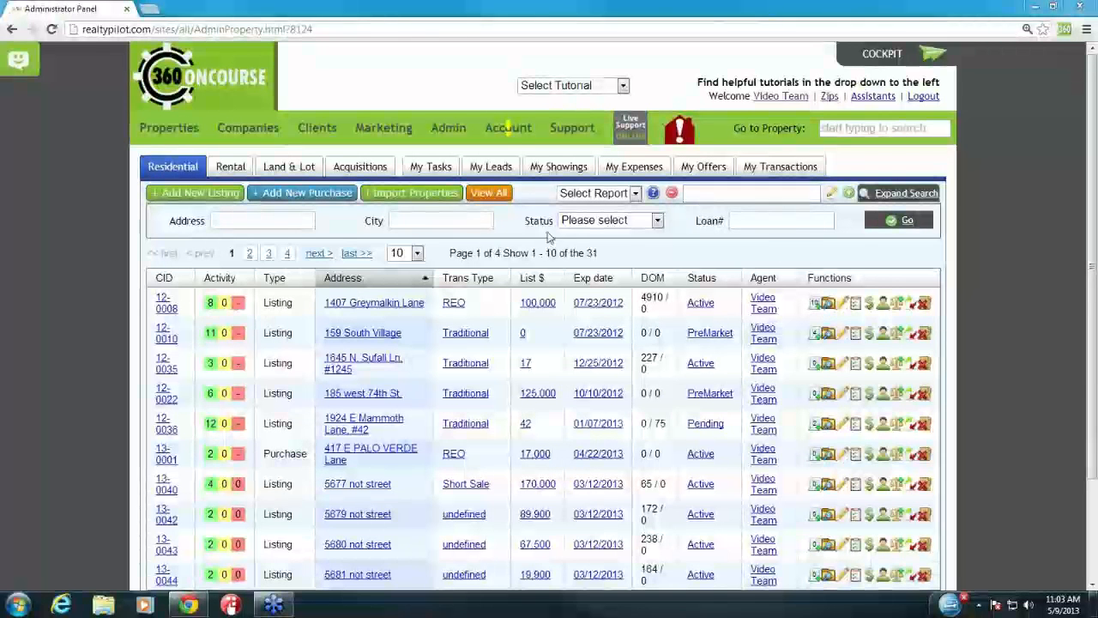
Step: Open Account Details from the Account menu to view profile, license and E&O information
click(510, 128)
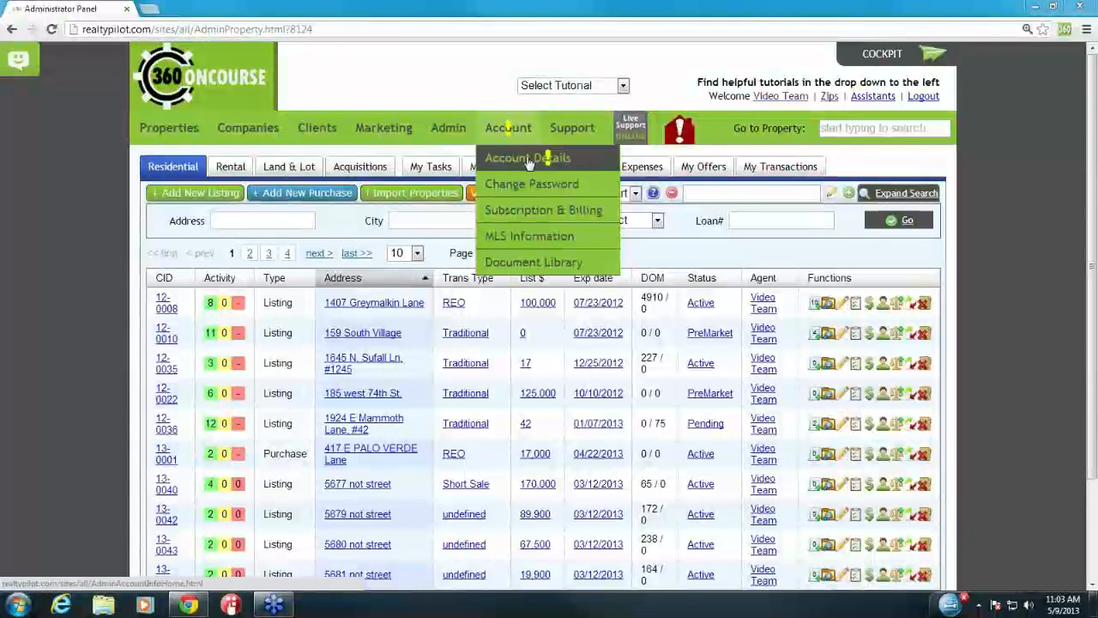
click(558, 158)
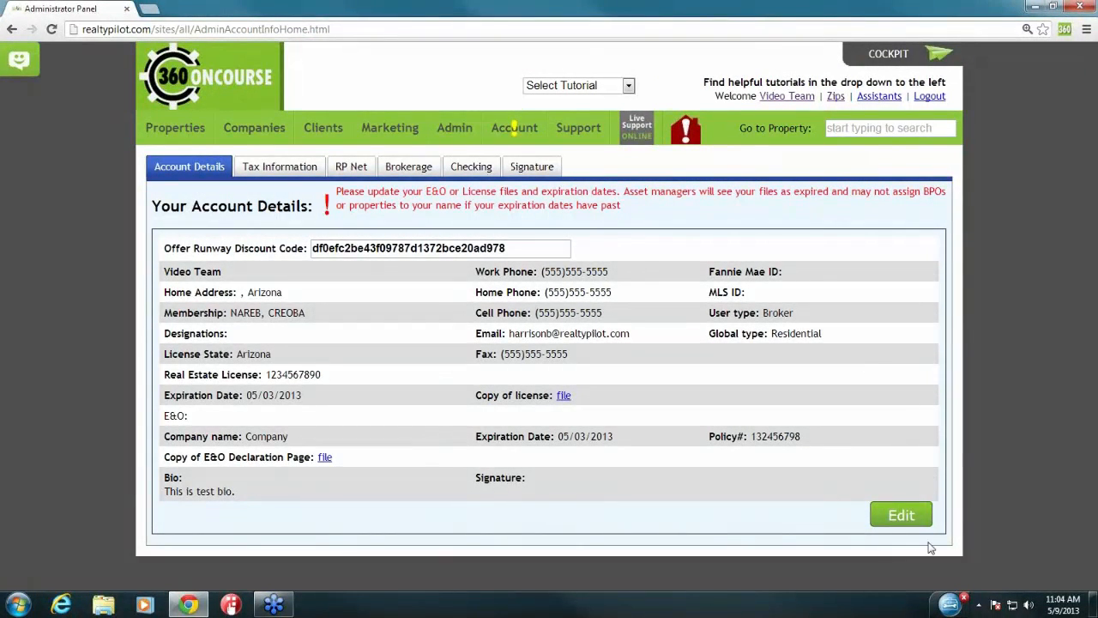
Step: Open the account for editing and review the location address
click(899, 514)
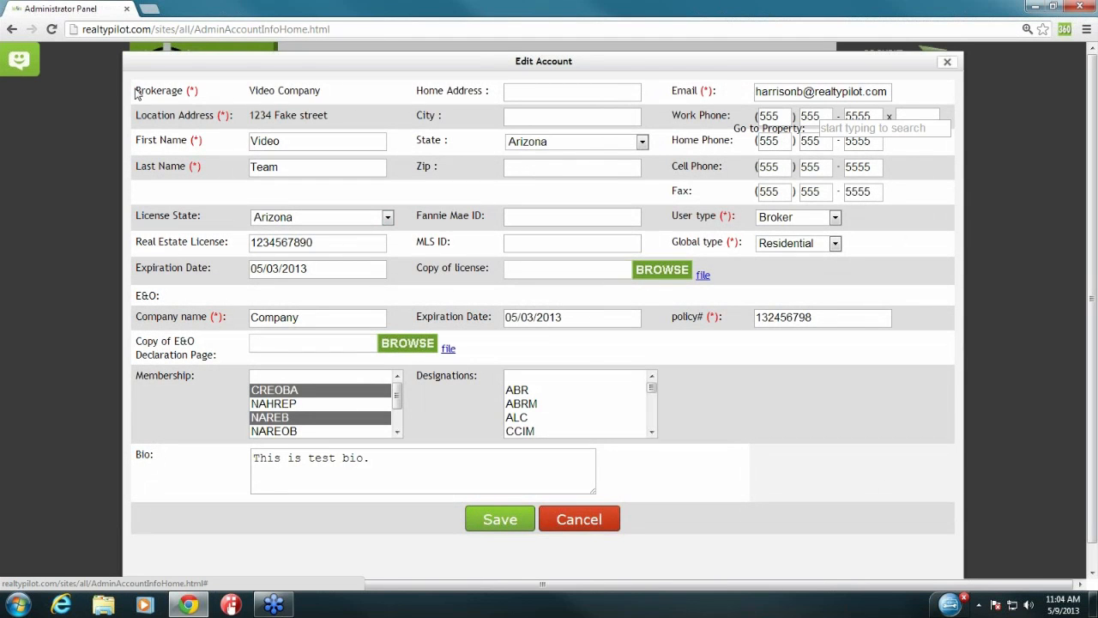
double_click(240, 94)
drag(257, 116, 366, 117)
click(364, 120)
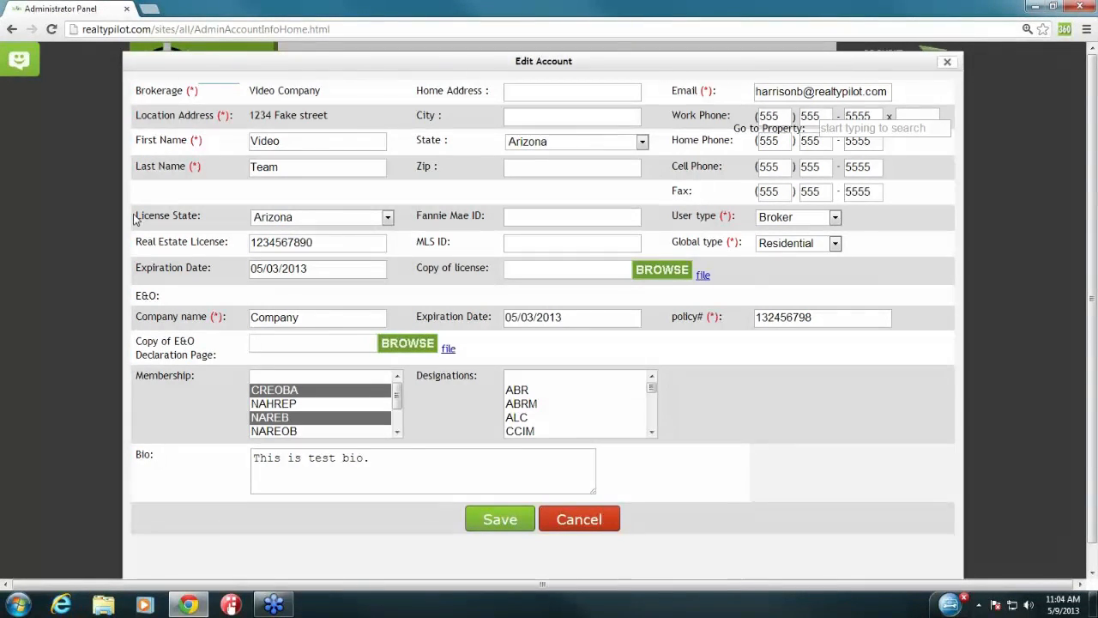
Step: Keep Arizona as the license state and review the license number
drag(135, 215, 199, 216)
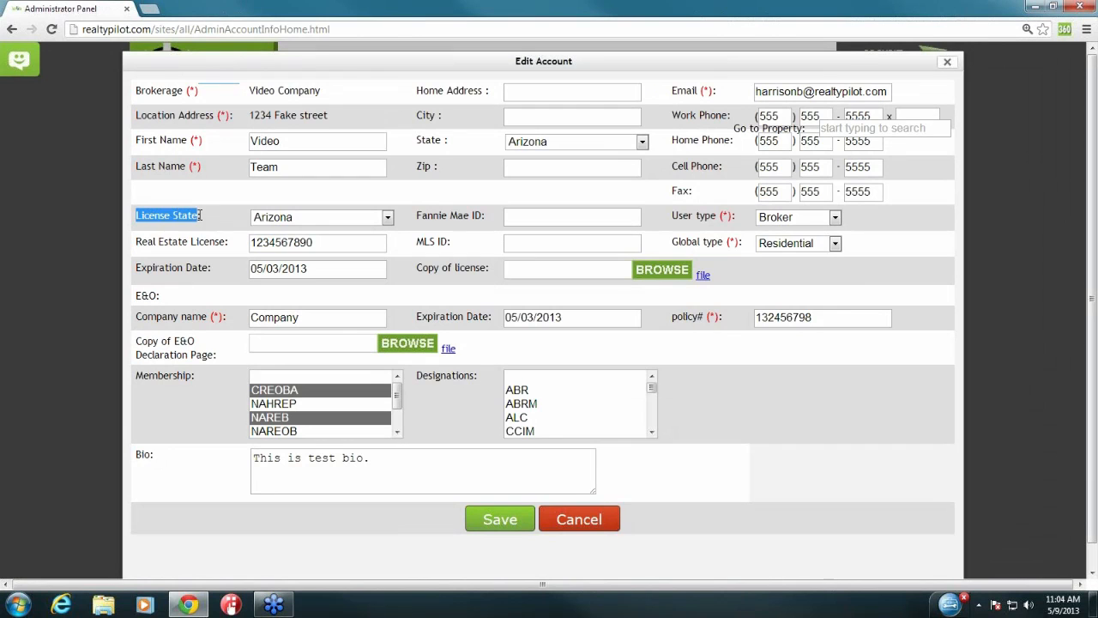
click(283, 218)
click(299, 286)
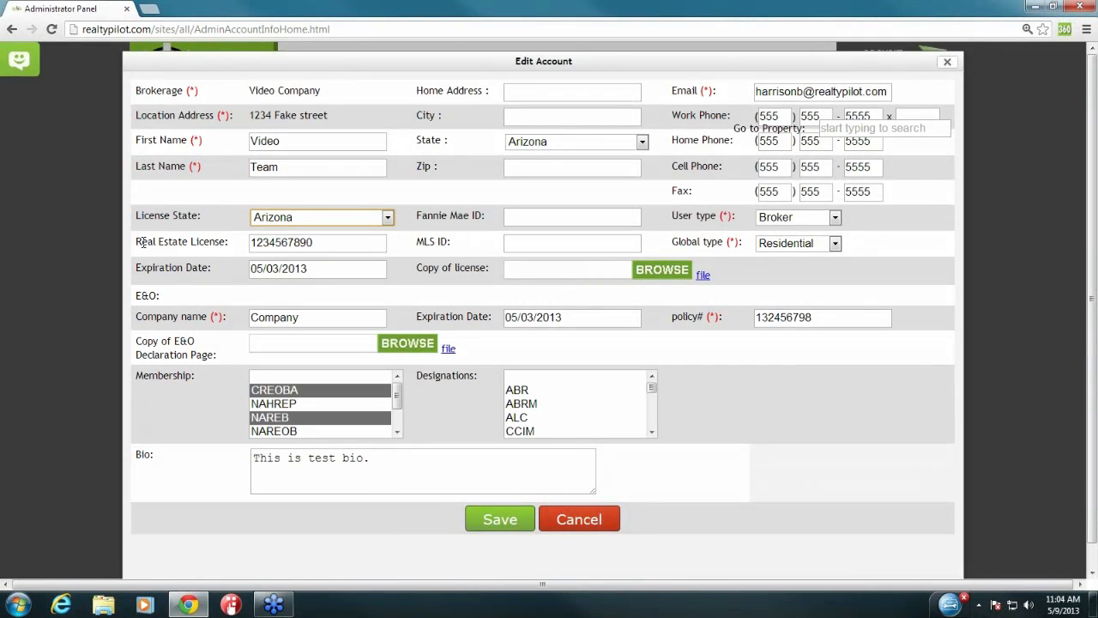
drag(137, 243, 235, 250)
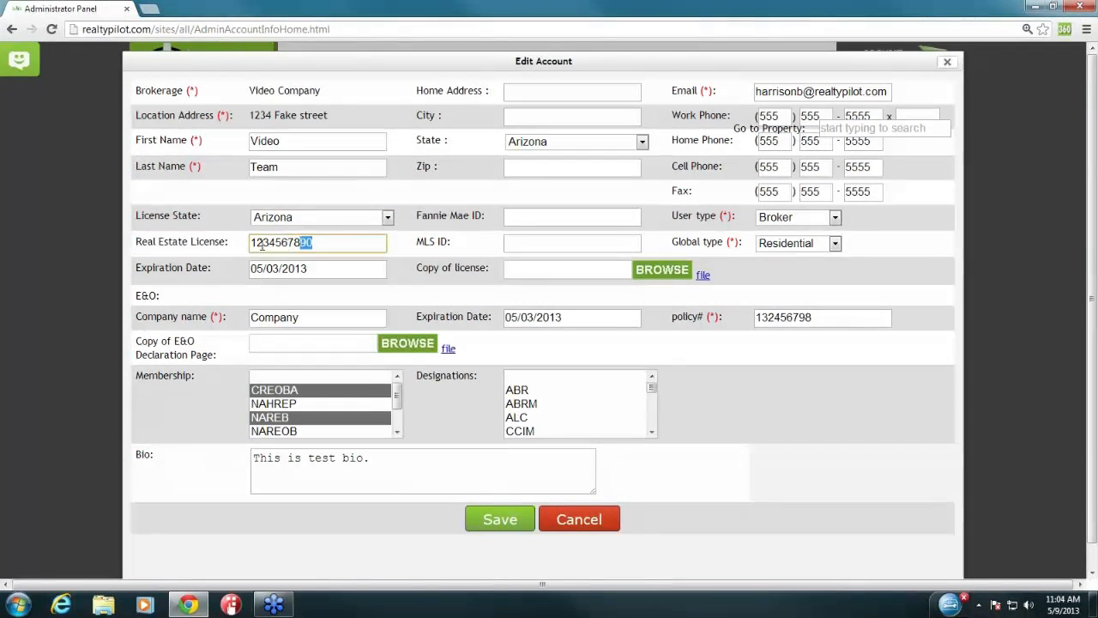
click(246, 250)
Step: Set the license expiration date to 05/10/2013, leaving the license copy file unchanged
drag(137, 269, 277, 268)
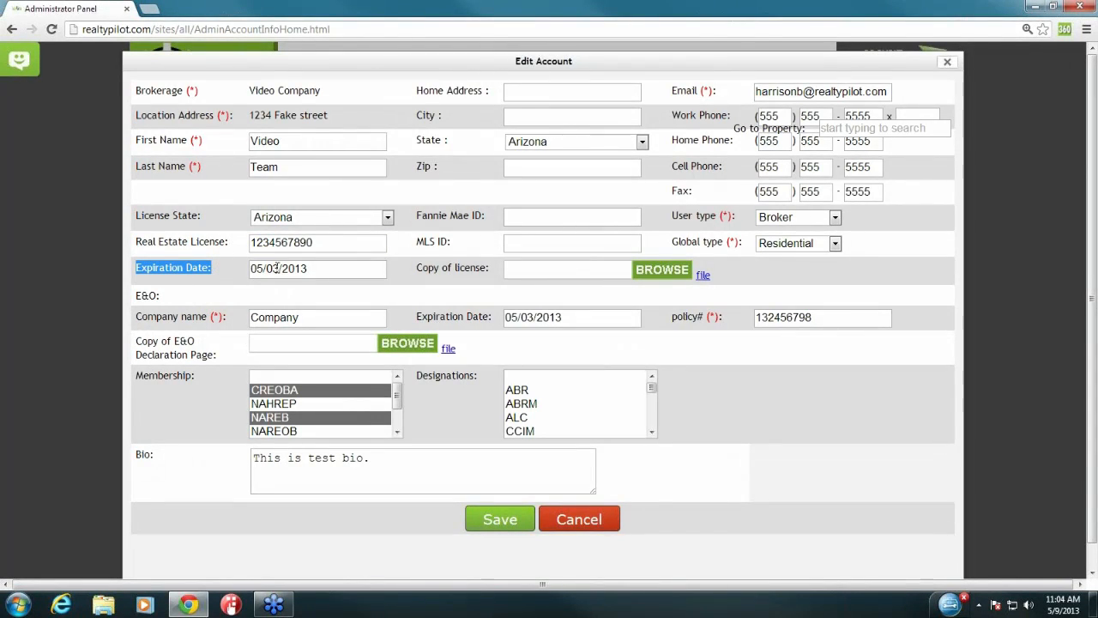
click(284, 268)
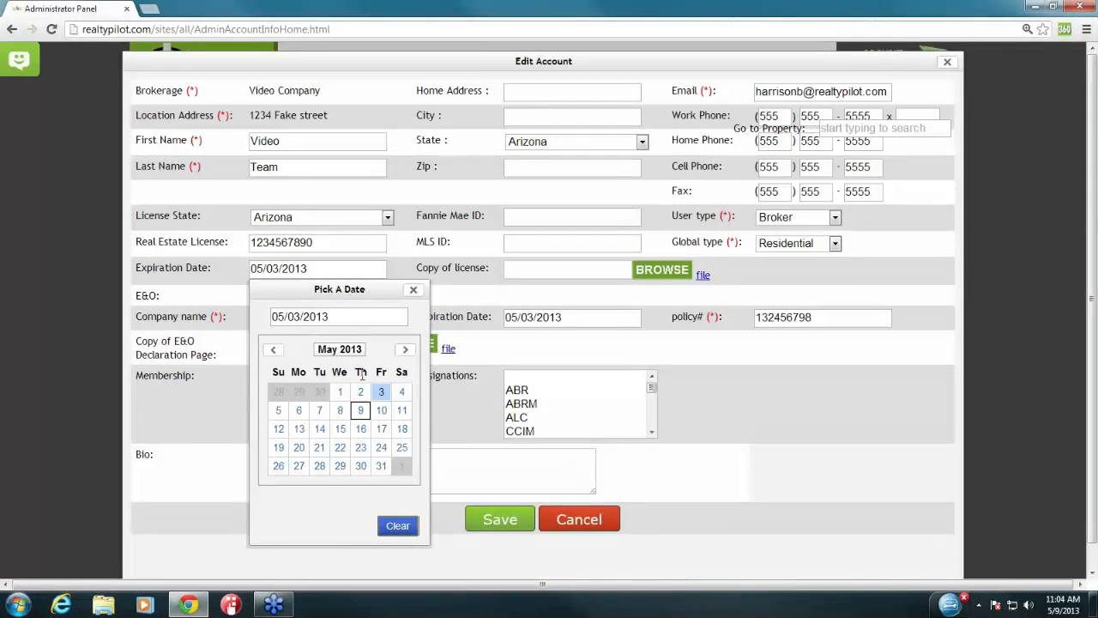
click(381, 412)
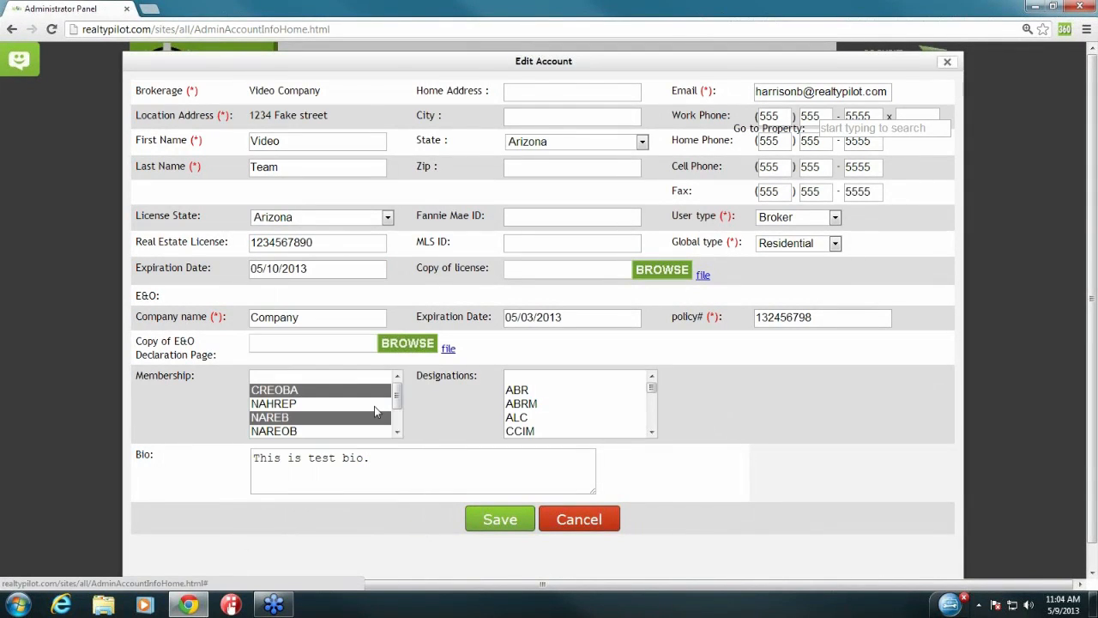
drag(419, 269, 490, 271)
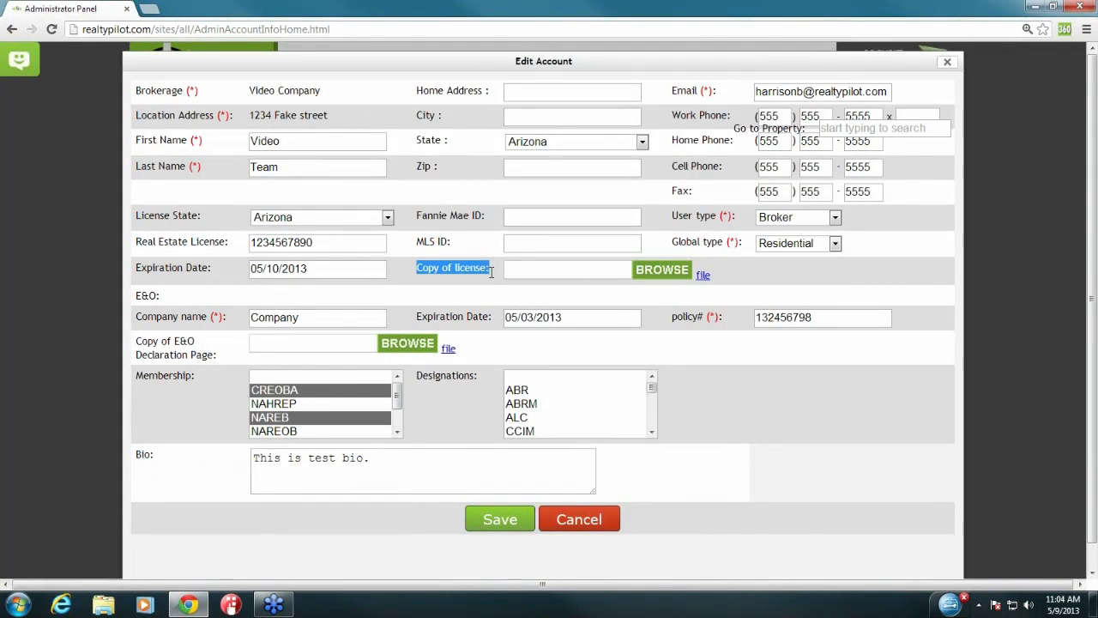
click(665, 271)
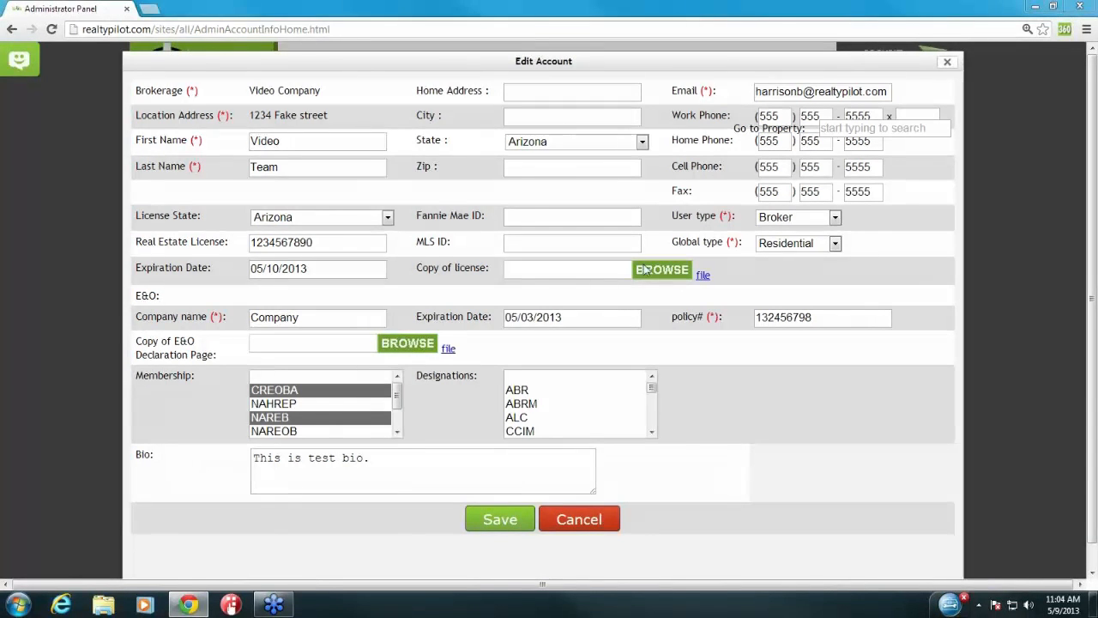
click(528, 8)
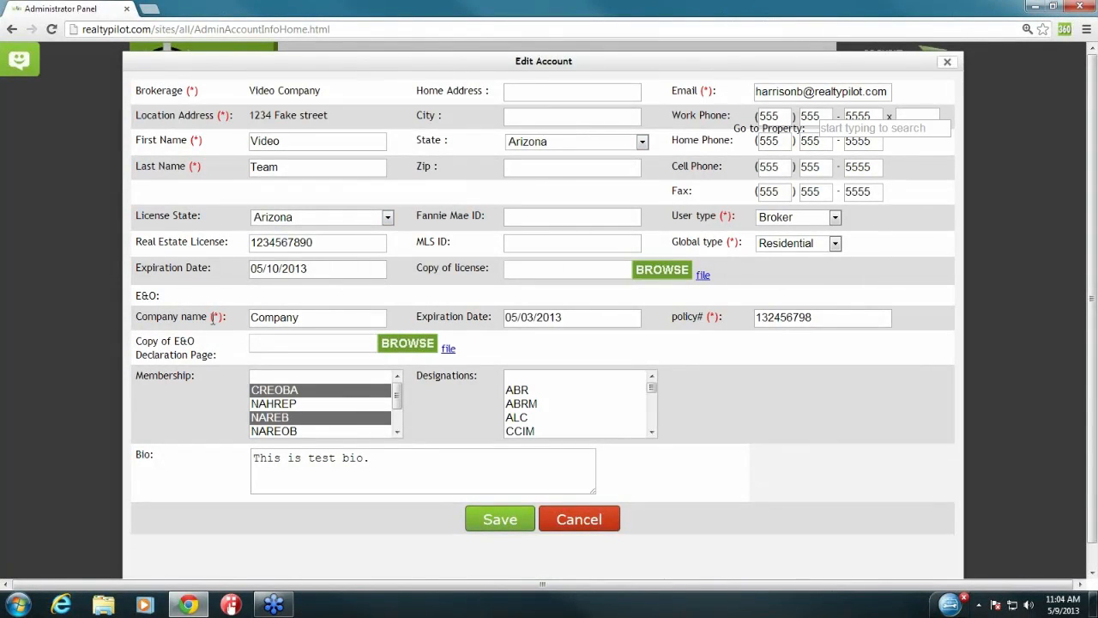
Step: Review the E&O company name and bring up the E&O expiration date picker
drag(210, 317, 138, 320)
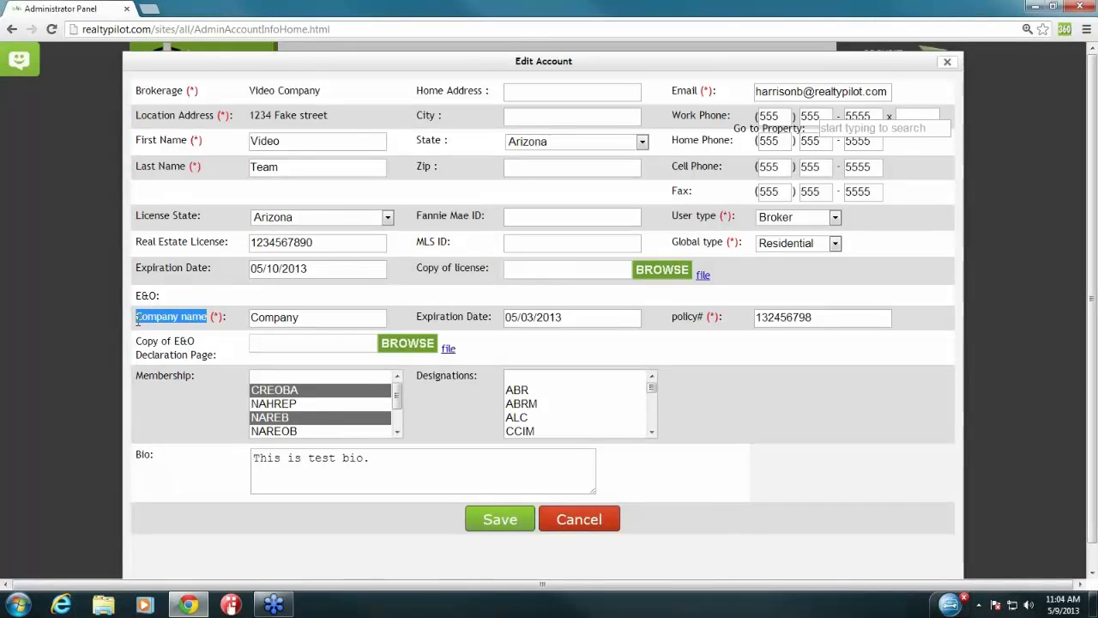
click(139, 320)
drag(302, 318, 250, 318)
click(250, 318)
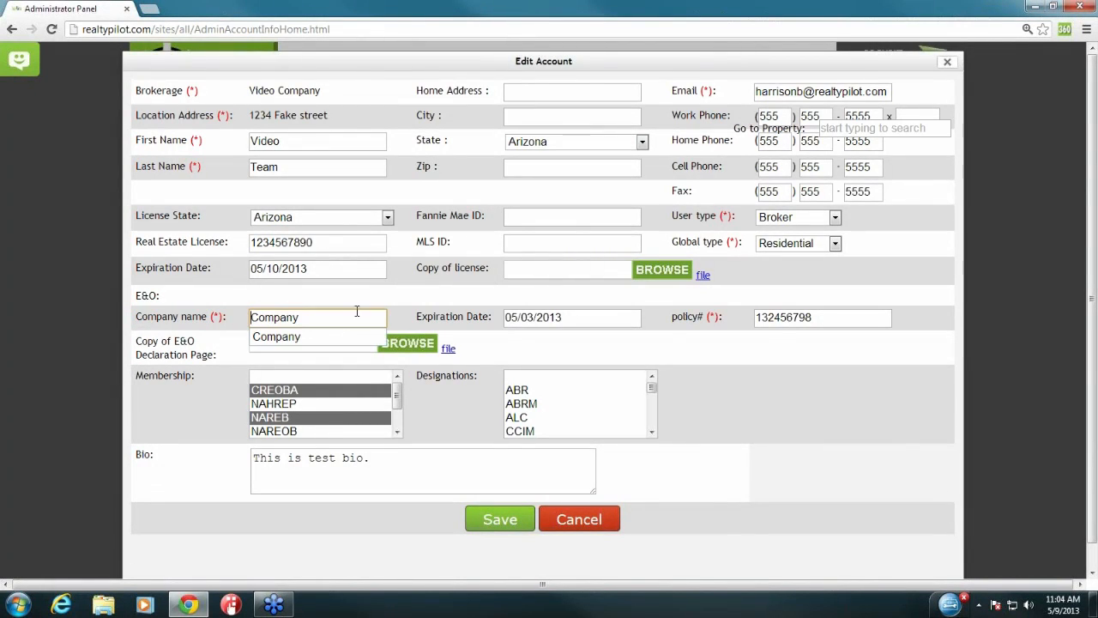
drag(418, 319, 491, 317)
click(514, 322)
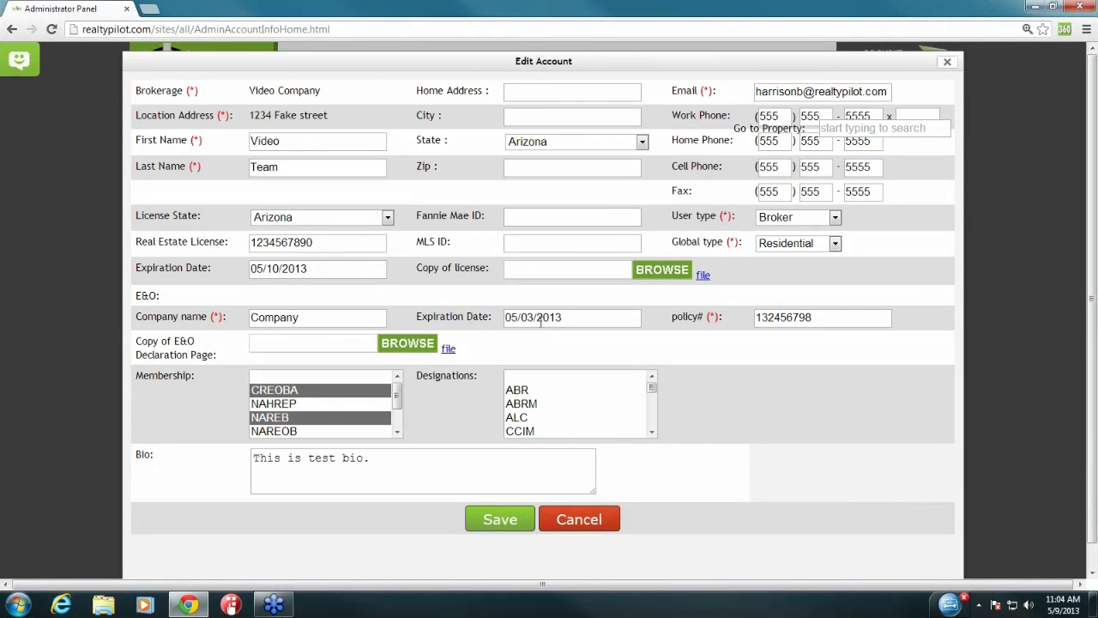
click(544, 319)
Step: Set the E&O expiration date to 05/10/2013 and check the policy number
click(643, 456)
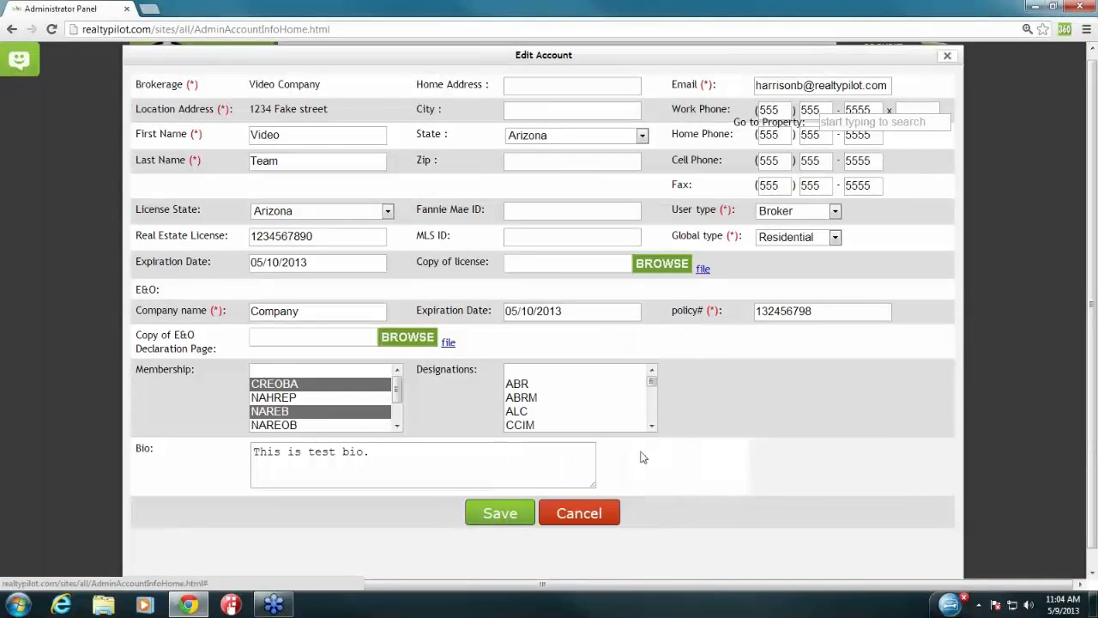
drag(673, 323, 731, 316)
drag(826, 314, 752, 325)
click(754, 331)
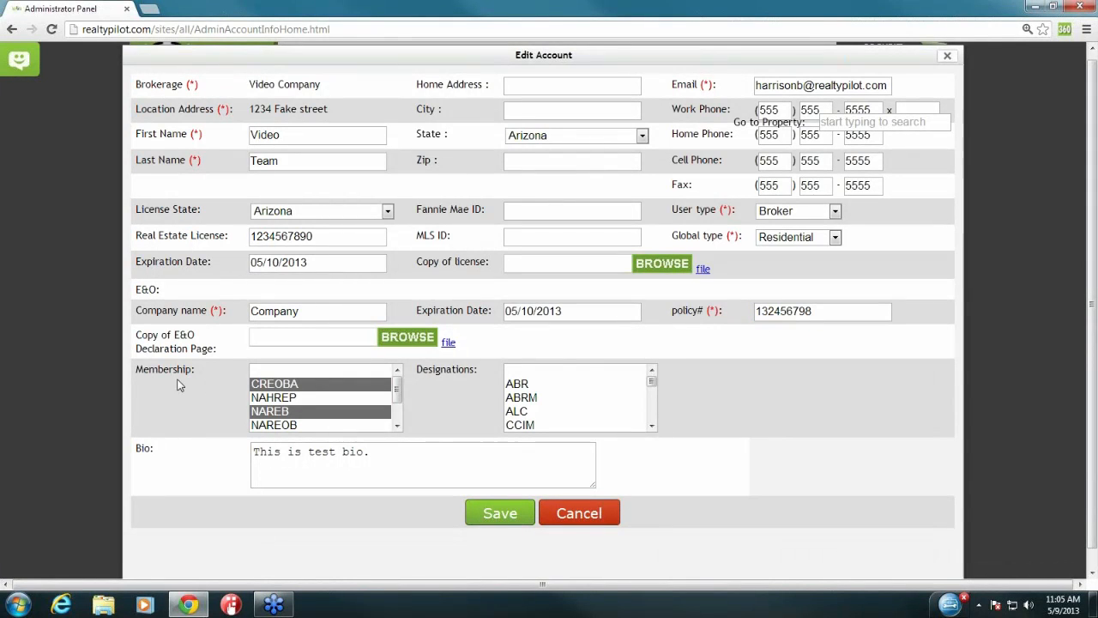
Step: Leave the E&O declaration page without an uploaded file
drag(217, 348, 135, 334)
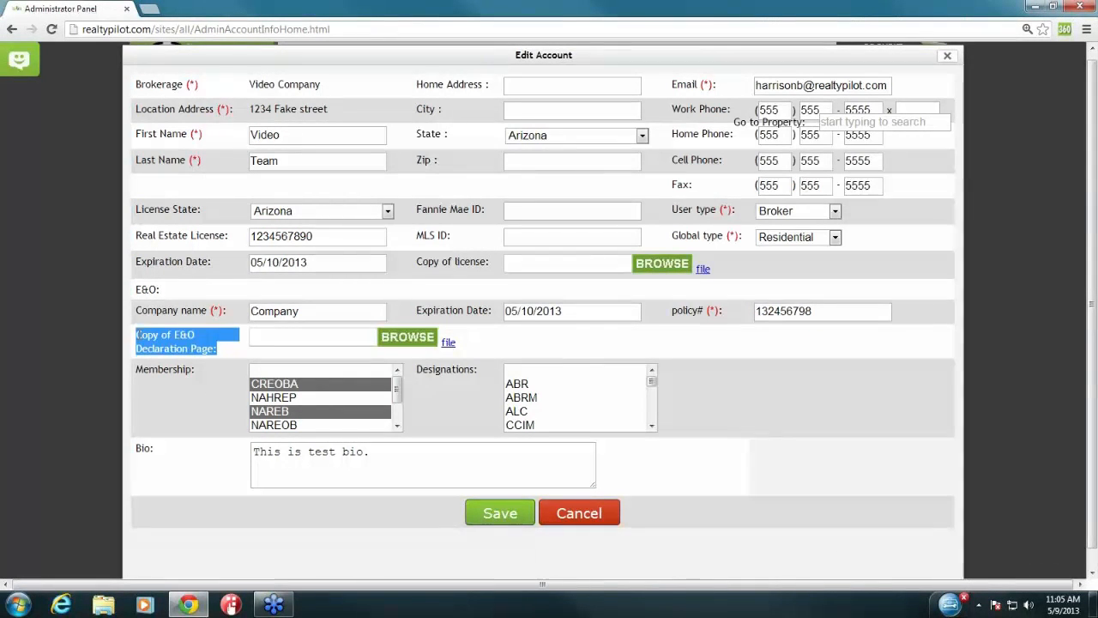
click(137, 334)
click(401, 346)
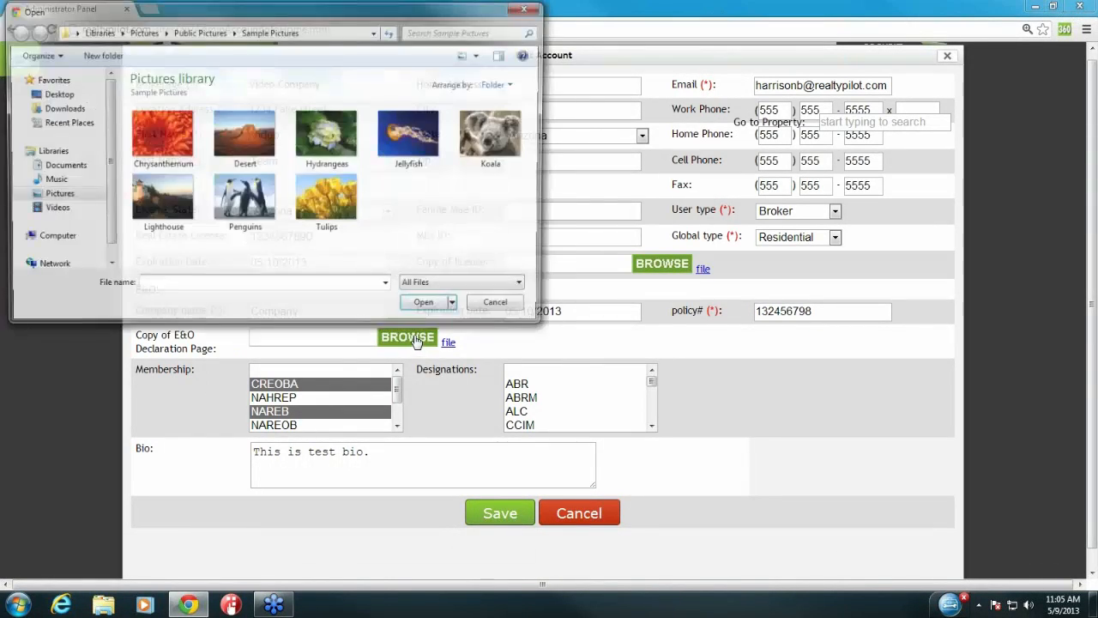
click(527, 7)
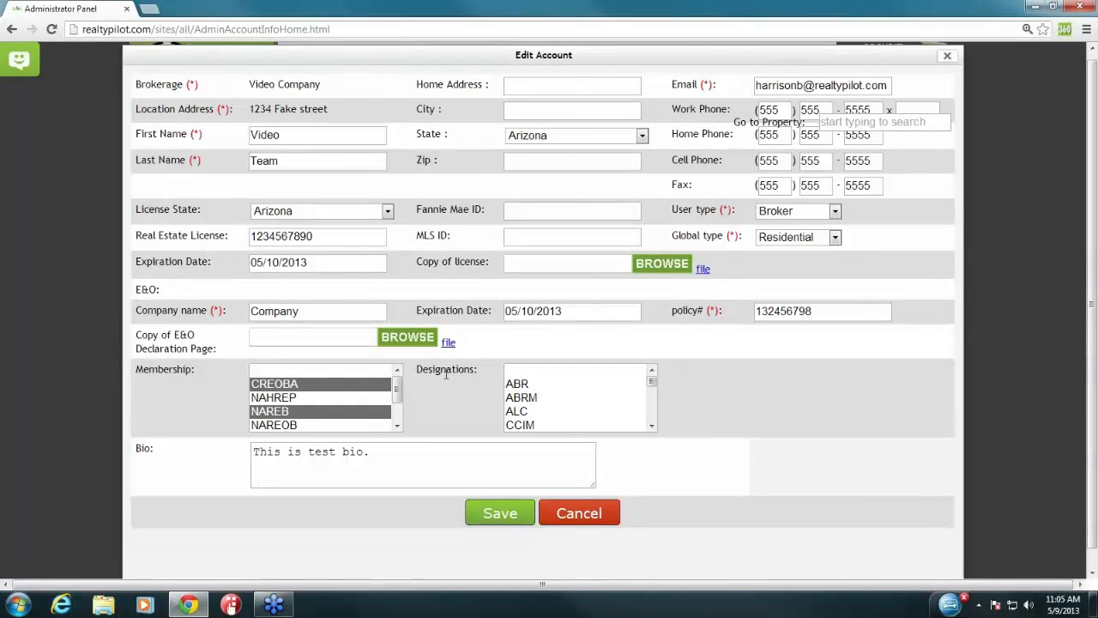
Step: Choose CREOBA and NAREB as the membership selections
drag(139, 373, 197, 373)
click(497, 395)
drag(415, 374, 490, 378)
click(490, 378)
click(371, 391)
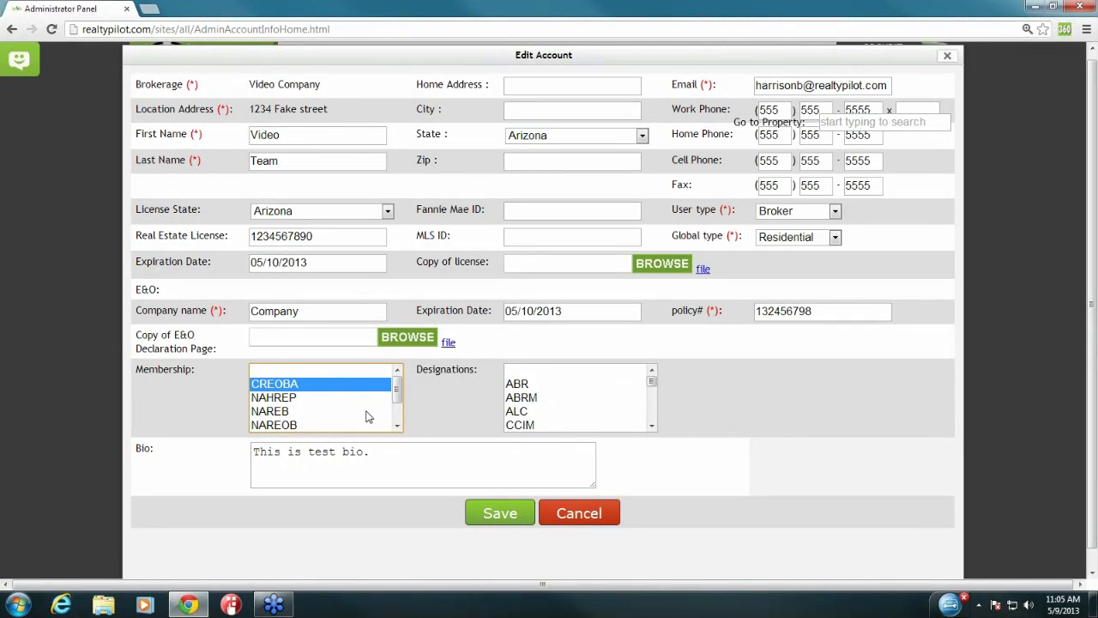
ctrl+click(362, 412)
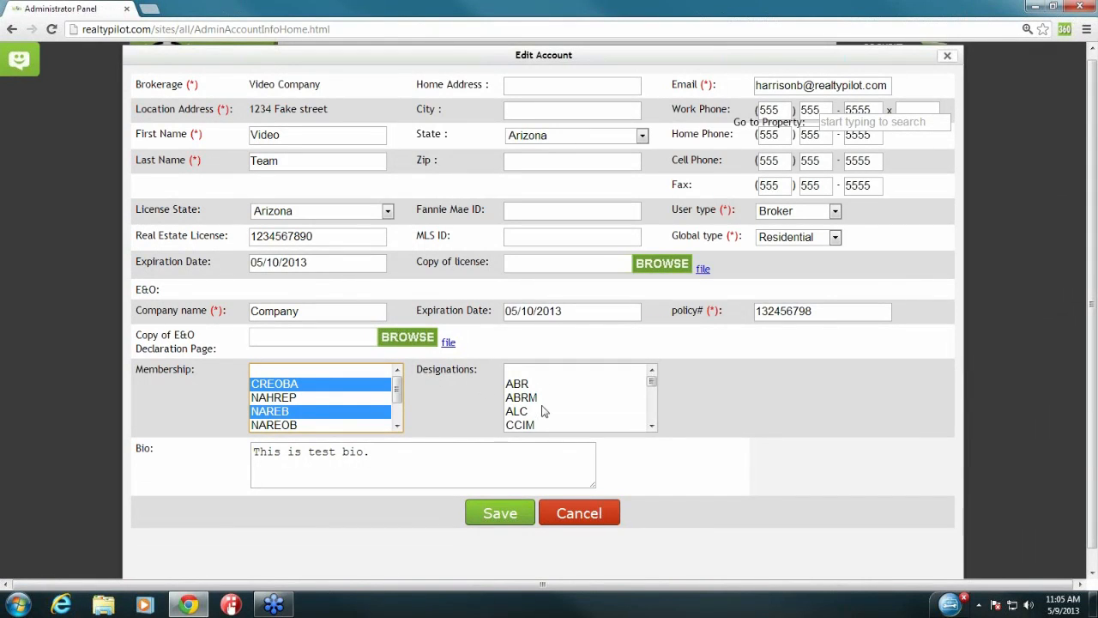
Step: Delete the bio text and save the account changes
drag(394, 458, 221, 453)
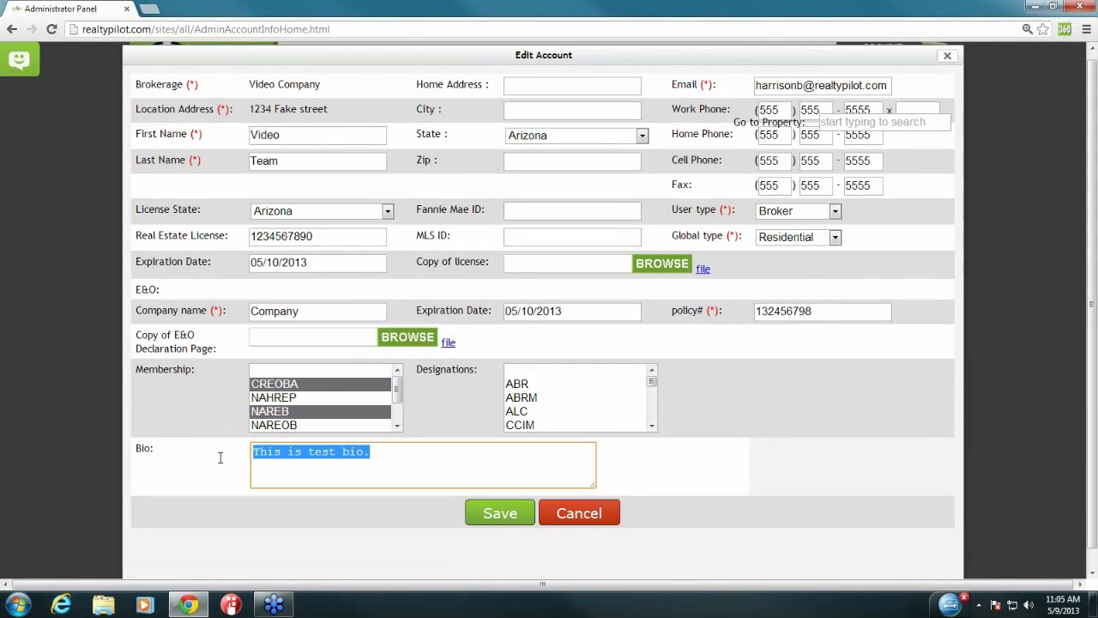
key(BackSpace)
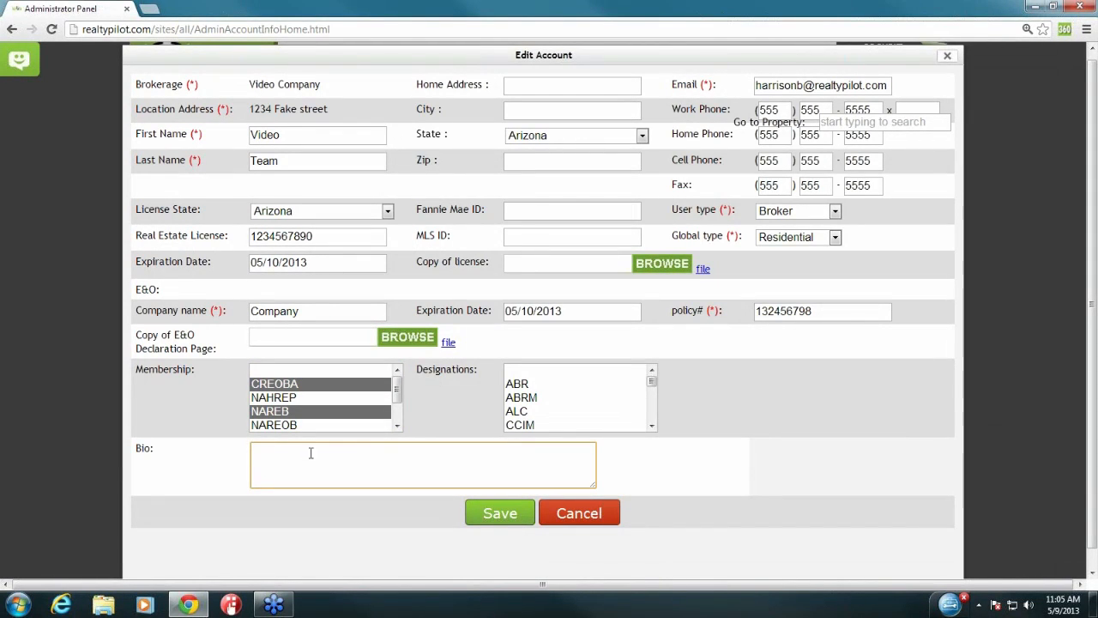
click(738, 466)
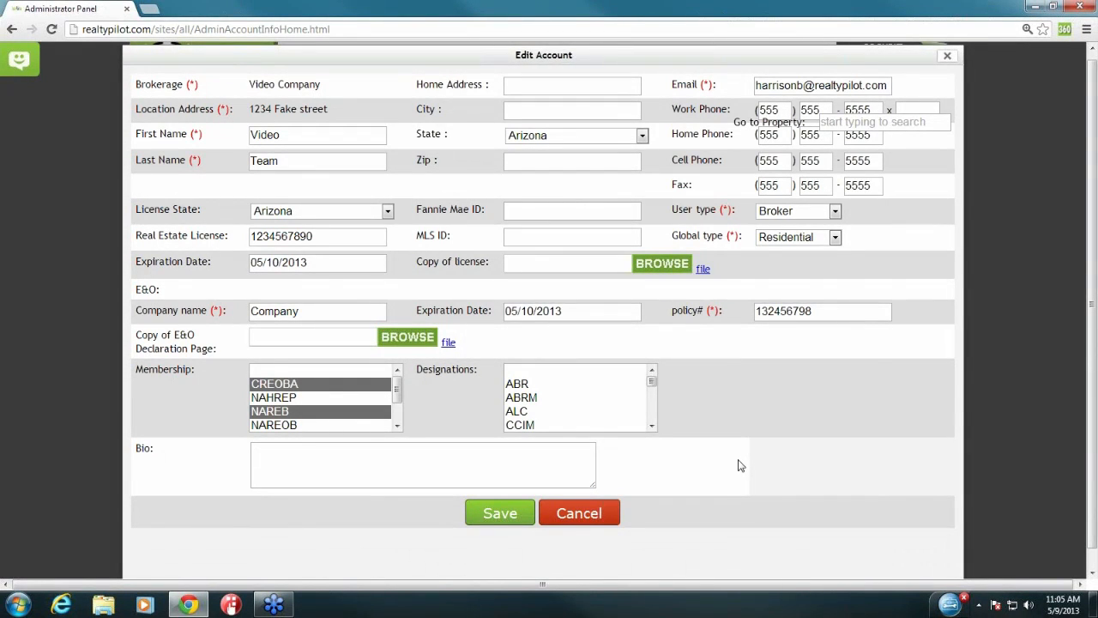
click(495, 519)
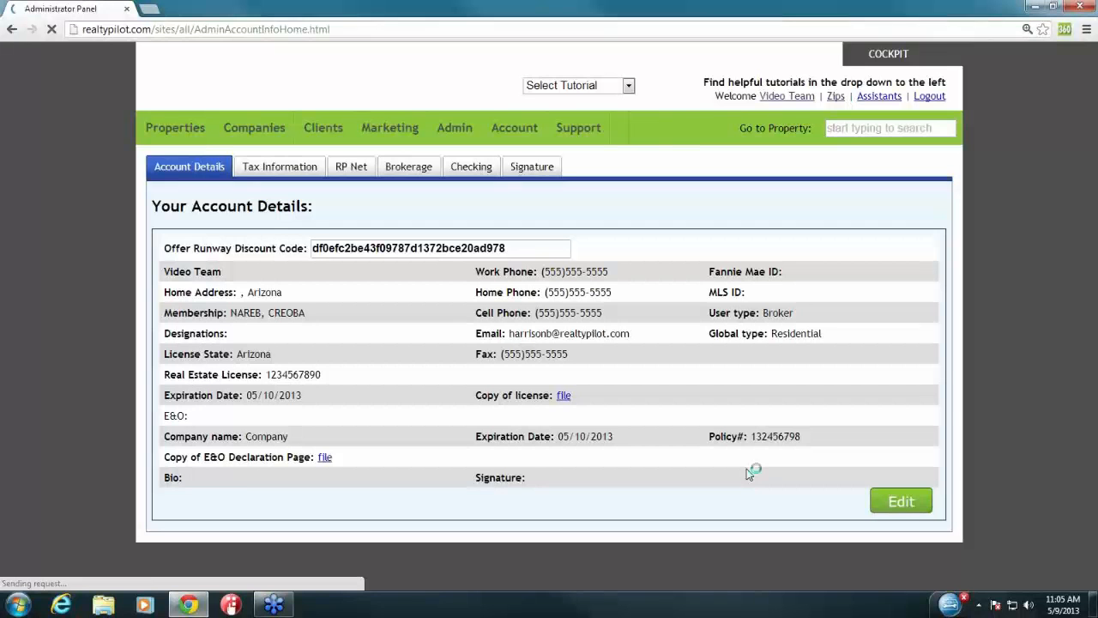
Step: Switch to the Tax Information section of the account page
mouse_move(519, 129)
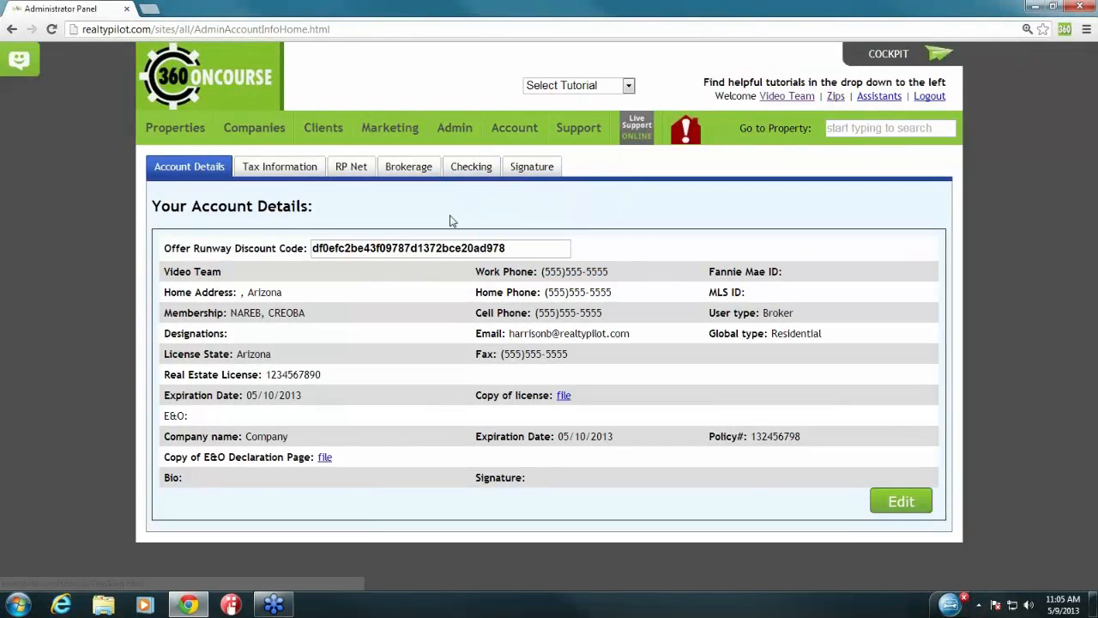
click(281, 167)
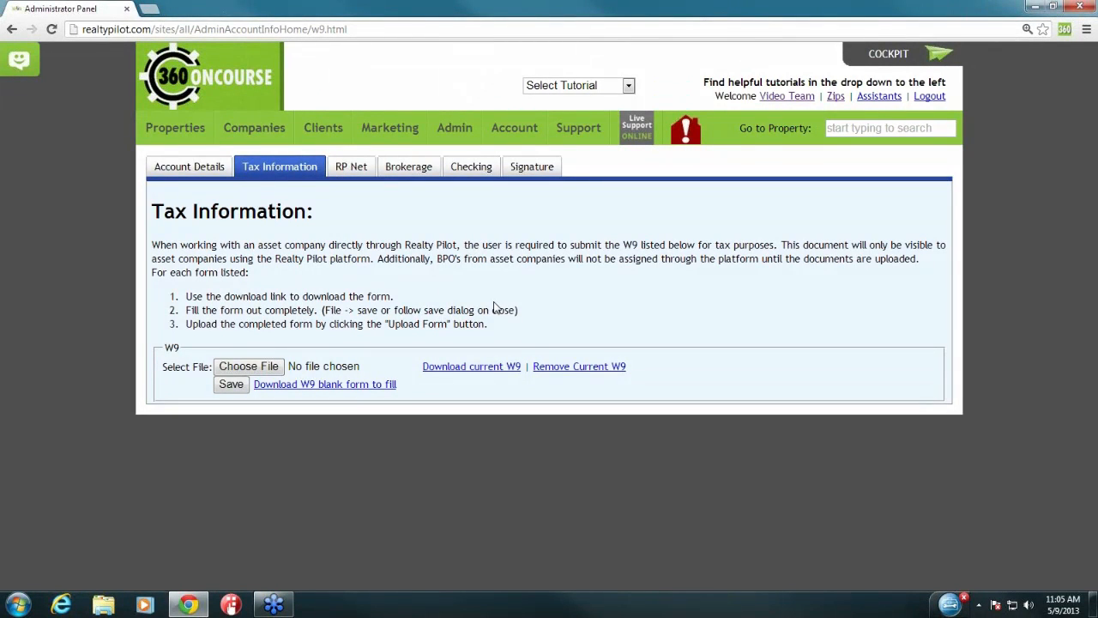
click(264, 367)
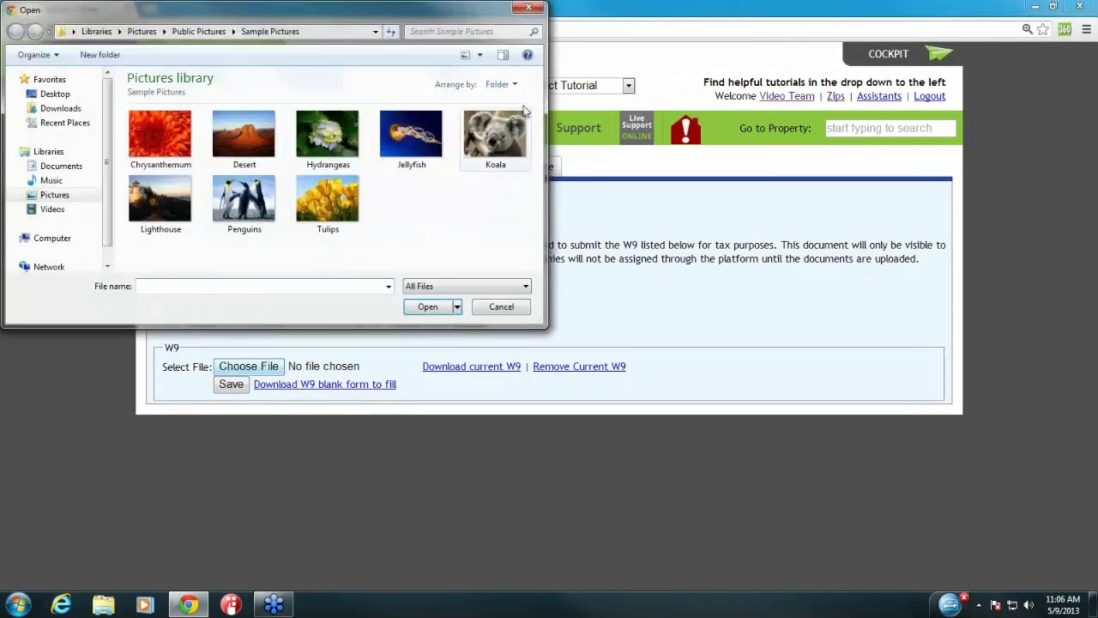
click(528, 8)
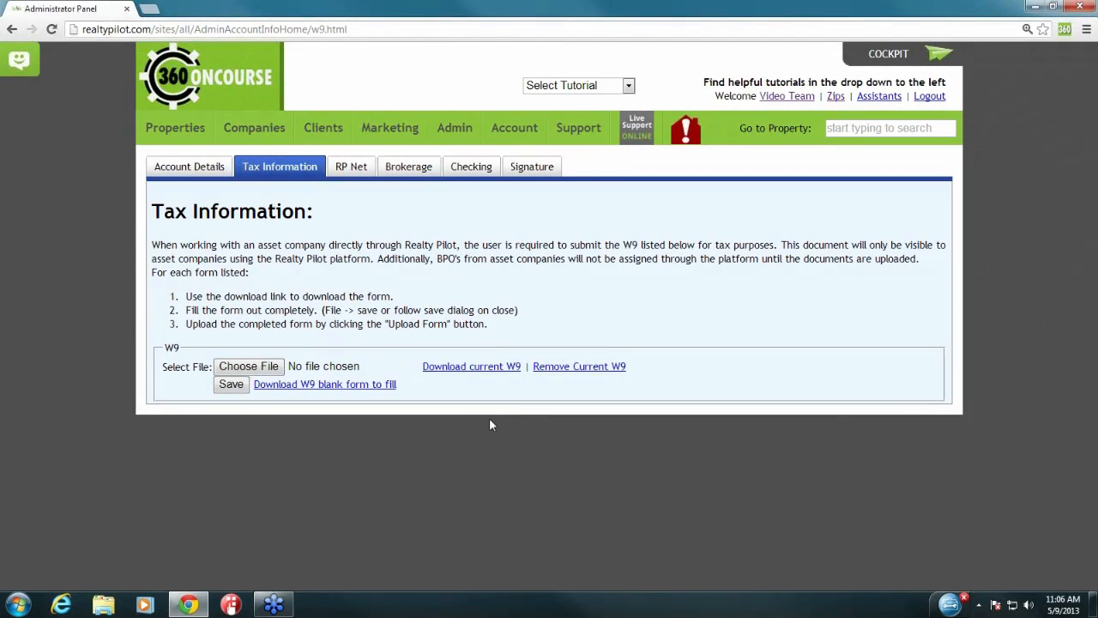
drag(397, 385, 253, 384)
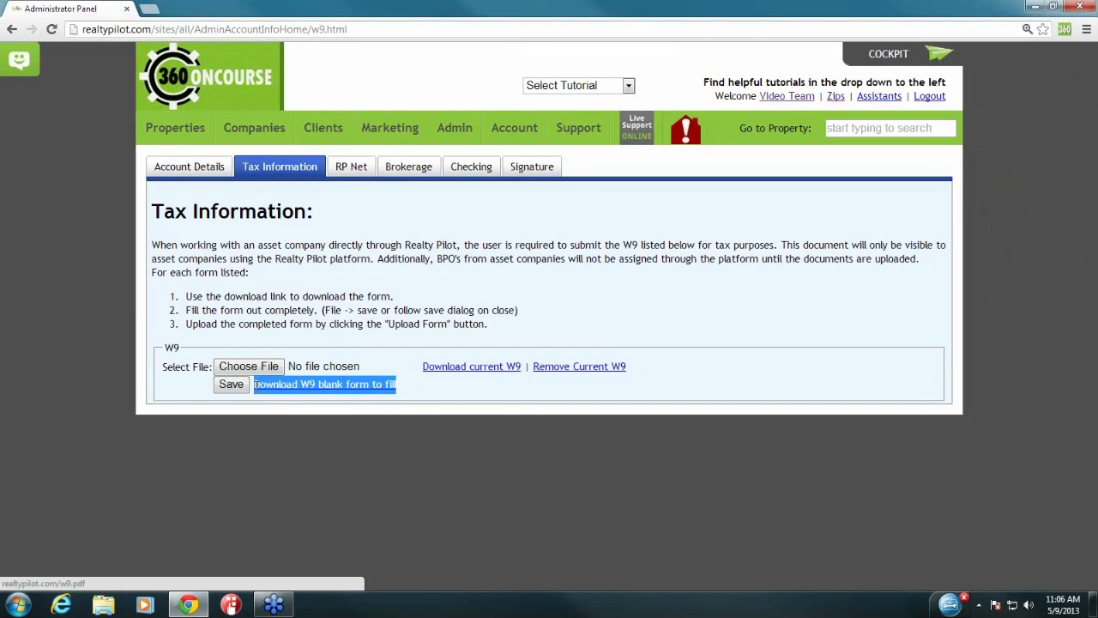
click(440, 392)
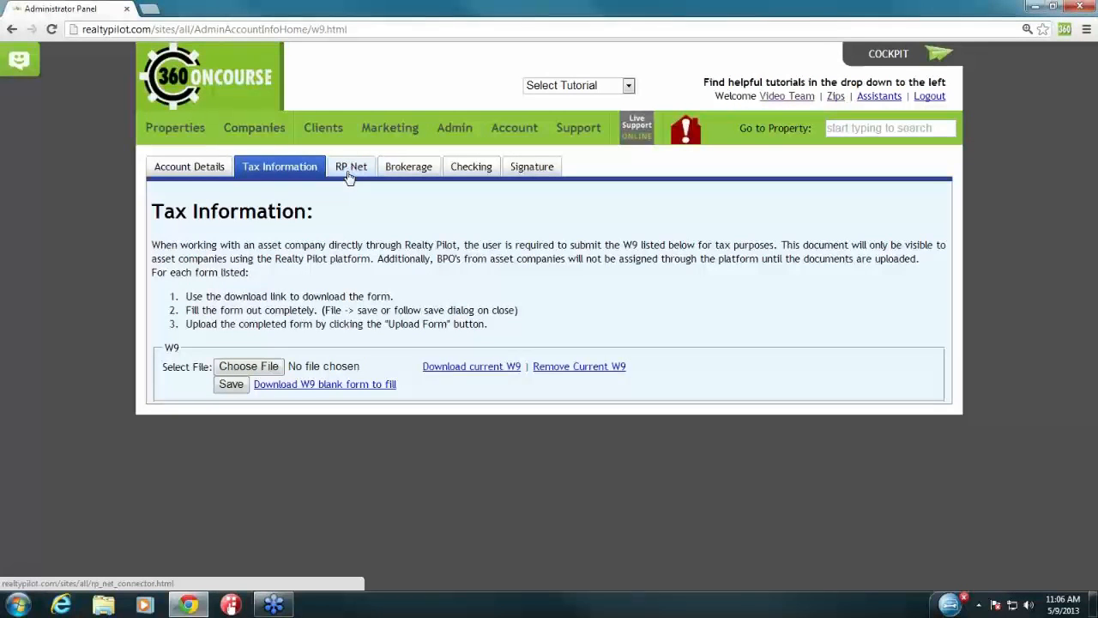
Step: Open the Brokerage page and review the Company ID plus company and managing broker license fields
click(407, 169)
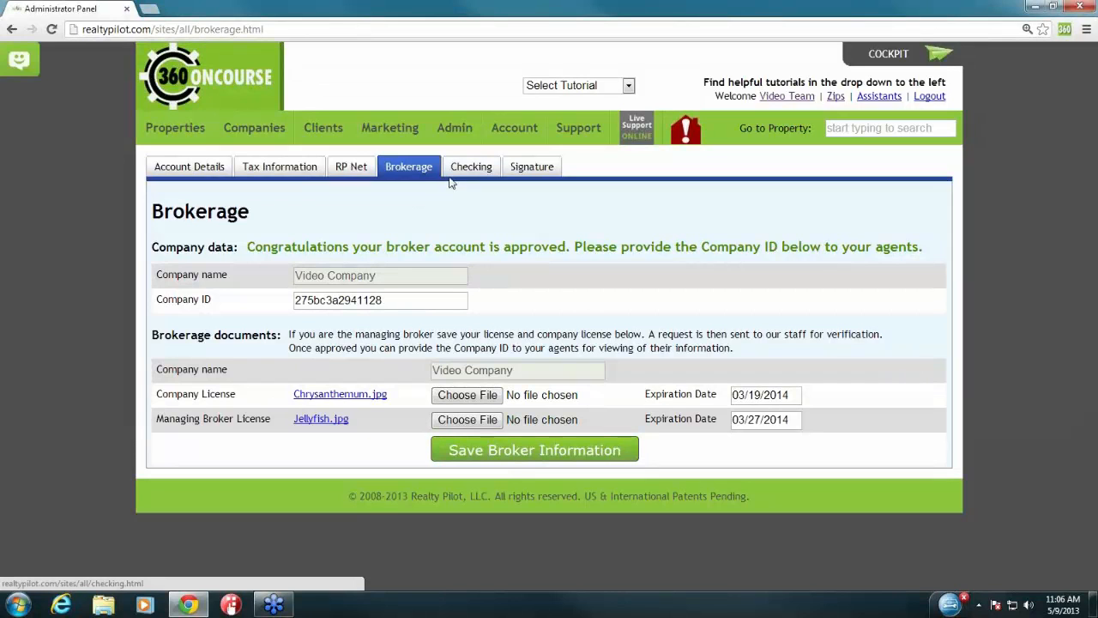
drag(155, 396, 273, 420)
click(273, 421)
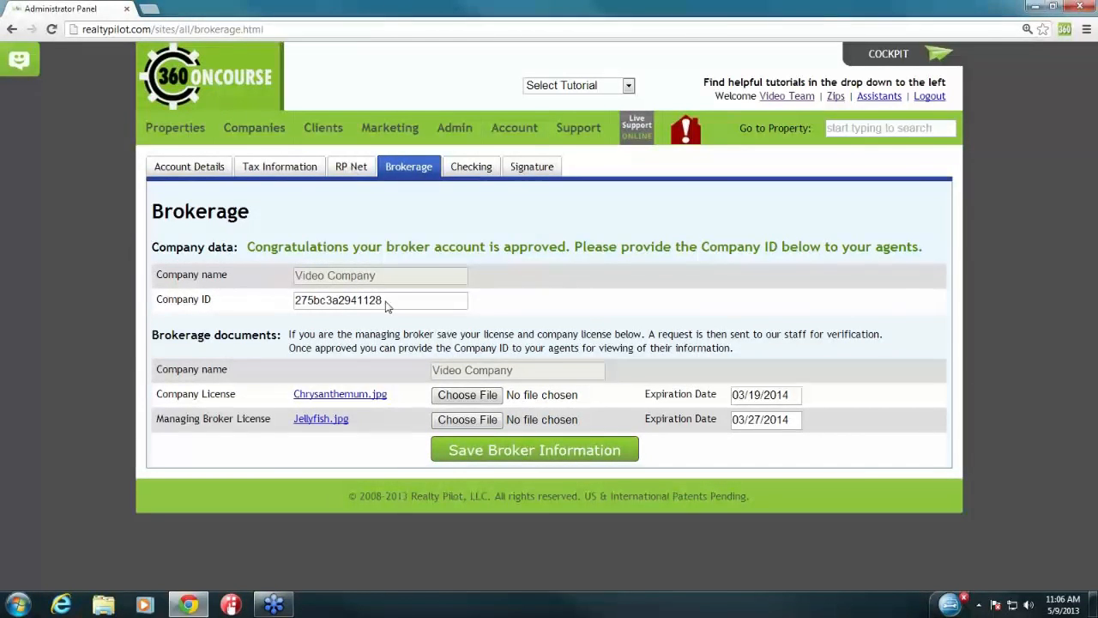
drag(399, 303, 292, 297)
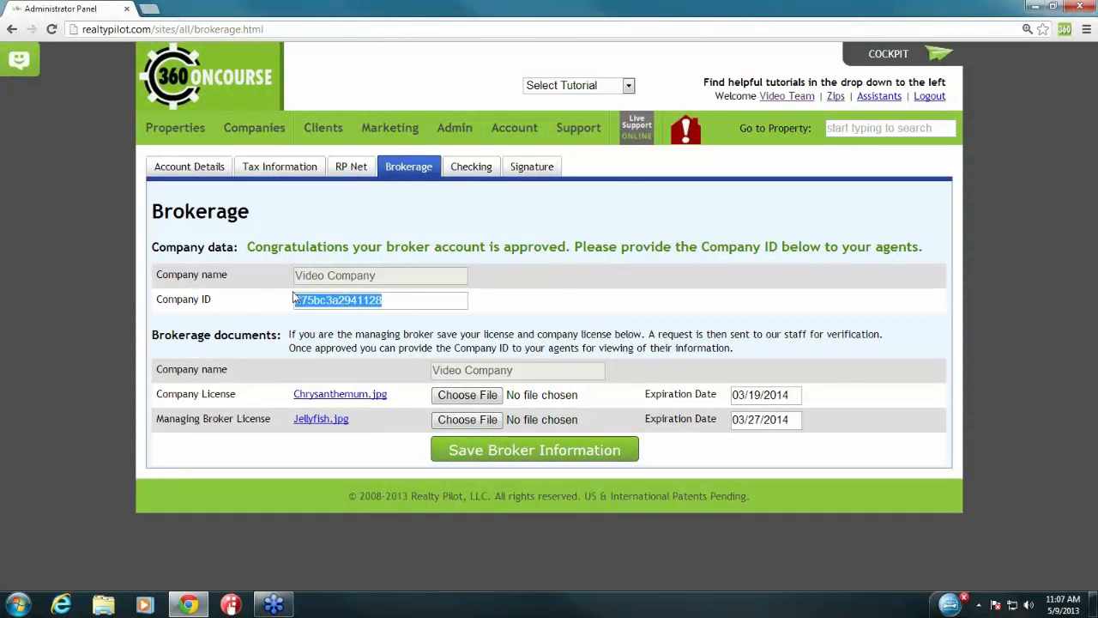
click(276, 306)
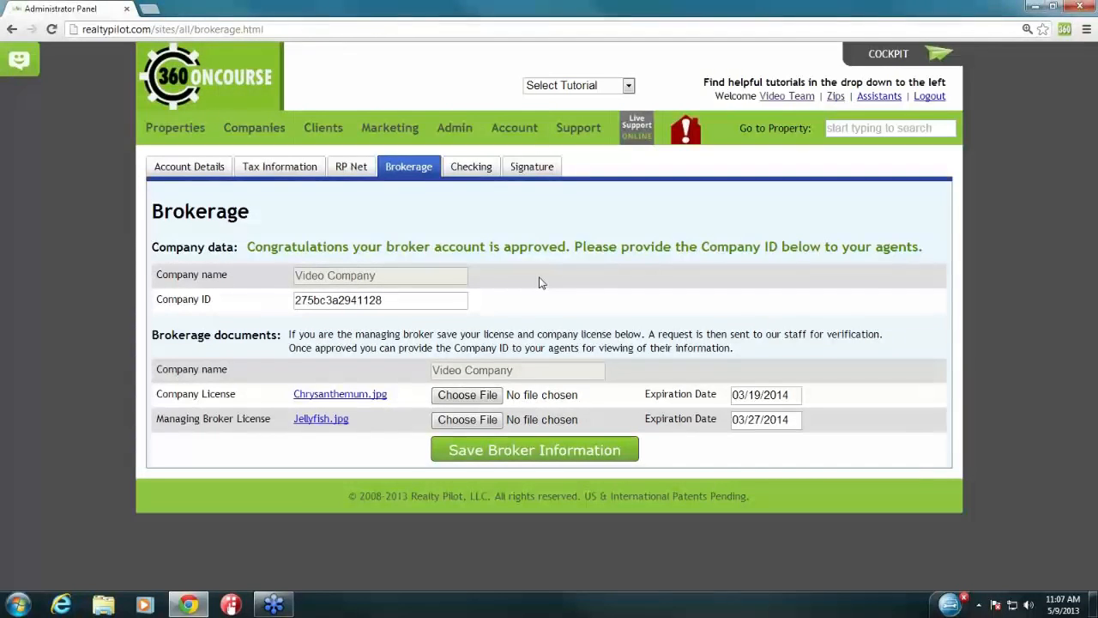
mouse_move(456, 141)
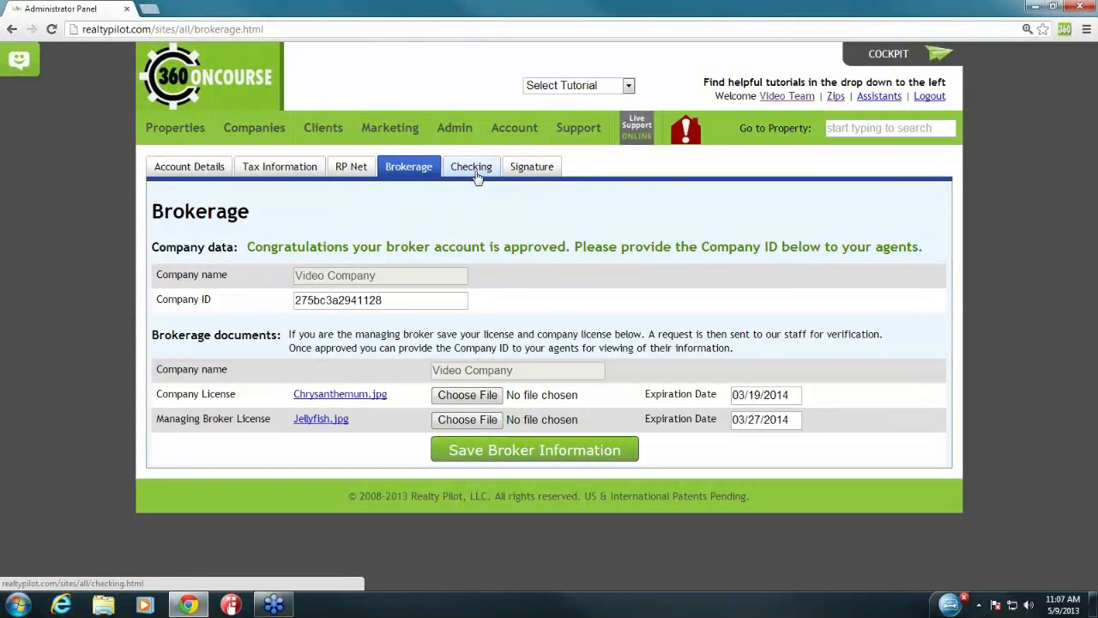
Step: Open the Email Signature page, type a sample 'Regards,' sign-off, then erase it completely
click(546, 176)
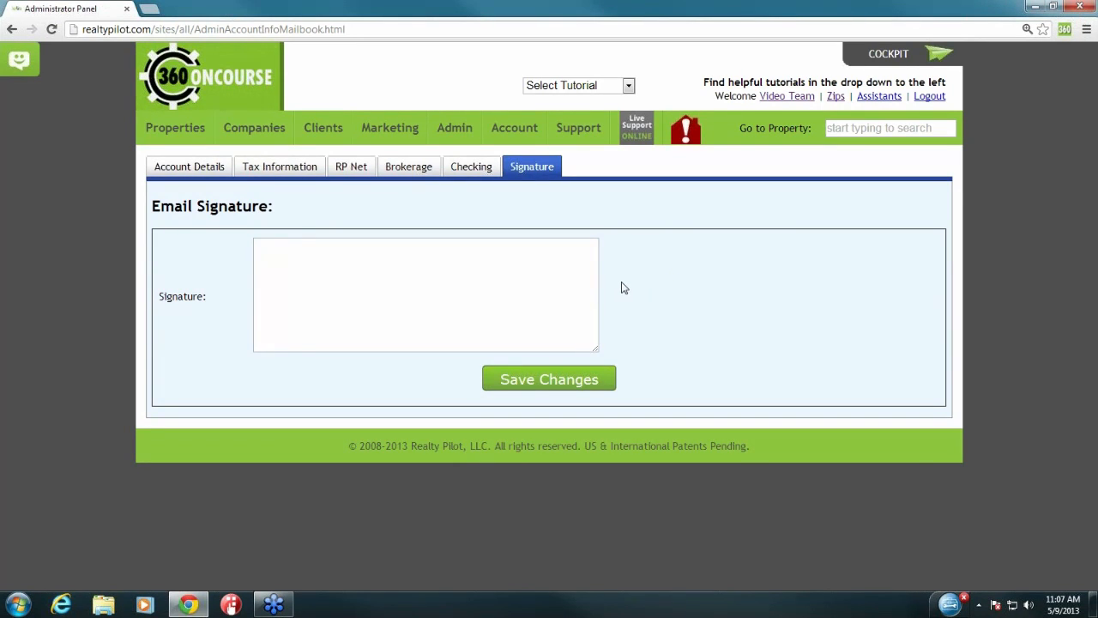
click(443, 270)
text(Regards)
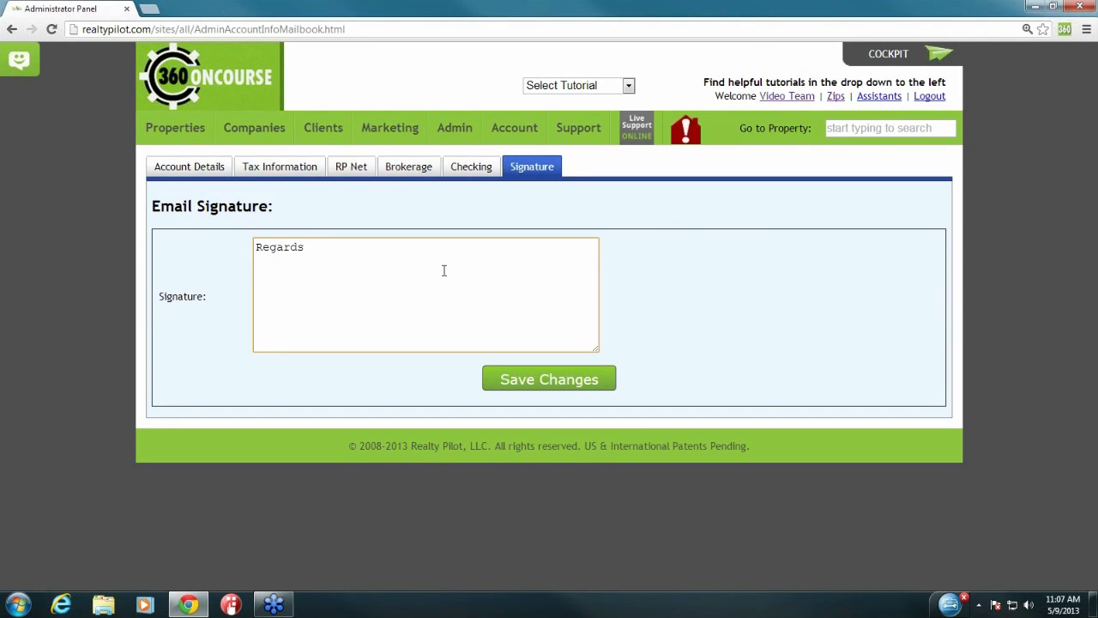
text(,)
key(Return)
key(Return)
key(Return)
text(Realty pilot)
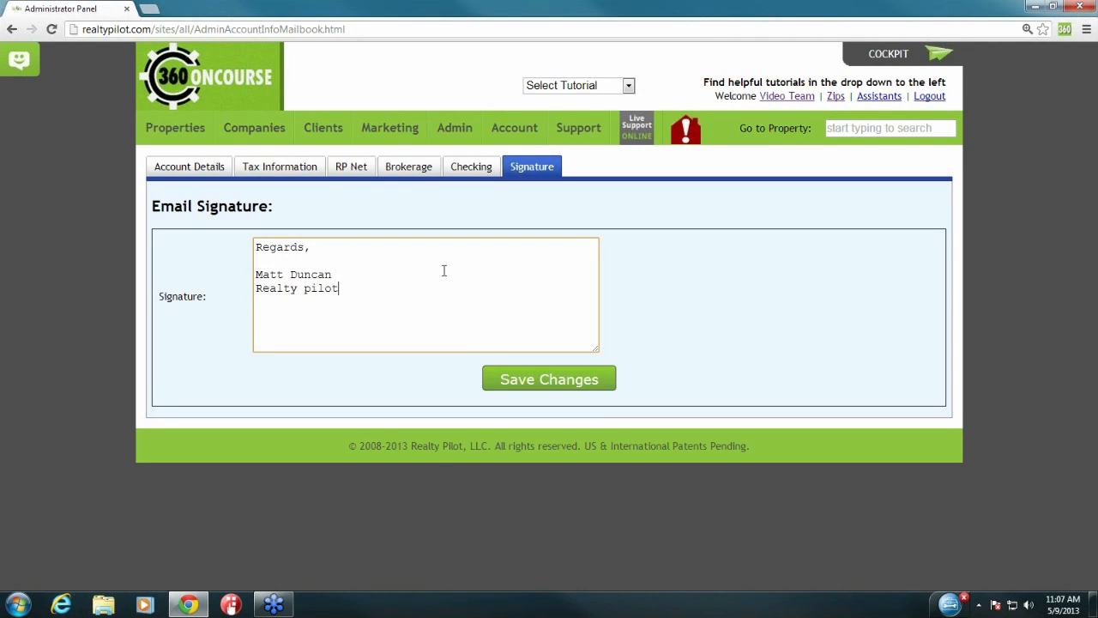
key(BackSpace)
key(BackSpace)
key(BackSpace)
key(BackSpace)
key(BackSpace)
key(BackSpace)
key(BackSpace)
key(BackSpace)
key(BackSpace)
key(BackSpace)
key(BackSpace)
key(BackSpace)
key(BackSpace)
key(BackSpace)
key(BackSpace)
key(BackSpace)
key(BackSpace)
key(BackSpace)
key(BackSpace)
key(BackSpace)
key(BackSpace)
click(623, 233)
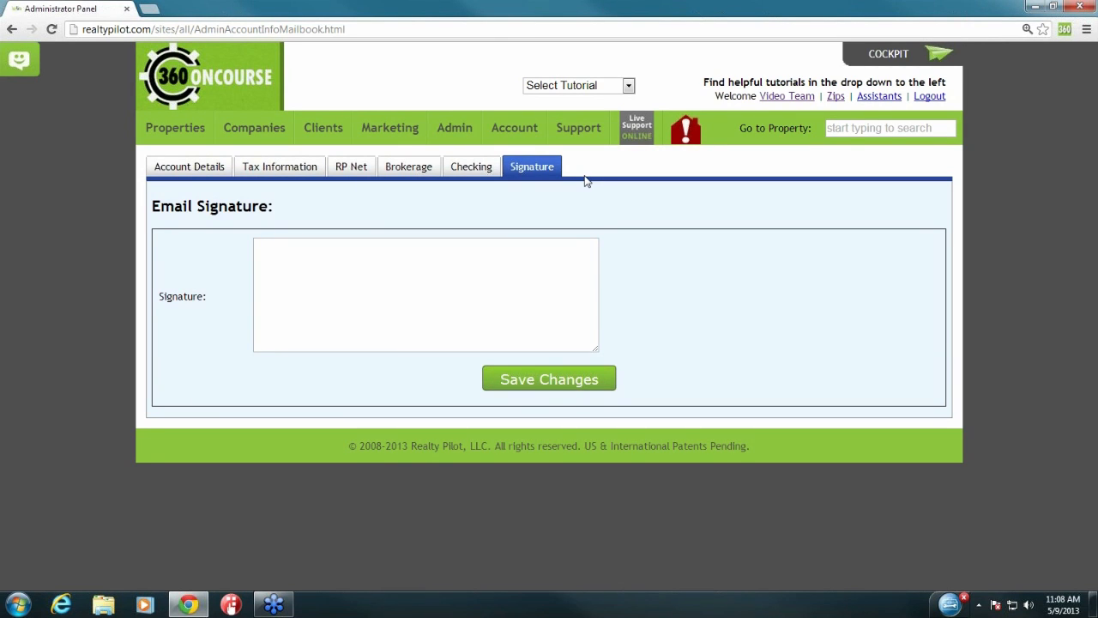
Step: Open MLS Information from the Account menu to list the five MLS services
mouse_move(509, 138)
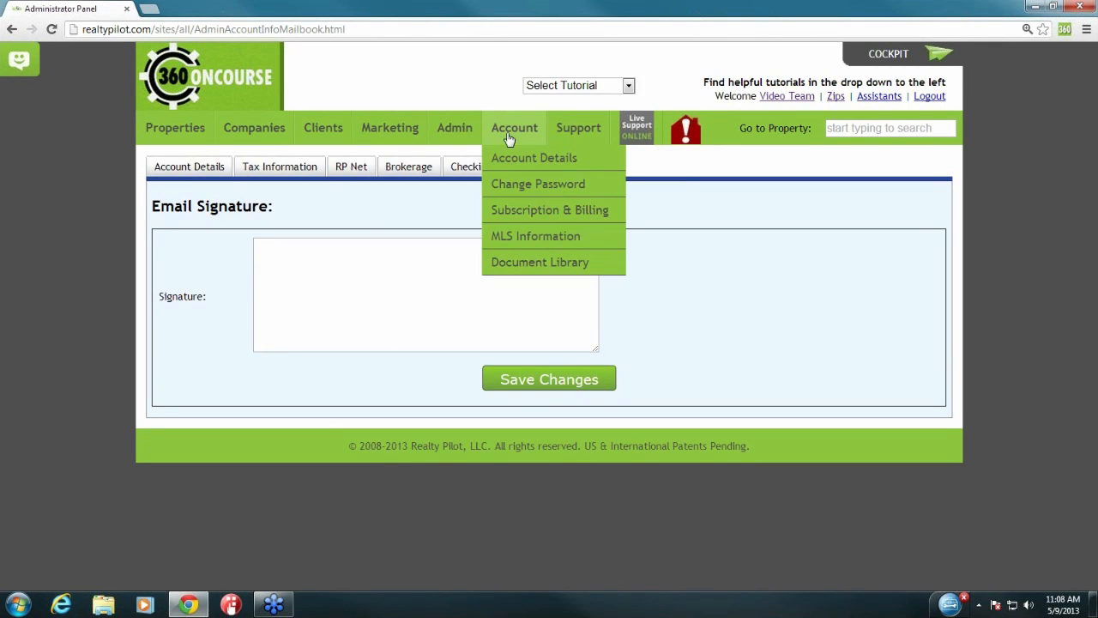
click(570, 241)
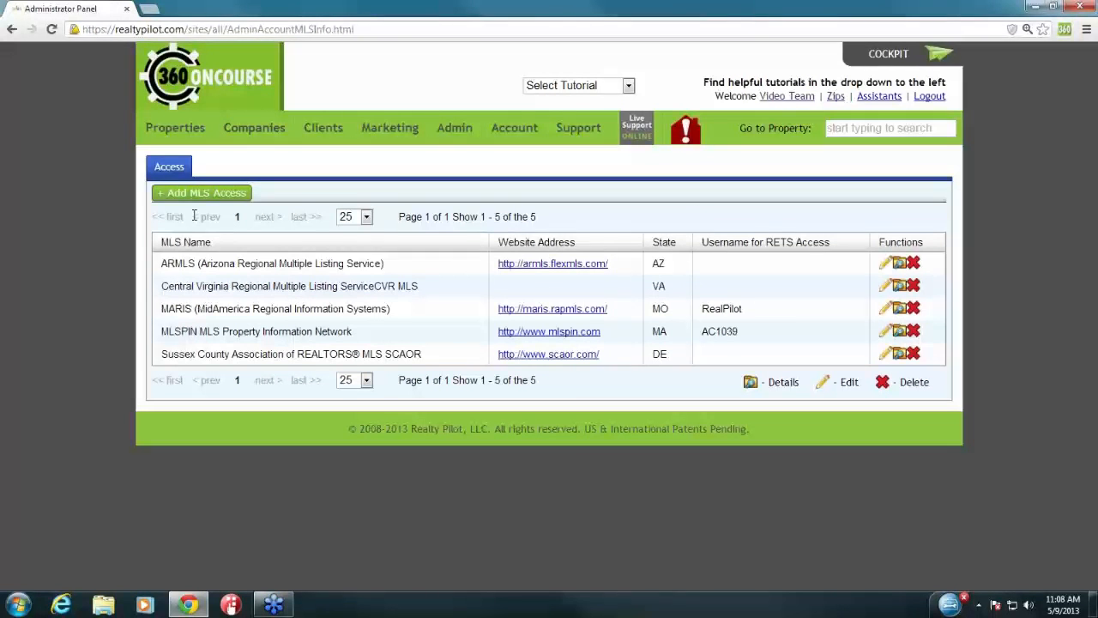
click(212, 194)
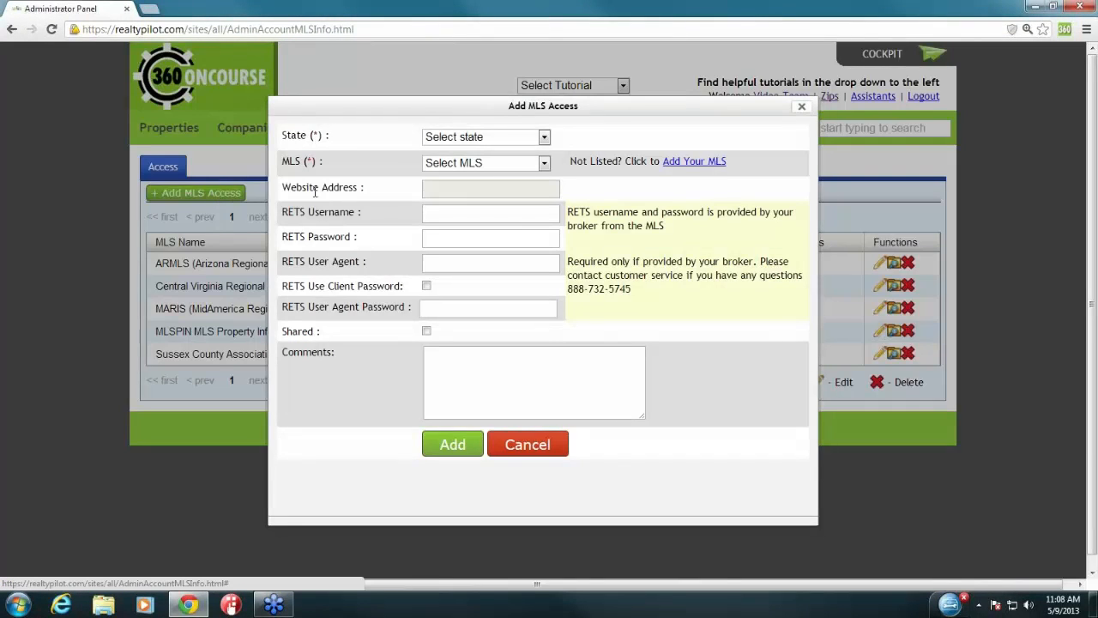
drag(284, 144, 326, 139)
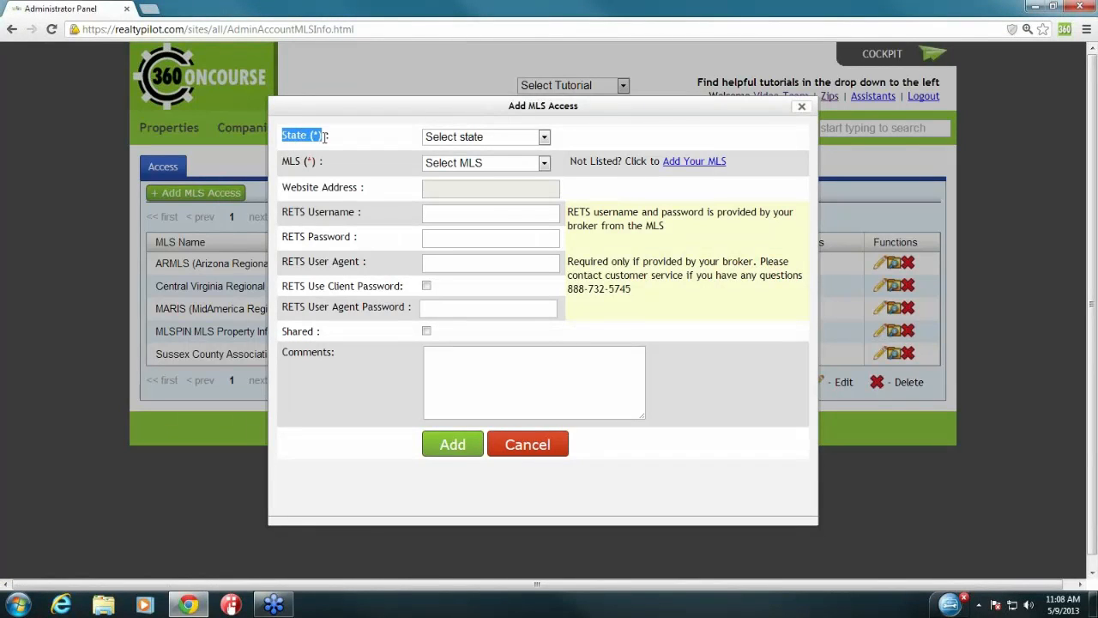
click(433, 140)
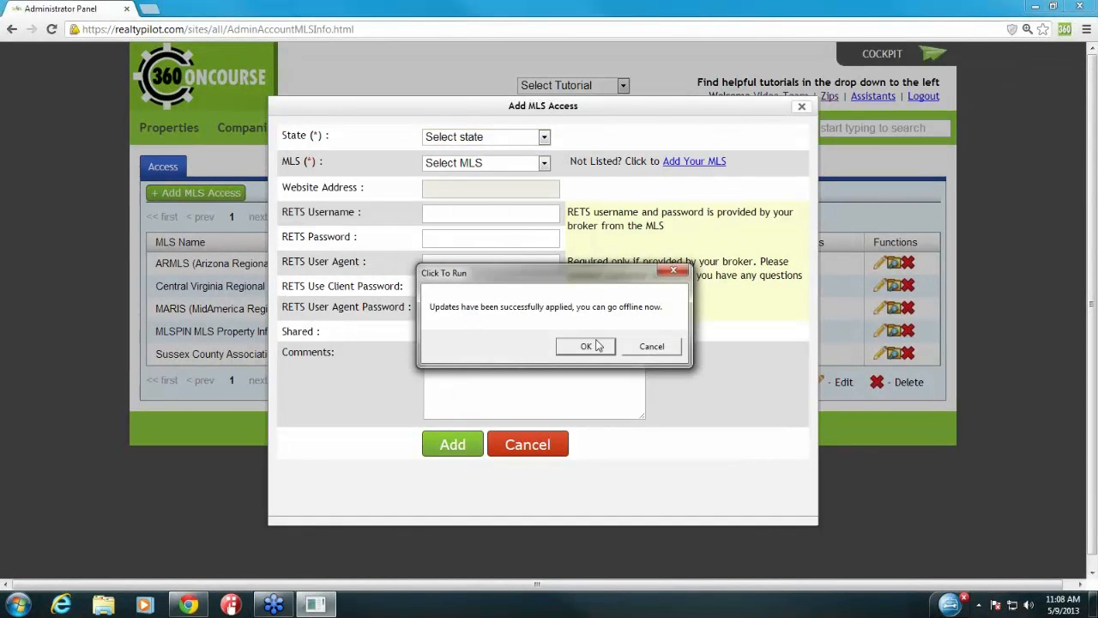
click(596, 347)
click(478, 138)
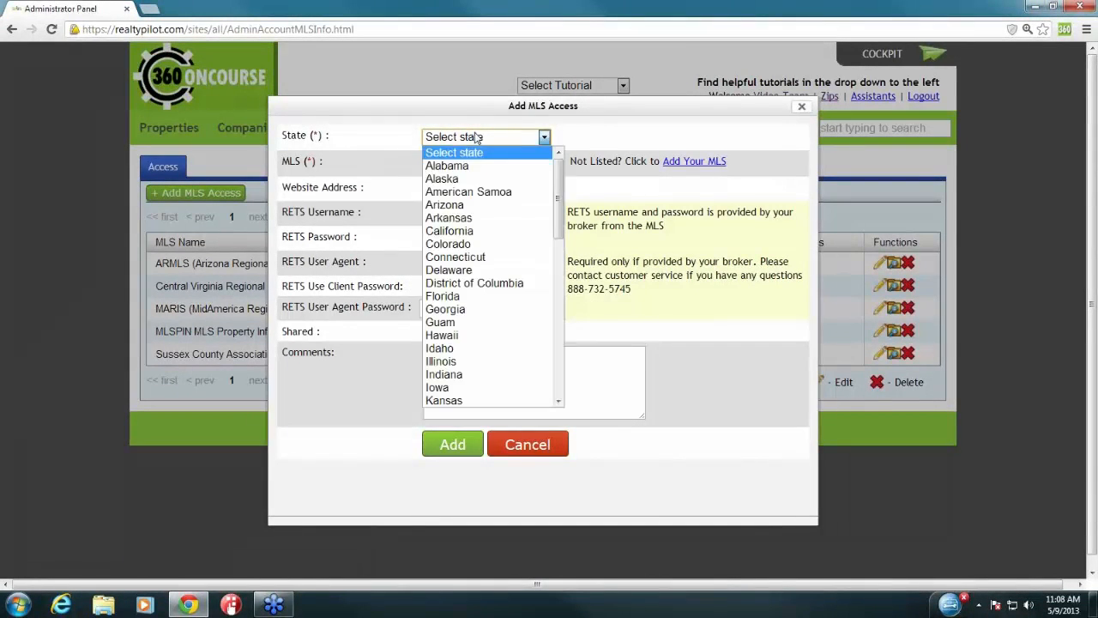
click(475, 309)
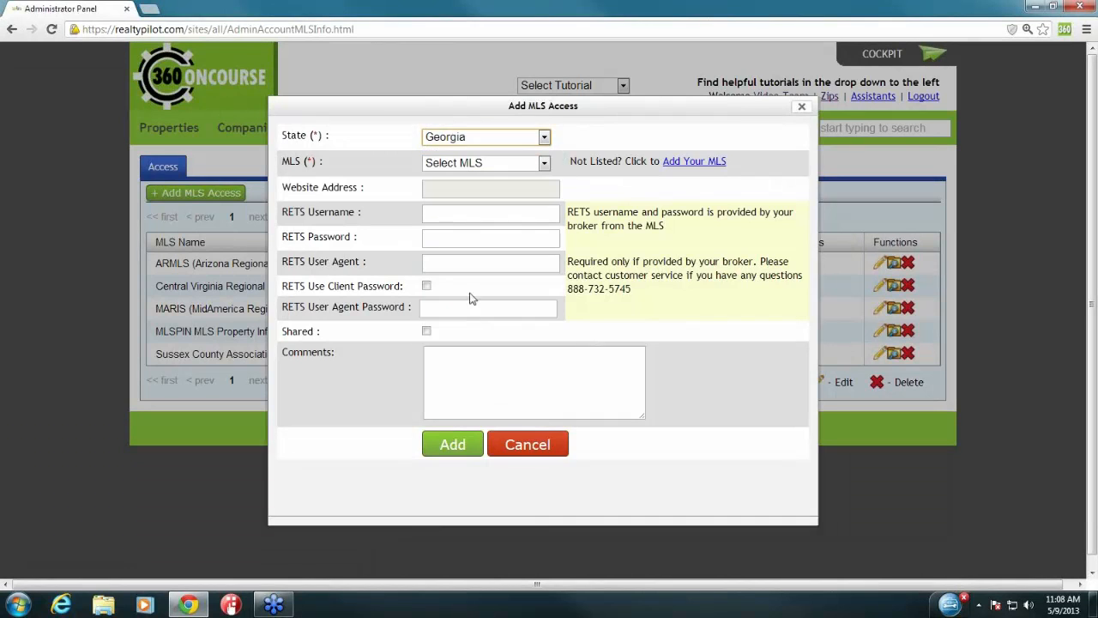
drag(280, 162, 333, 167)
click(483, 164)
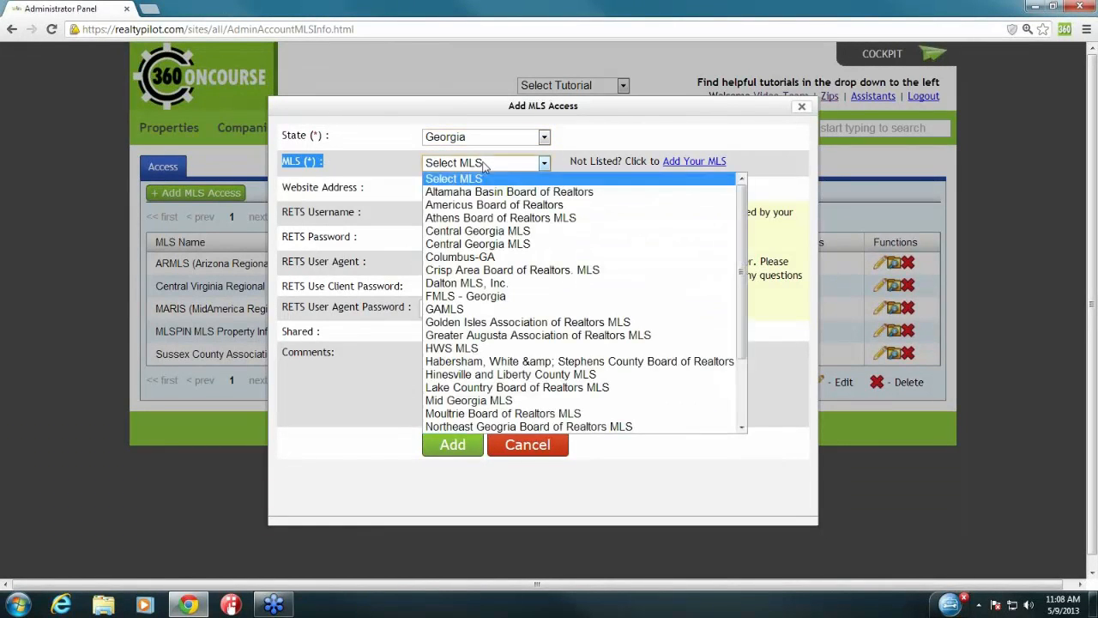
click(512, 298)
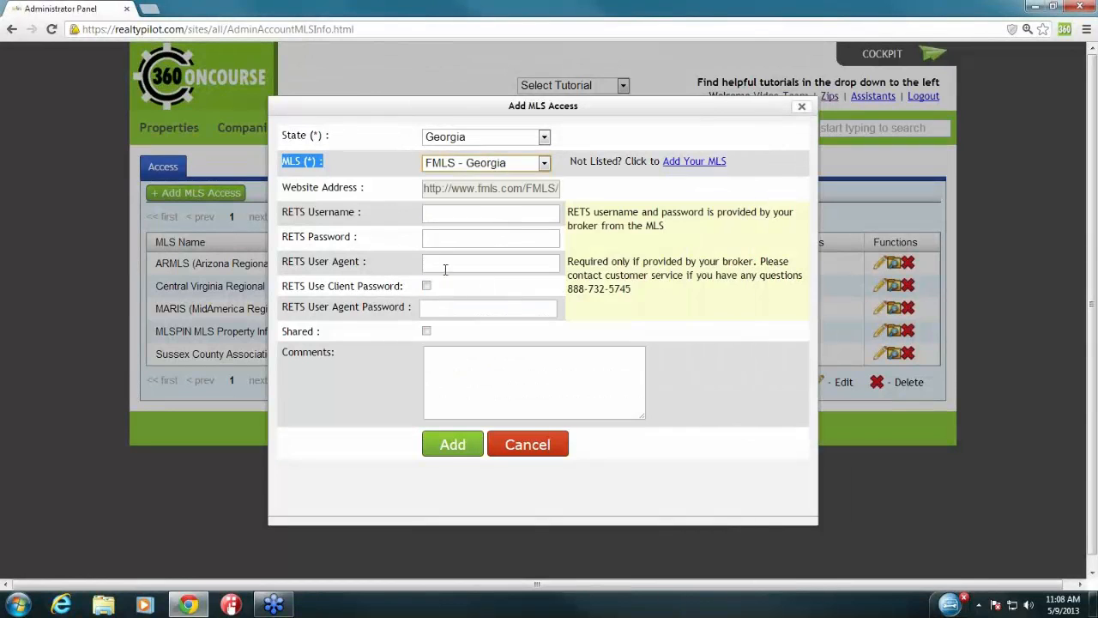
click(289, 211)
drag(288, 211, 356, 214)
drag(283, 237, 361, 238)
click(362, 239)
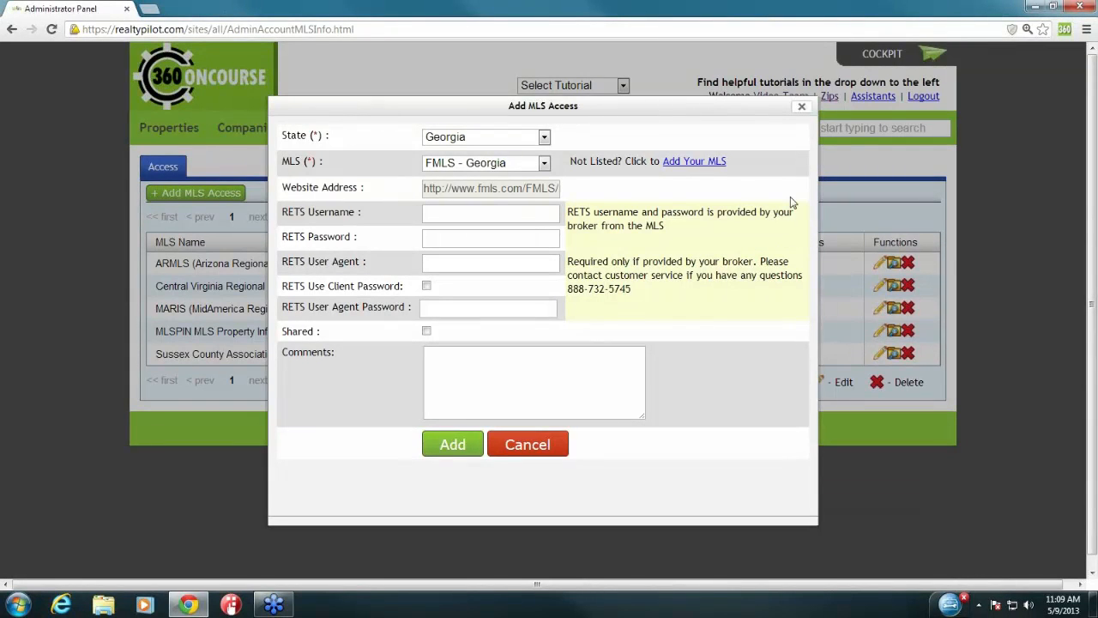
click(801, 107)
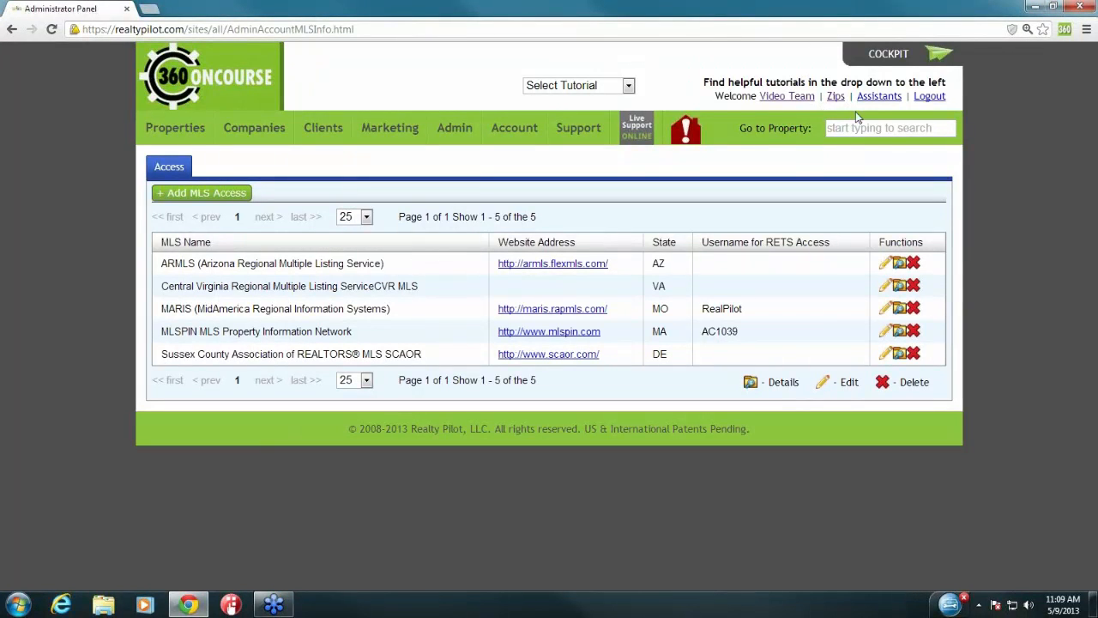
Step: Go to the Zips page and bring up the Add Zip dialog
click(835, 96)
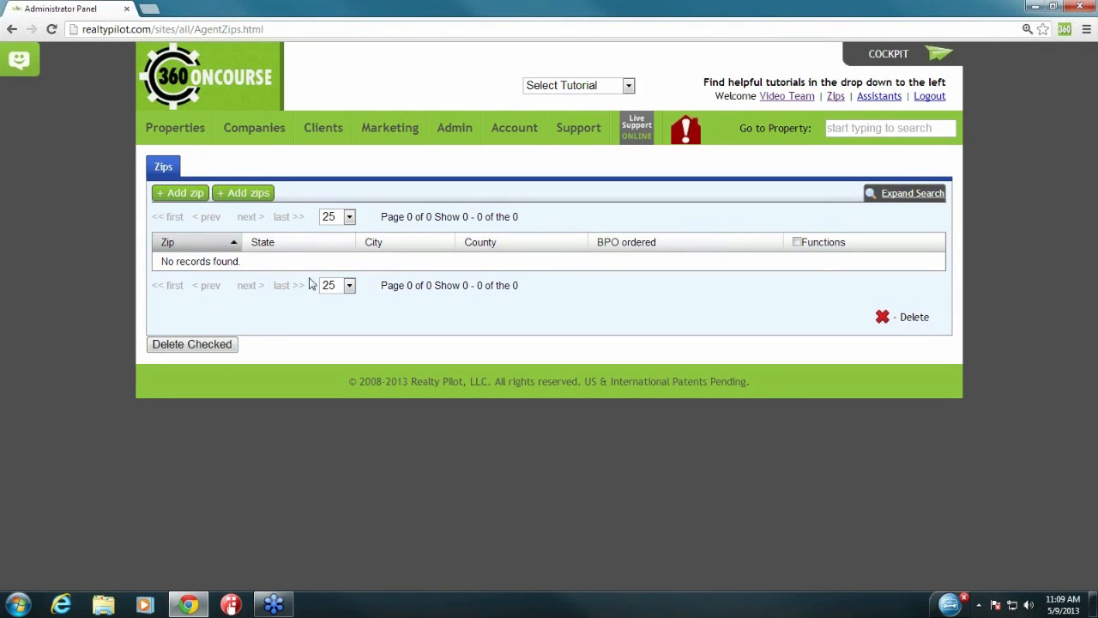
click(178, 196)
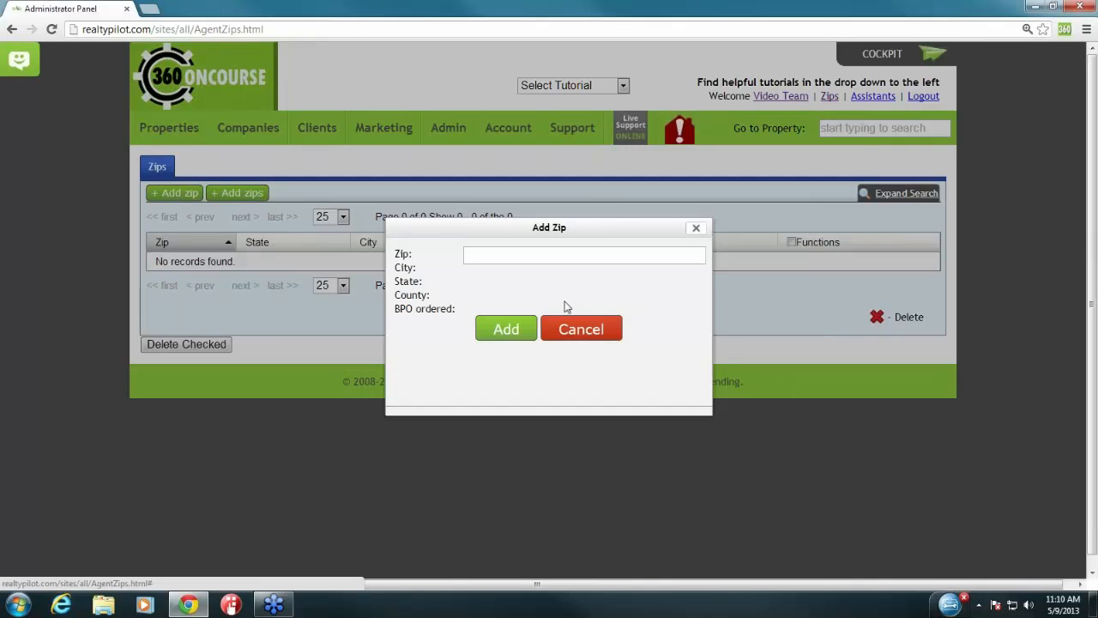
Step: Fill the multi-zip dialog with Colorado, BENT, LAS ANIMAS, then close it without adding
click(696, 229)
click(249, 194)
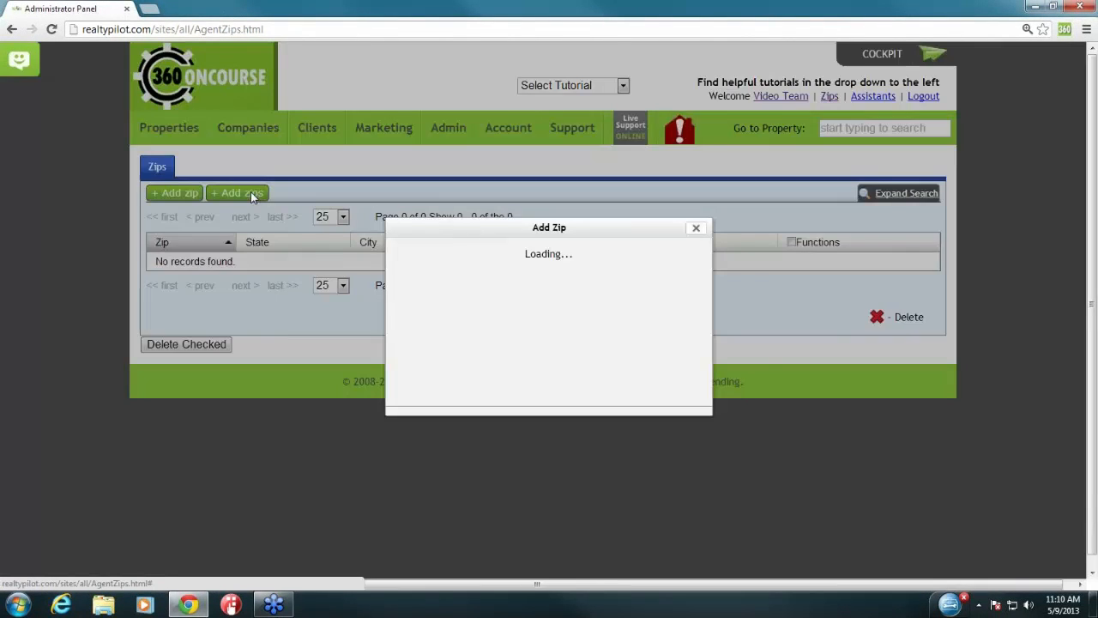
click(588, 255)
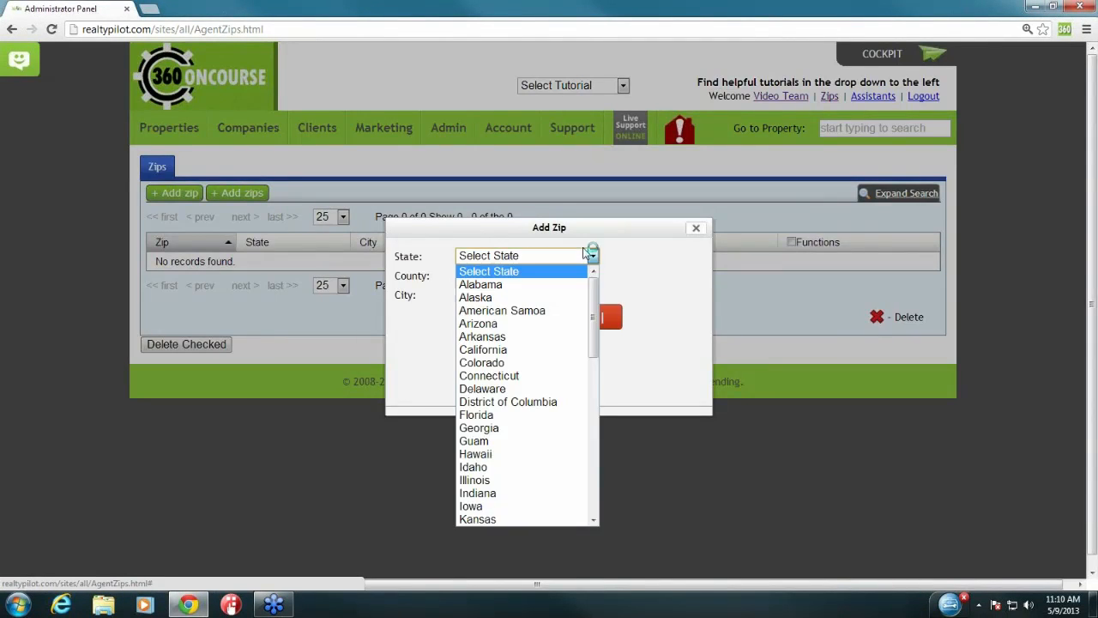
click(560, 371)
click(521, 276)
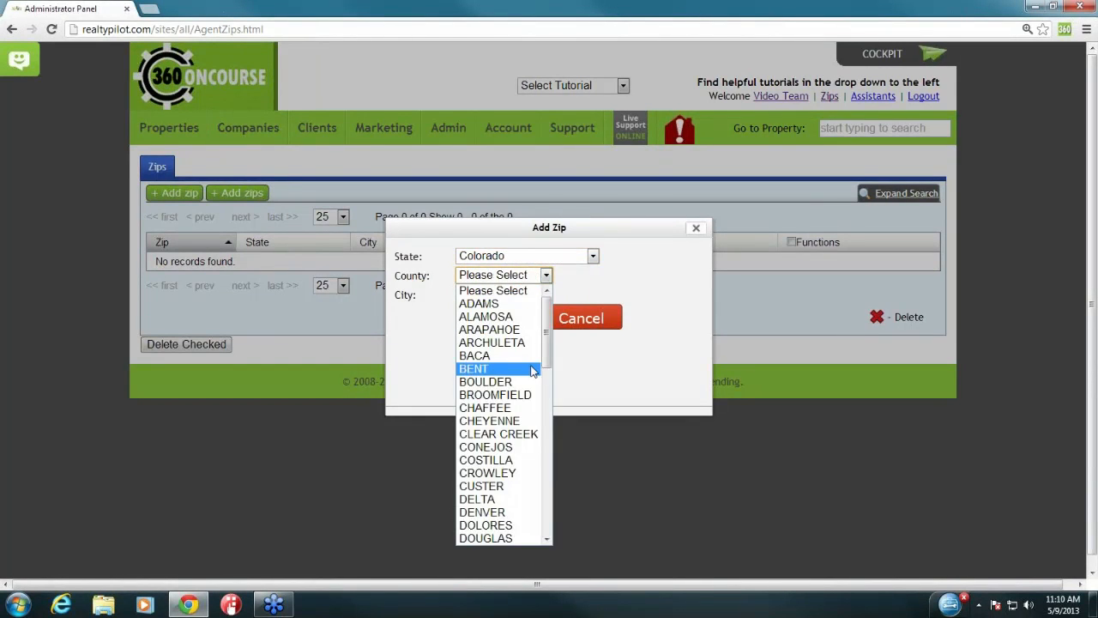
click(528, 368)
click(516, 294)
click(516, 349)
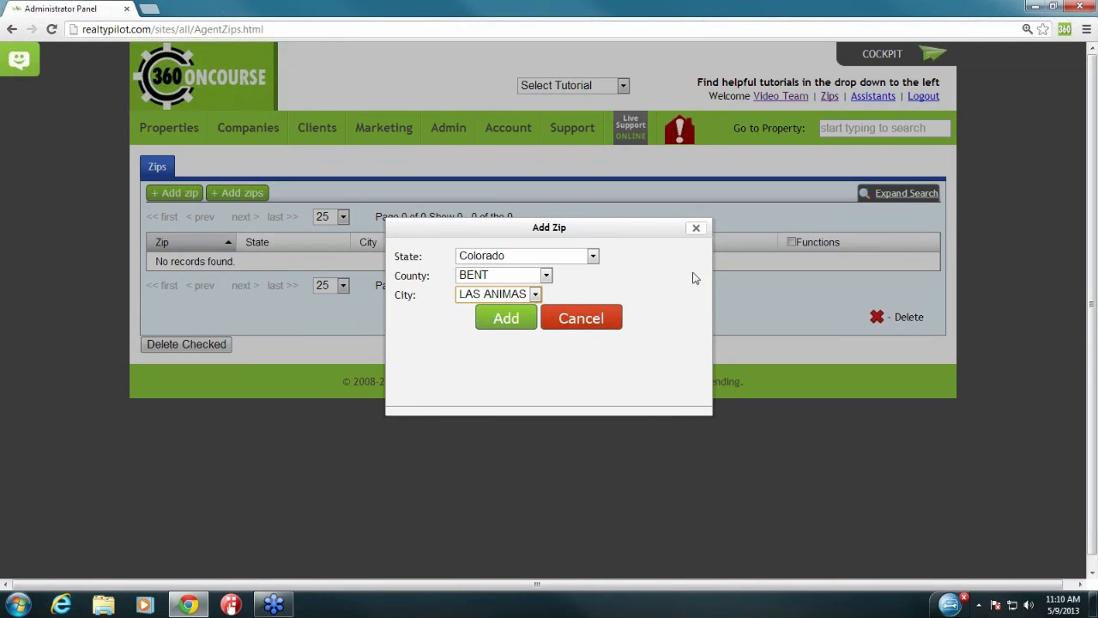
click(698, 235)
click(697, 233)
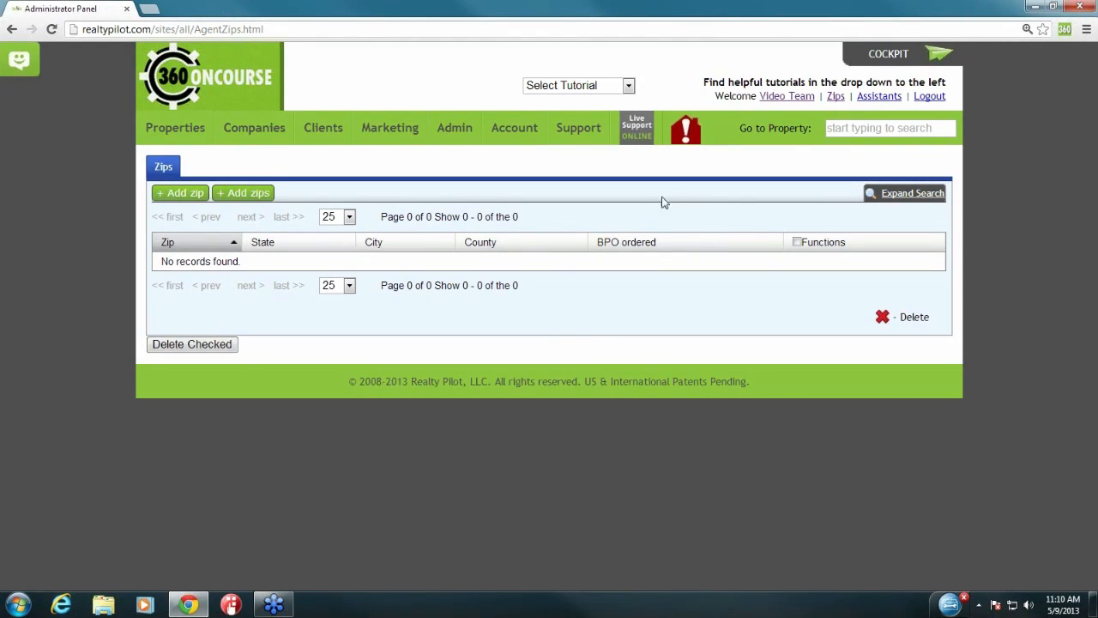
Step: Open the Browser Extensions page from Support and launch the Concourse 360 extension
mouse_move(586, 134)
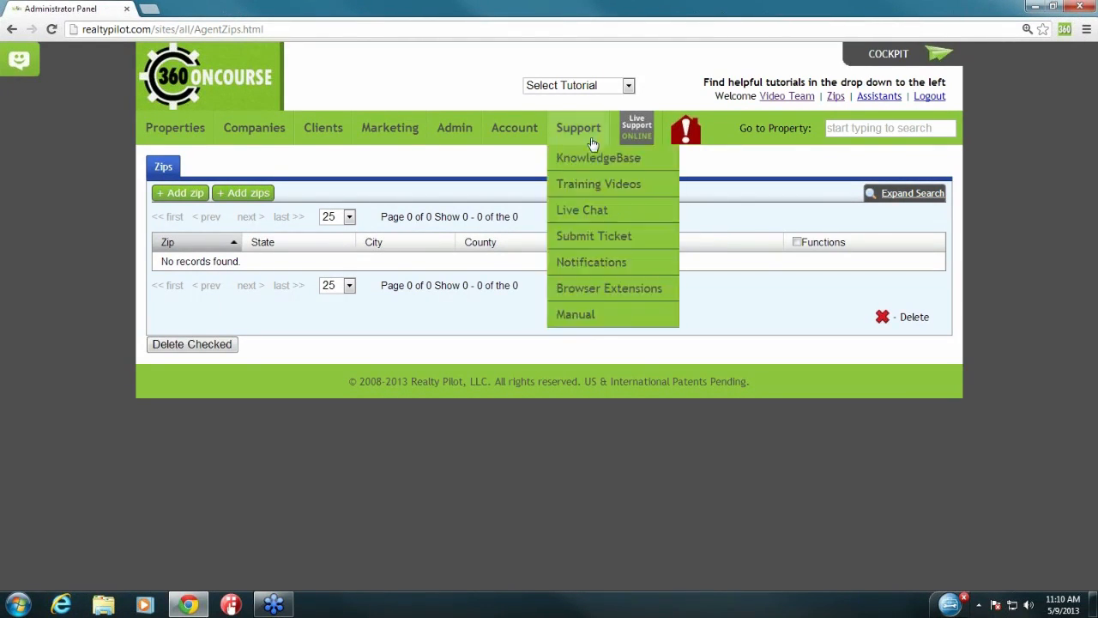
click(619, 291)
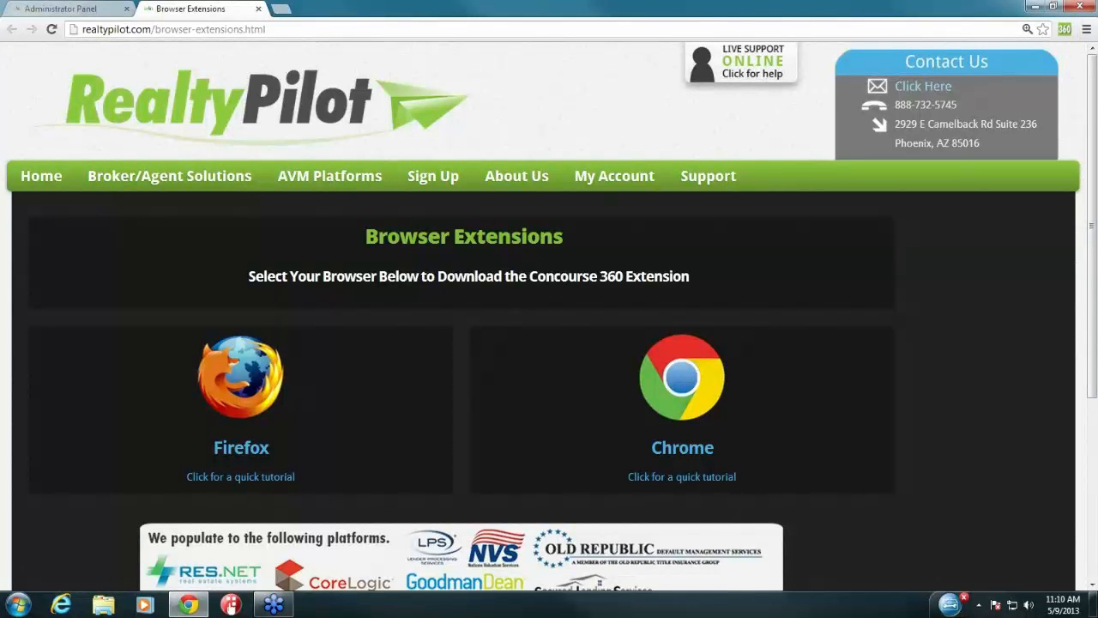
click(1064, 30)
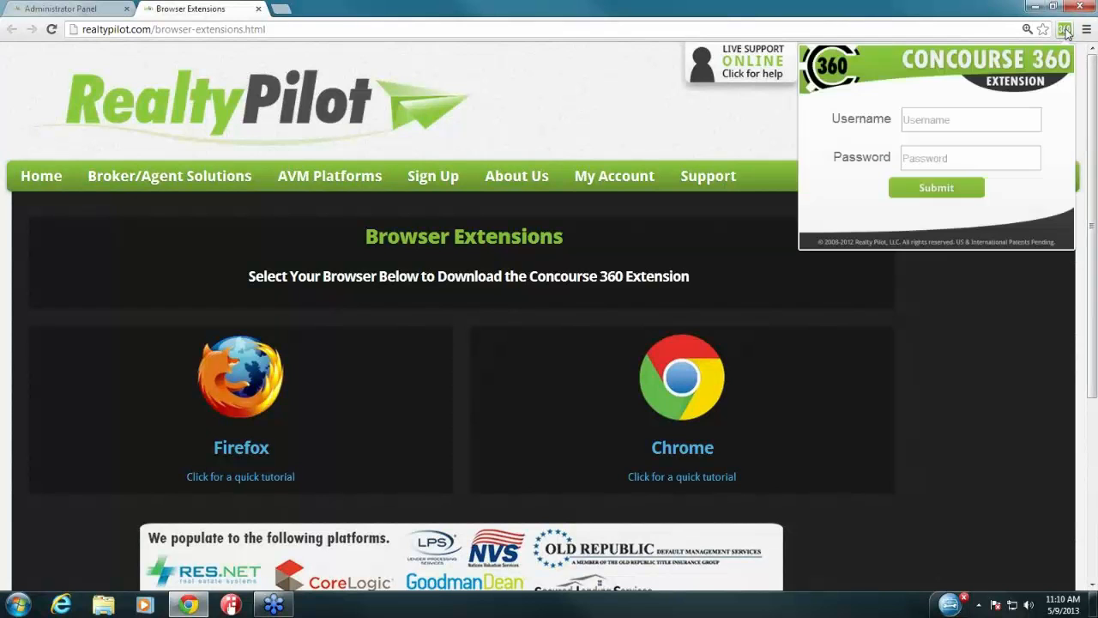
Step: Sign in to the extension with the username and password, then close the panel and page
click(1010, 123)
text(videocompany)
click(1002, 161)
text(****)
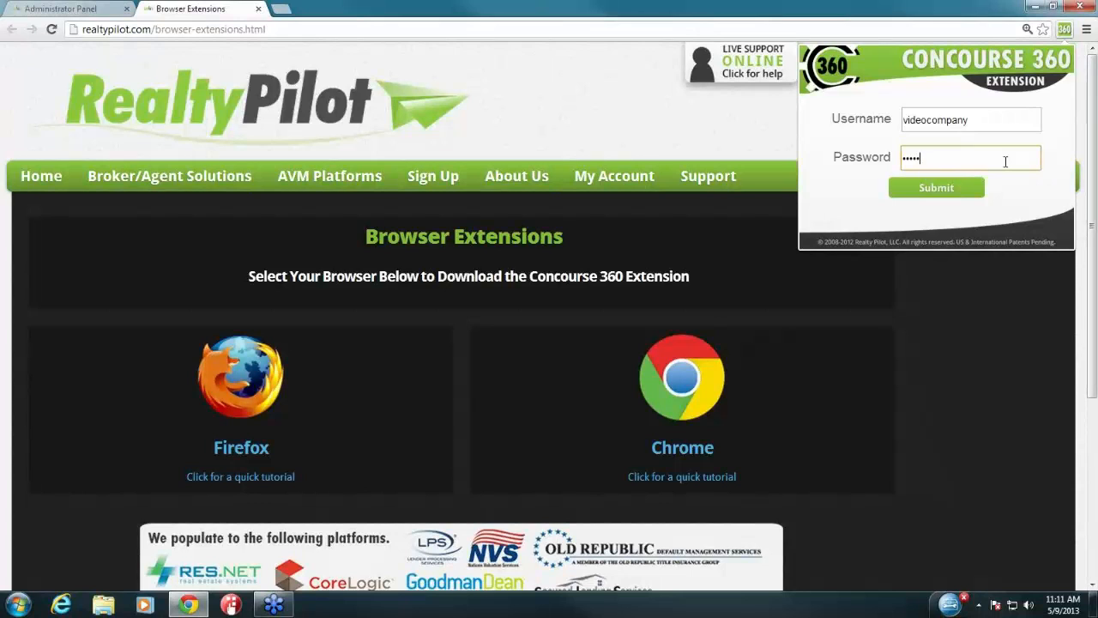
click(967, 188)
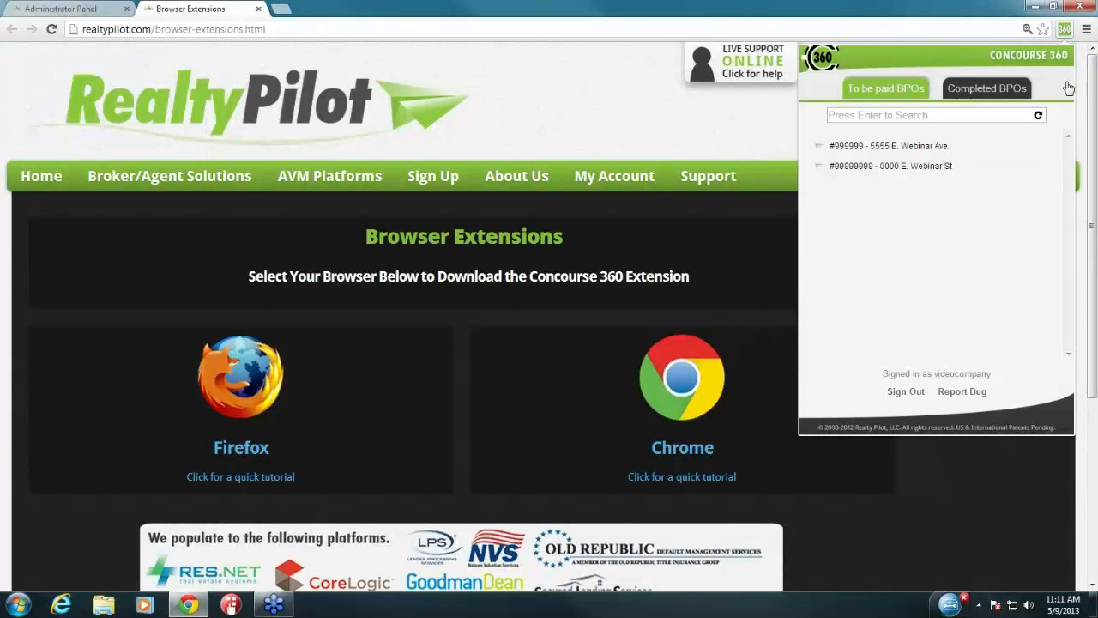
click(746, 249)
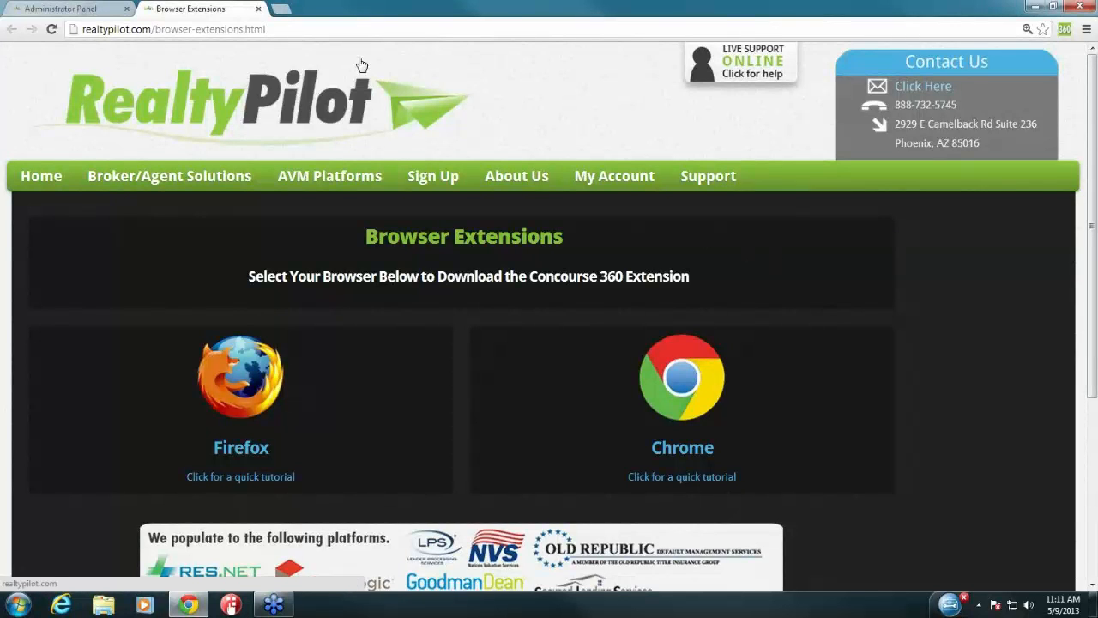
click(258, 9)
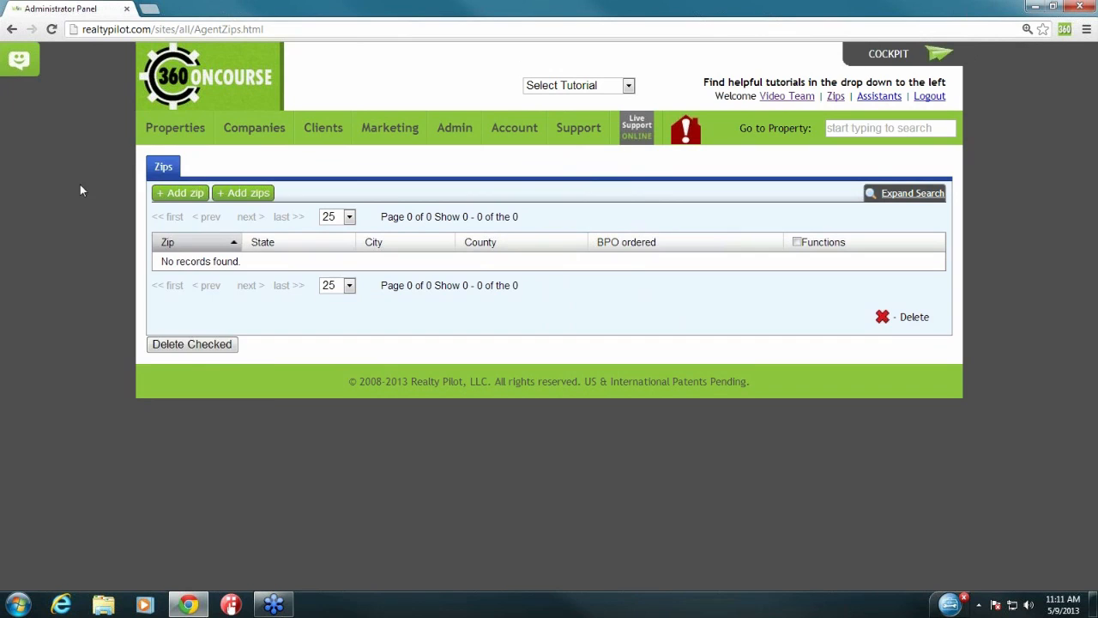
Step: Open the BPO List from the Properties > BPO's menu
mouse_move(188, 128)
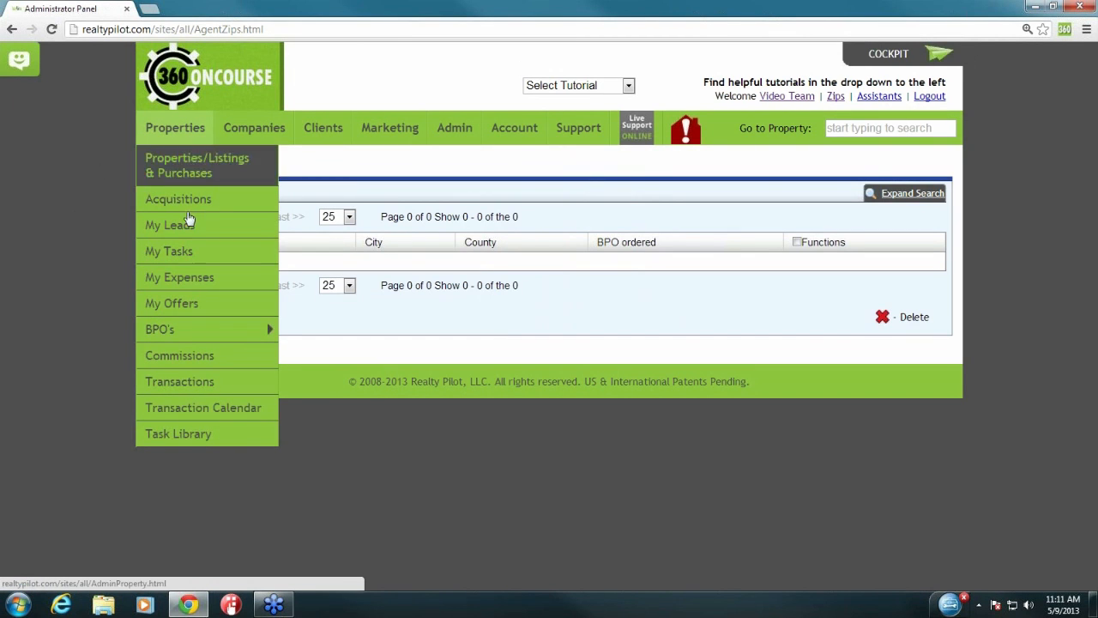
mouse_move(214, 331)
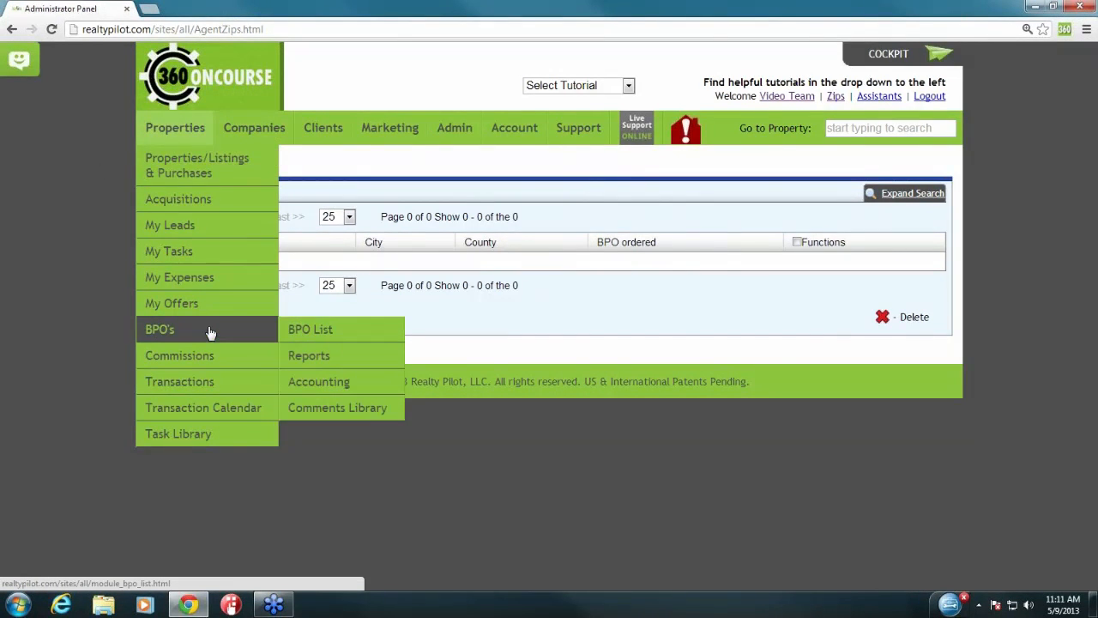
click(361, 335)
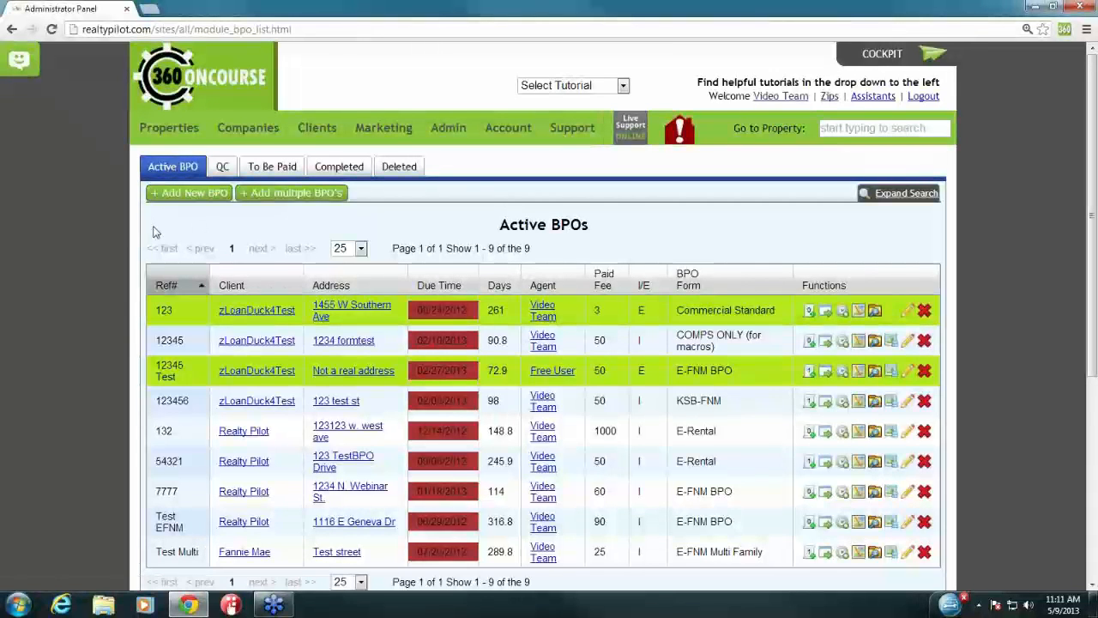
Step: Scroll through the nine active orders, pointing out the Available Asset BPOs heading and Claim legend
scroll(153, 232, down, 2)
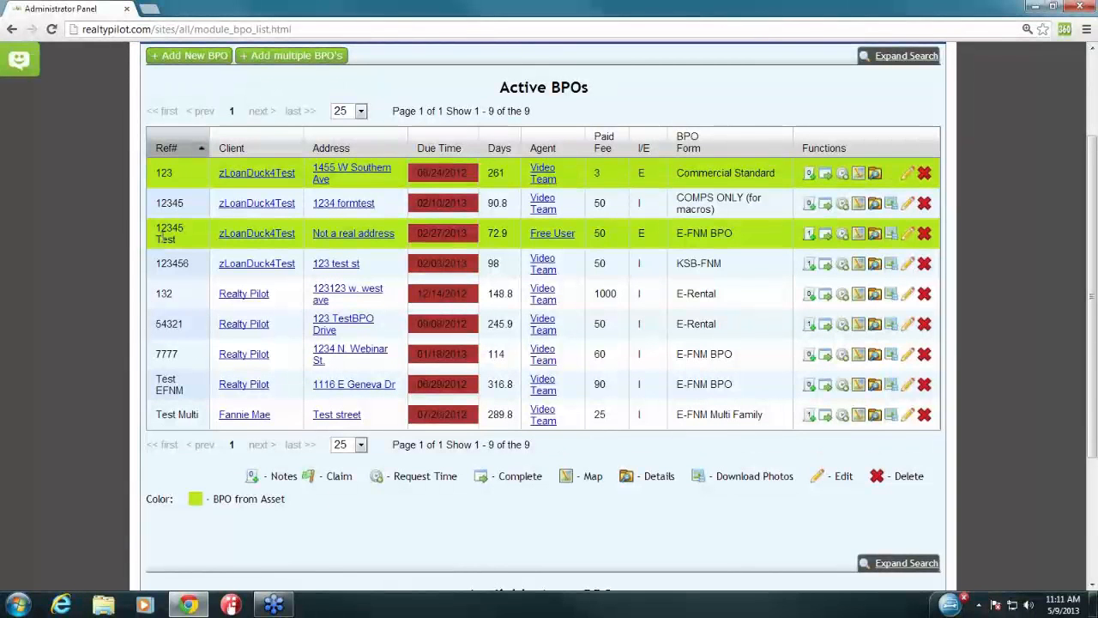
mouse_move(156, 236)
scroll(631, 446, down, 3)
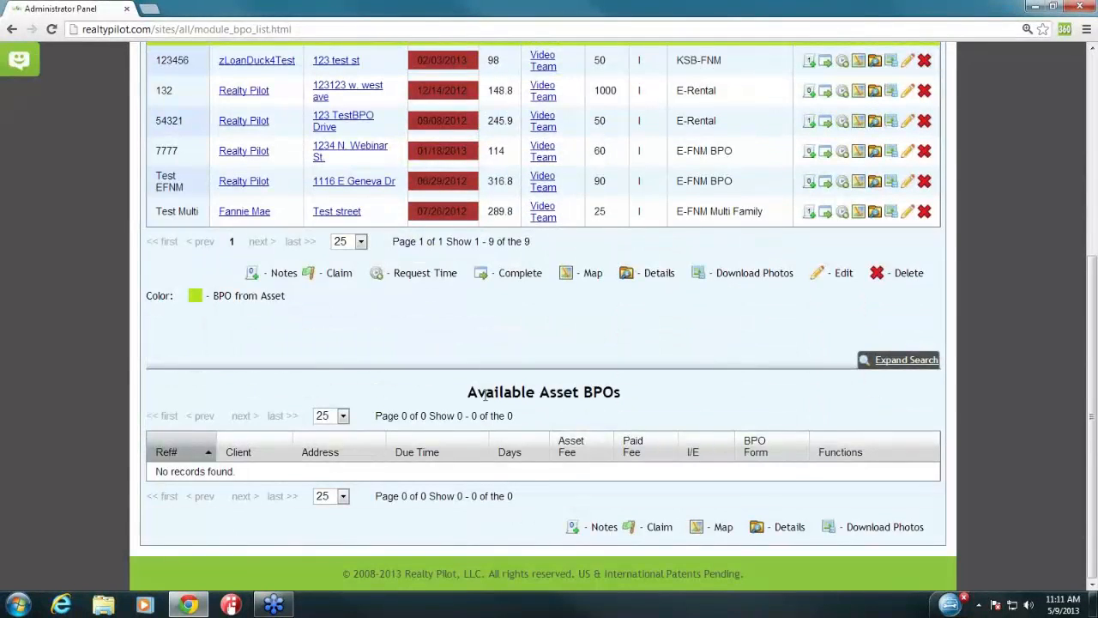
drag(470, 392, 629, 396)
click(630, 398)
double_click(656, 527)
click(861, 487)
scroll(854, 477, up, 2)
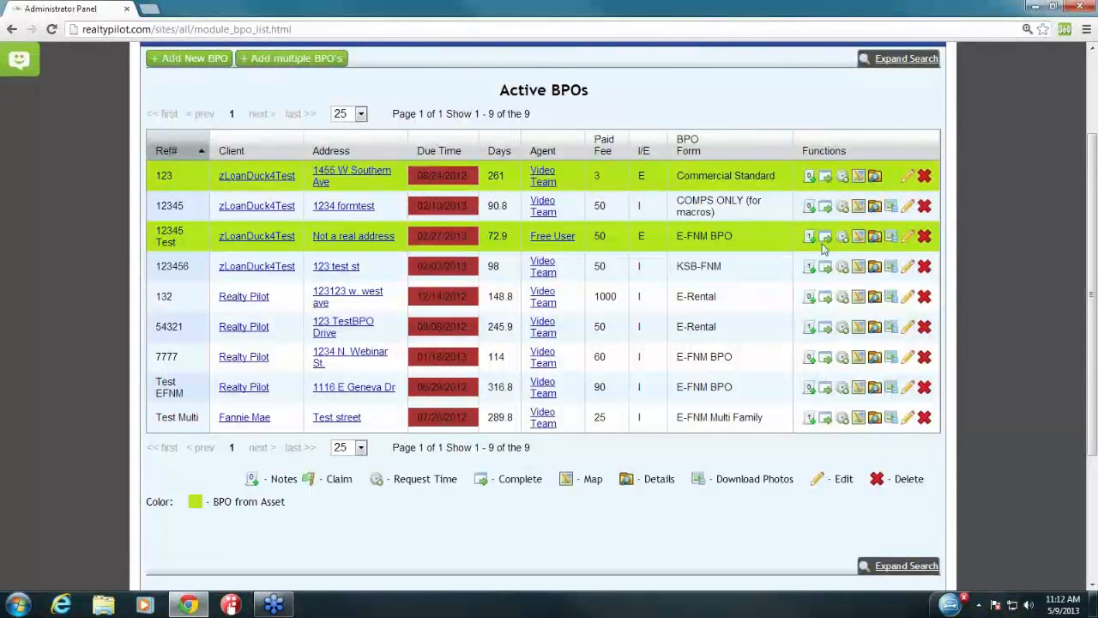
scroll(627, 246, up, 2)
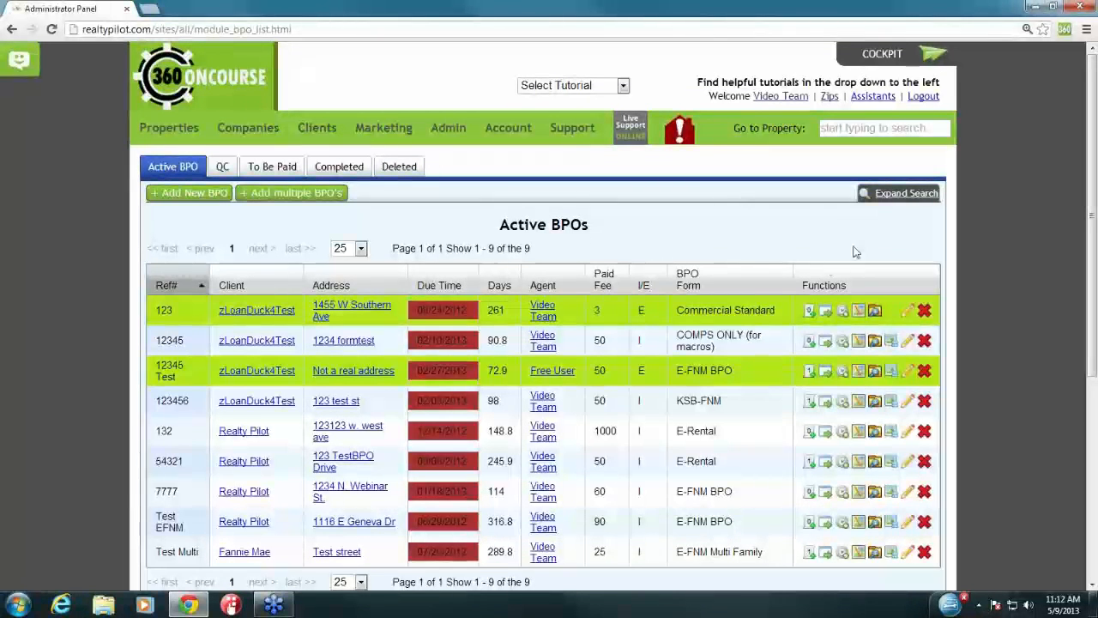
click(907, 194)
click(281, 240)
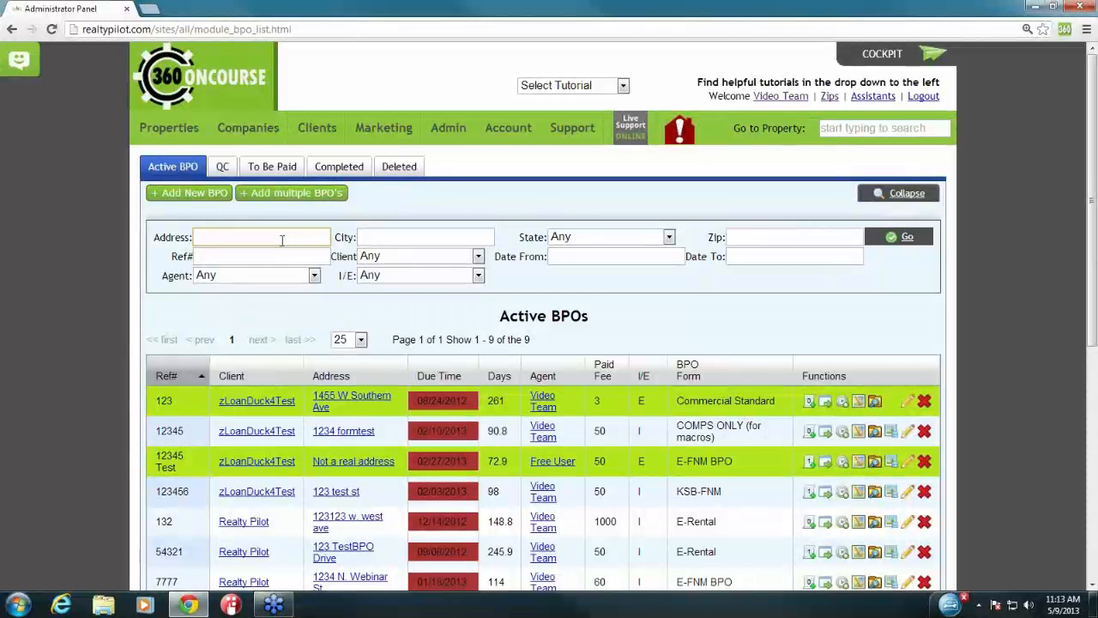
click(452, 257)
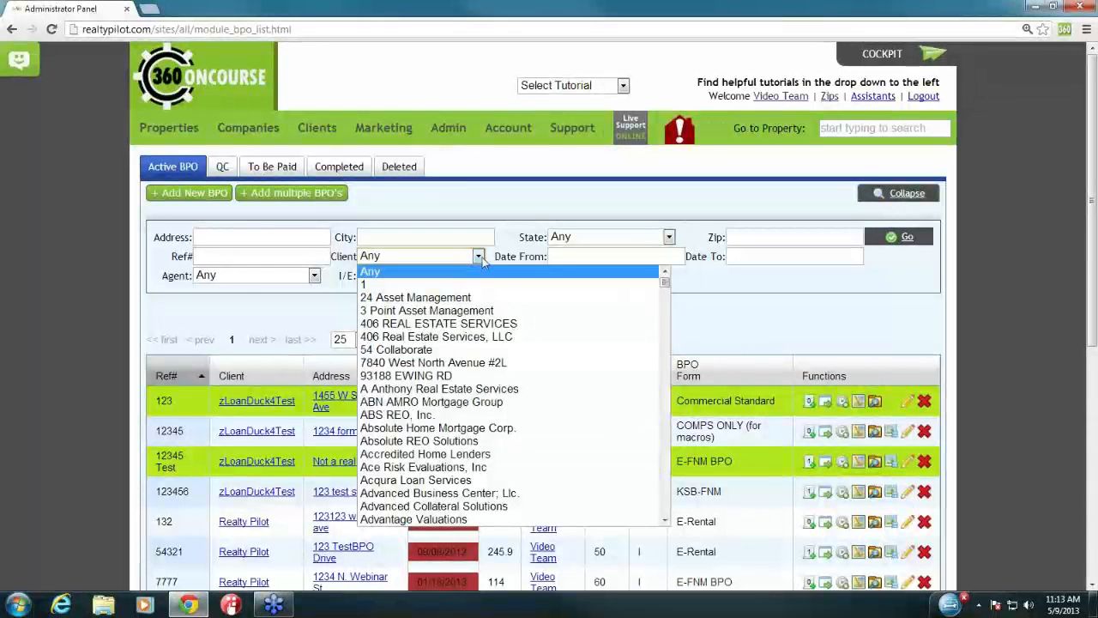
click(481, 259)
click(276, 276)
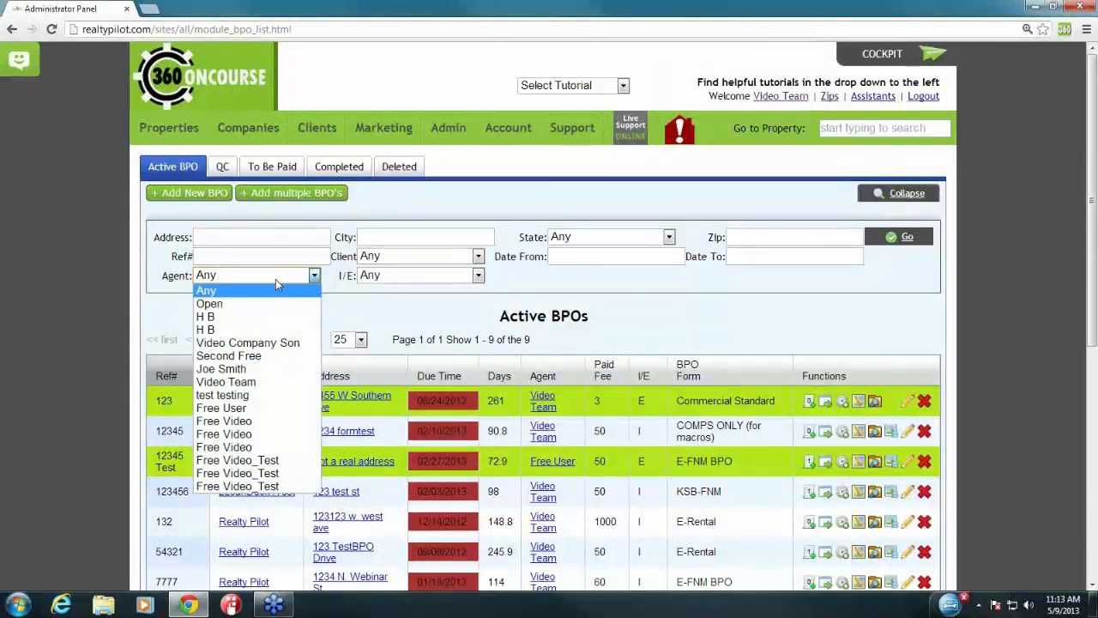
click(277, 281)
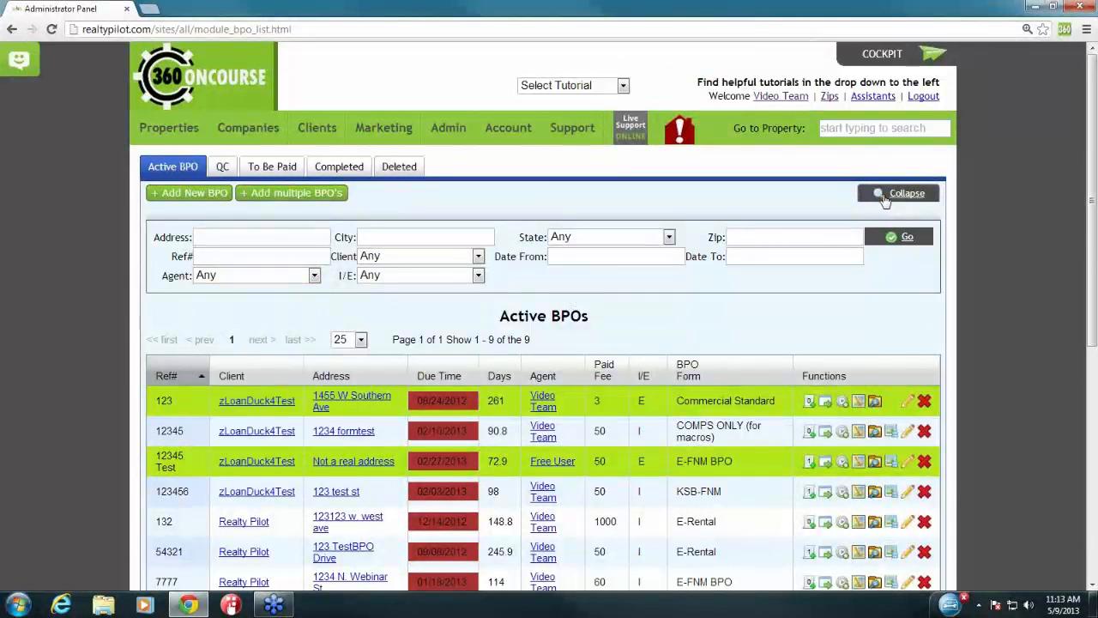
click(897, 195)
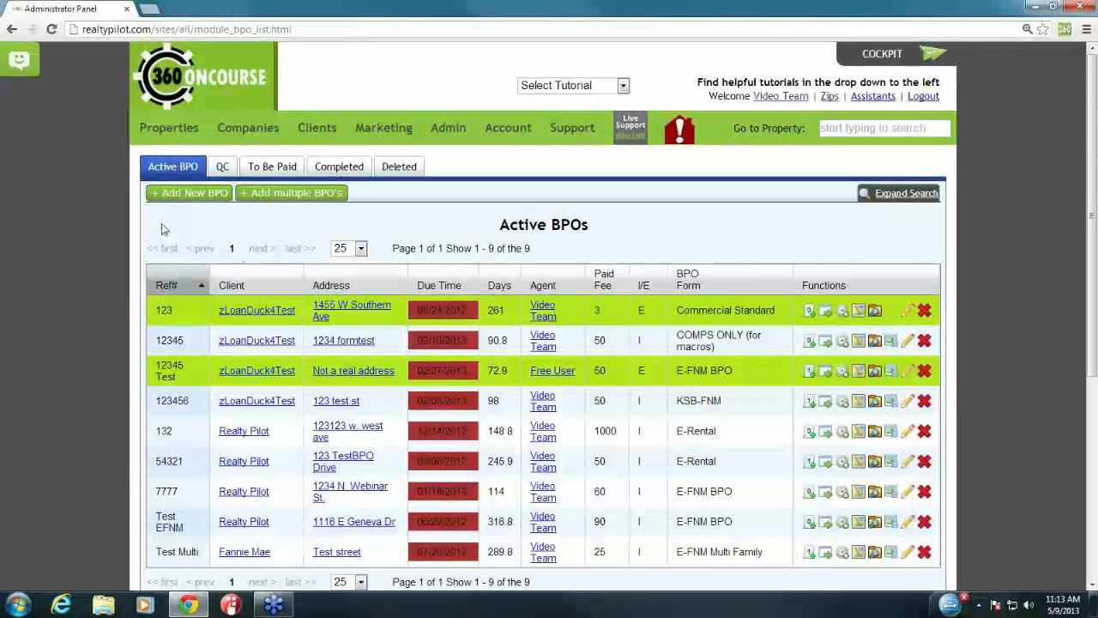
Step: Start a new BPO with reference number 545454 and the COMPS ONLY (for macros) form
click(196, 194)
drag(171, 89, 273, 90)
click(302, 89)
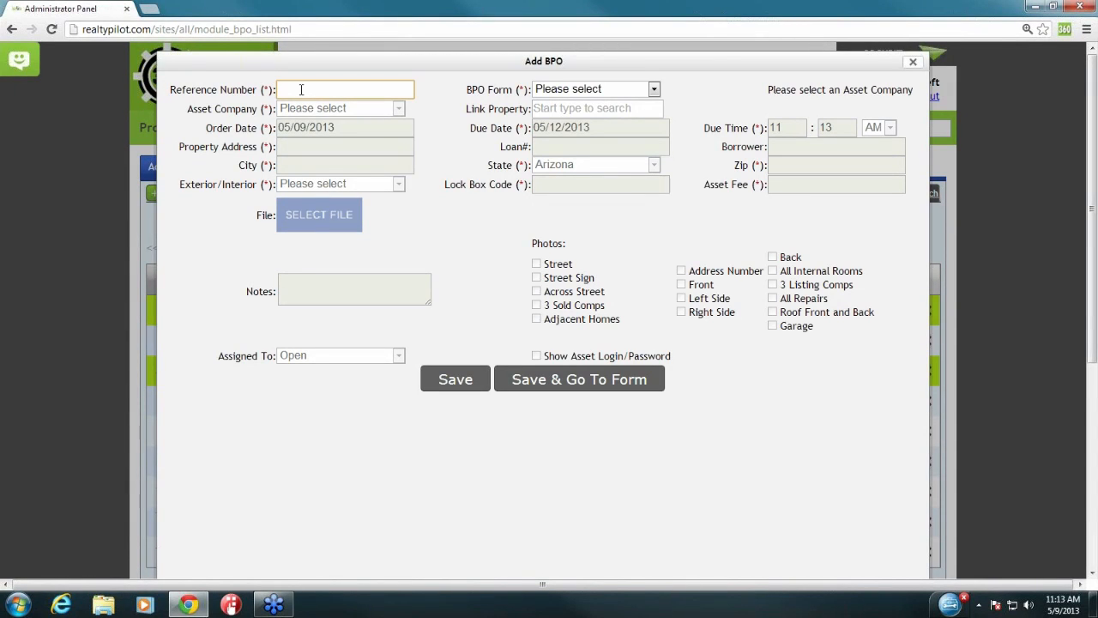
text(545454)
drag(466, 89, 525, 91)
click(528, 91)
click(568, 95)
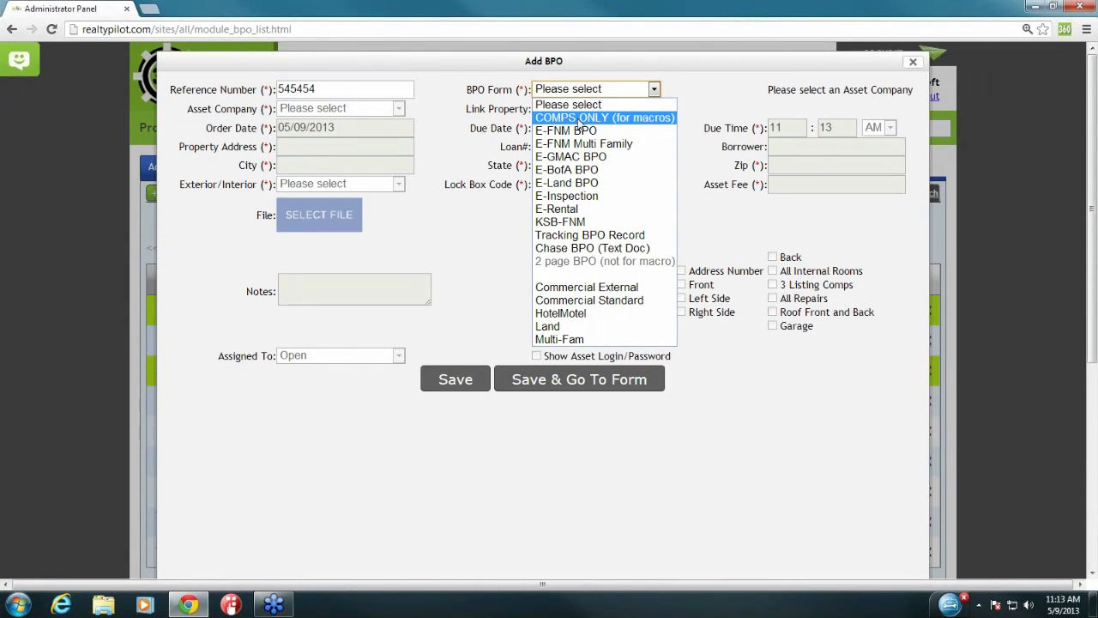
click(628, 118)
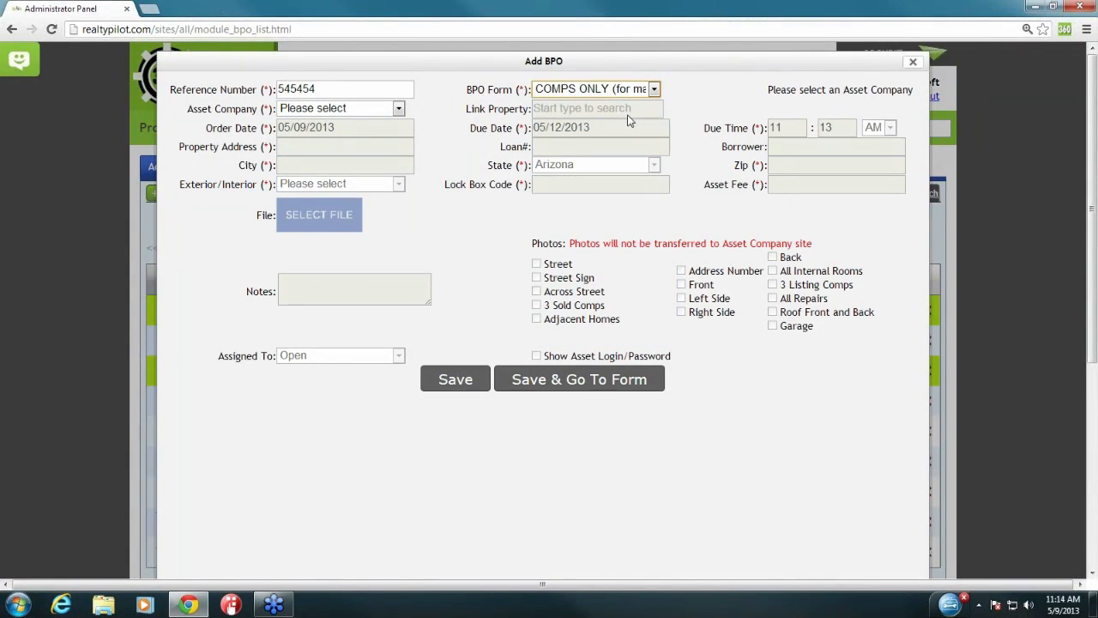
Step: Set the asset company to Realty Pilot and point out the order date, due date and due time
drag(186, 111, 275, 110)
click(326, 109)
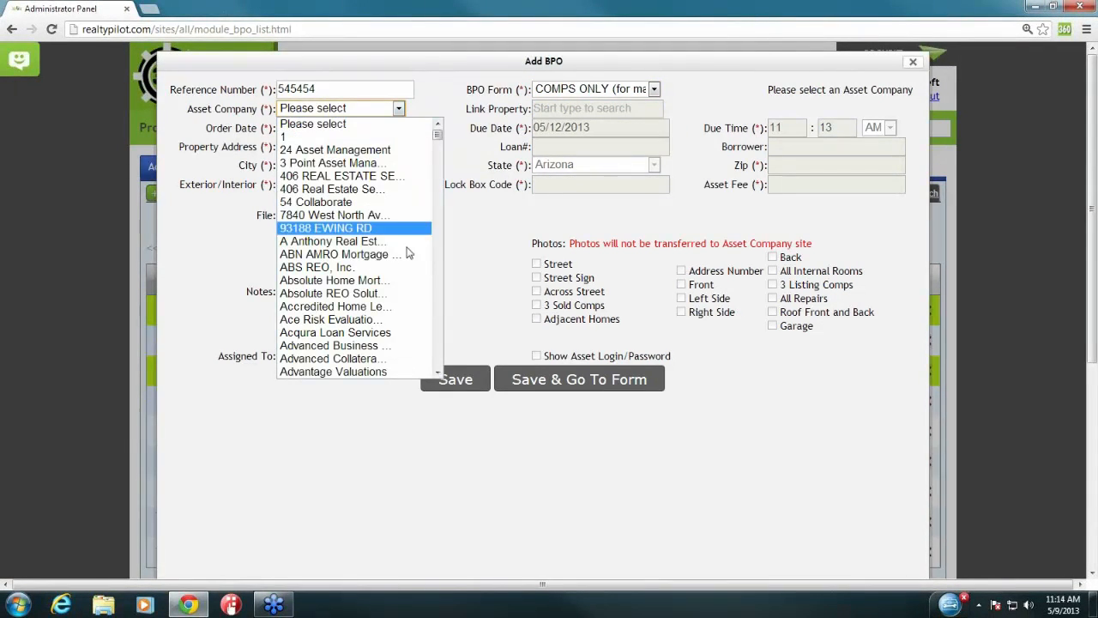
text(real)
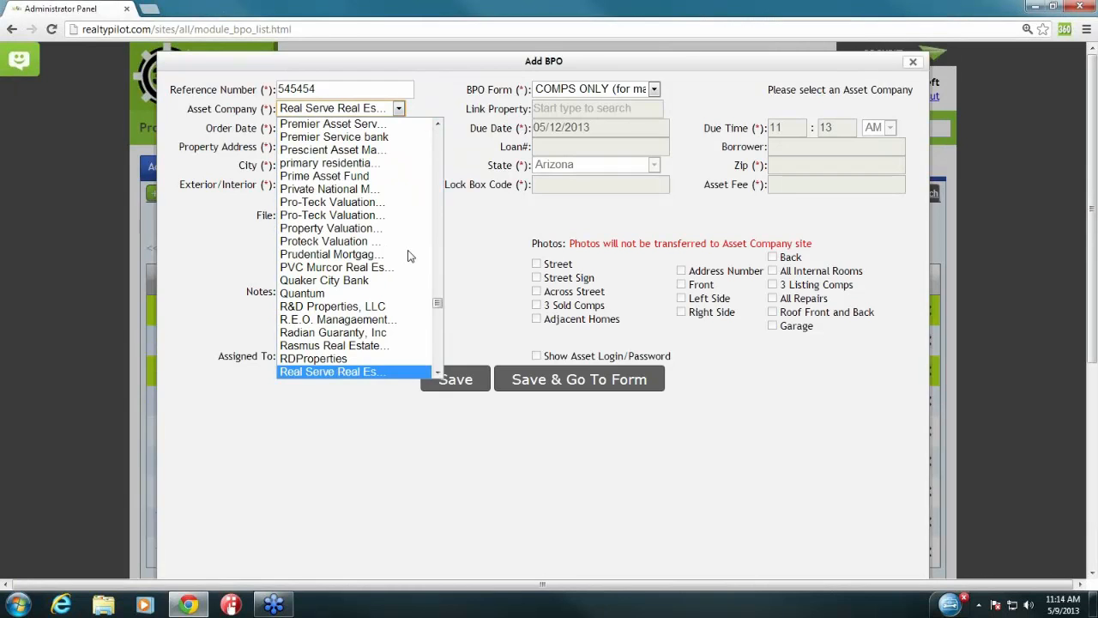
scroll(365, 301, down, 3)
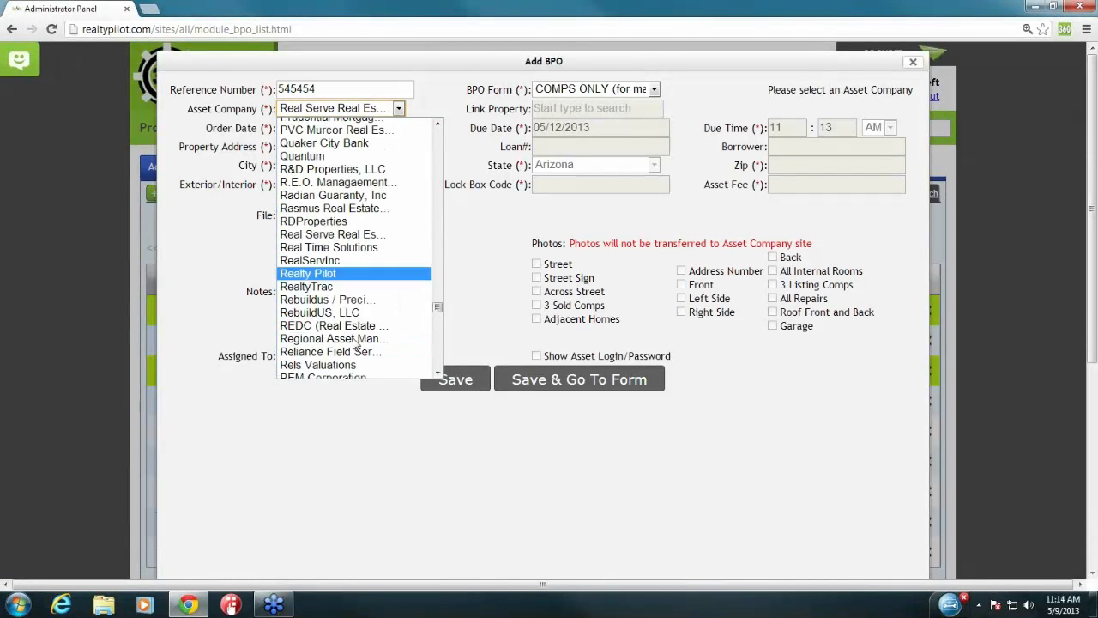
click(359, 272)
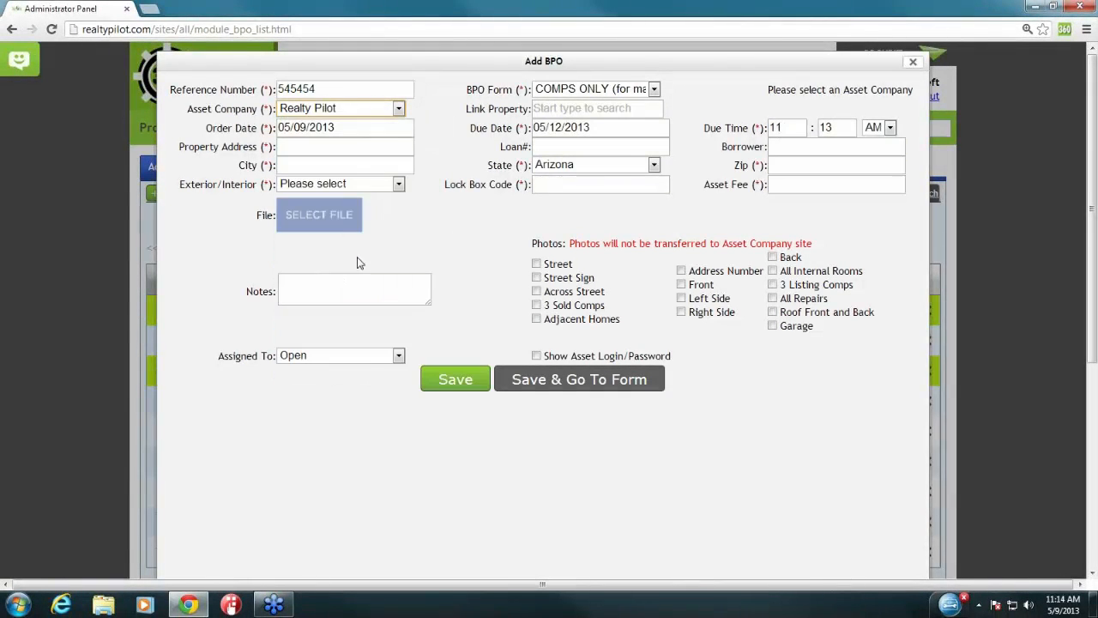
click(442, 118)
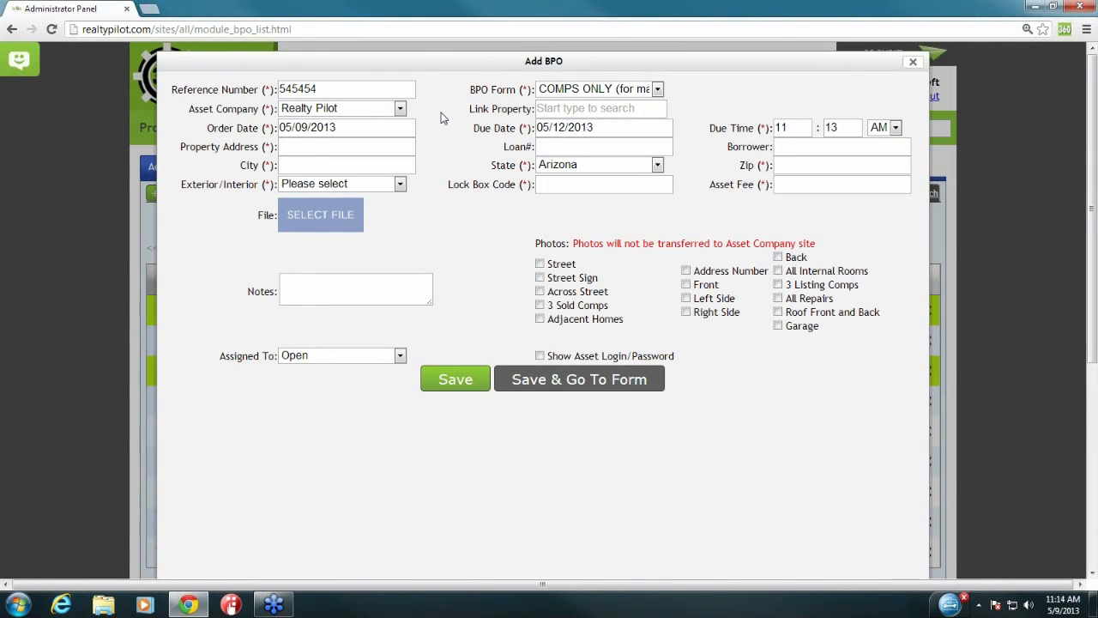
drag(208, 129, 261, 129)
drag(474, 129, 515, 129)
click(599, 129)
drag(711, 127, 764, 129)
Step: Enter property address 4444 N Webinar, city Phoenix, and state Arizona
drag(183, 148, 263, 148)
click(339, 153)
click(342, 148)
text(4444 N Webinar Ave)
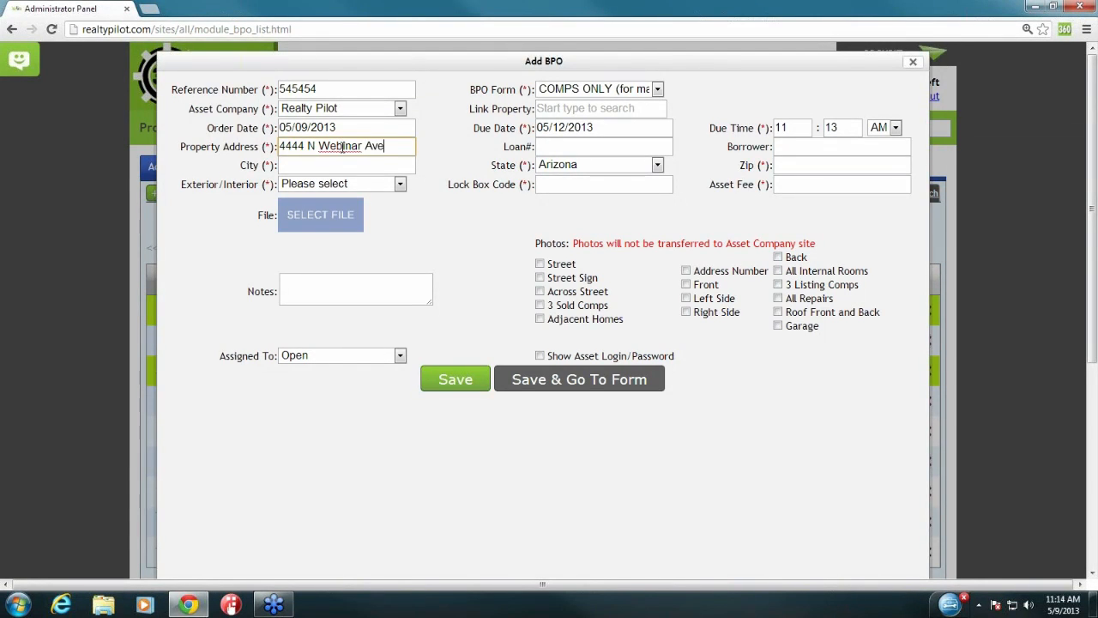
drag(501, 147, 771, 148)
click(752, 150)
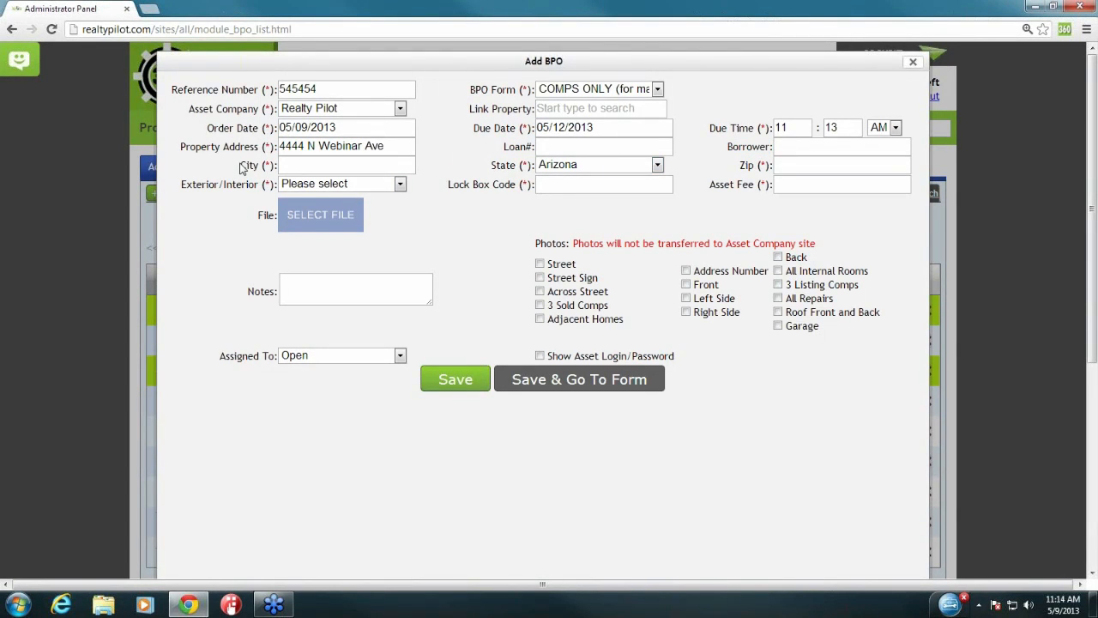
drag(241, 165, 267, 166)
click(315, 162)
text(Phoenix)
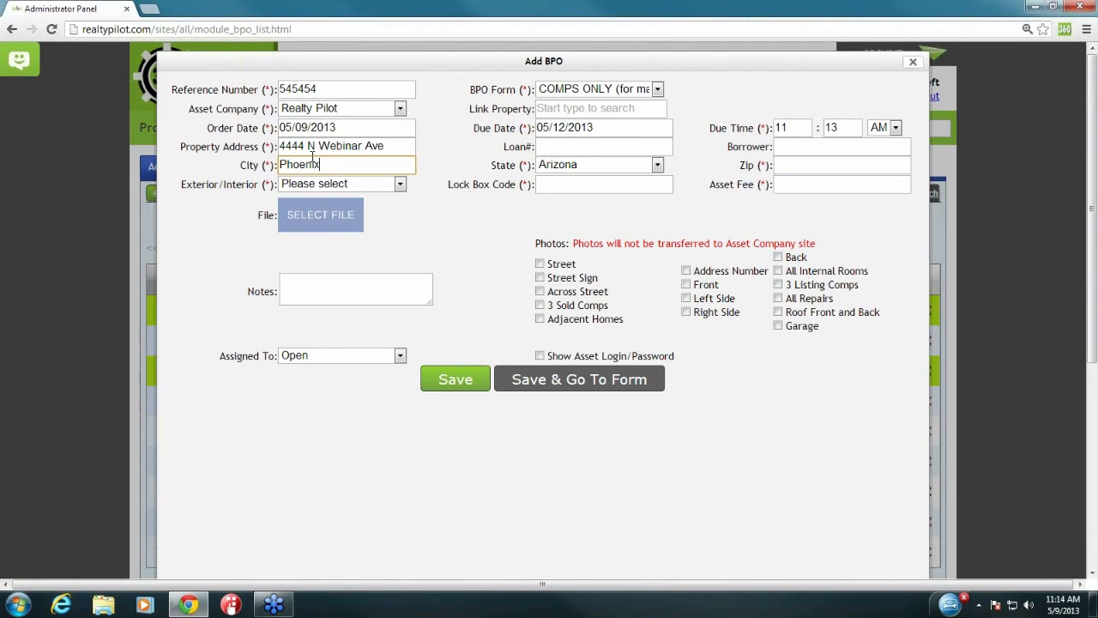
key(Tab)
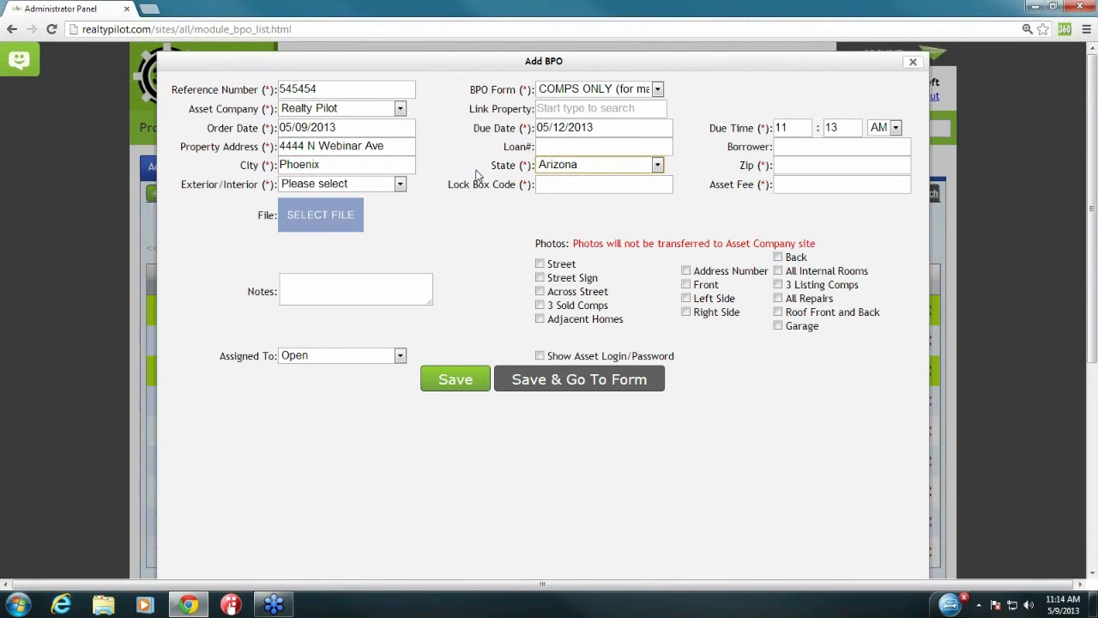
drag(490, 166, 521, 167)
click(546, 165)
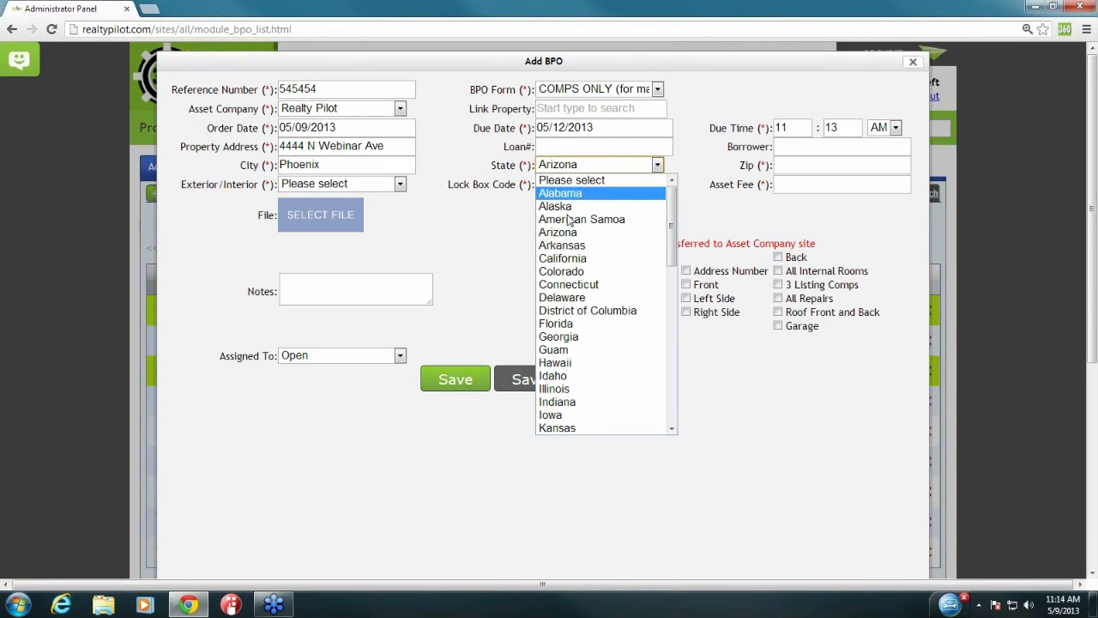
click(573, 238)
Step: Fill the zip, mark the inspection as Interior, and enter lock box code 66
click(845, 167)
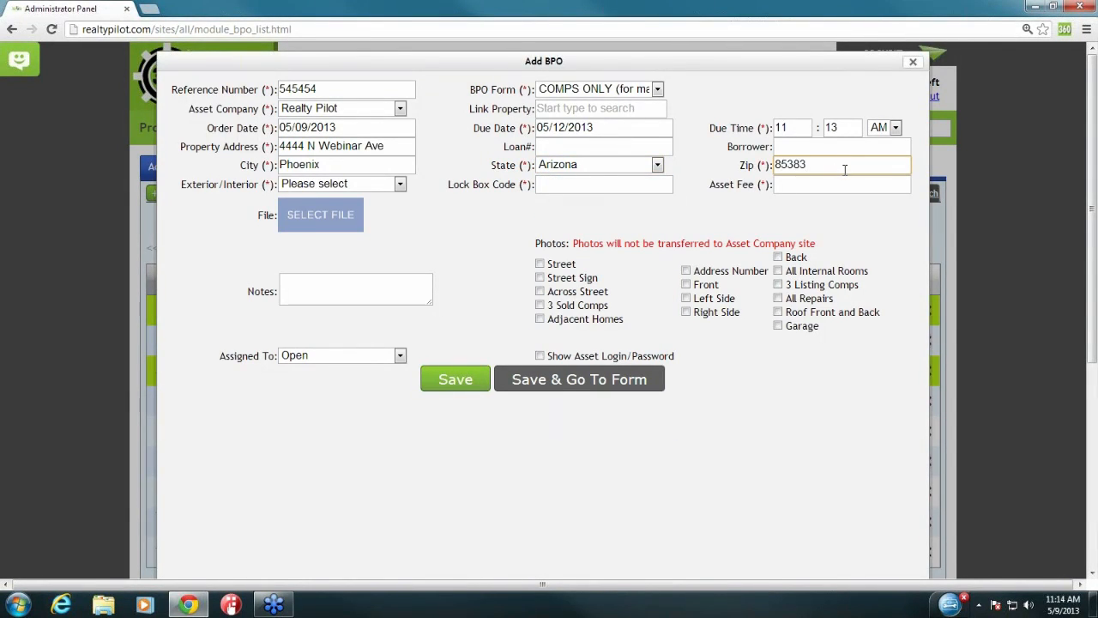
click(218, 186)
drag(182, 192, 259, 186)
click(329, 187)
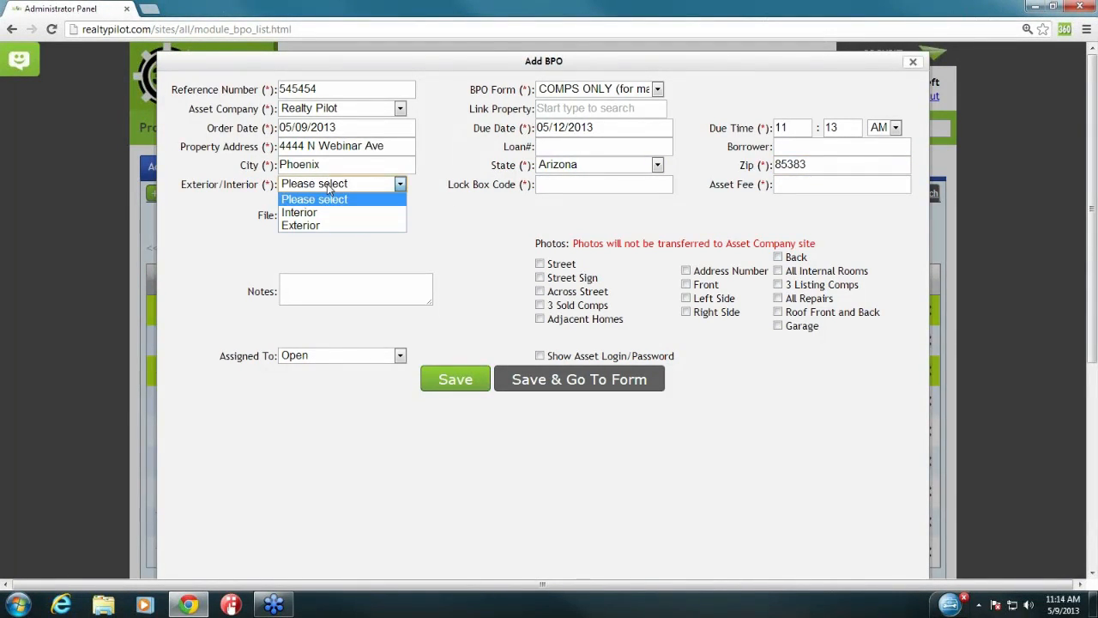
click(334, 213)
double_click(455, 185)
triple_click(503, 186)
click(553, 184)
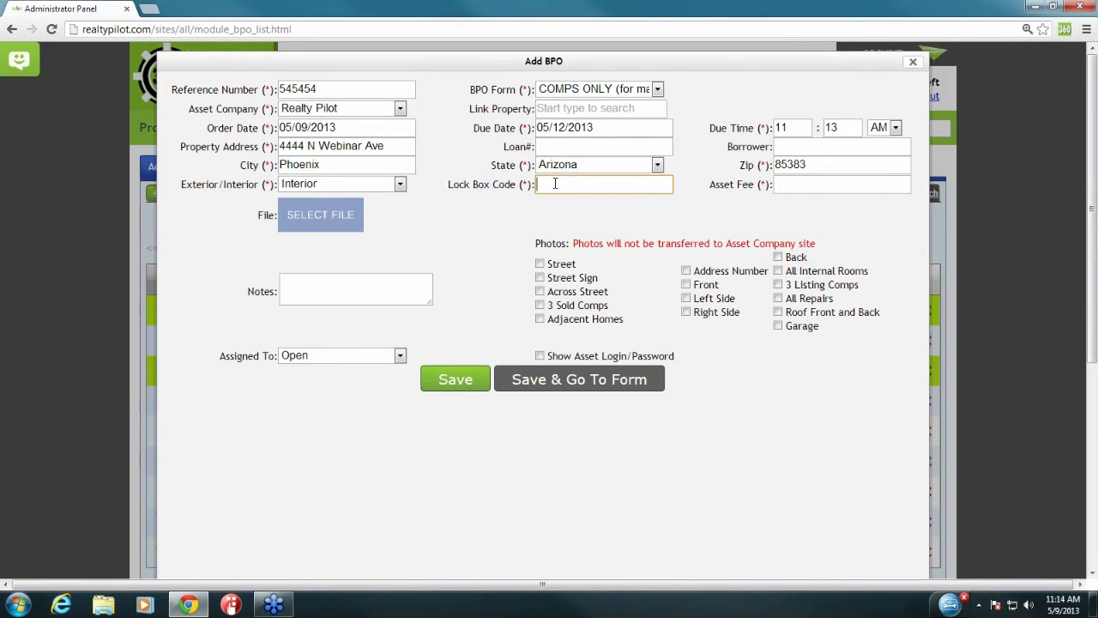
text(66)
click(718, 187)
Step: Enter asset fee 60.00, leave notes empty, and point out the photos transfer warning
drag(714, 187, 771, 189)
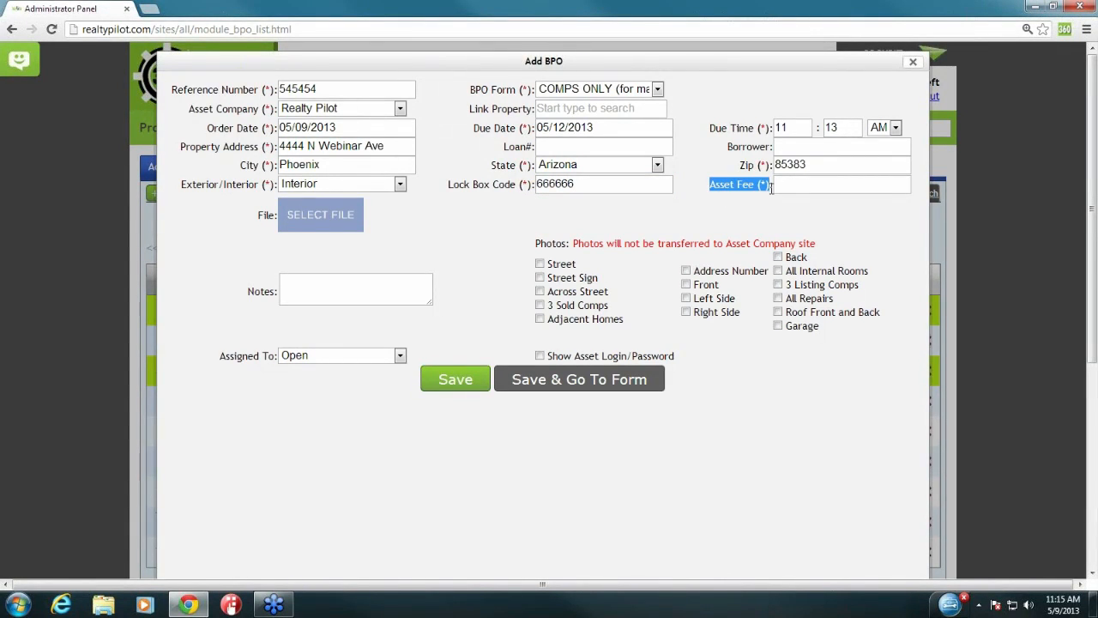
click(788, 187)
click(790, 185)
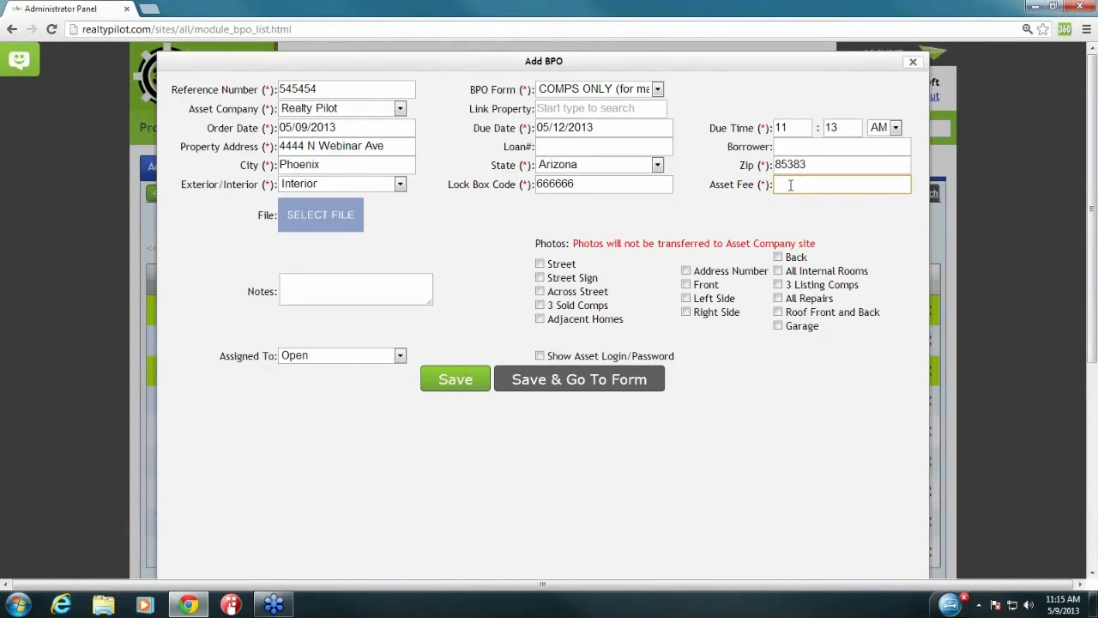
text(60.00)
click(365, 280)
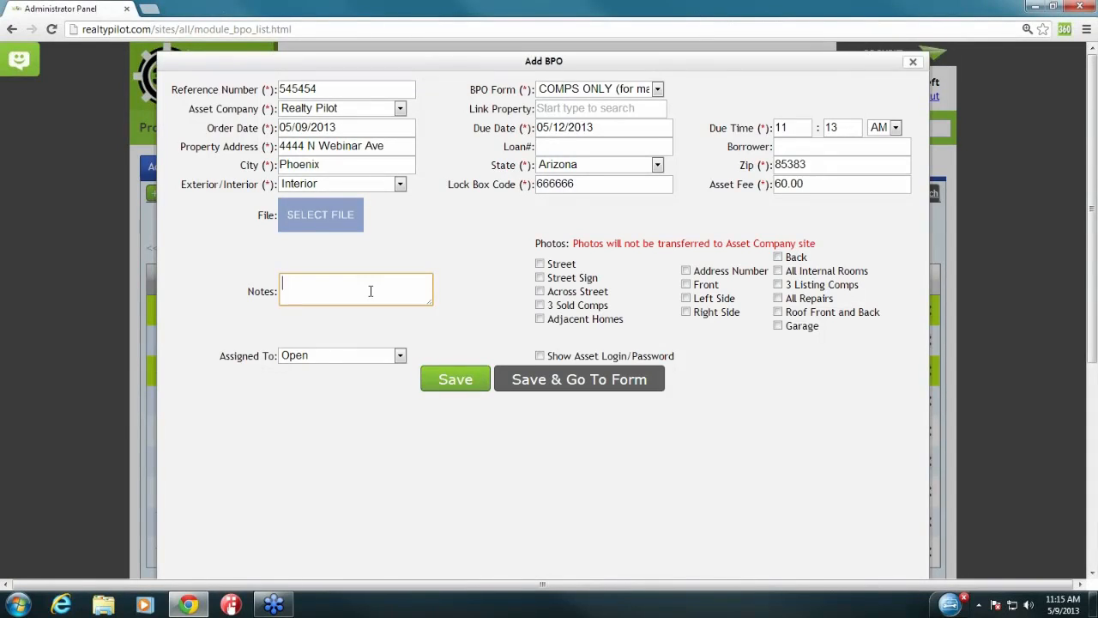
click(463, 281)
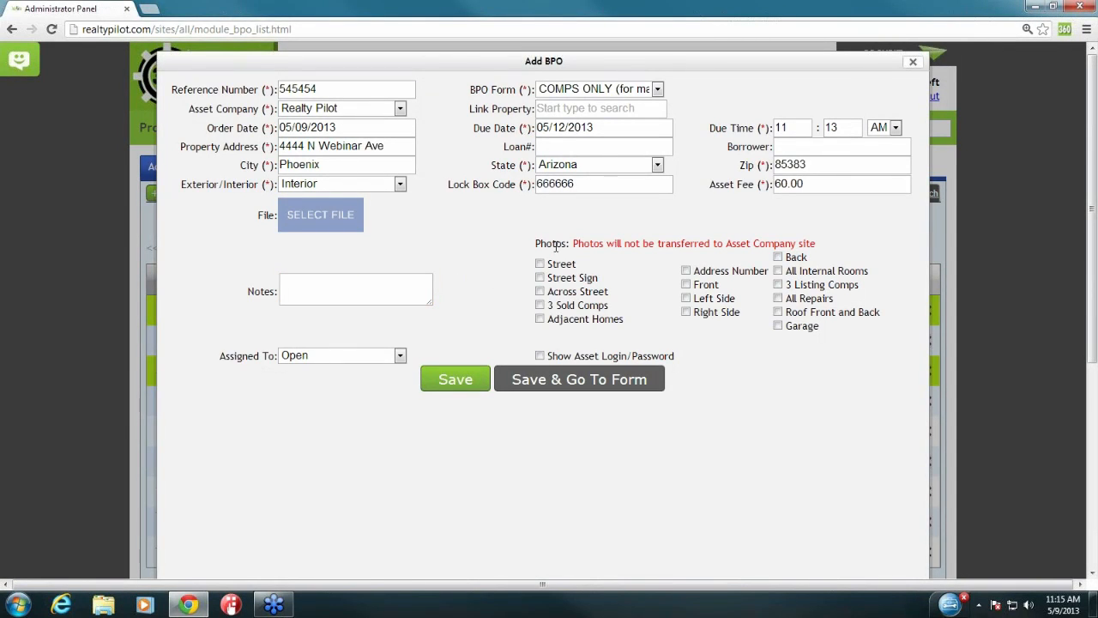
drag(537, 244, 819, 241)
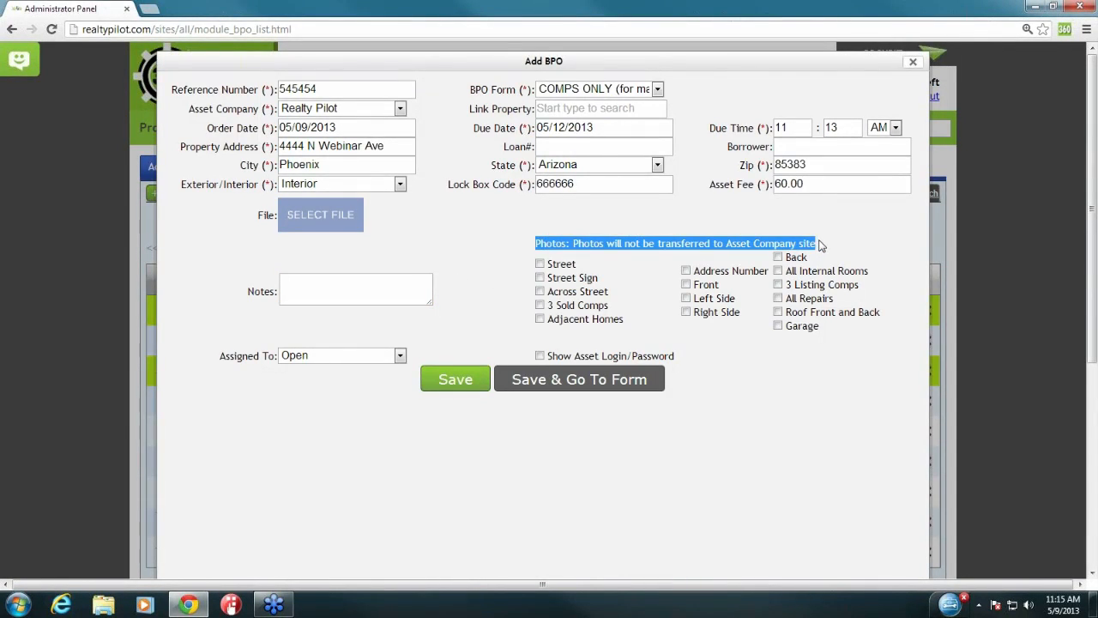
click(820, 246)
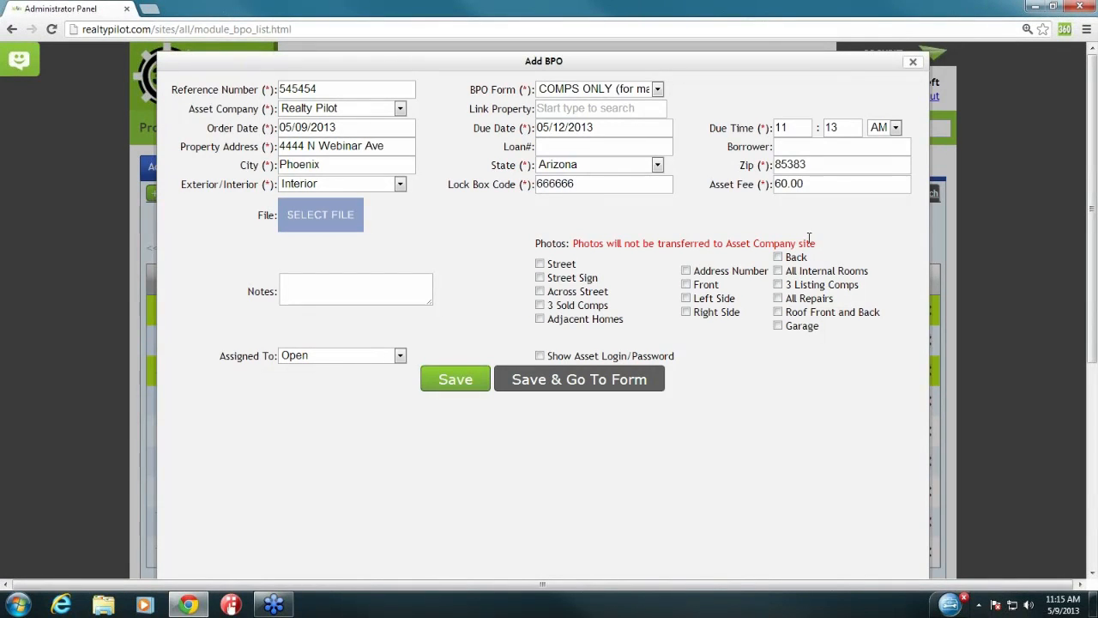
Step: Tick Street and Street Sign photos, set Assigned To as Video Team, and save the order
click(540, 264)
click(539, 278)
drag(220, 356, 277, 359)
click(291, 358)
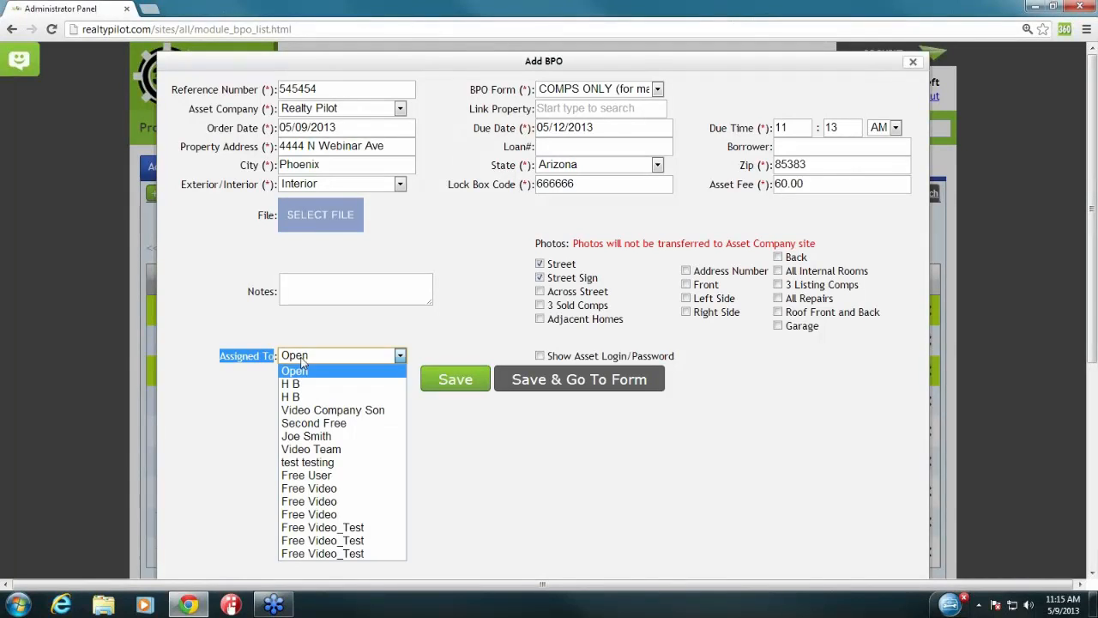
click(342, 449)
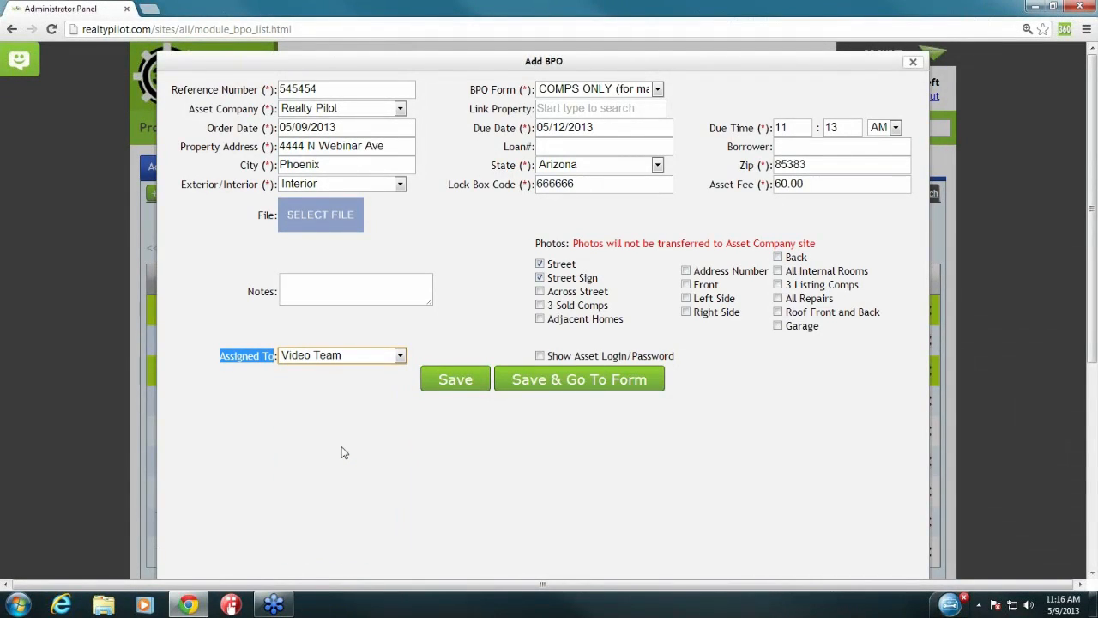
click(465, 384)
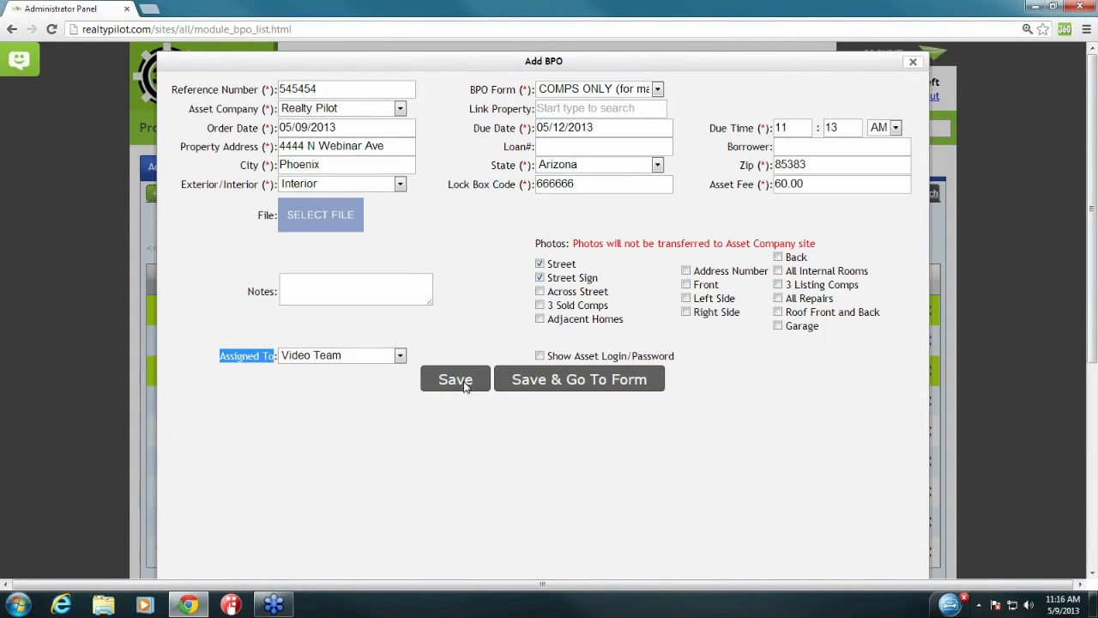
Step: Review the new order's reference number, client name and address in the Active BPOs table
scroll(464, 386, down, 1)
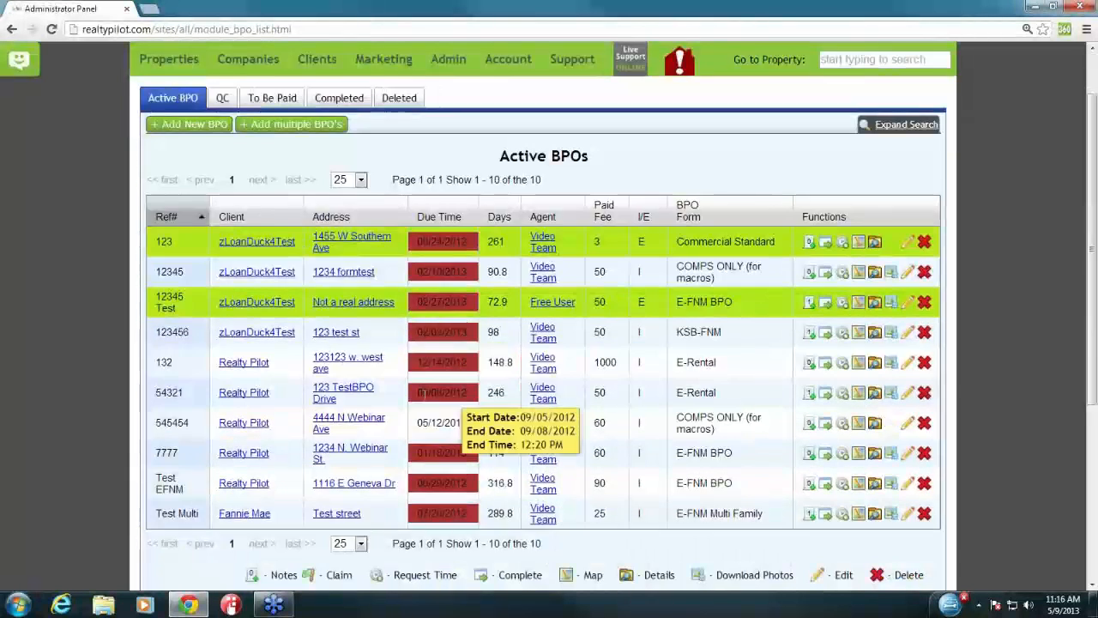
drag(326, 429, 306, 419)
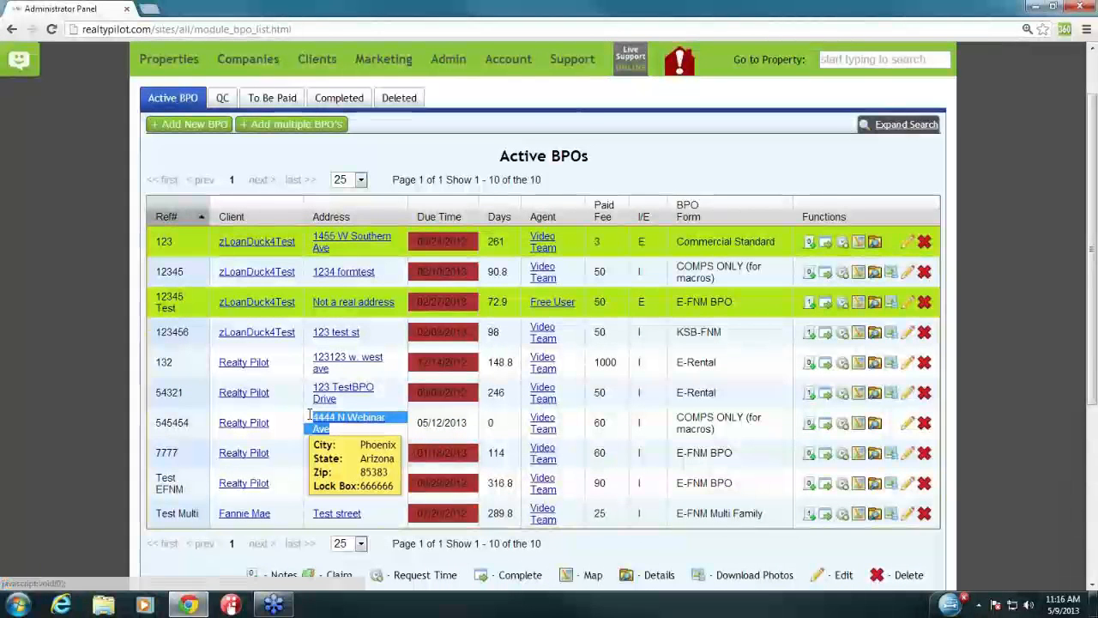
click(304, 422)
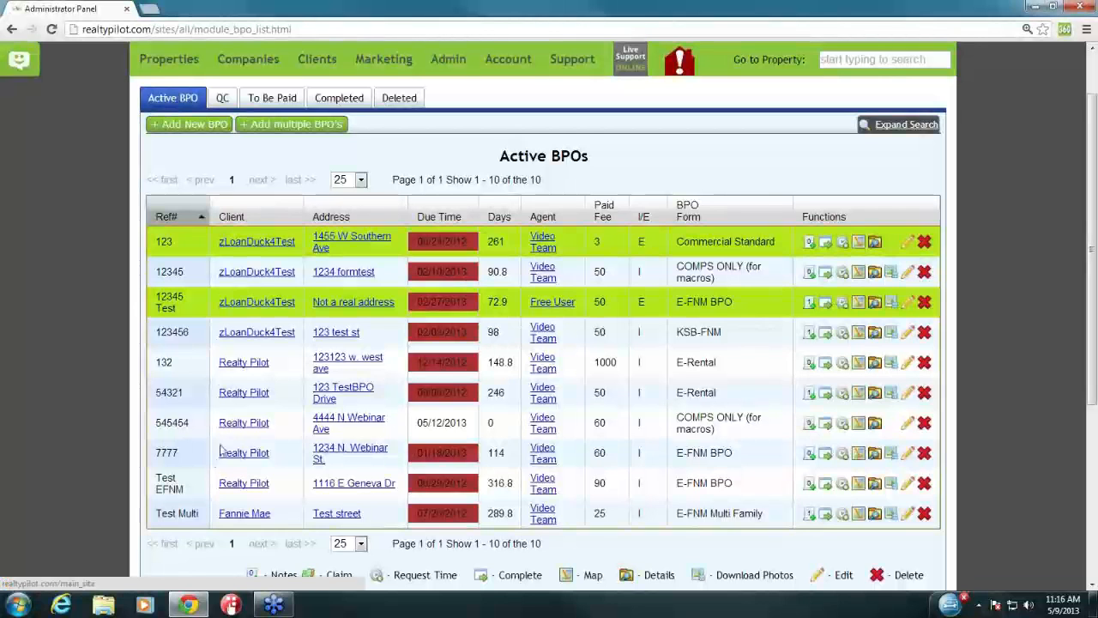
mouse_move(157, 428)
drag(157, 426, 187, 424)
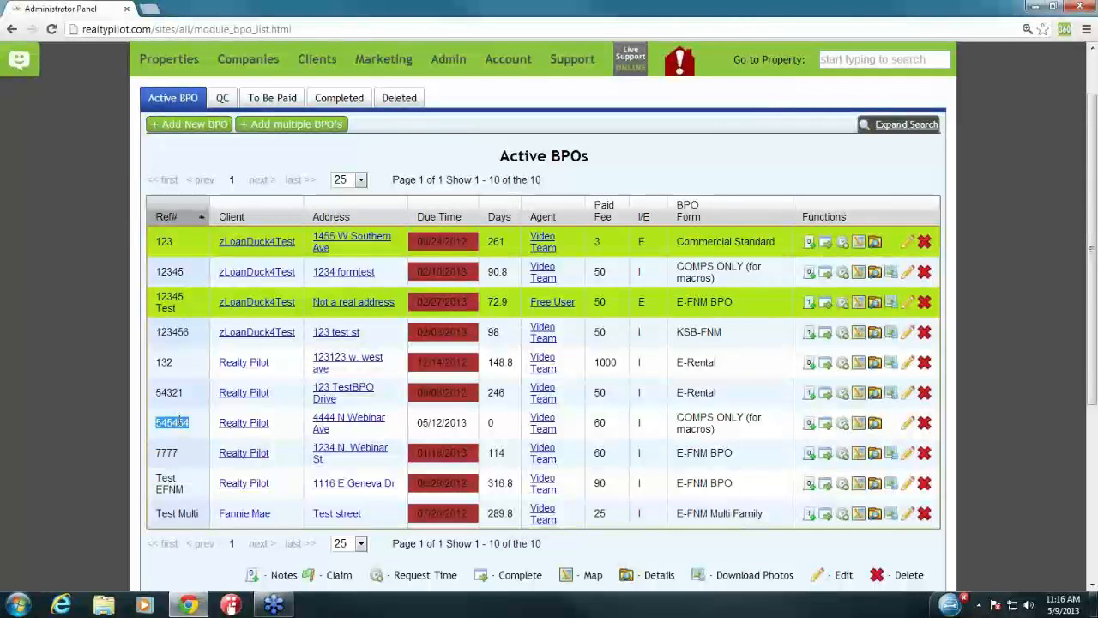
click(199, 427)
drag(218, 423, 271, 424)
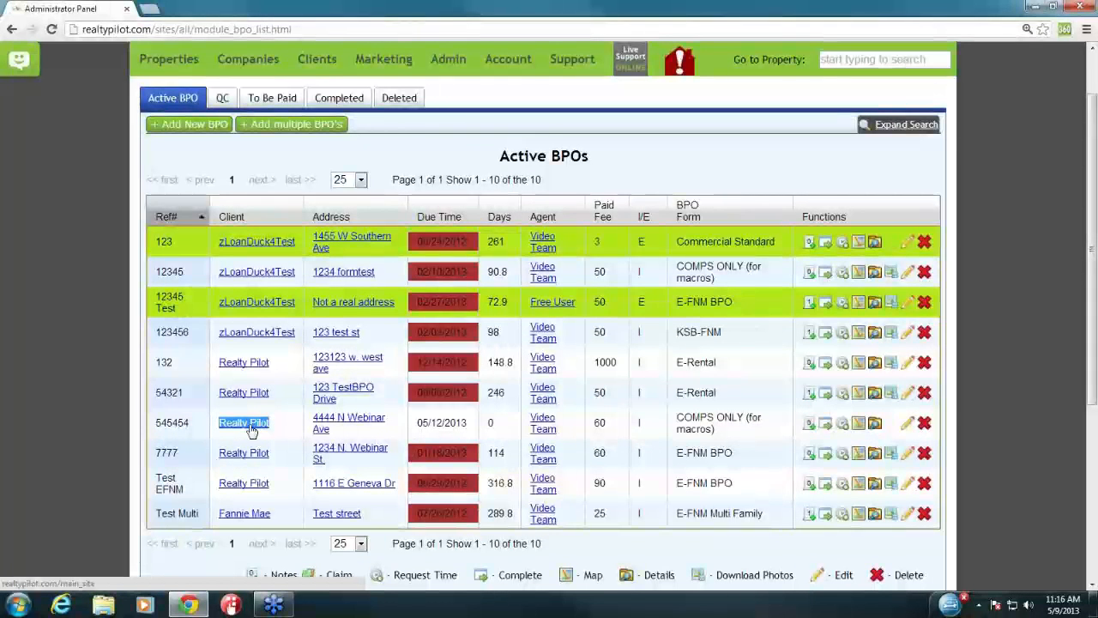
click(294, 424)
mouse_move(344, 429)
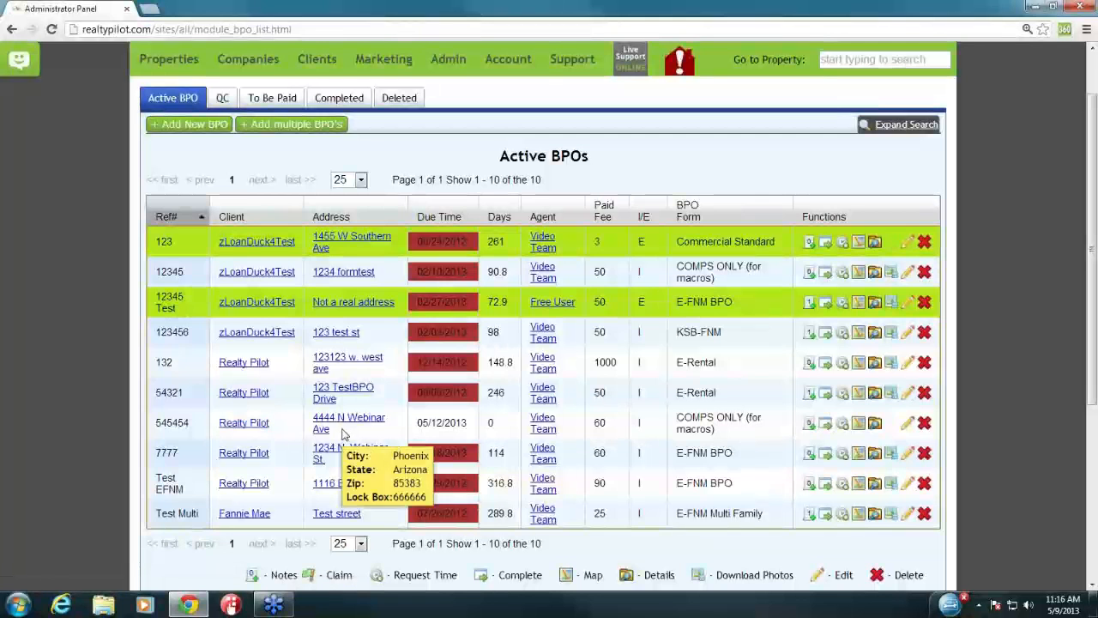
drag(328, 427, 314, 417)
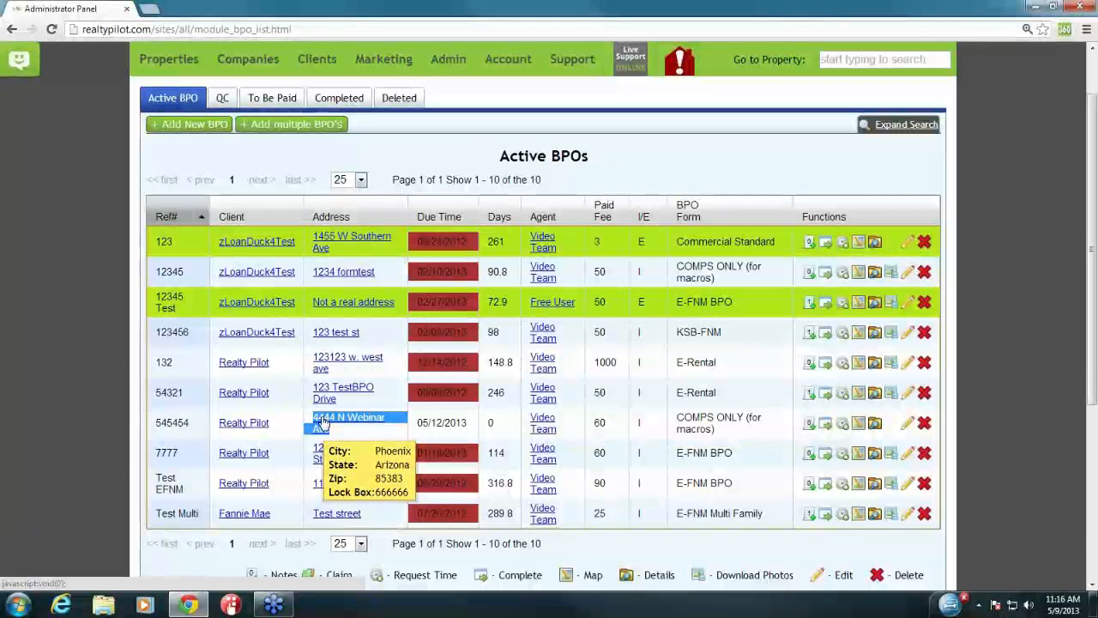
click(344, 436)
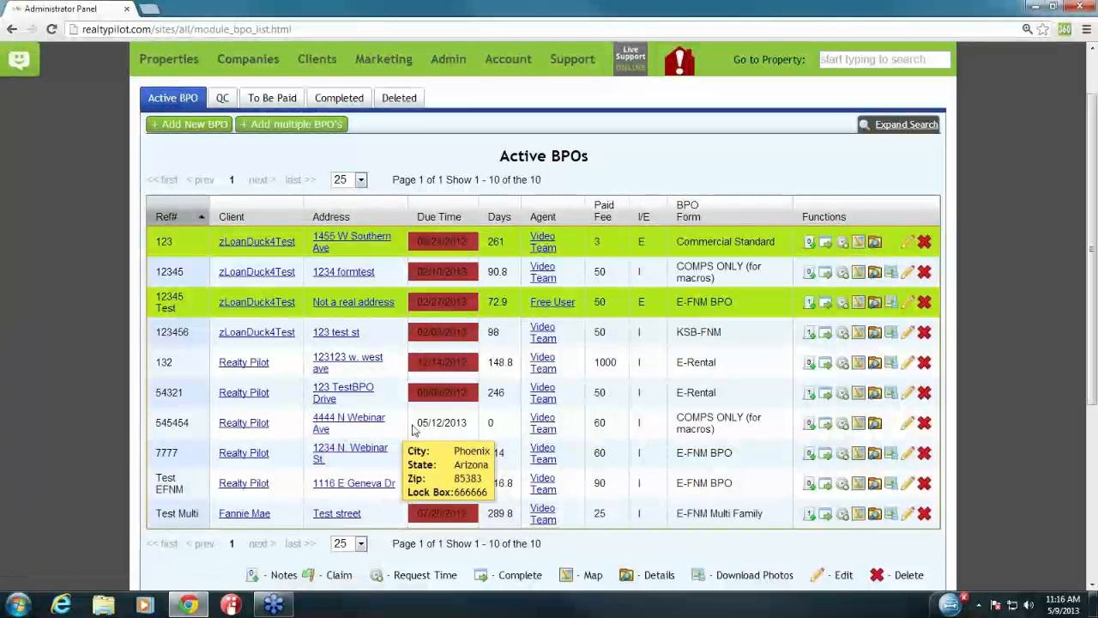
Step: Check the new order's due date, then open a Send Mail form to its Video Team agent
drag(417, 424, 486, 424)
double_click(491, 422)
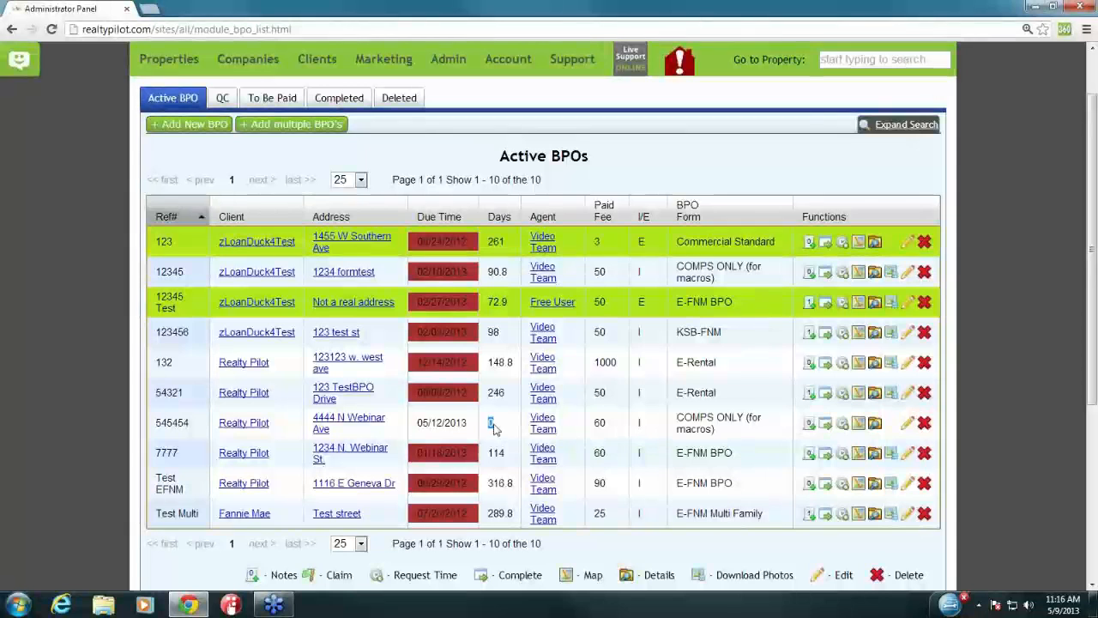
click(496, 425)
drag(528, 418, 564, 429)
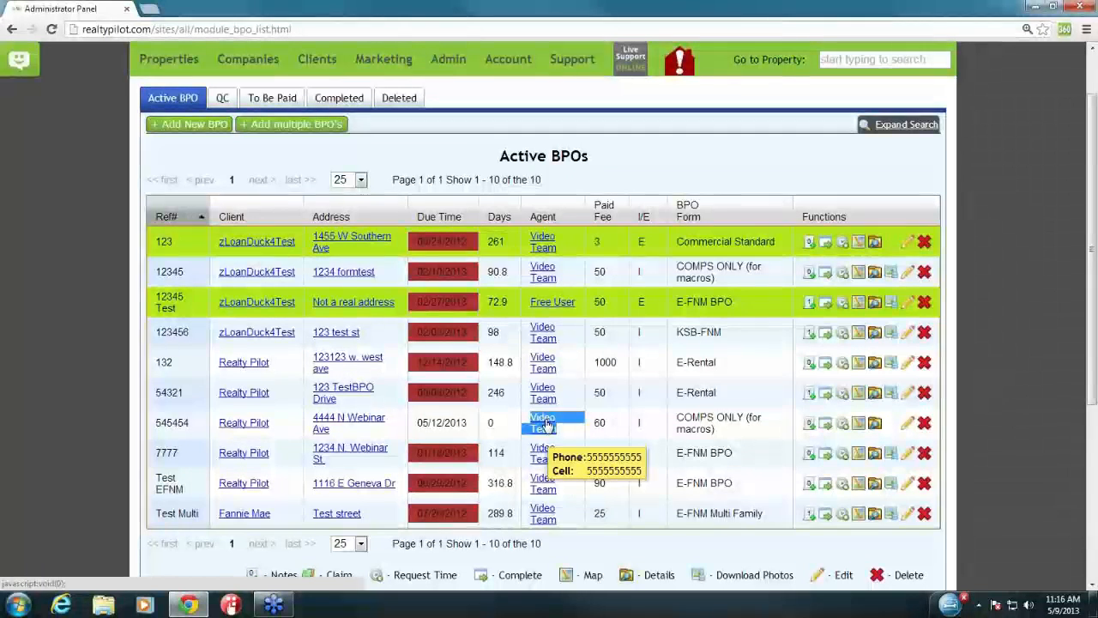
click(547, 425)
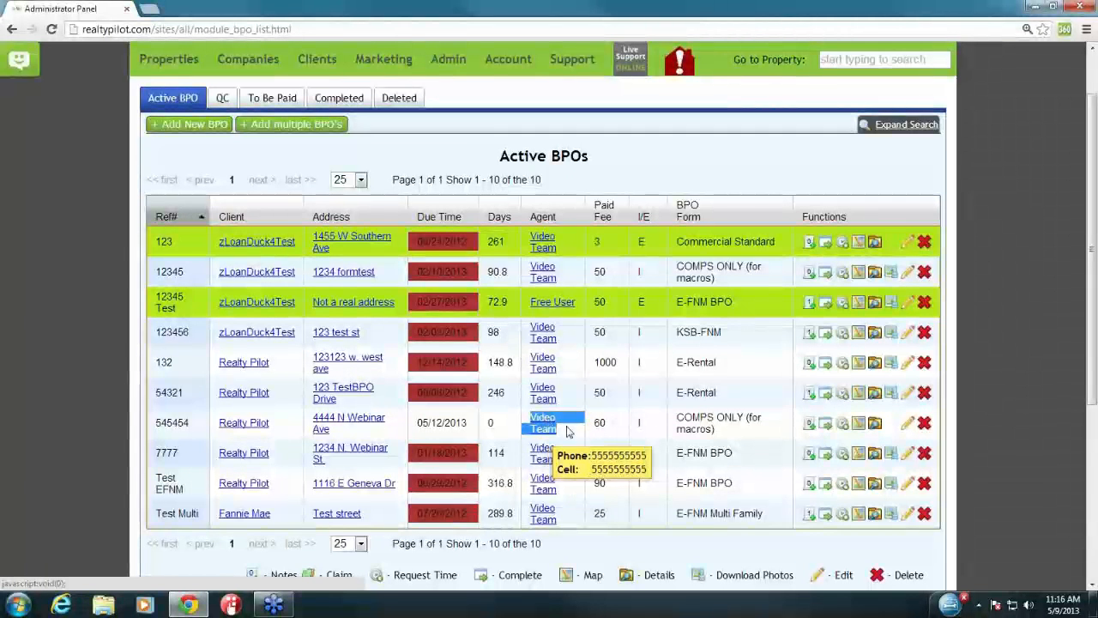
click(444, 350)
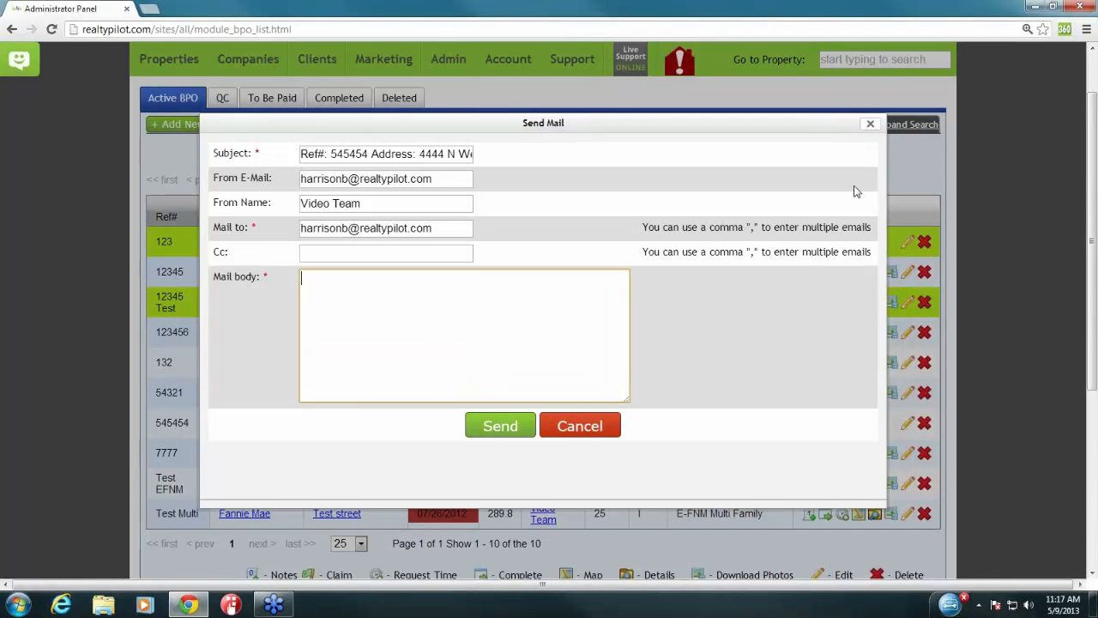
click(870, 124)
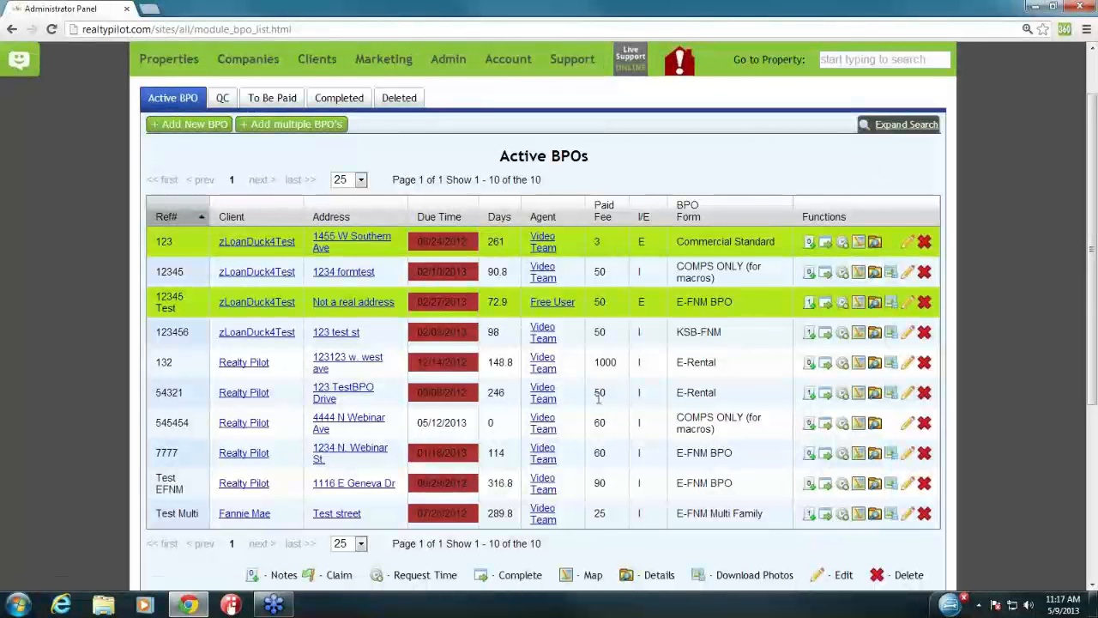
drag(595, 395, 608, 395)
click(610, 400)
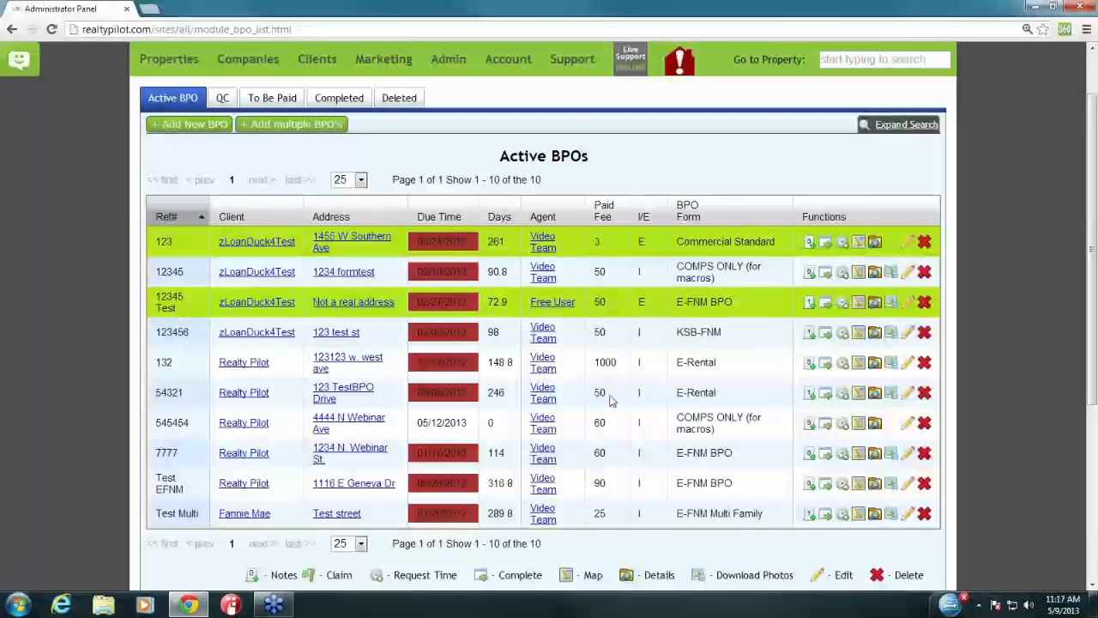
mouse_move(636, 396)
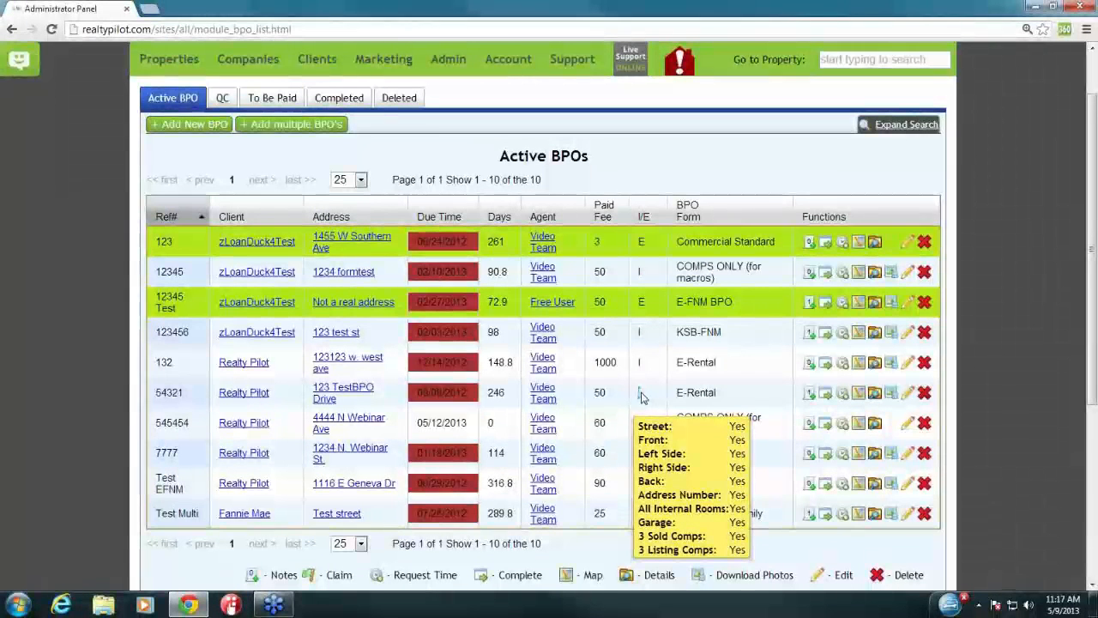
double_click(680, 394)
drag(705, 394, 727, 400)
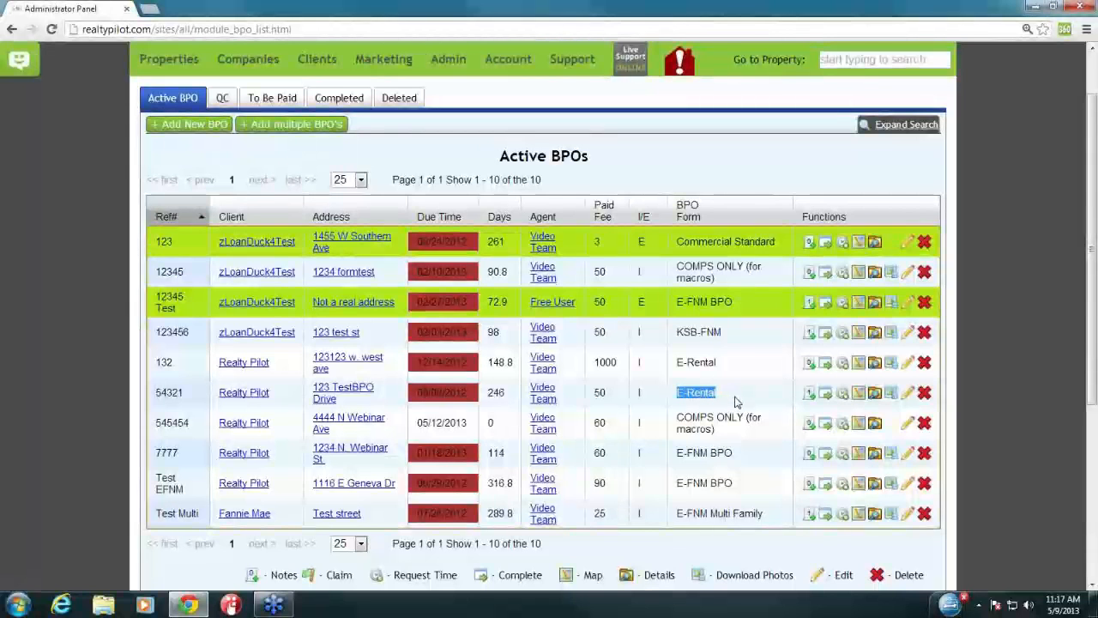
drag(800, 393, 934, 394)
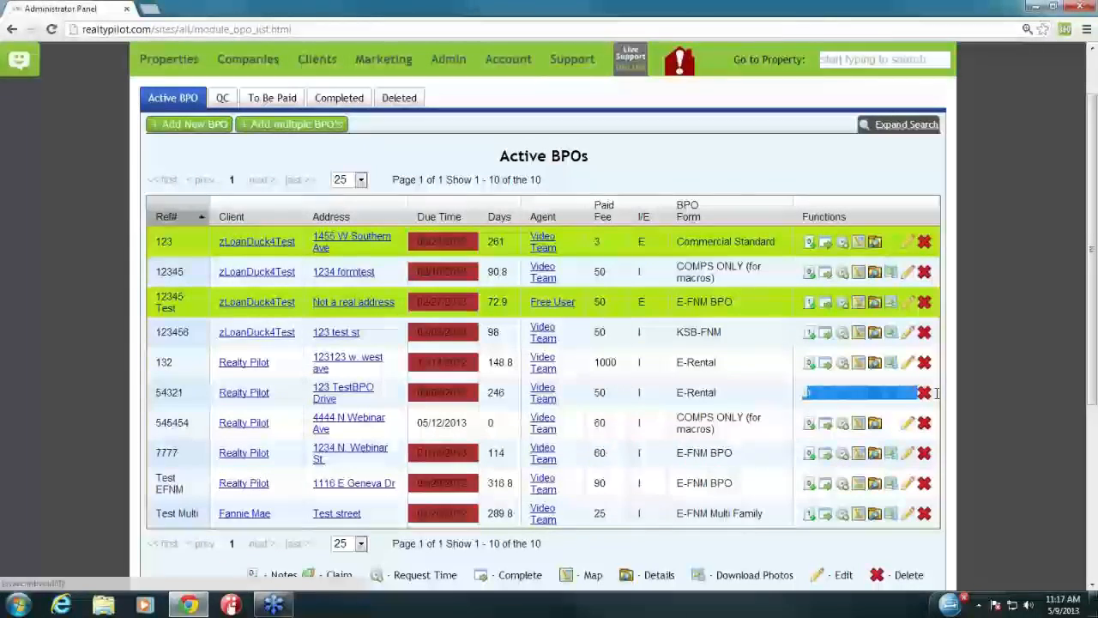
click(963, 393)
scroll(966, 399, down, 1)
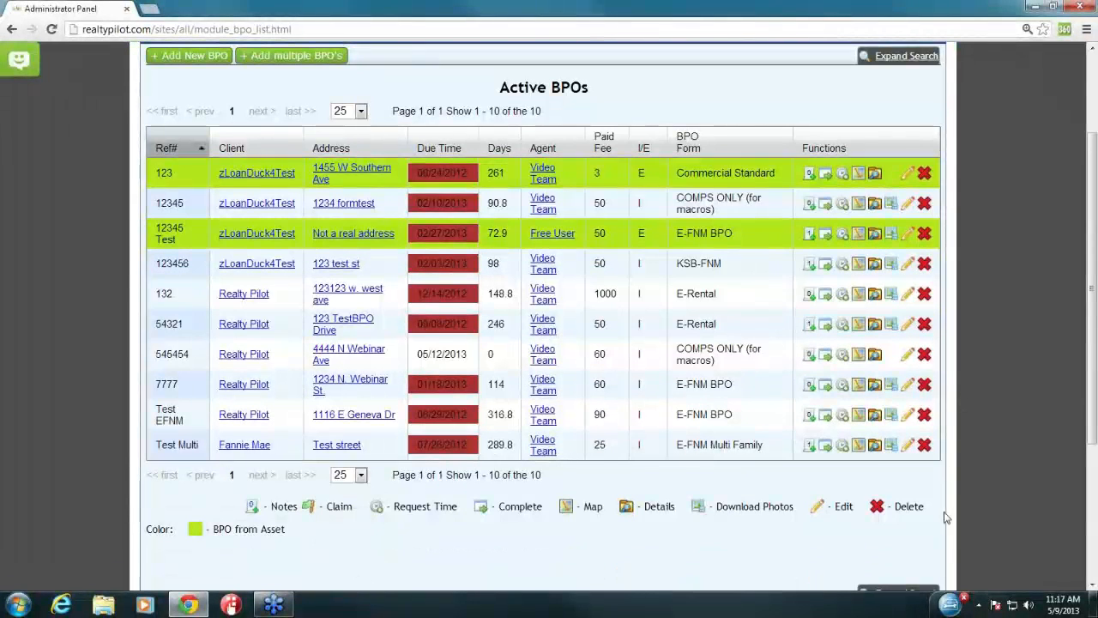
drag(937, 511, 246, 508)
click(246, 508)
scroll(988, 325, up, 1)
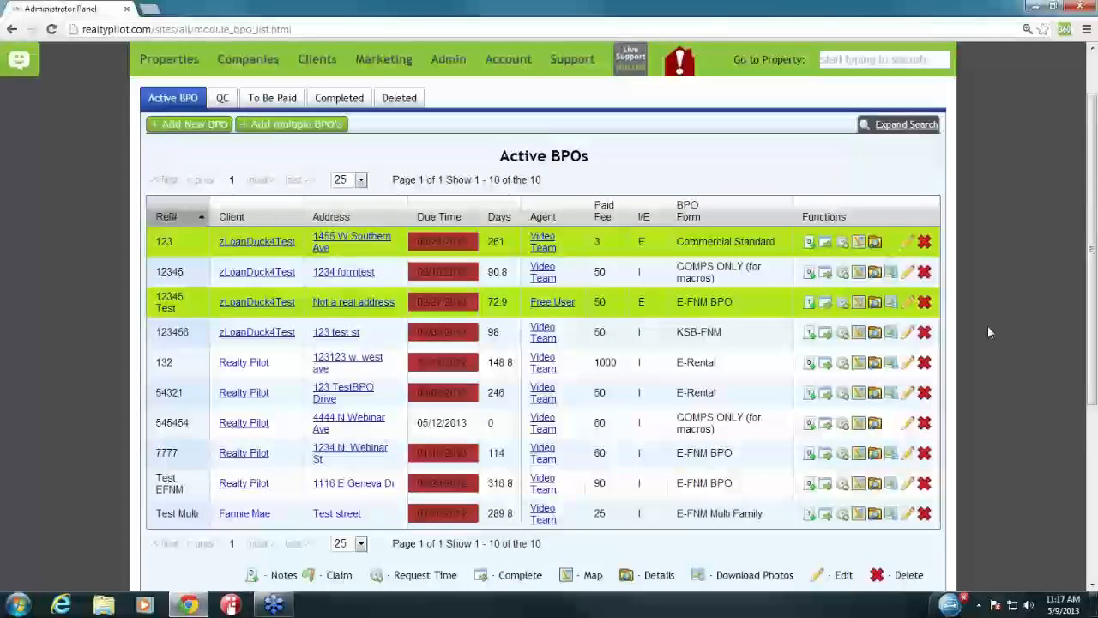
click(808, 307)
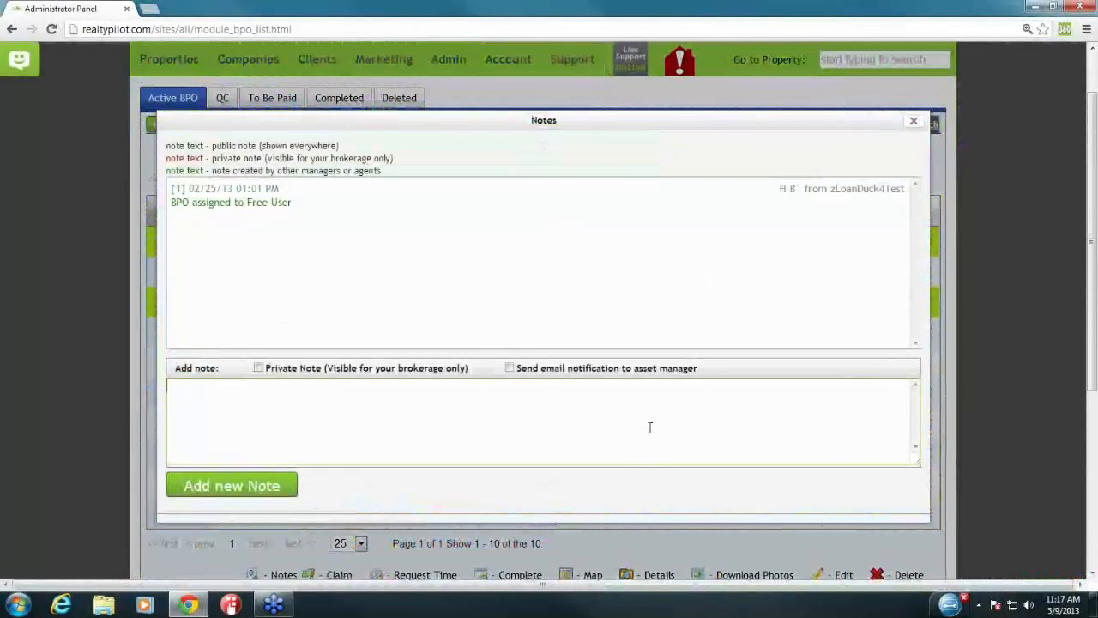
text(Remarks gjegjegkjegjg)
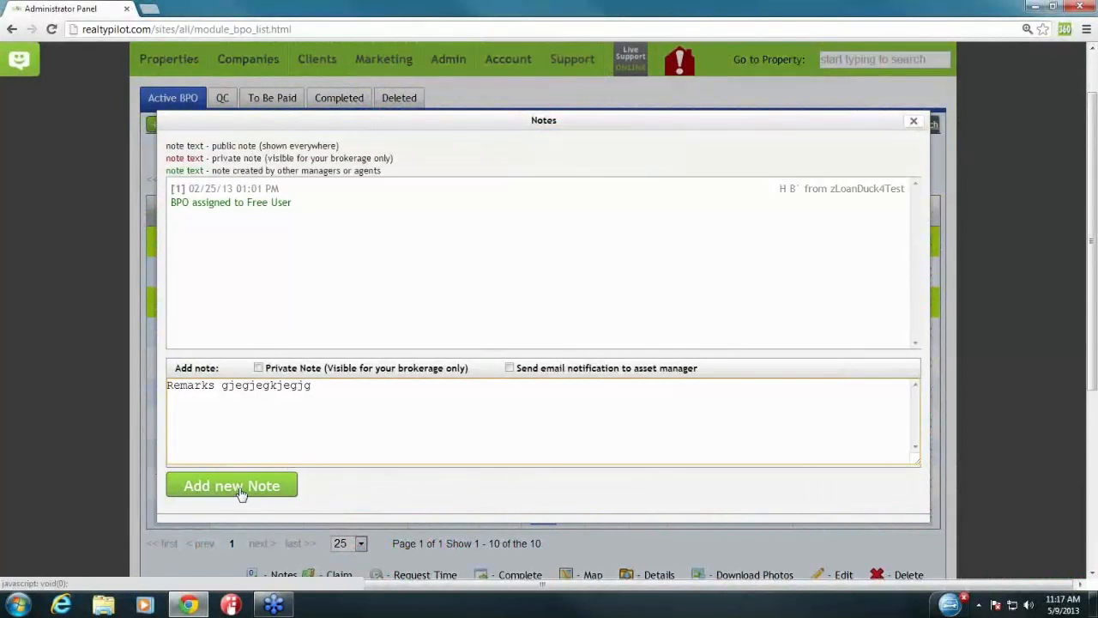
click(412, 294)
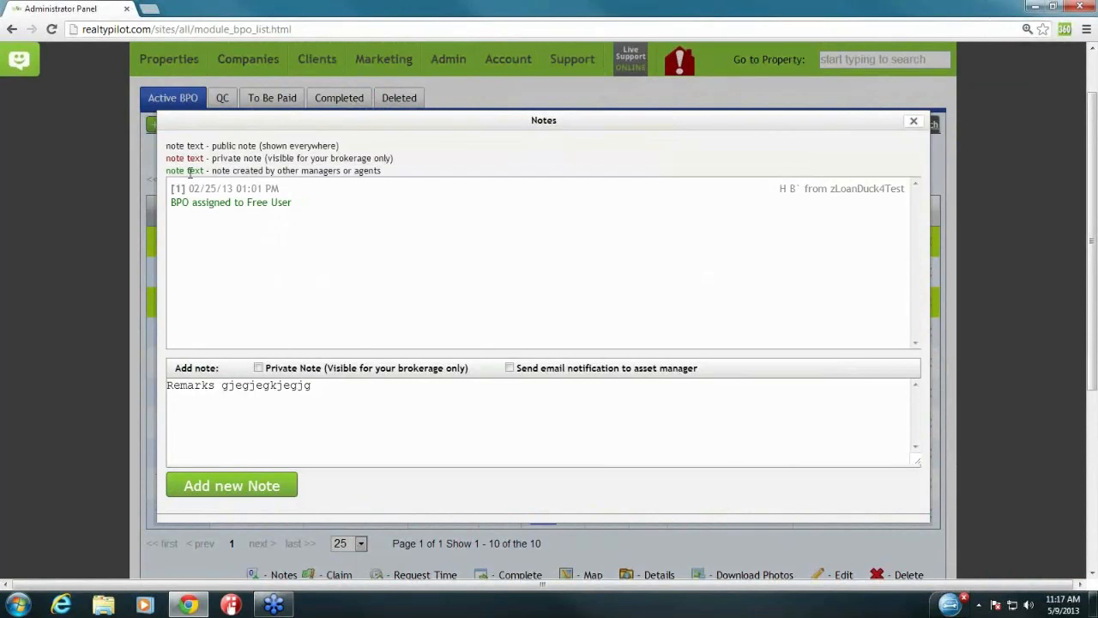
drag(166, 174, 206, 170)
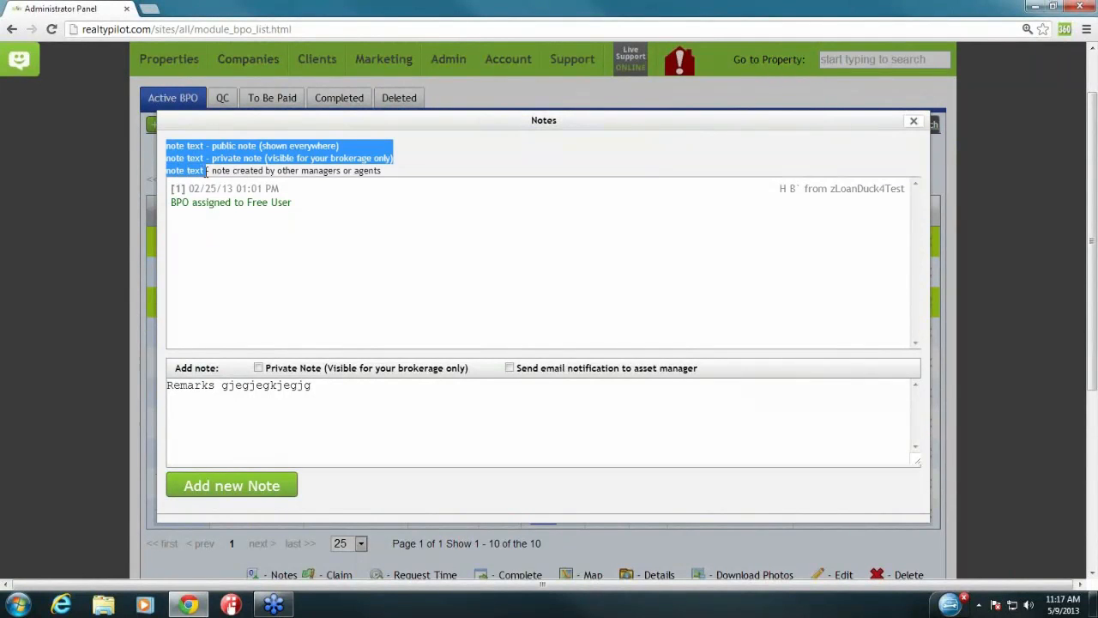
click(206, 171)
triple_click(779, 188)
triple_click(783, 188)
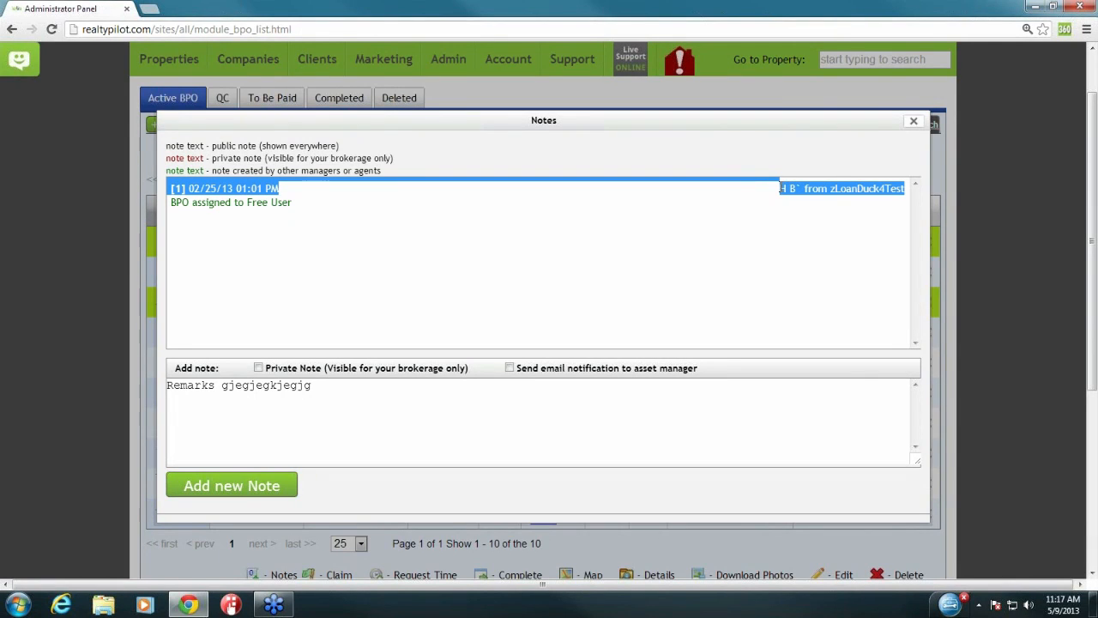
click(634, 319)
click(607, 408)
key(shift+Left)
key(shift+Left)
key(shift+Left)
key(shift+Left)
key(shift+Left)
key(shift+Left)
key(shift+Left)
key(shift+Left)
key(shift+Left)
key(shift+Left)
key(shift+Left)
key(shift+Left)
key(shift+Left)
key(shift+Left)
key(shift+Left)
key(shift+Left)
key(shift+Left)
key(shift+Left)
key(shift+Left)
key(shift+Left)
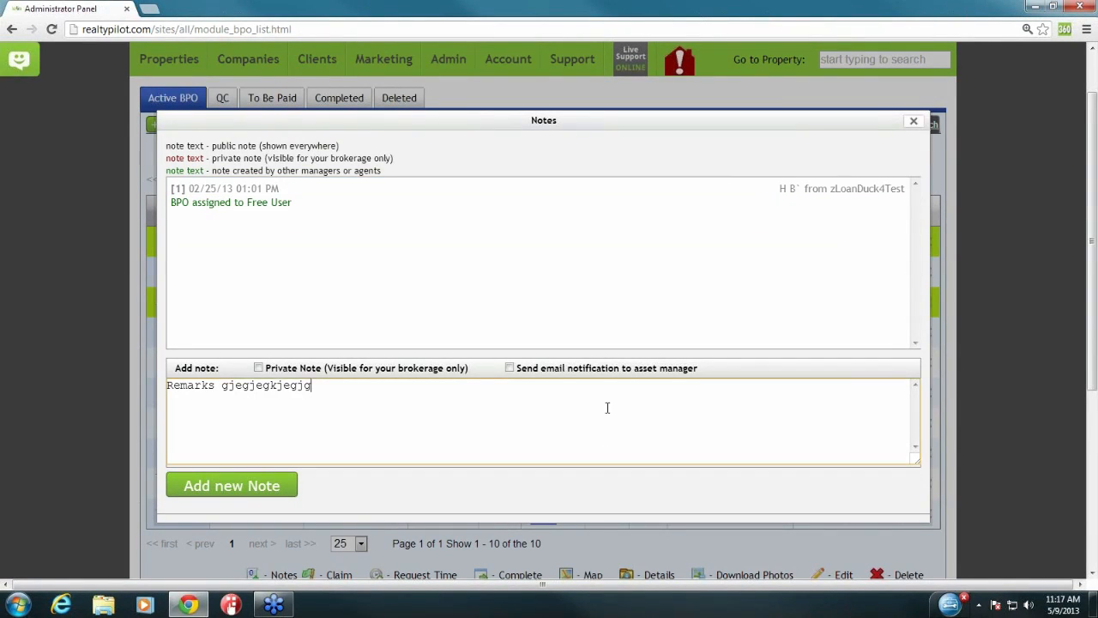
key(BackSpace)
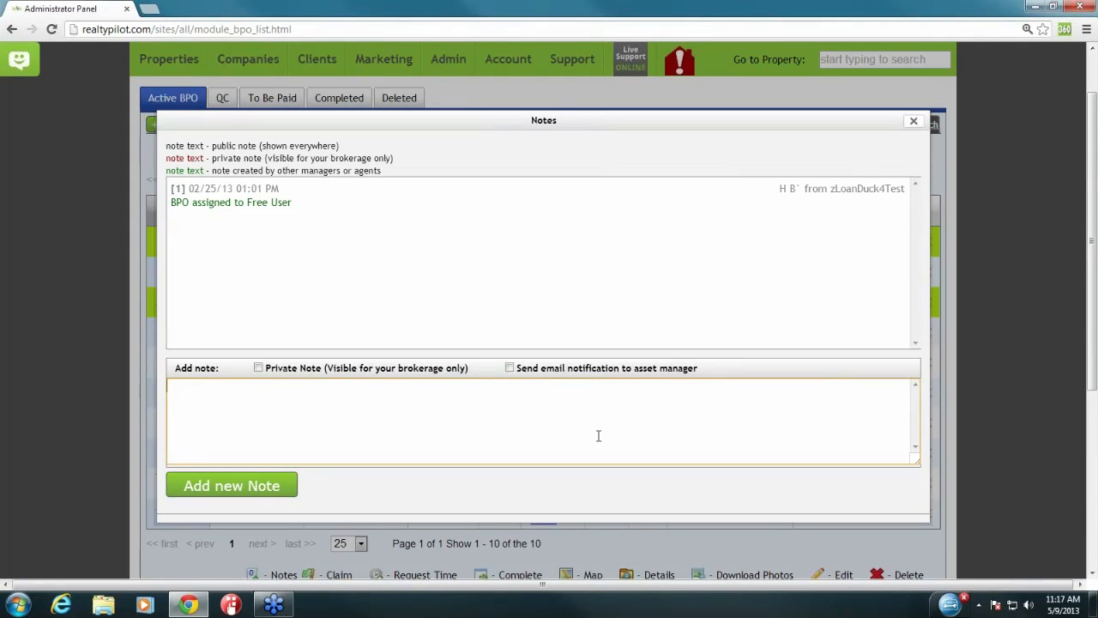
click(510, 368)
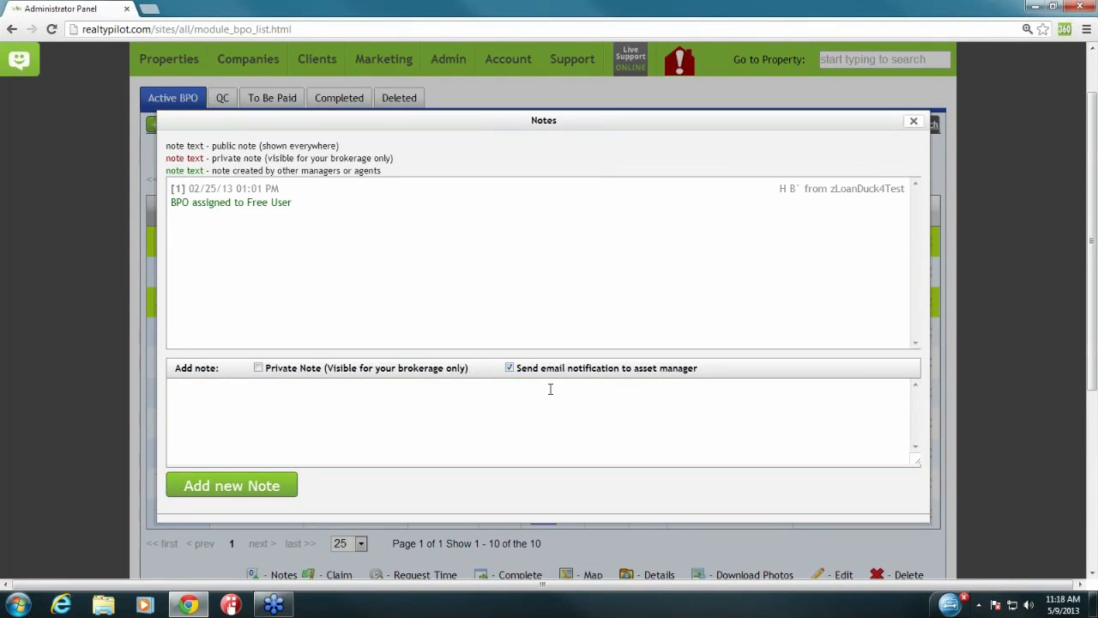
click(511, 371)
click(325, 393)
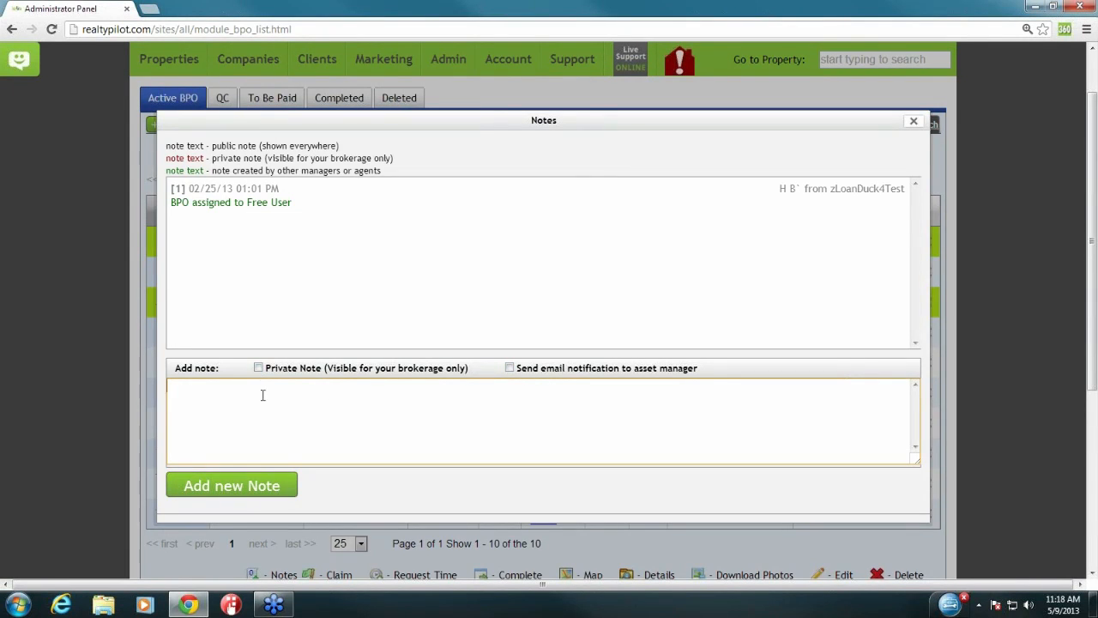
click(259, 368)
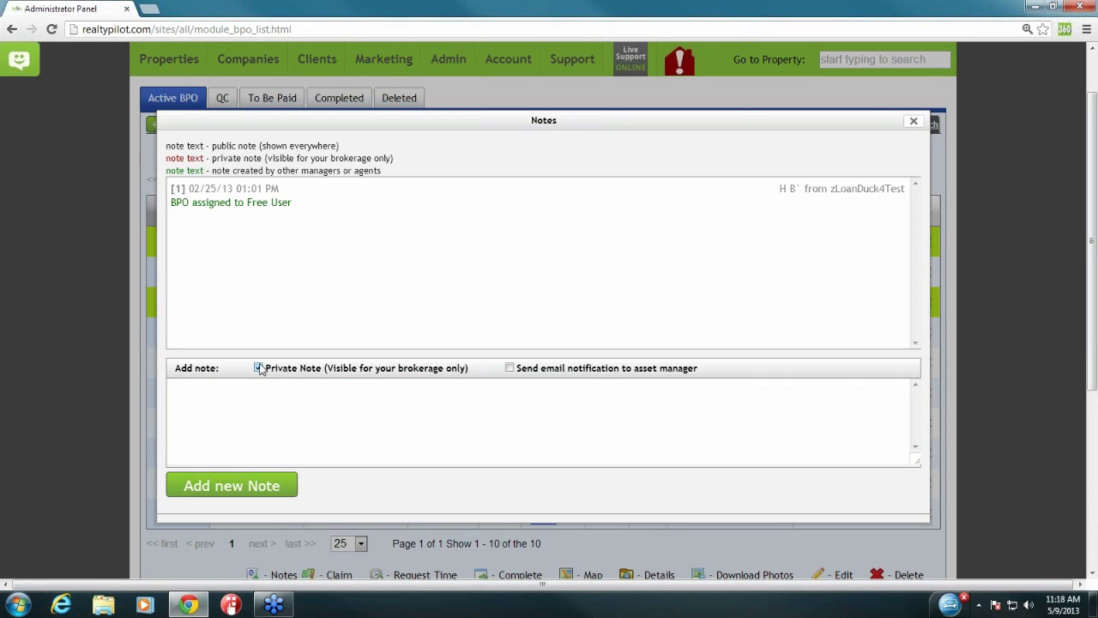
click(914, 120)
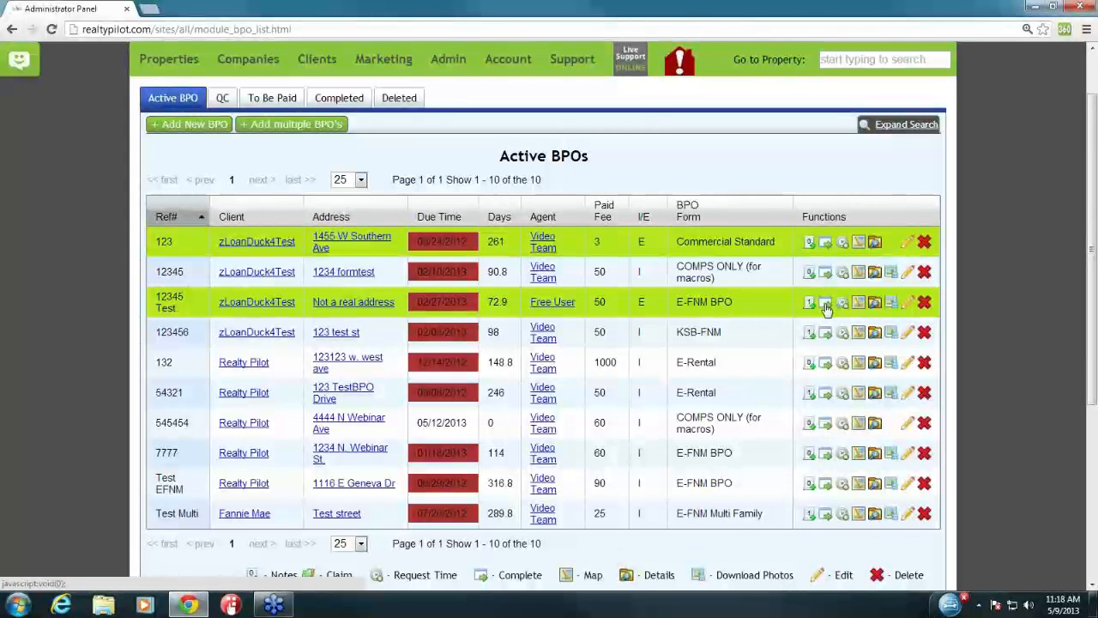
mouse_move(343, 336)
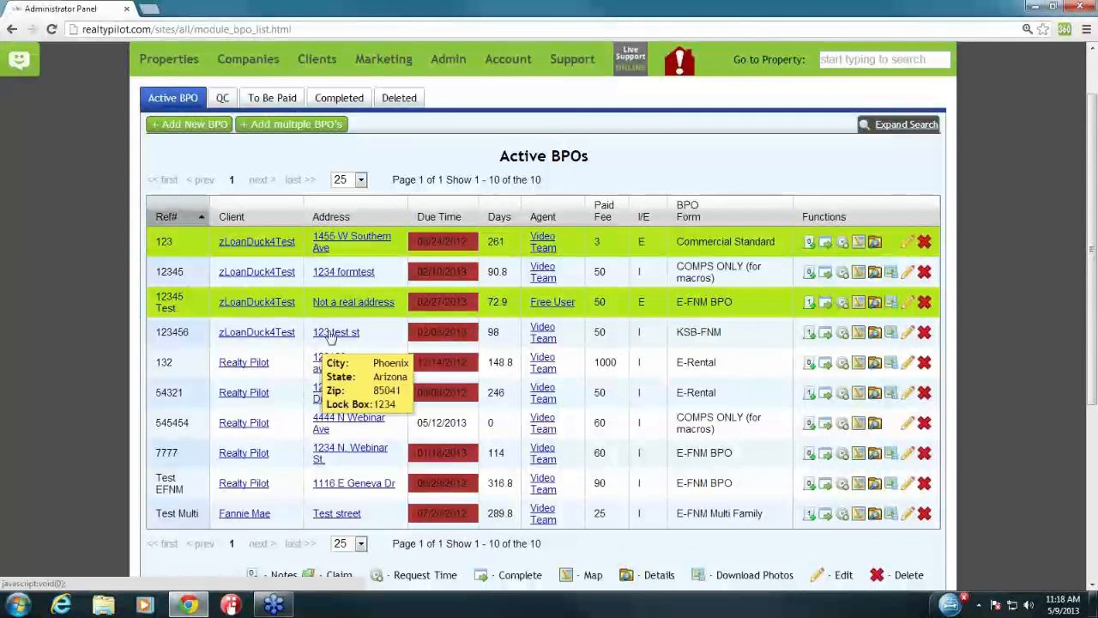
click(843, 303)
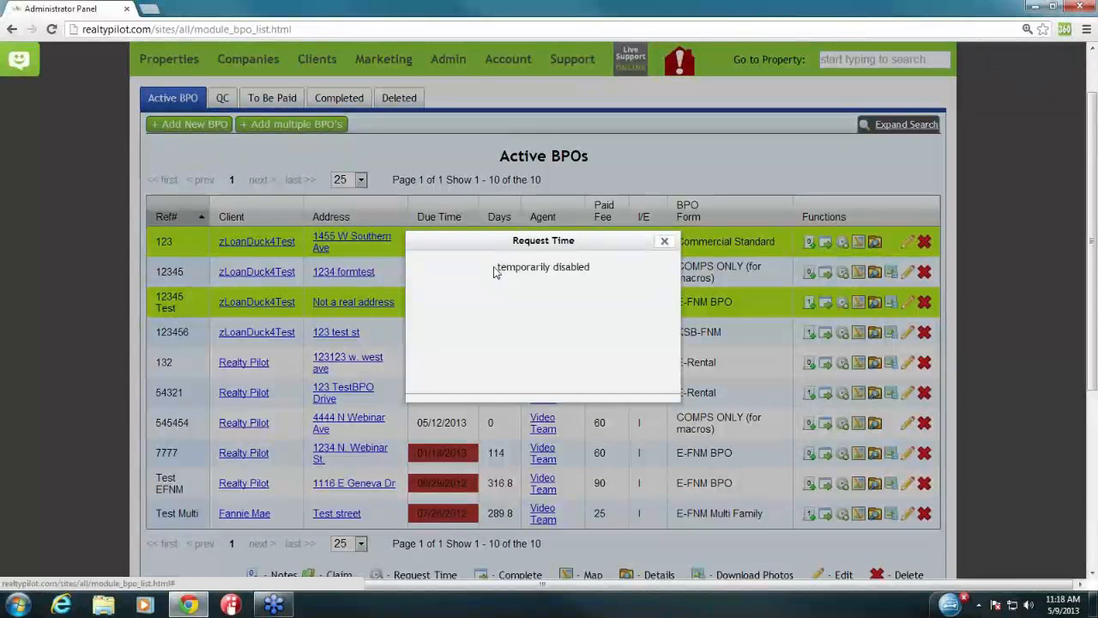
drag(494, 271, 596, 267)
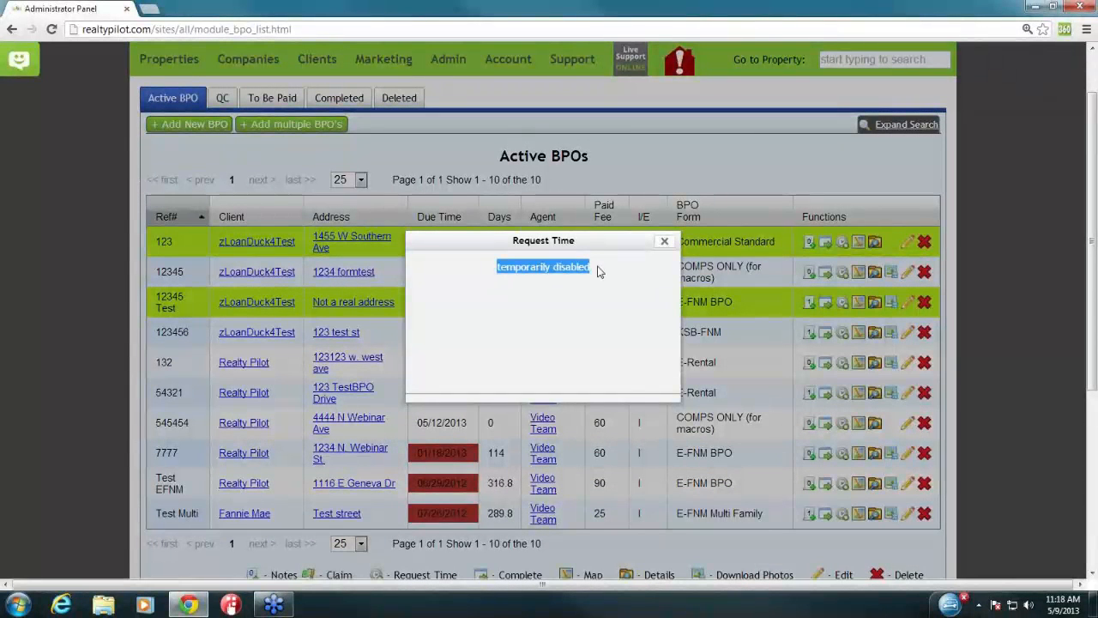
click(599, 271)
click(664, 241)
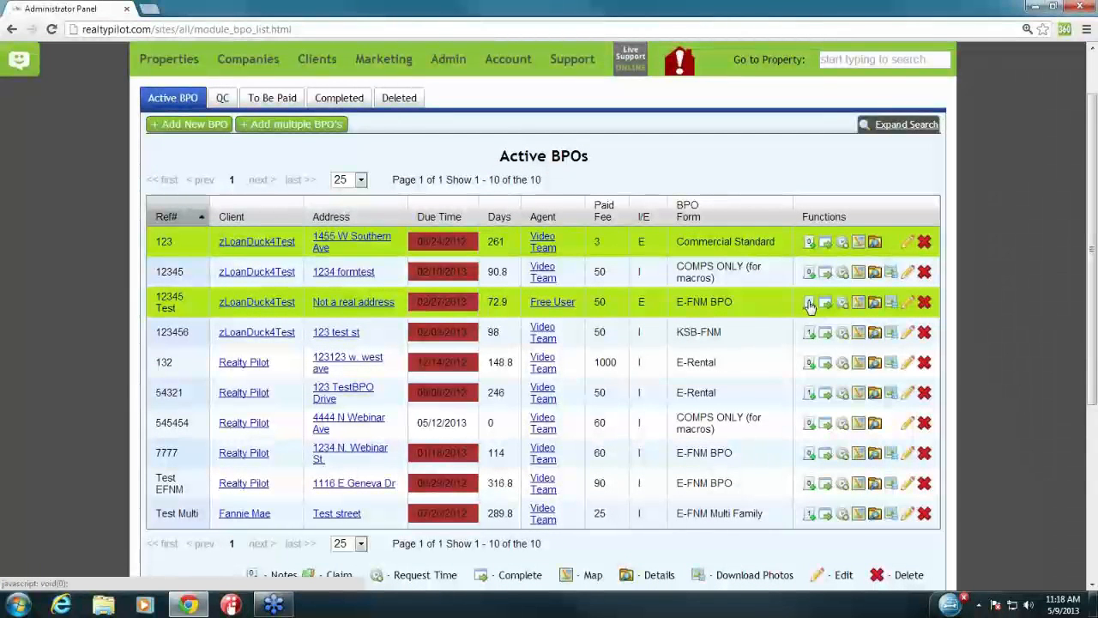
click(875, 305)
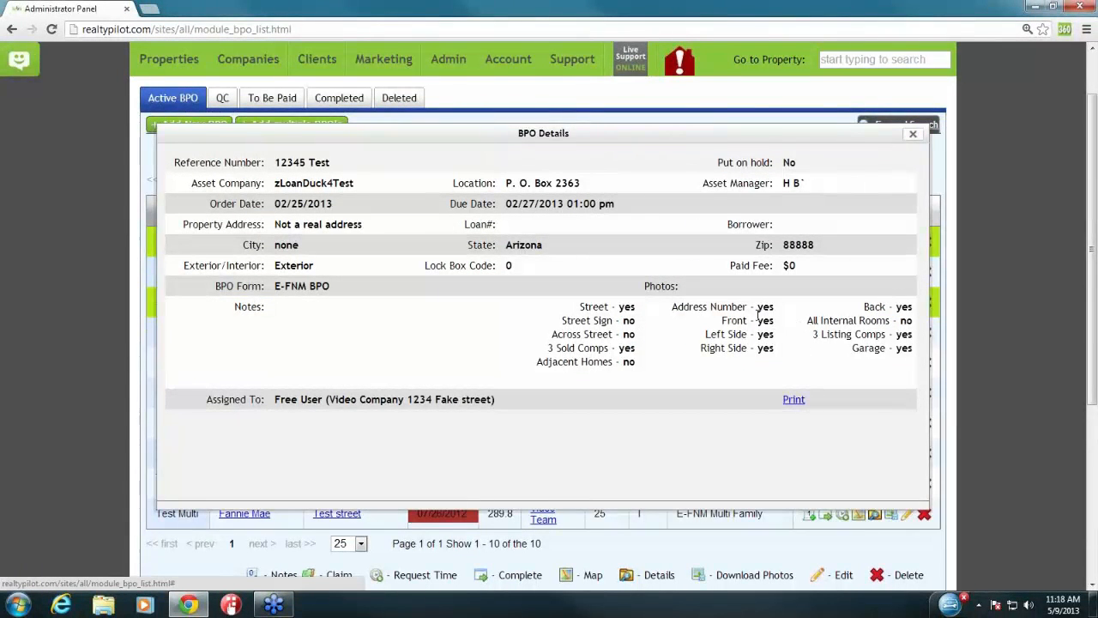
click(913, 134)
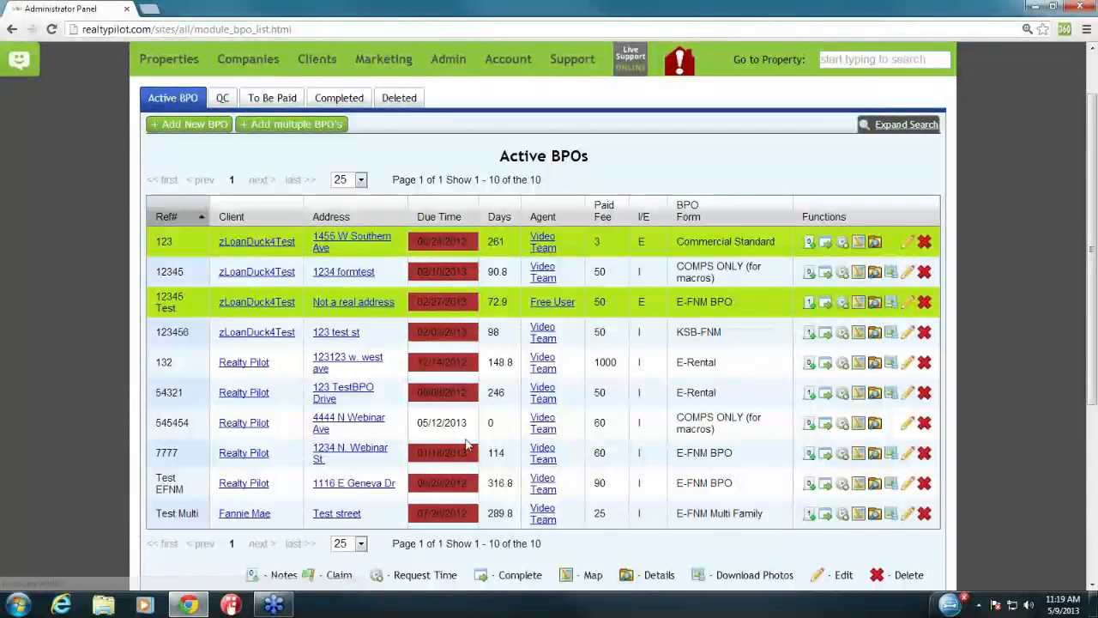
click(334, 425)
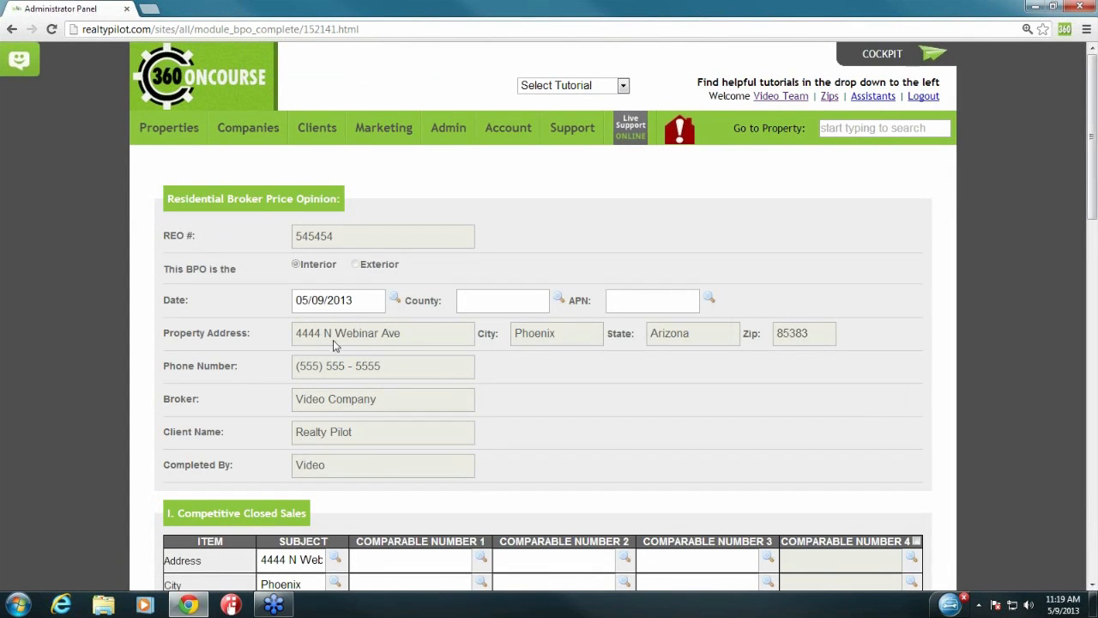
click(353, 303)
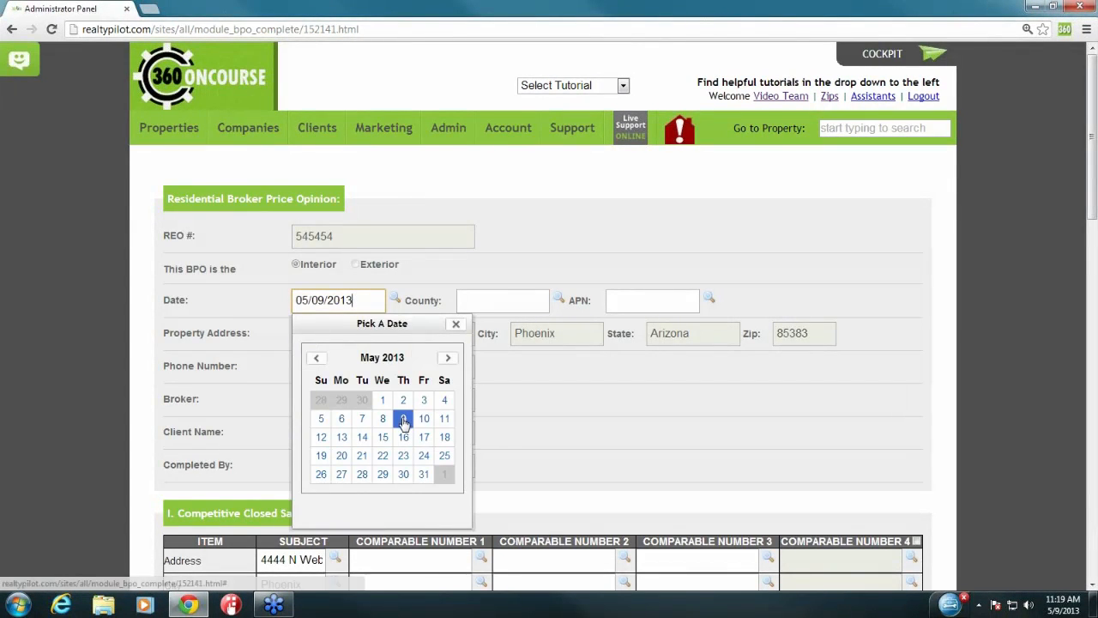
click(403, 421)
drag(402, 302, 456, 300)
click(495, 298)
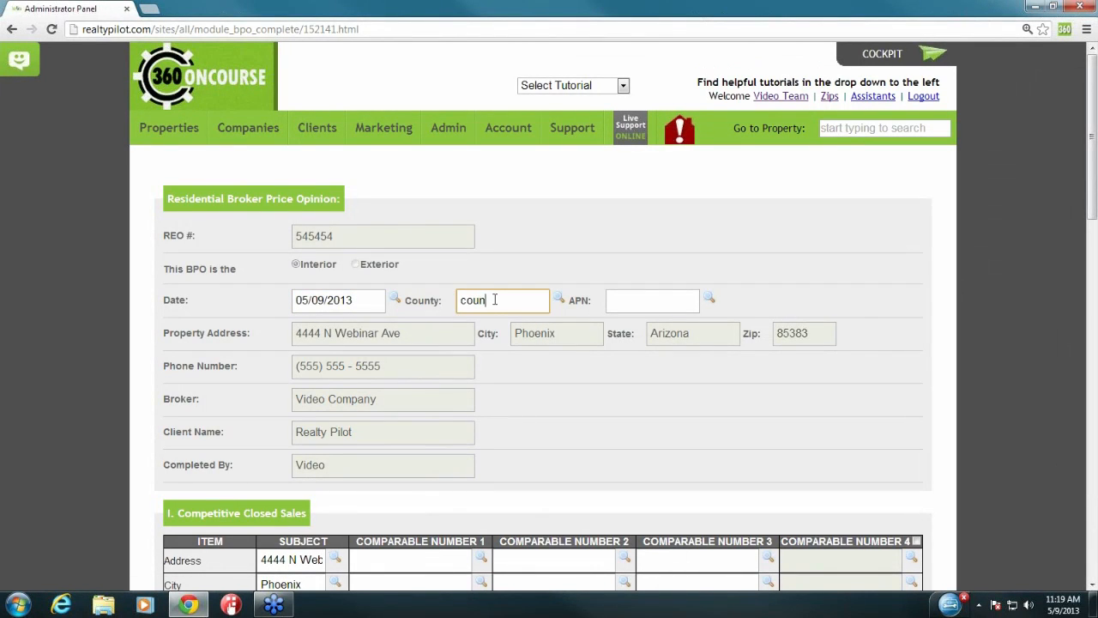
click(648, 302)
text(456456)
click(580, 388)
scroll(576, 390, down, 4)
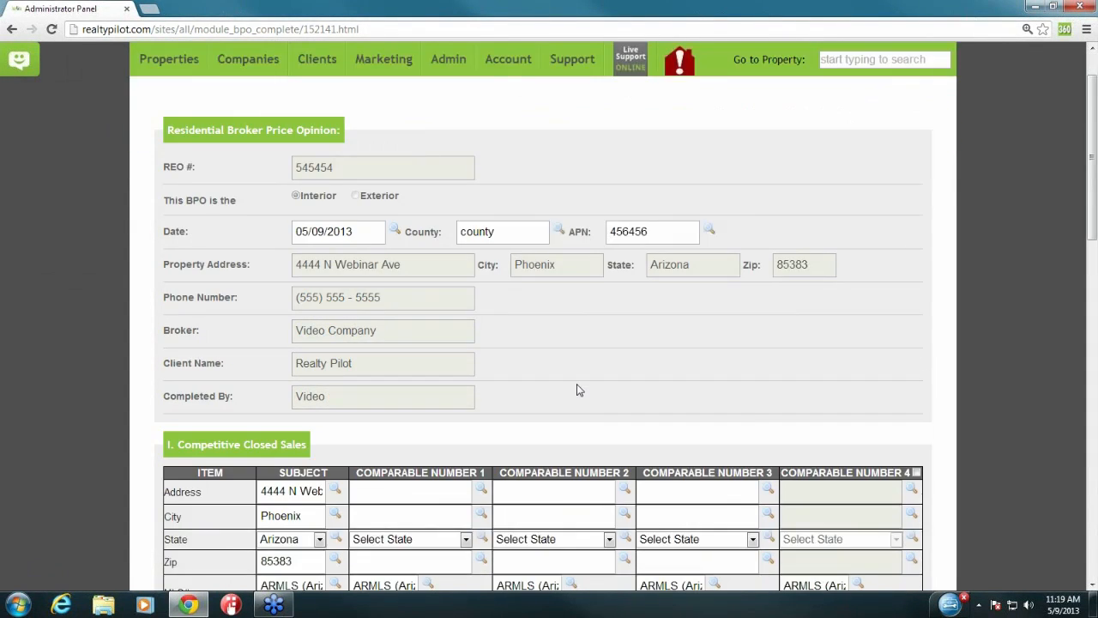
scroll(577, 391, down, 1)
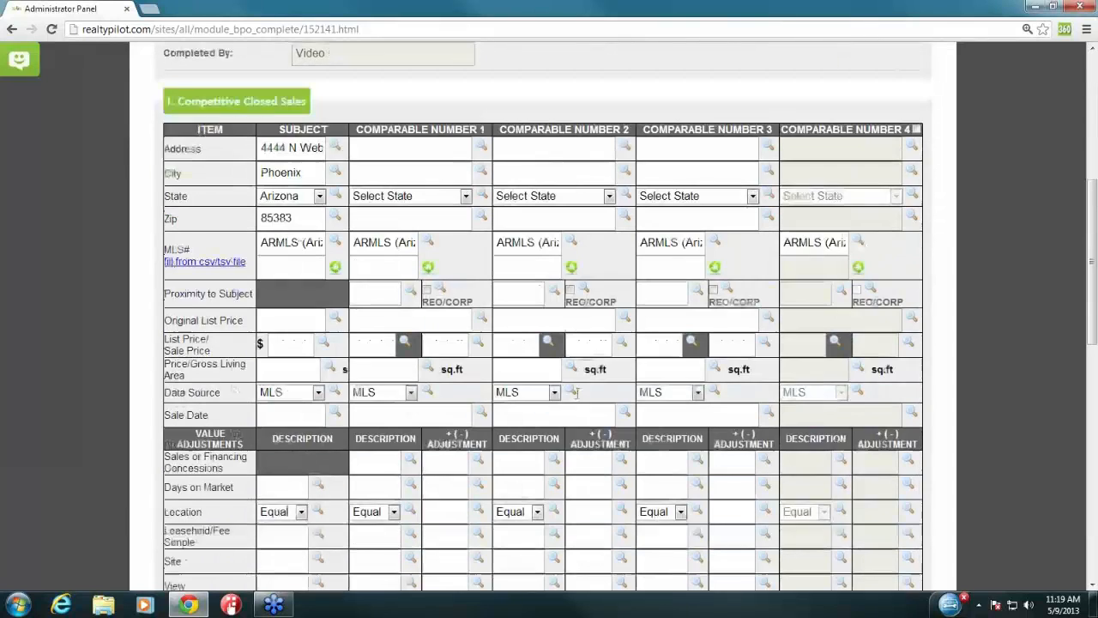
drag(176, 101, 303, 103)
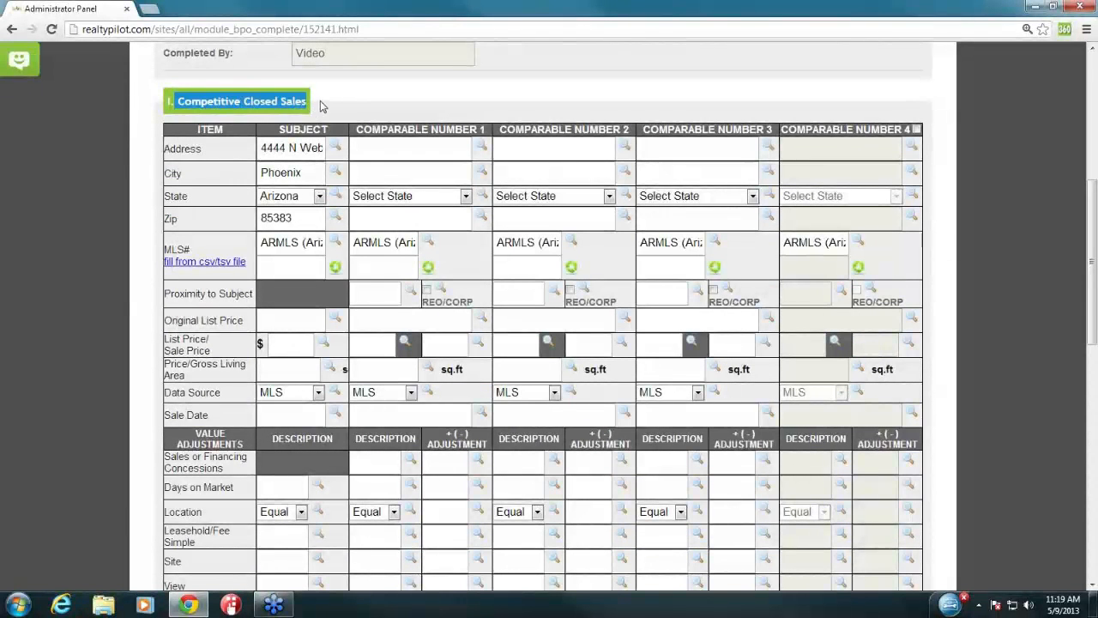
click(320, 102)
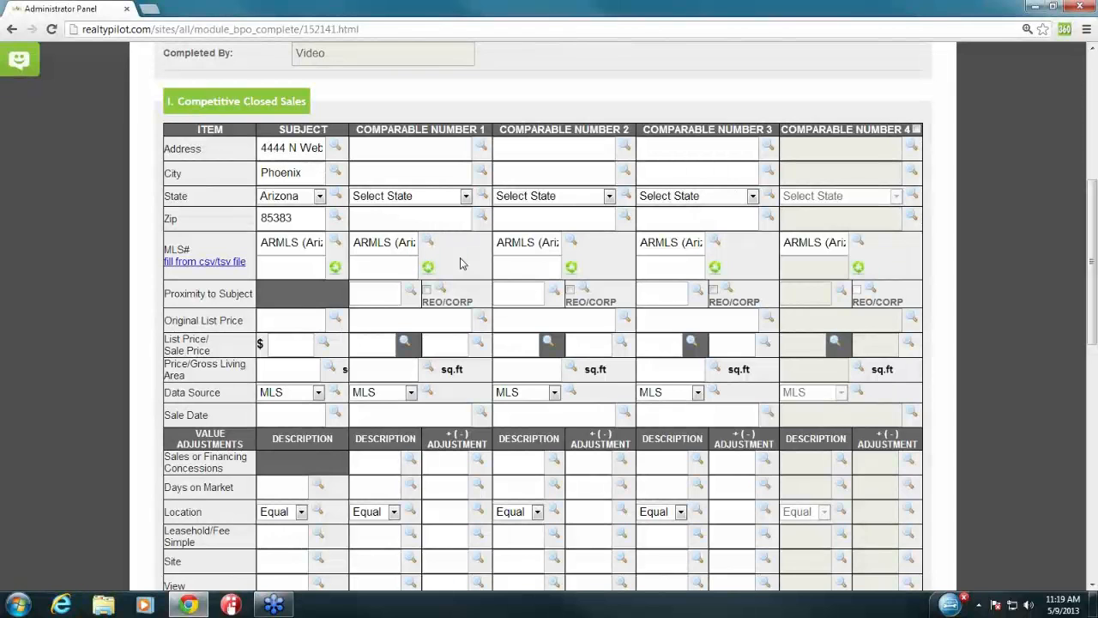
click(377, 271)
drag(164, 249, 187, 249)
click(197, 251)
click(294, 246)
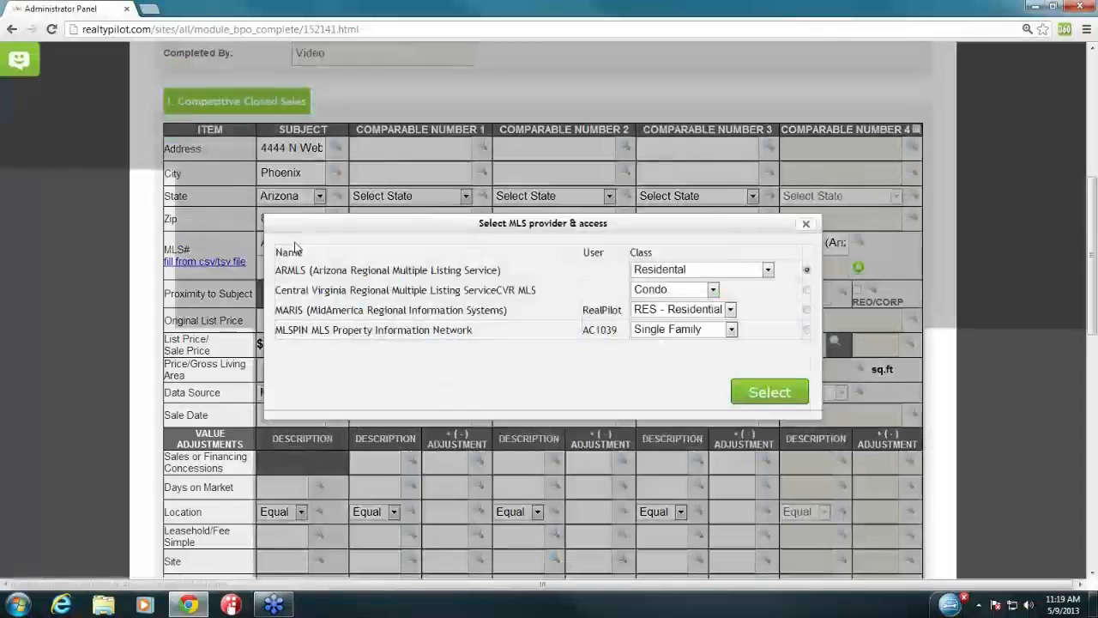
click(806, 309)
click(807, 329)
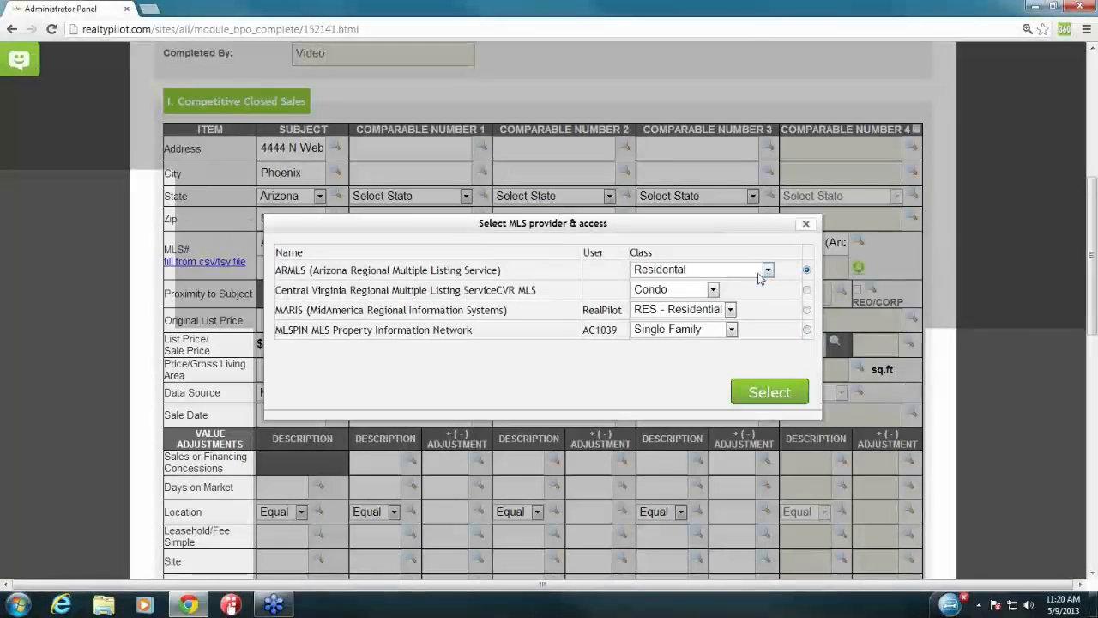
click(708, 273)
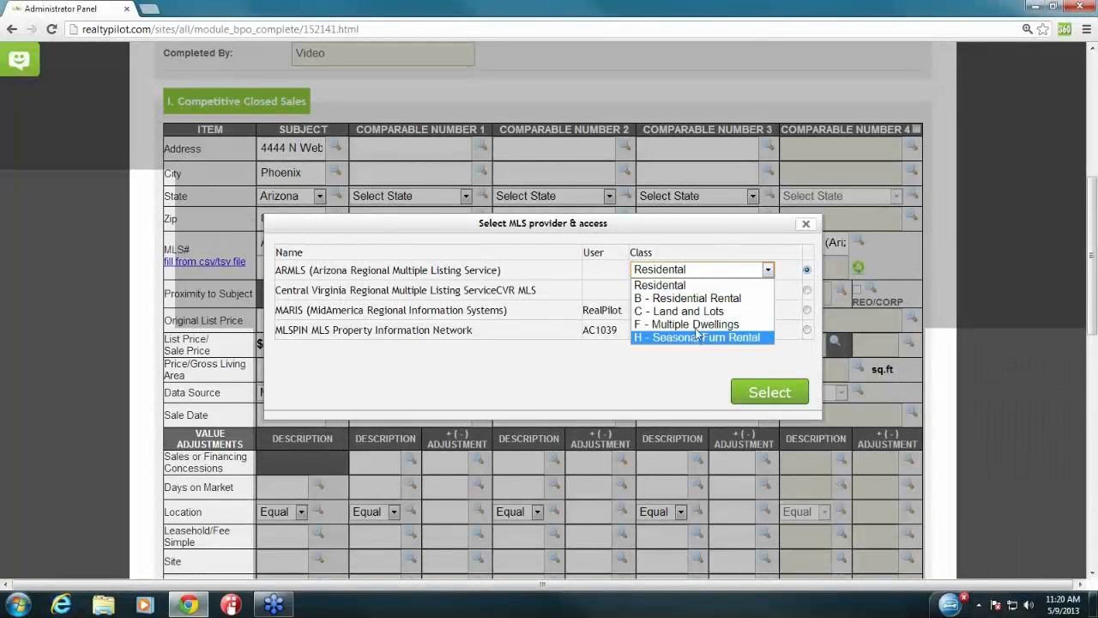
click(680, 291)
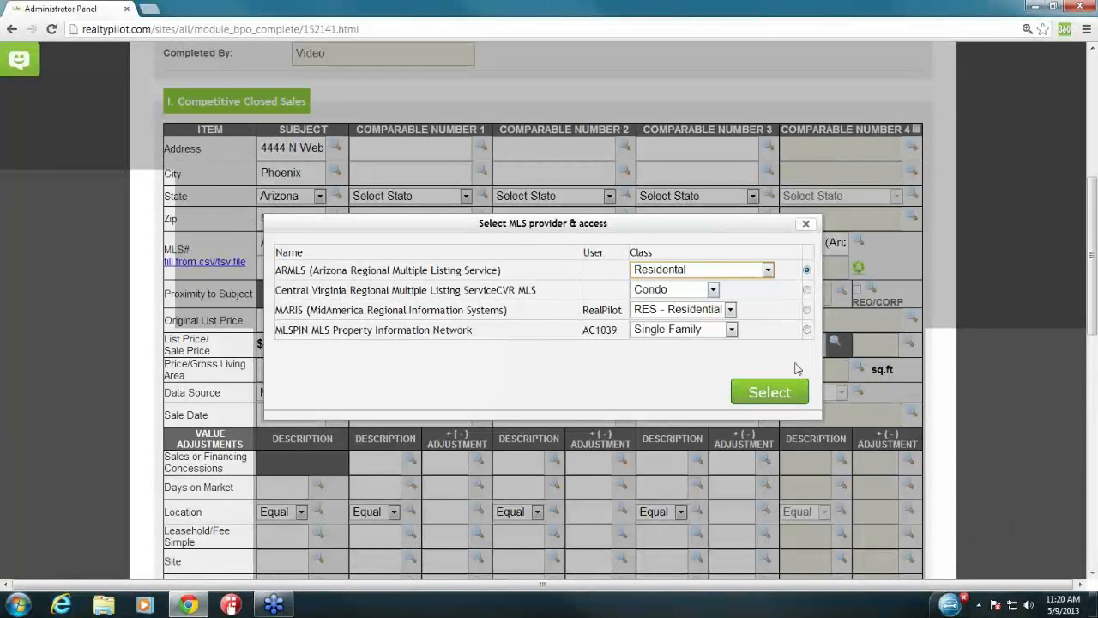
click(781, 398)
click(292, 265)
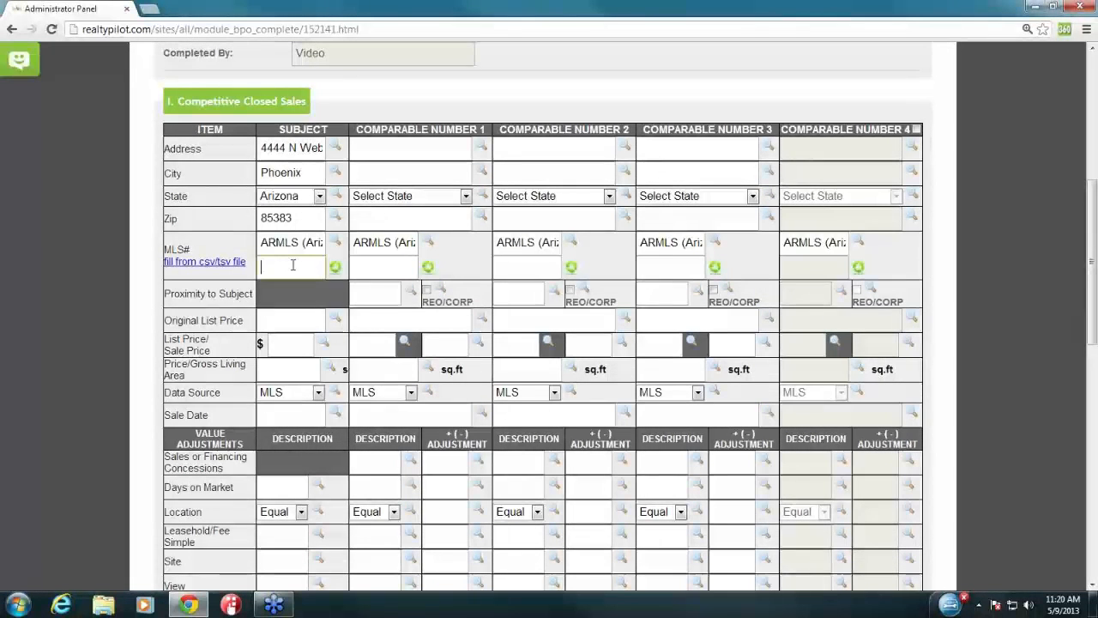
Step: Fetch listing data for MLS# 4801004 into the Subject column
text(4801004)
click(335, 268)
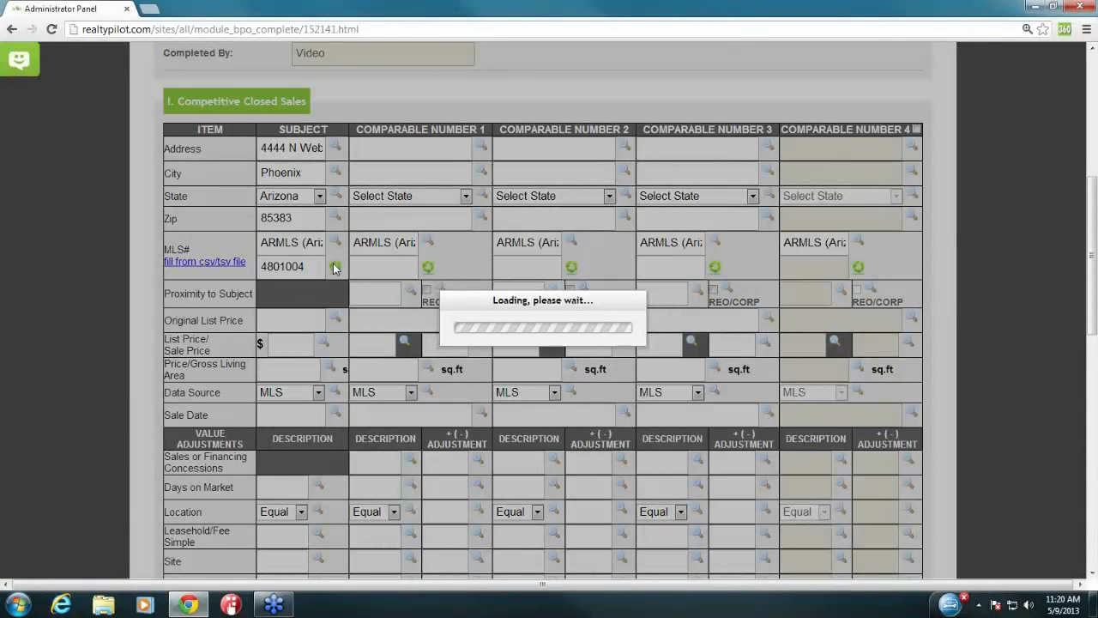
scroll(296, 275, down, 1)
scroll(298, 275, down, 7)
scroll(316, 365, up, 7)
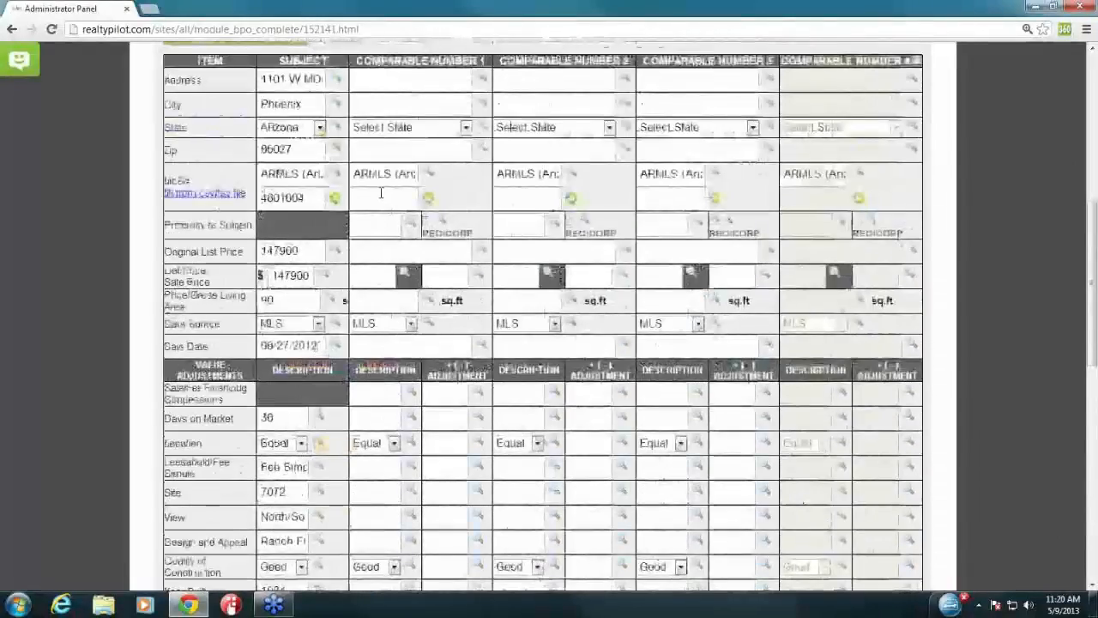
Step: Fetch MLS# 4801004 listing data into the Comparable Number 1 column
text(4801004)
click(429, 199)
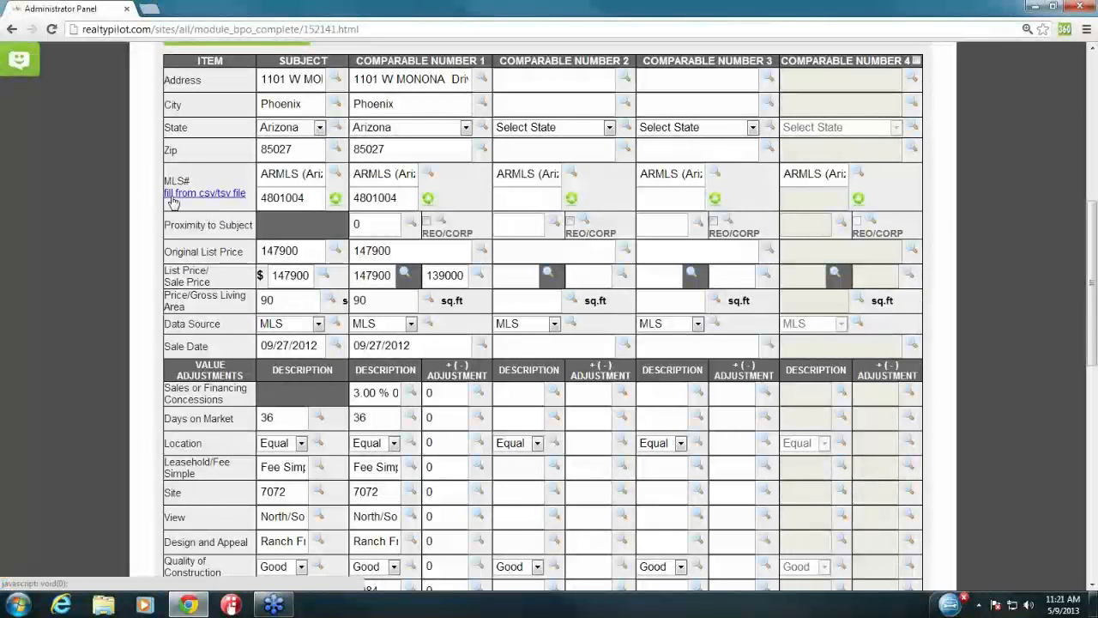
click(216, 195)
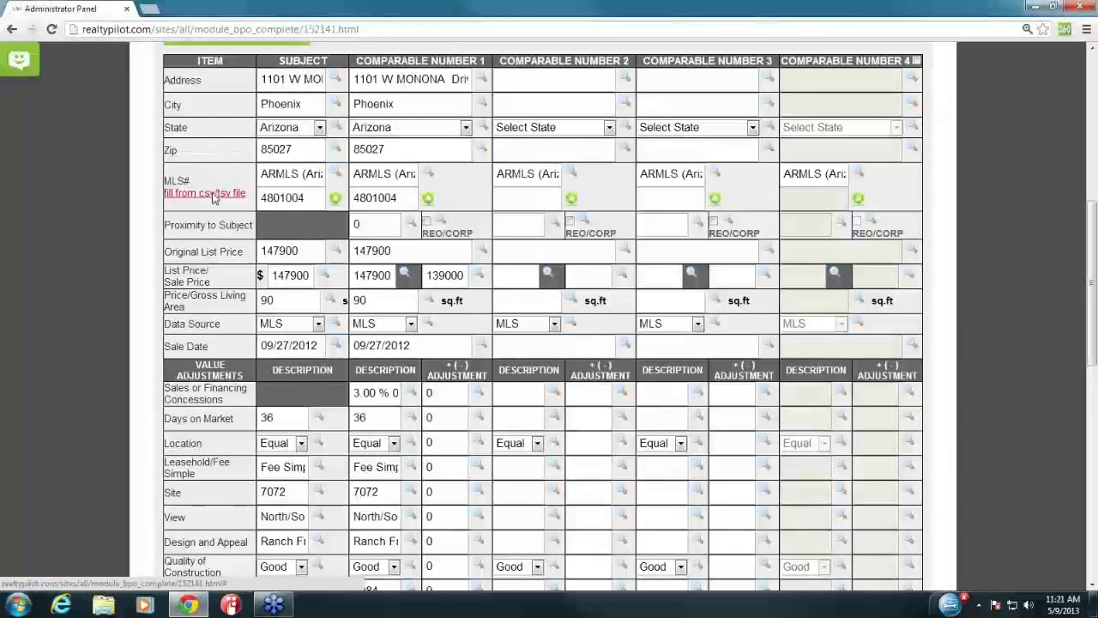
Step: Choose mls_dataset-2 from Desktop > Stuff and upload it to the csv loader
click(377, 124)
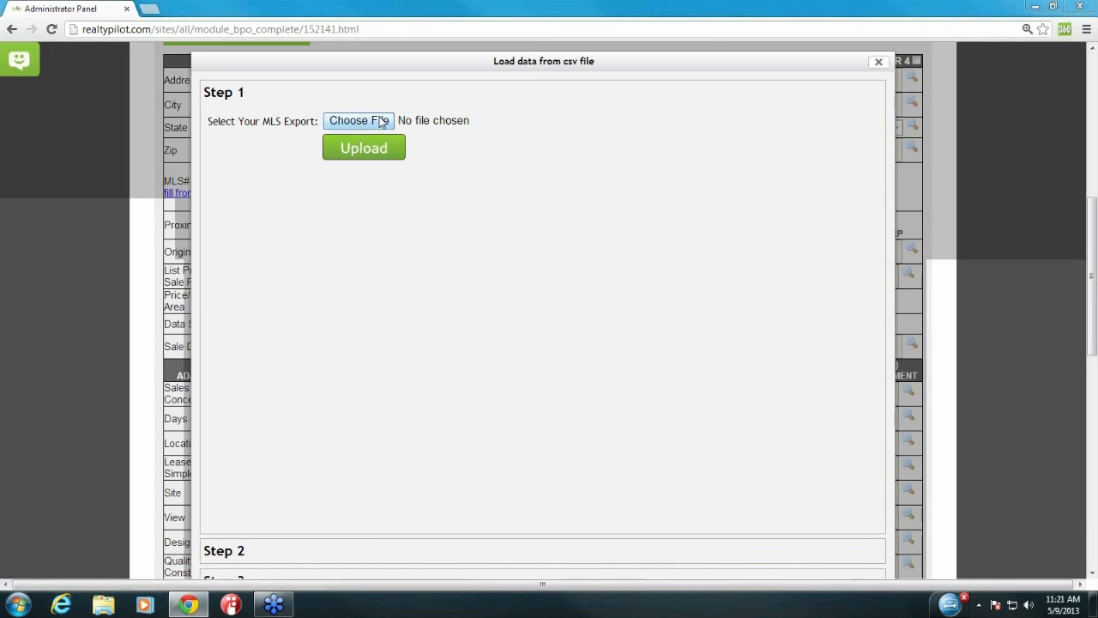
click(30, 94)
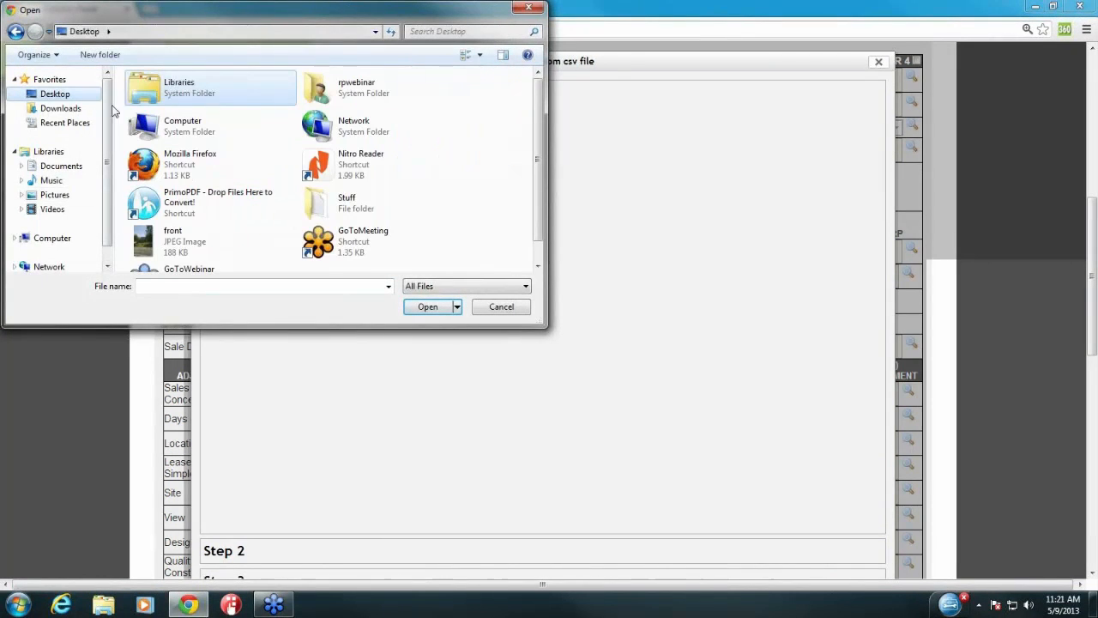
double_click(348, 206)
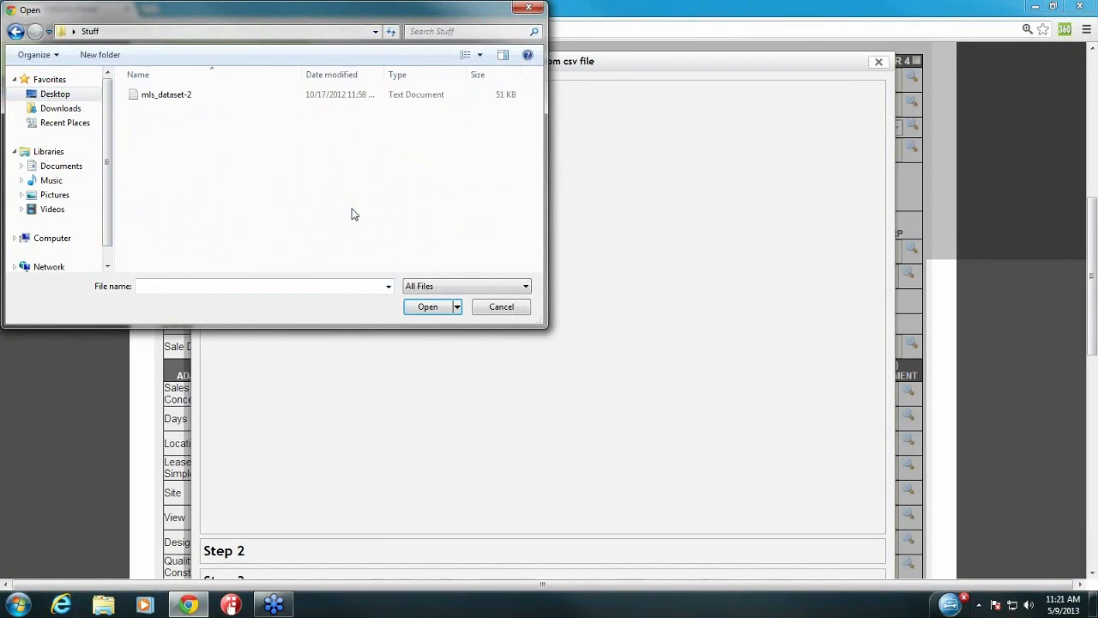
double_click(169, 97)
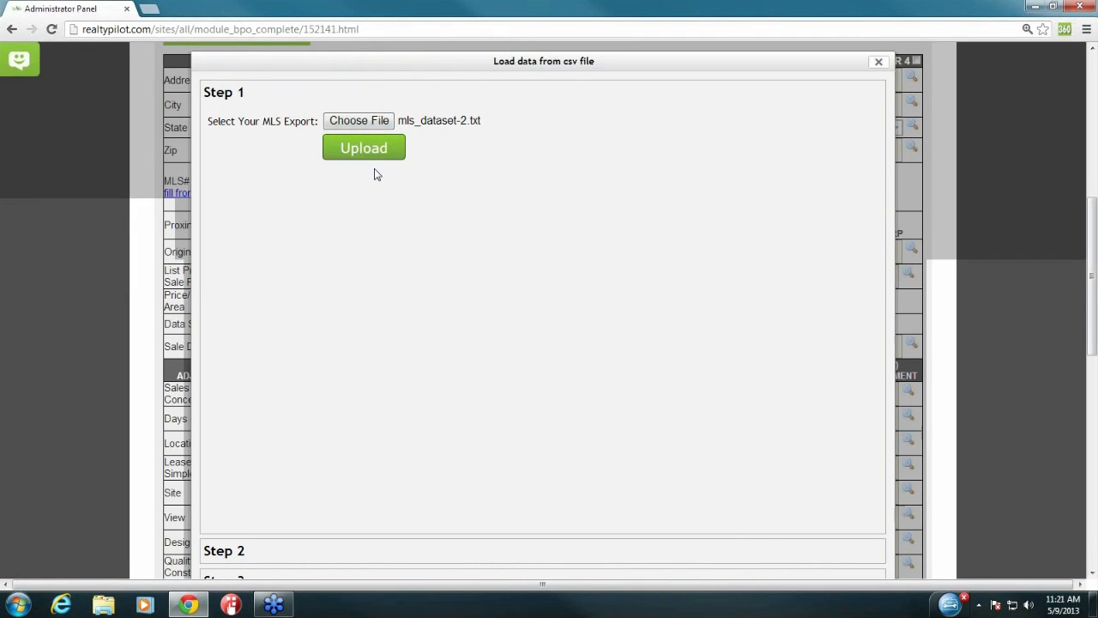
click(378, 158)
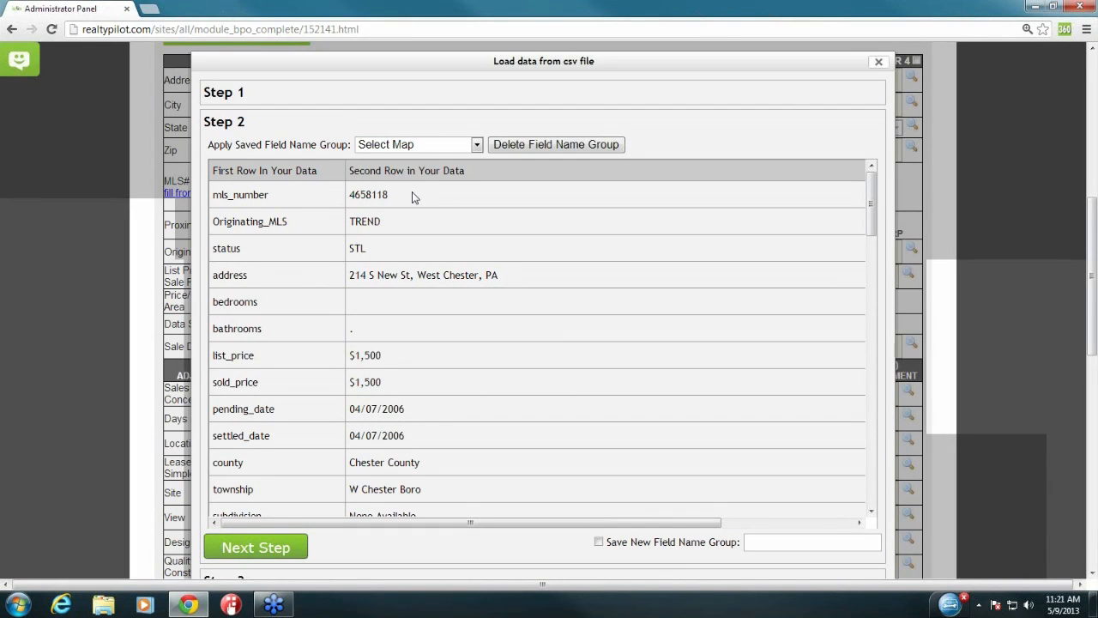
drag(215, 195, 273, 194)
Step: Map the imported mls_number column to the MLS field
click(317, 264)
drag(507, 523, 639, 523)
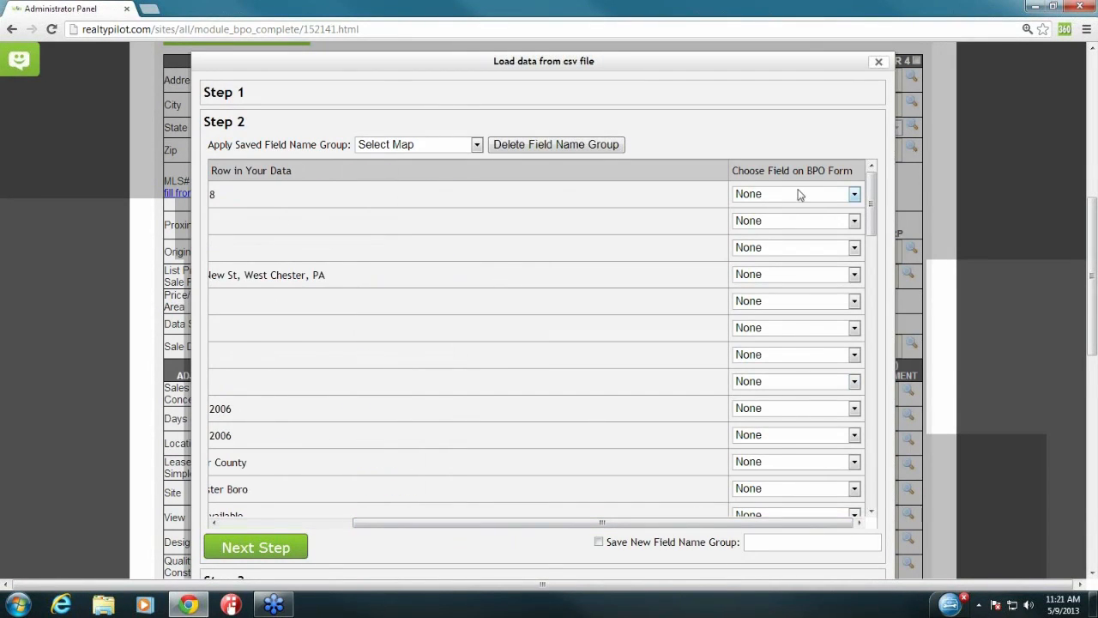
click(798, 194)
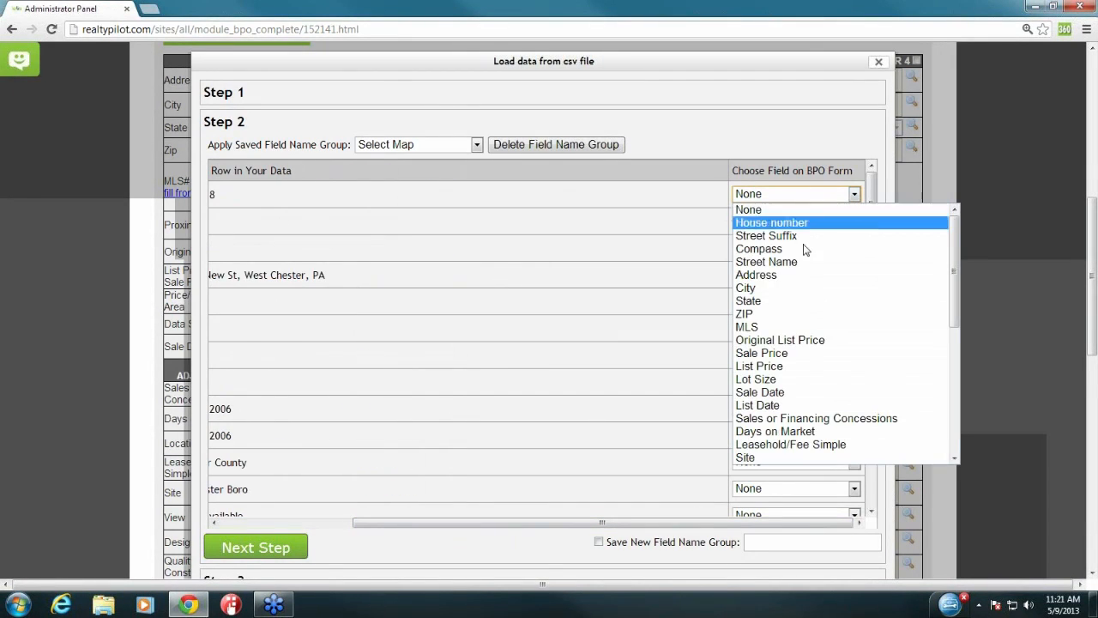
click(686, 218)
drag(723, 523, 592, 523)
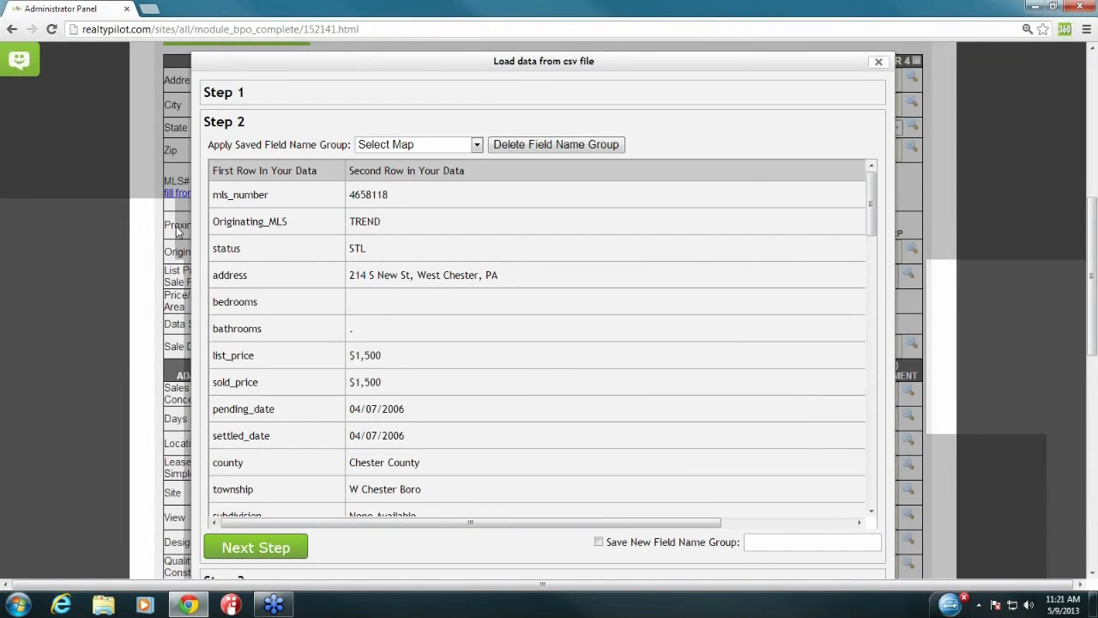
drag(213, 195, 275, 199)
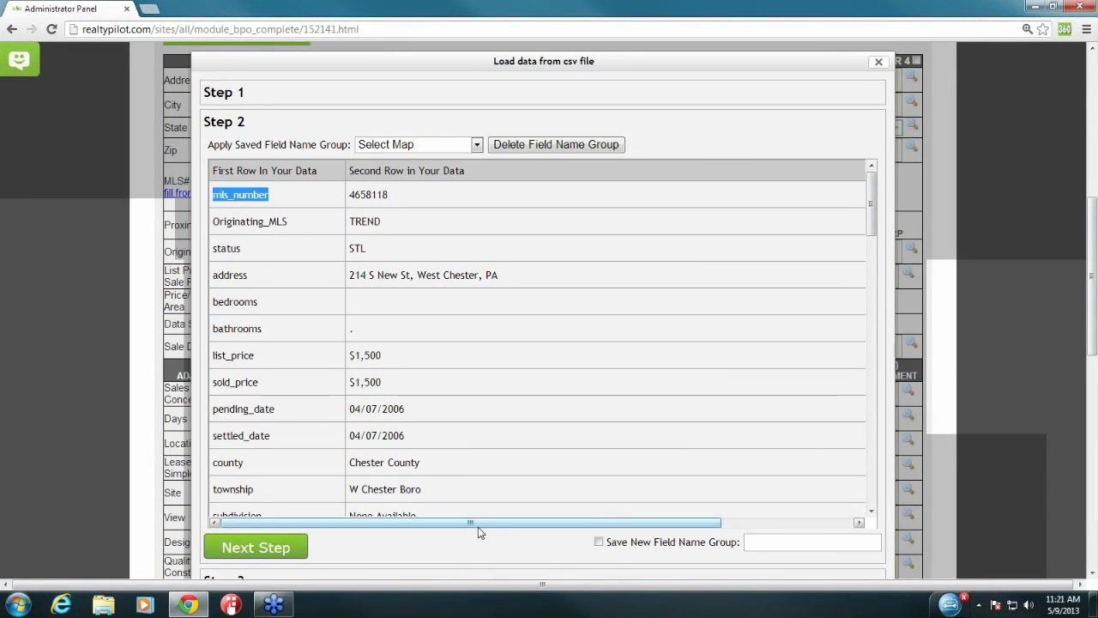
drag(482, 525, 601, 525)
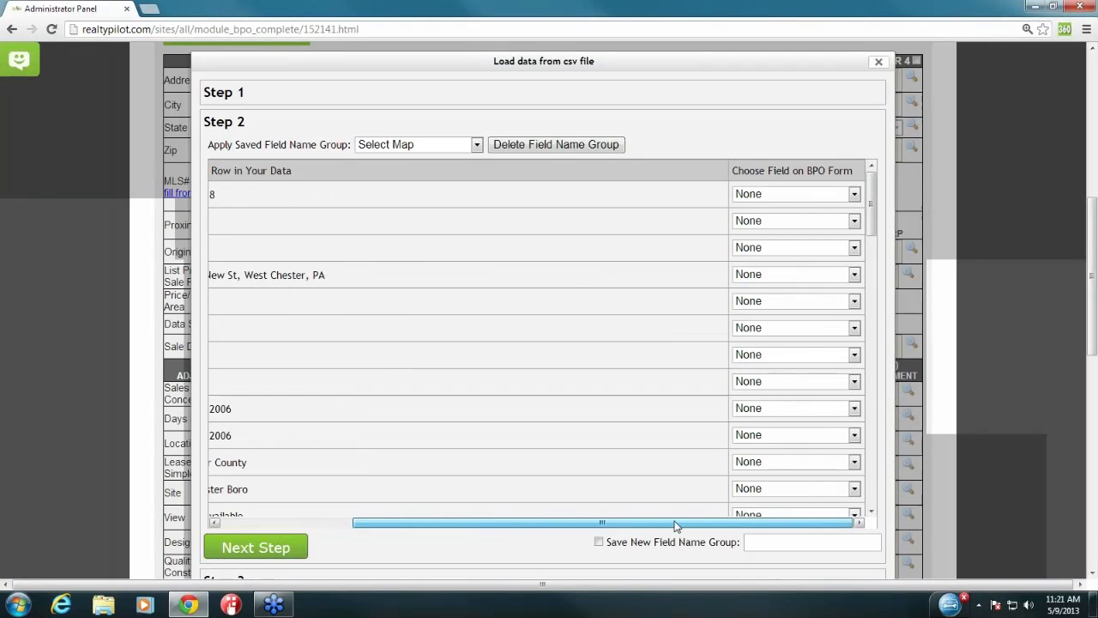
click(807, 196)
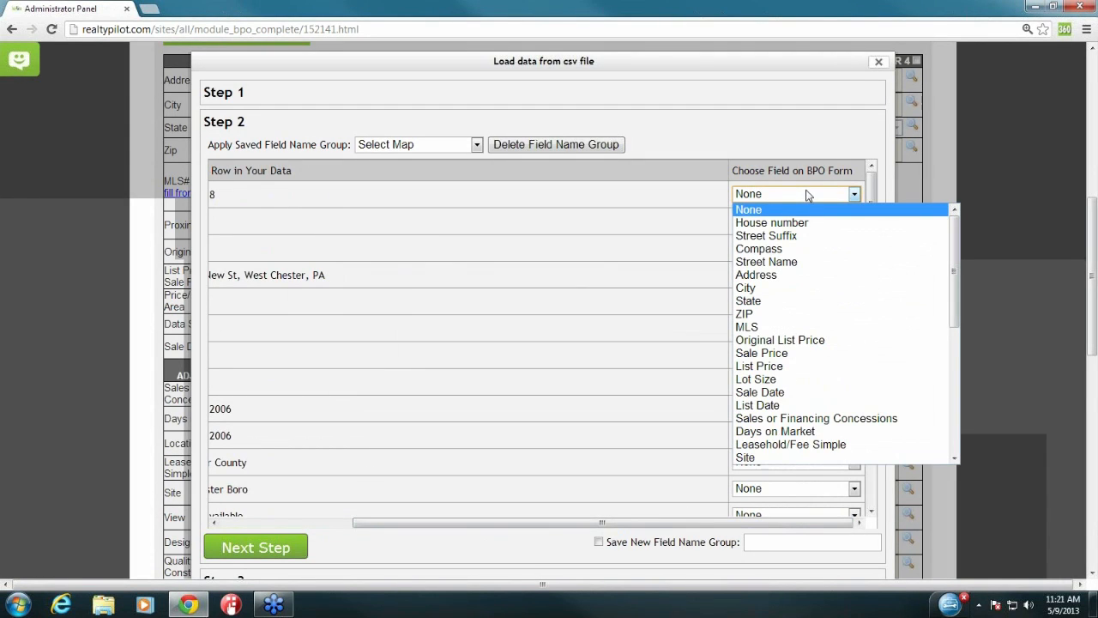
click(783, 328)
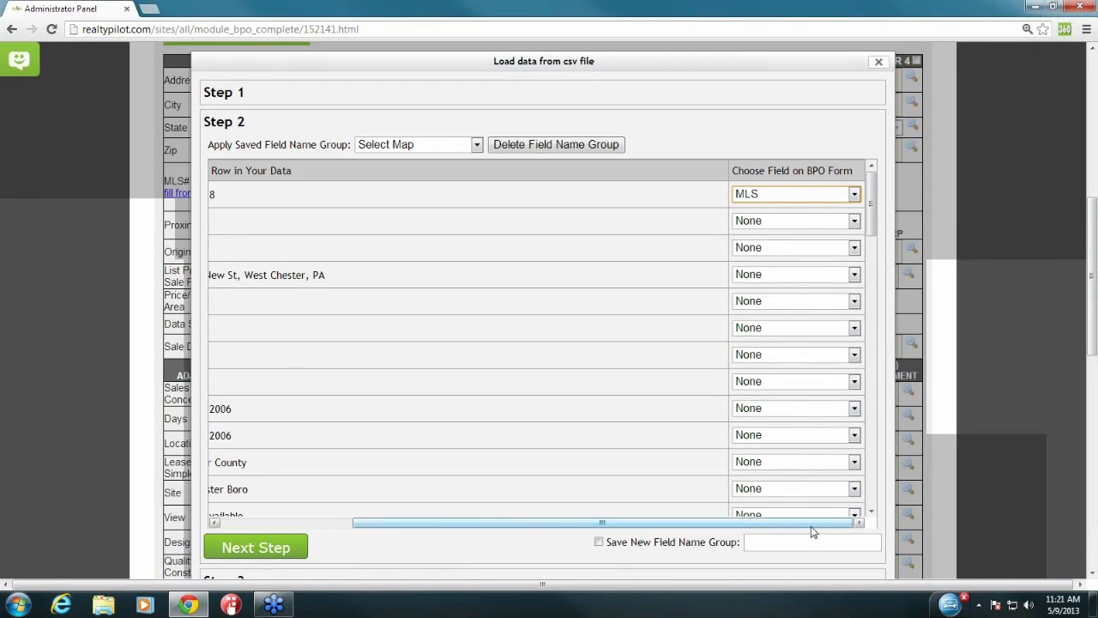
Step: Map the imported address column to the Address field
drag(811, 525, 573, 520)
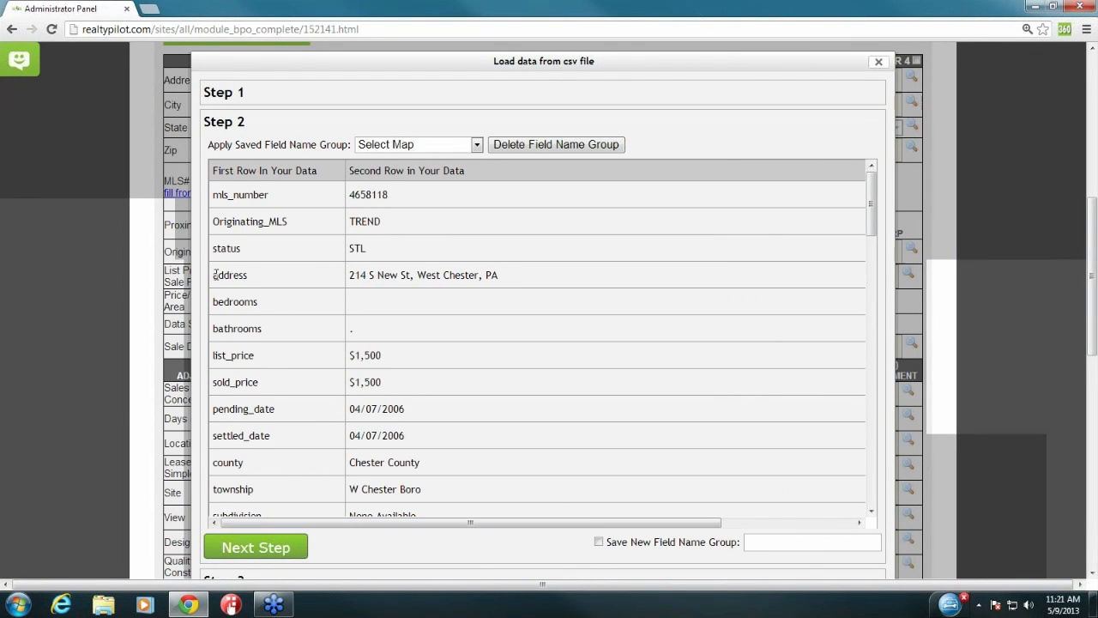
drag(215, 275, 261, 279)
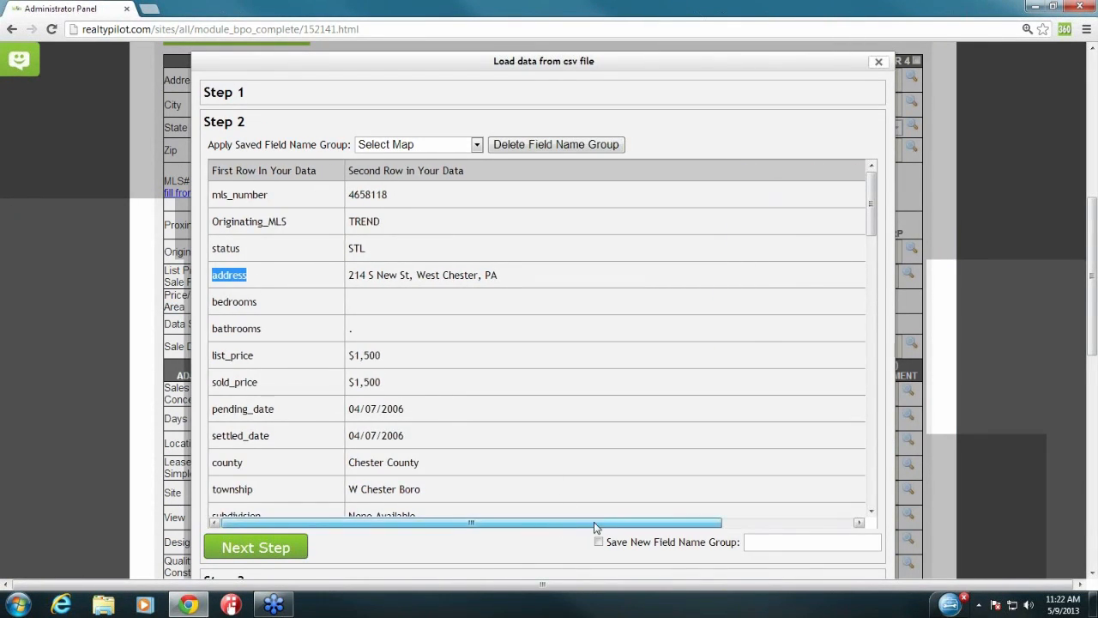
drag(578, 522, 708, 523)
click(785, 276)
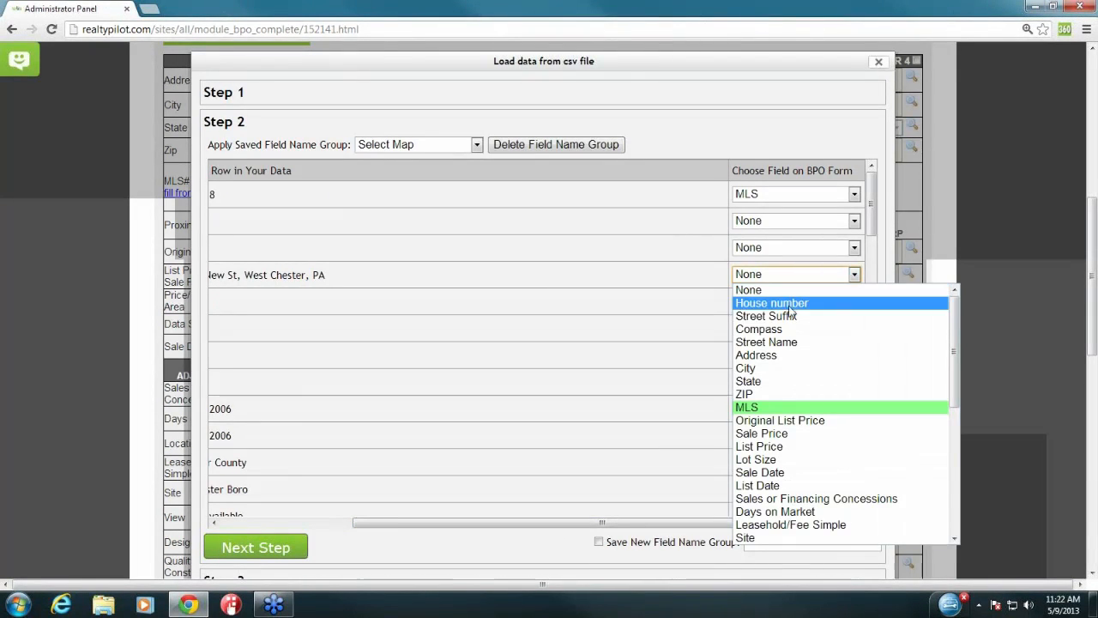
click(789, 355)
Step: Review the lower mapping rows unchanged and point out the Save New Field Name Group option
drag(632, 525, 421, 449)
scroll(517, 298, down, 1)
scroll(518, 298, down, 7)
scroll(526, 315, down, 3)
scroll(534, 317, up, 5)
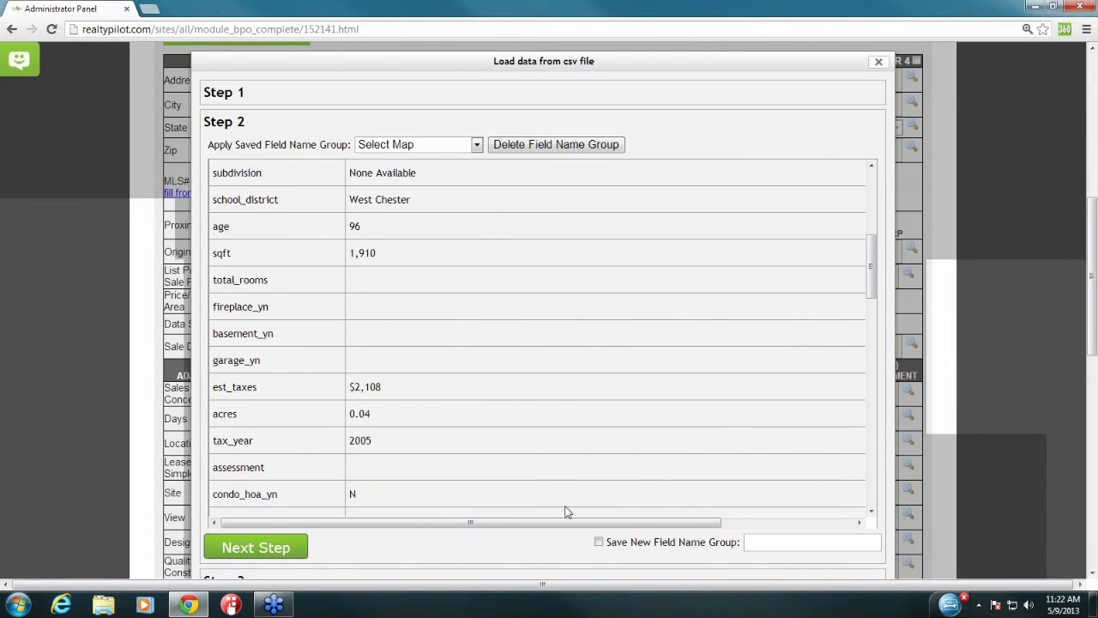
drag(601, 525, 792, 519)
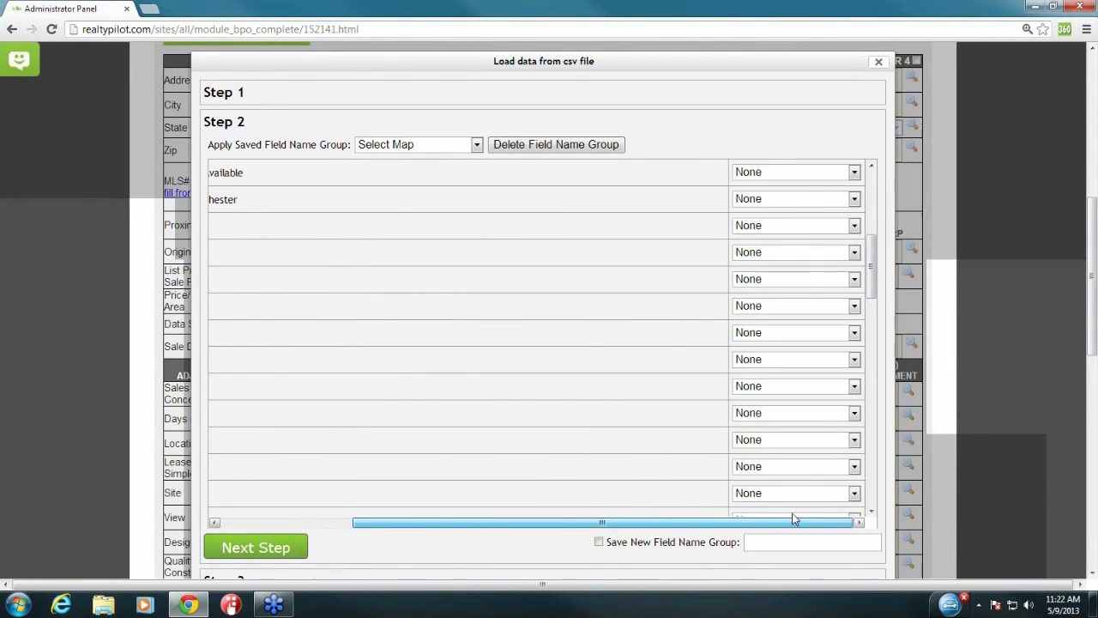
click(778, 365)
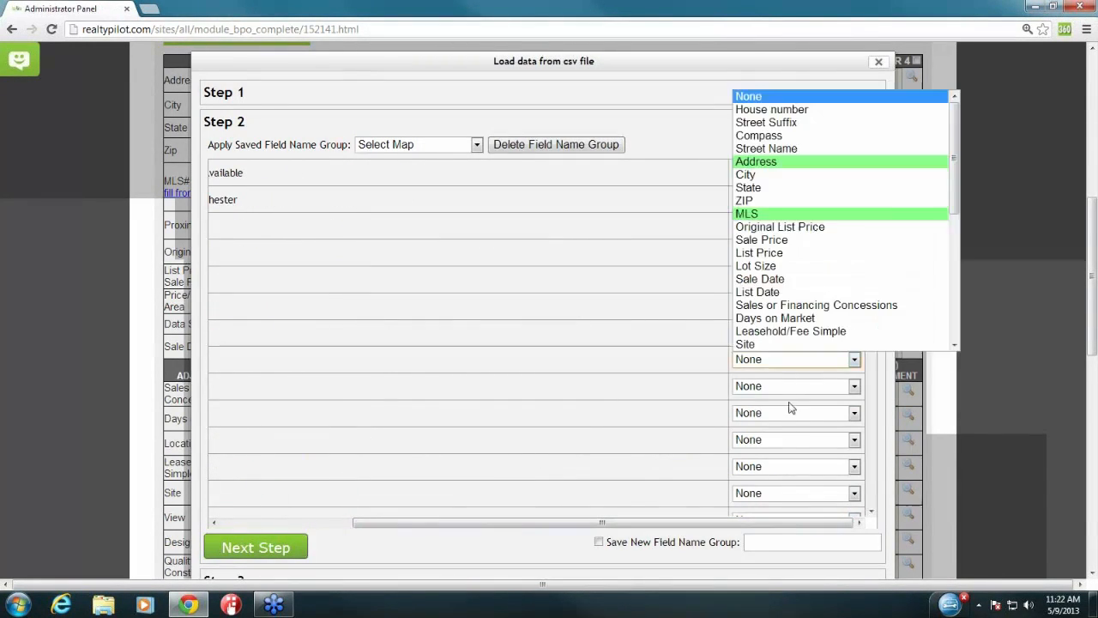
click(671, 381)
drag(782, 525, 540, 538)
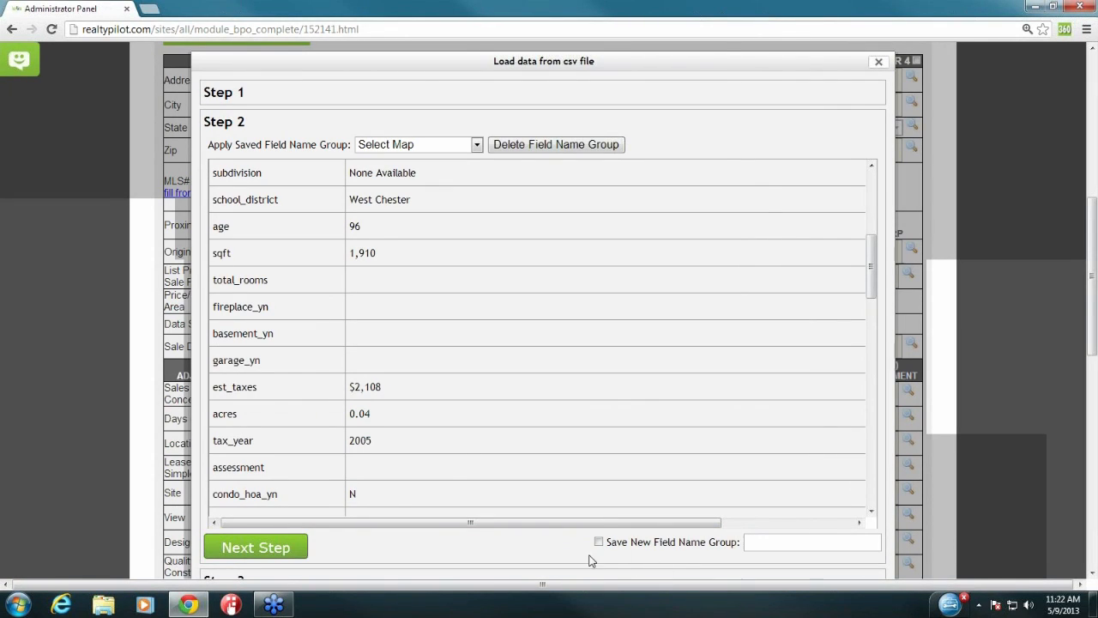
drag(607, 543, 746, 547)
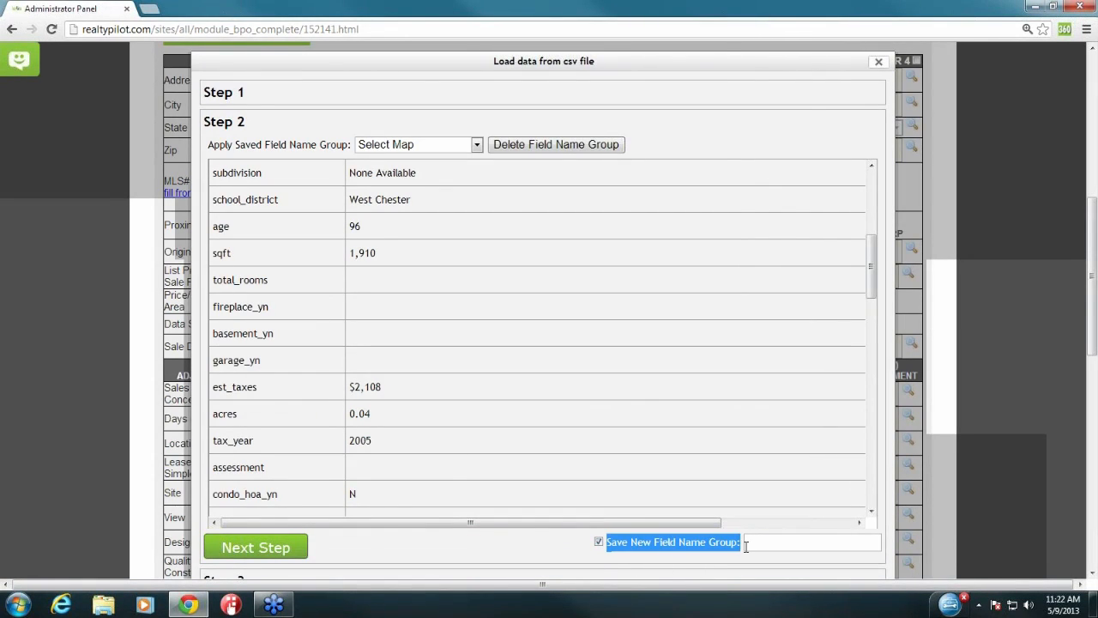
Step: Name a new field-name group 'Your MLS', then turn off saving it
click(743, 545)
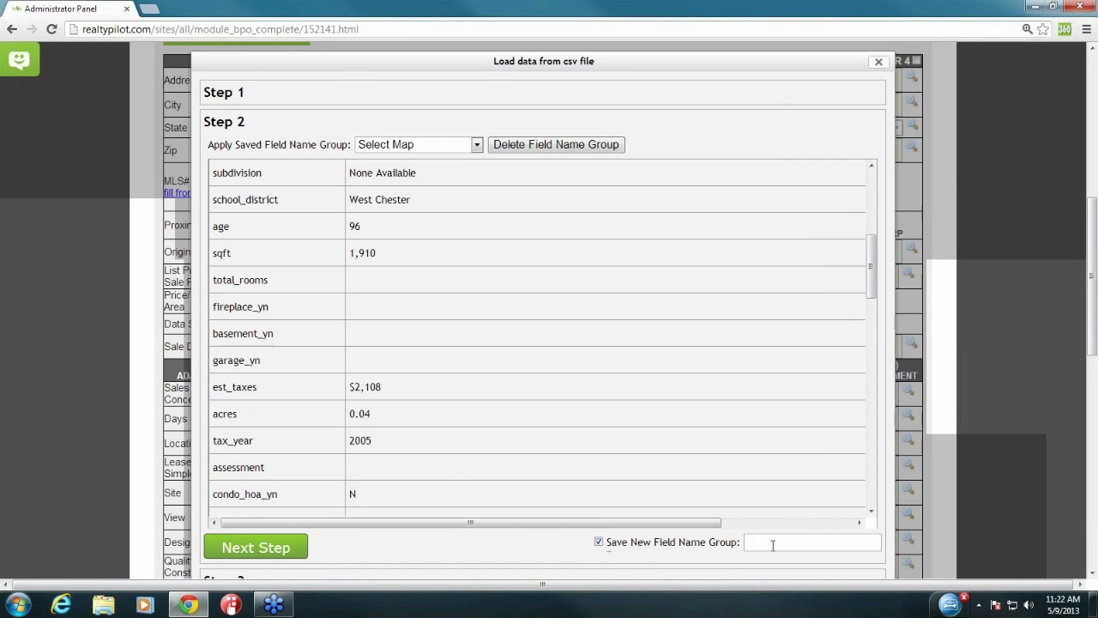
click(774, 543)
text(Your MLS)
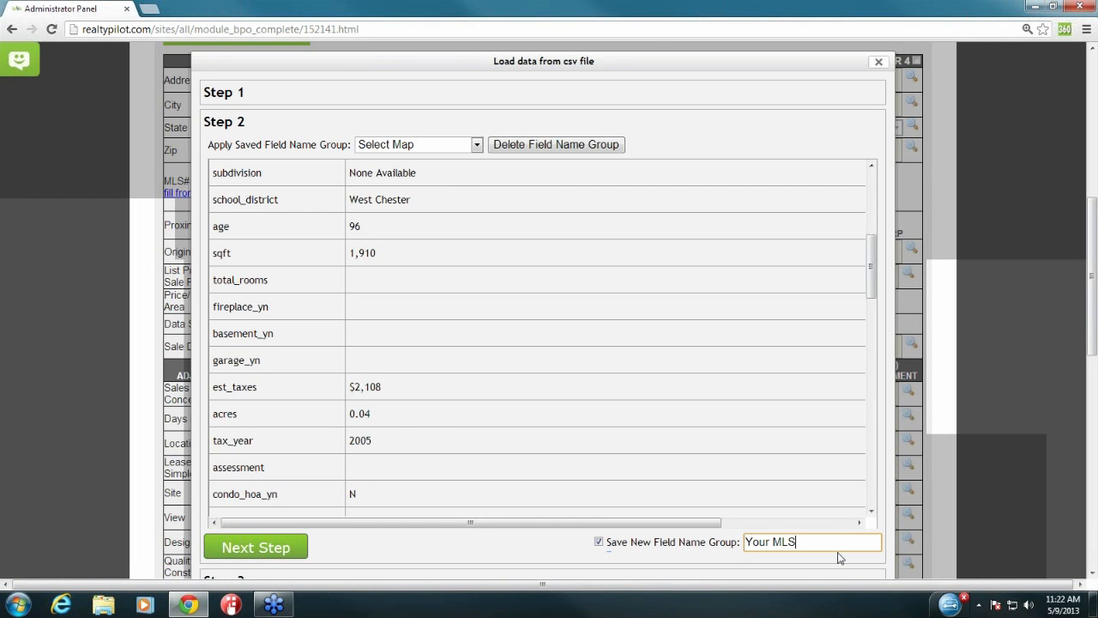
click(743, 562)
click(599, 542)
Step: Apply the saved Web MLS field-name group and advance to Step 3
drag(209, 146, 346, 141)
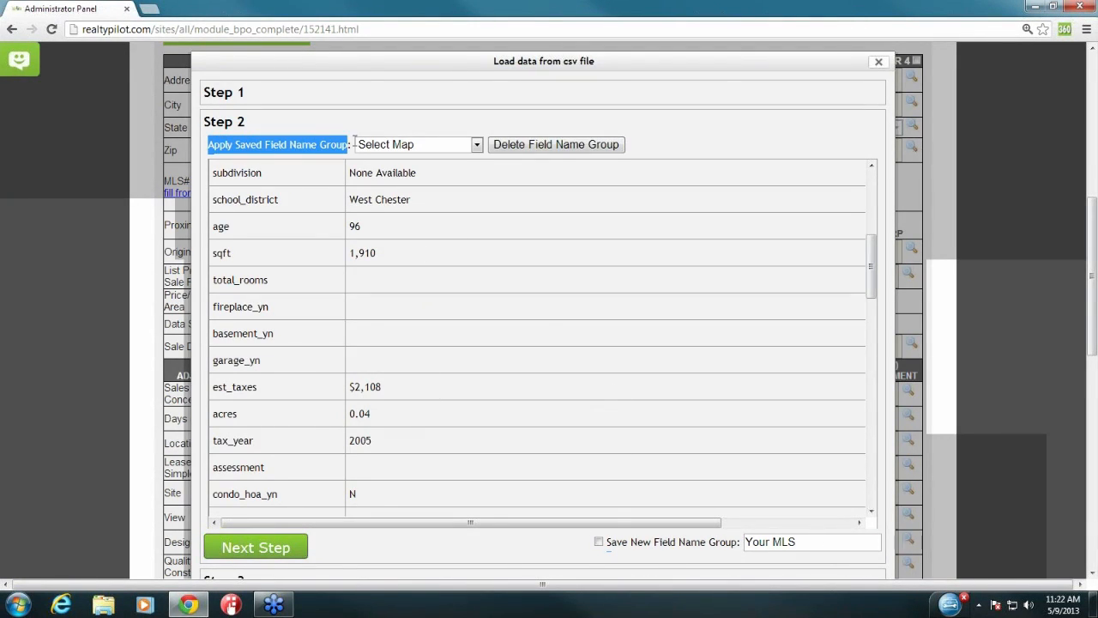
click(394, 145)
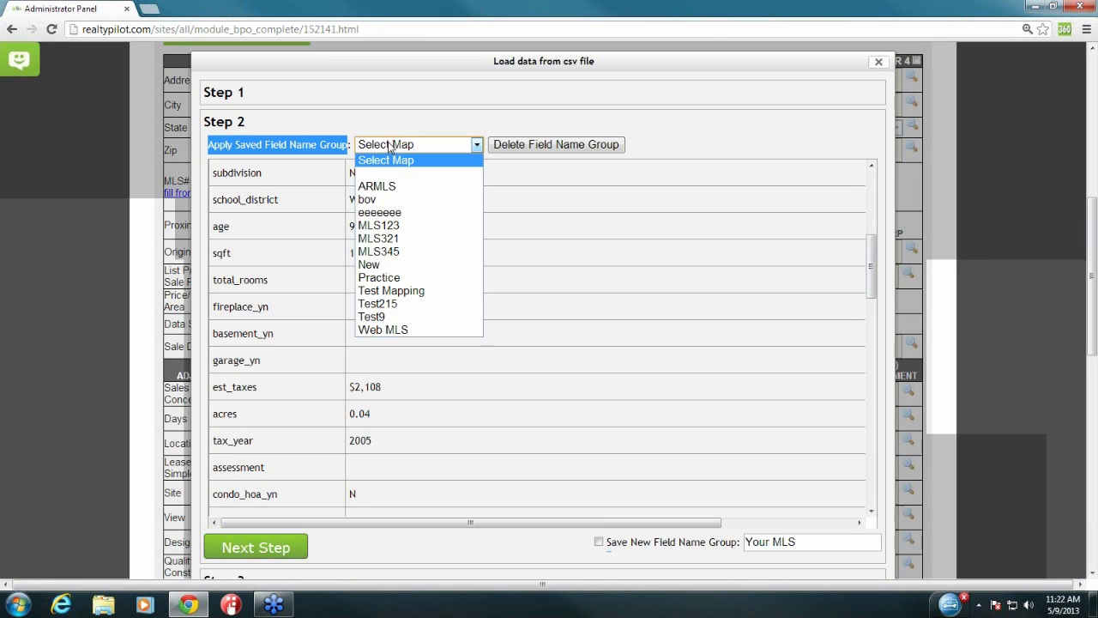
click(420, 332)
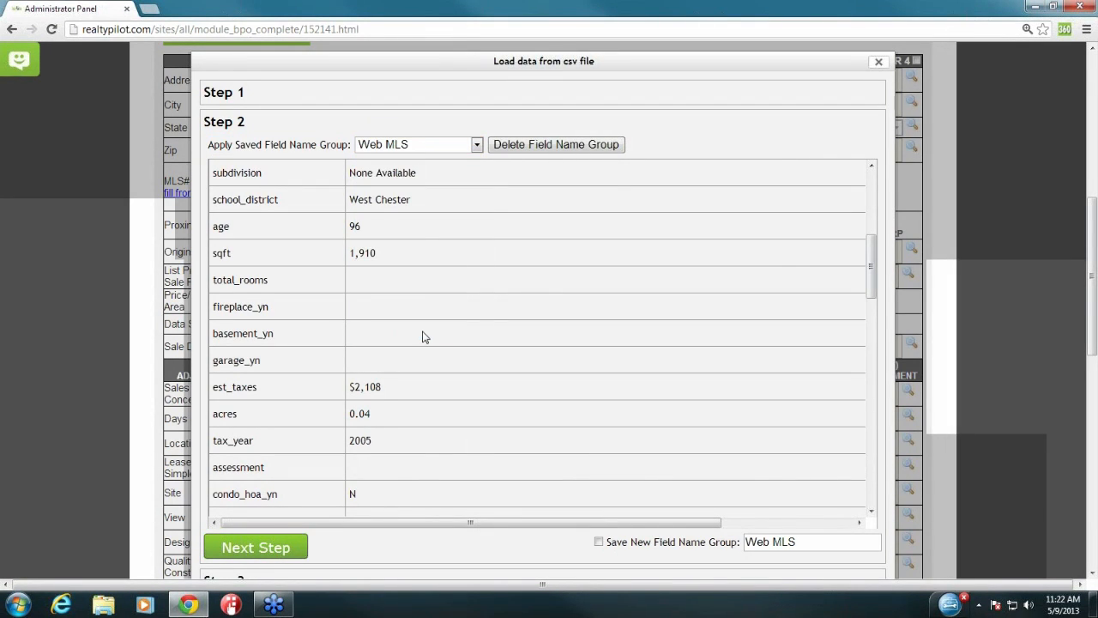
click(260, 548)
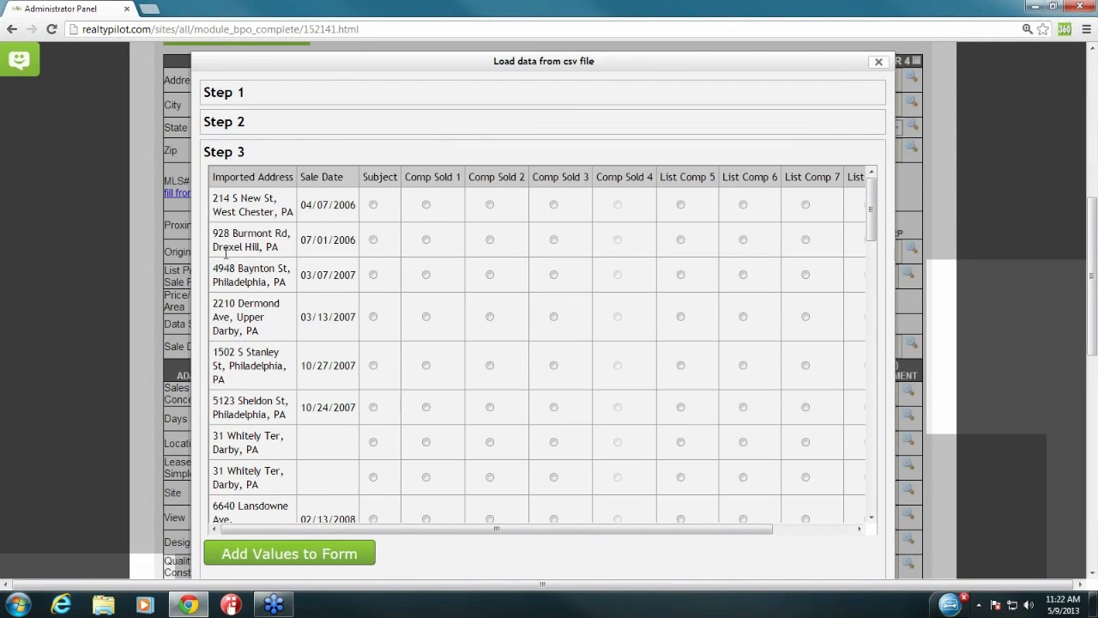
drag(294, 213, 216, 198)
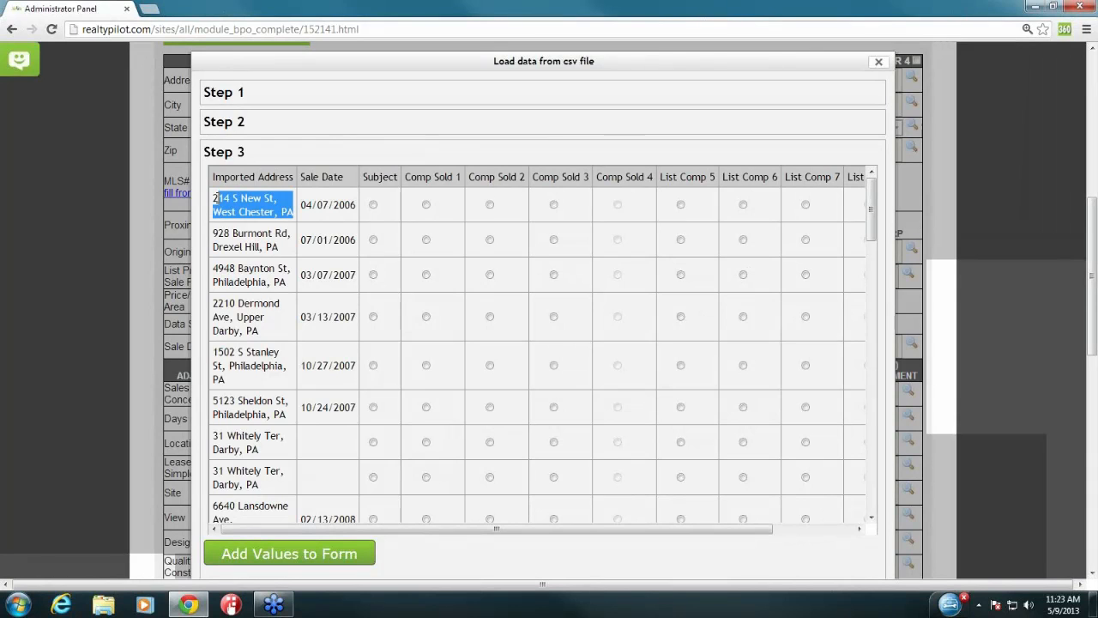
click(294, 221)
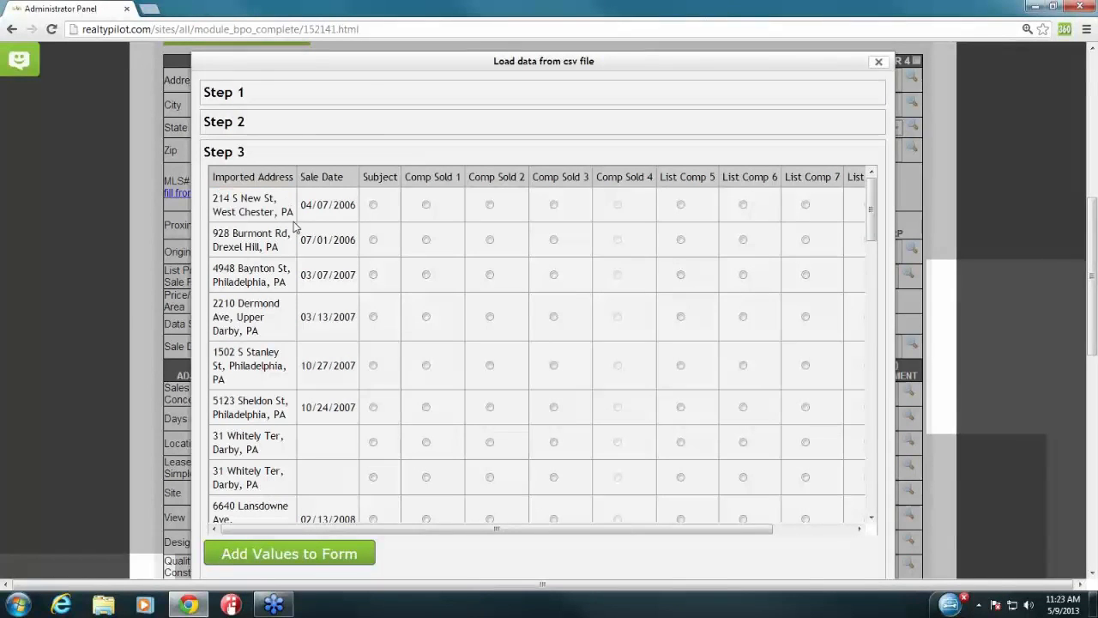
click(373, 206)
click(490, 274)
click(554, 317)
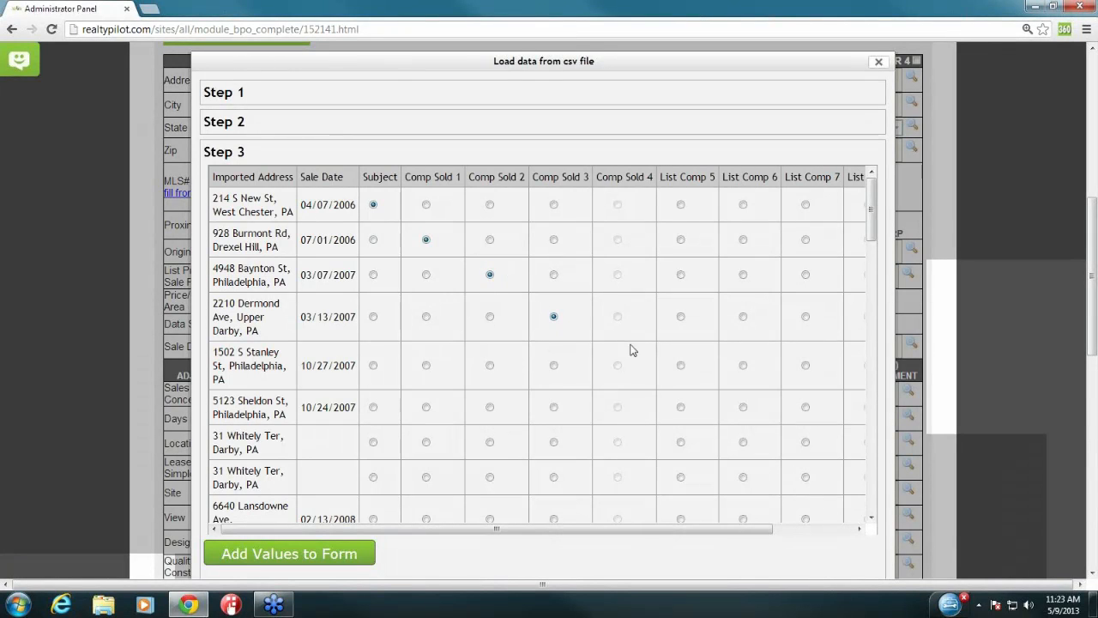
click(686, 368)
click(743, 408)
click(806, 443)
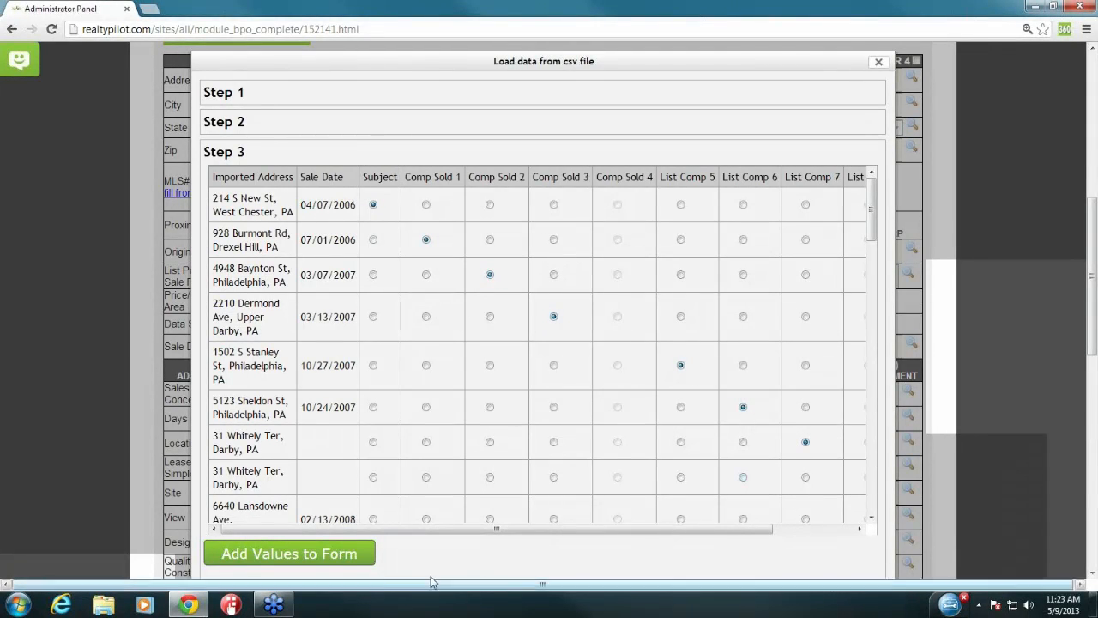
click(331, 557)
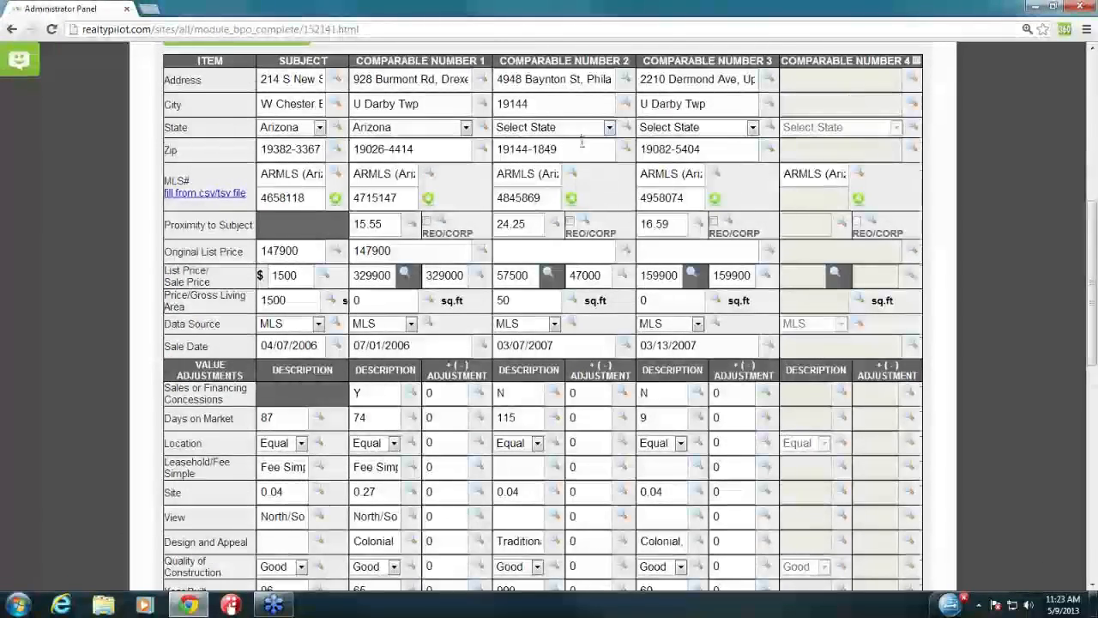
scroll(602, 244, down, 3)
scroll(602, 244, up, 2)
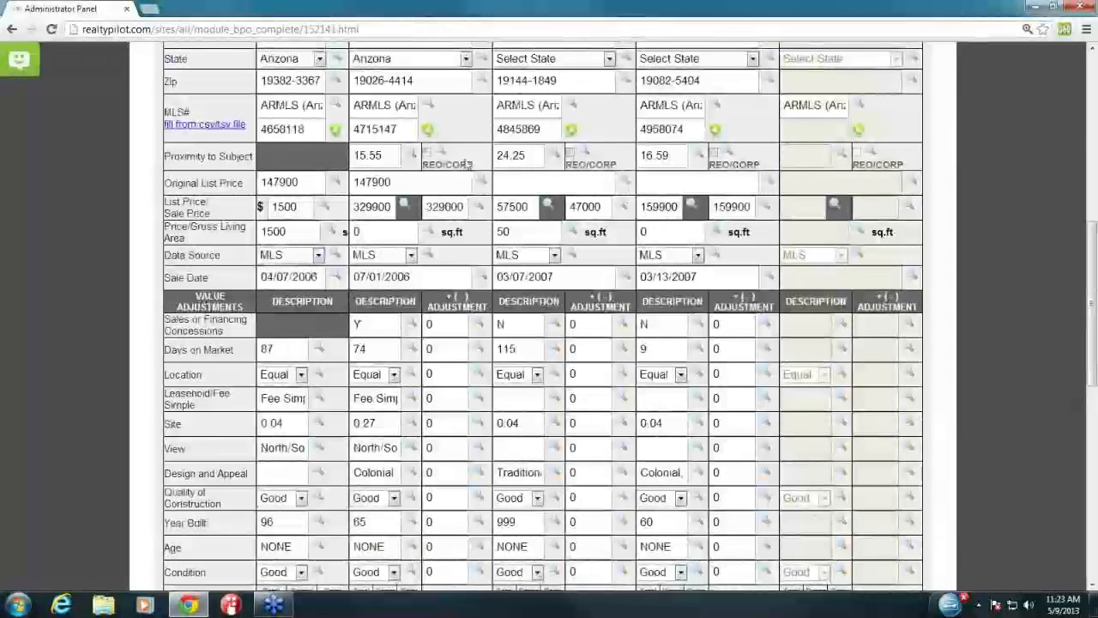
triple_click(446, 302)
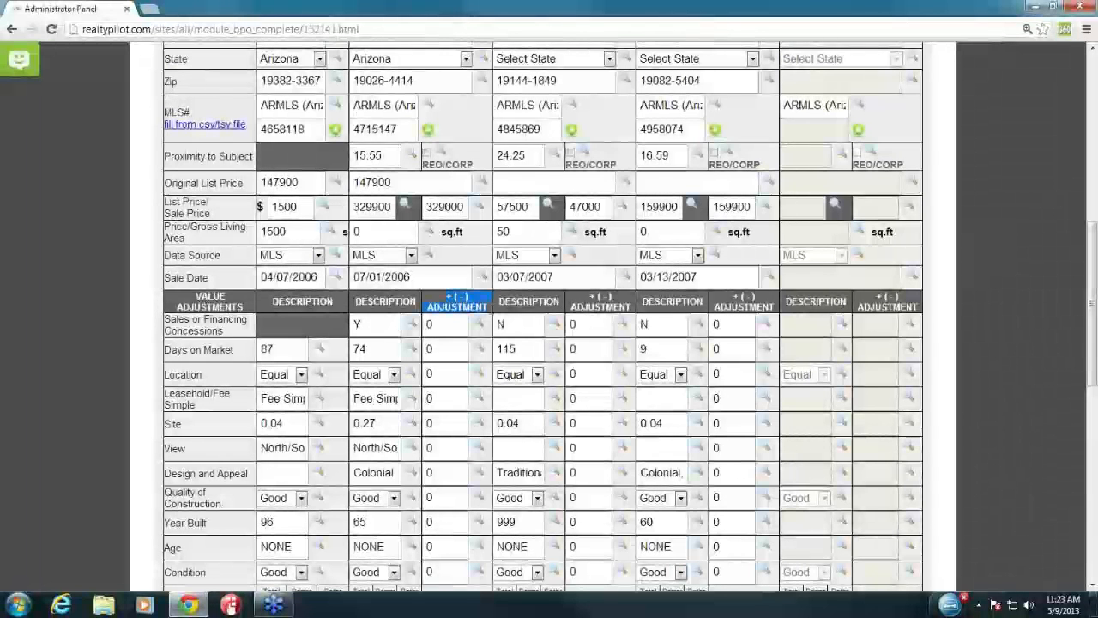
click(430, 350)
double_click(436, 399)
click(434, 424)
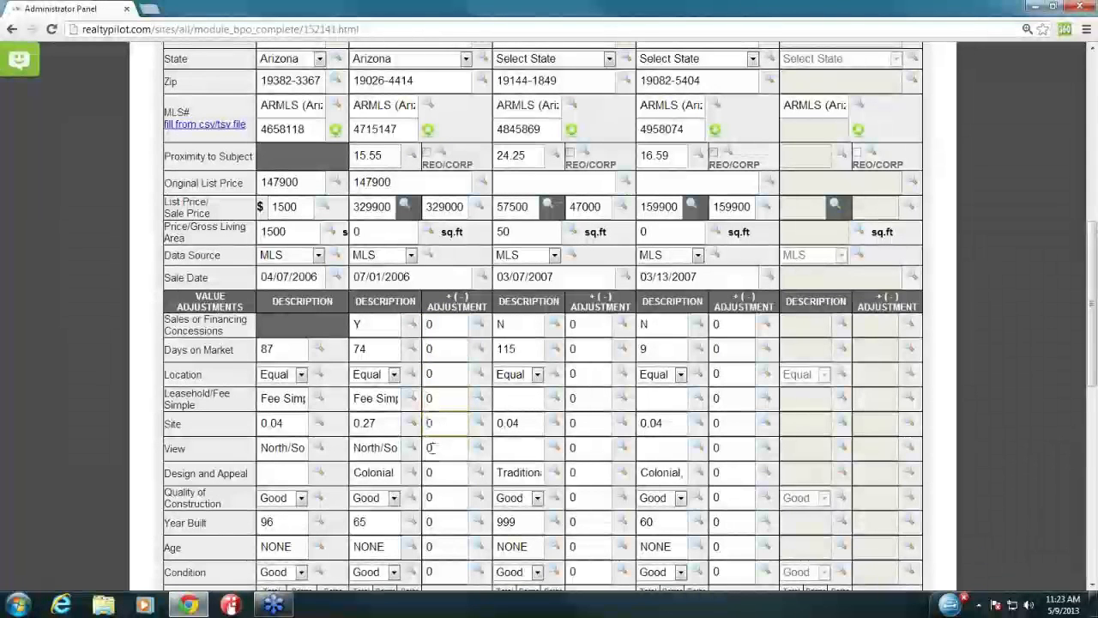
scroll(442, 452, down, 6)
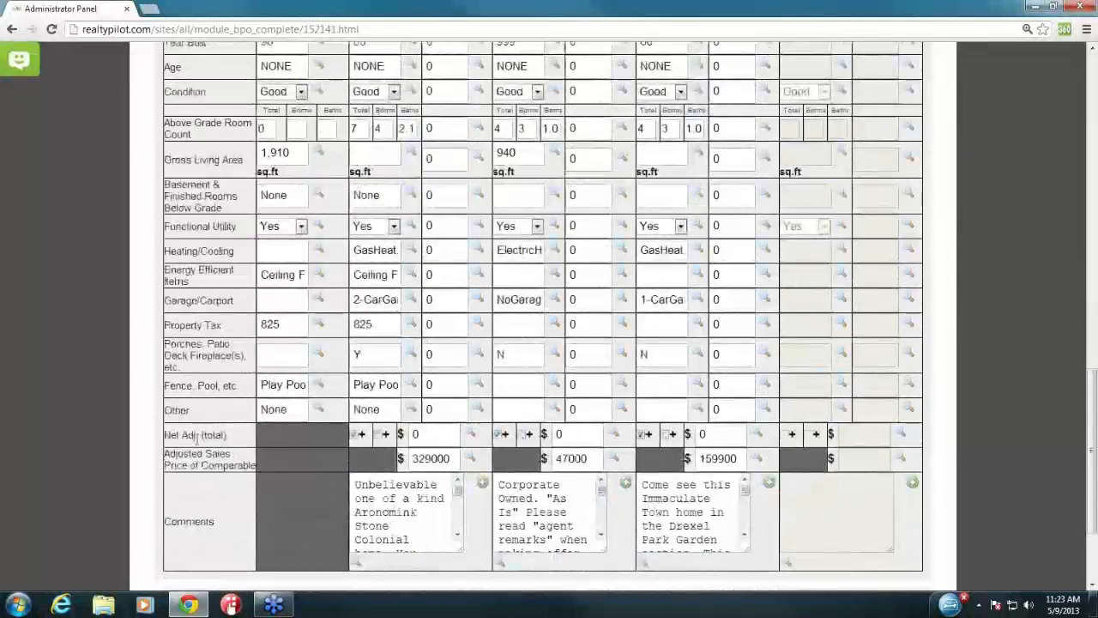
drag(164, 435, 239, 441)
click(204, 446)
drag(197, 464, 252, 466)
click(267, 461)
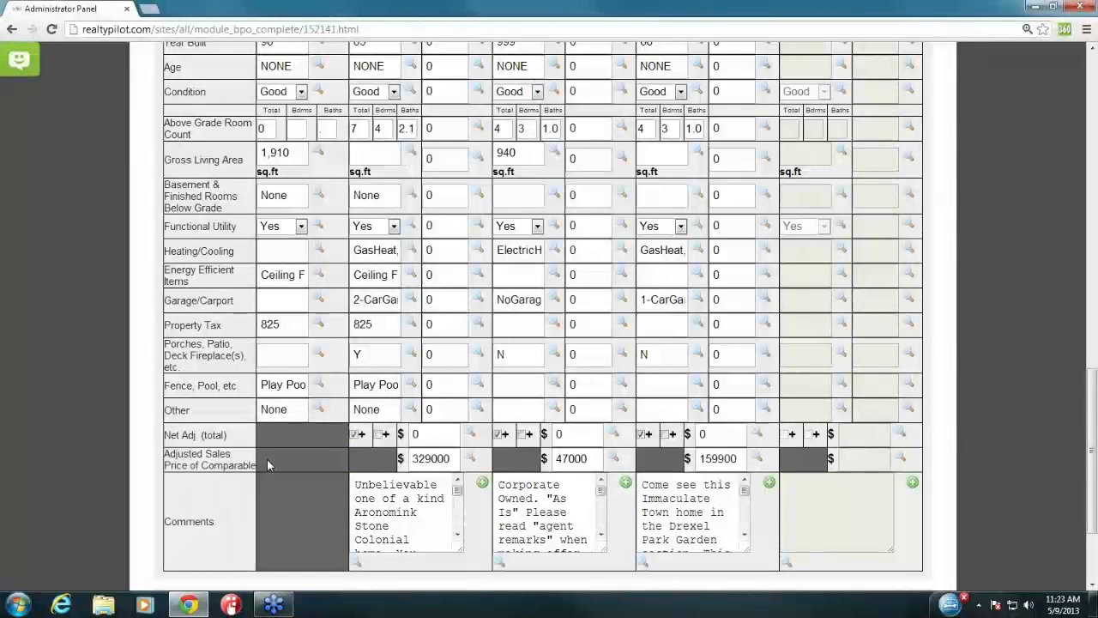
drag(164, 521, 211, 522)
click(372, 490)
drag(359, 486, 425, 543)
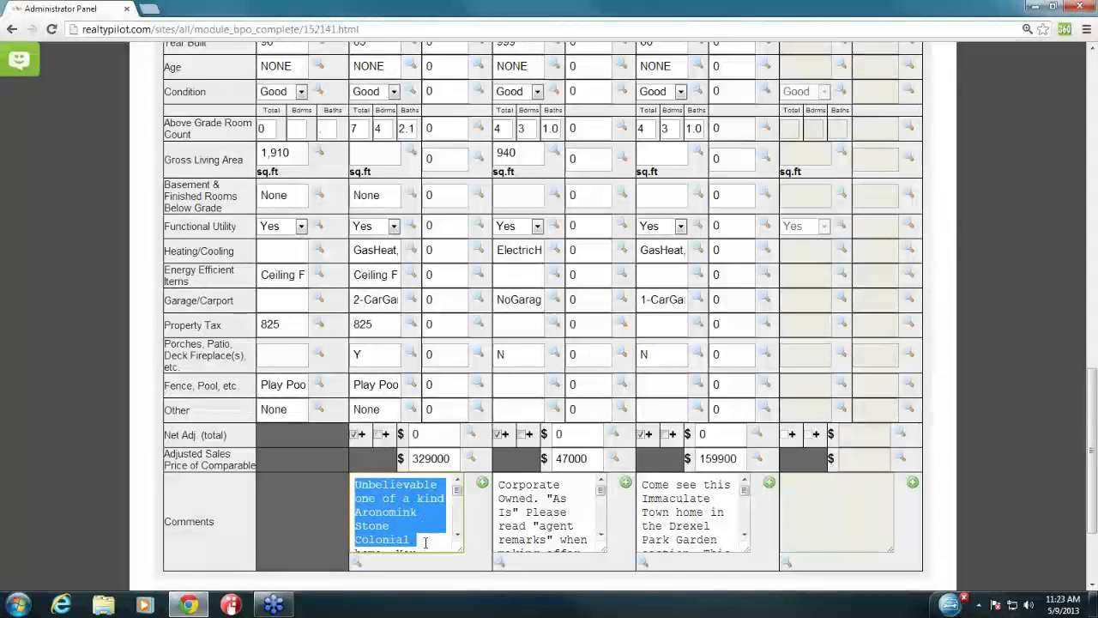
click(481, 555)
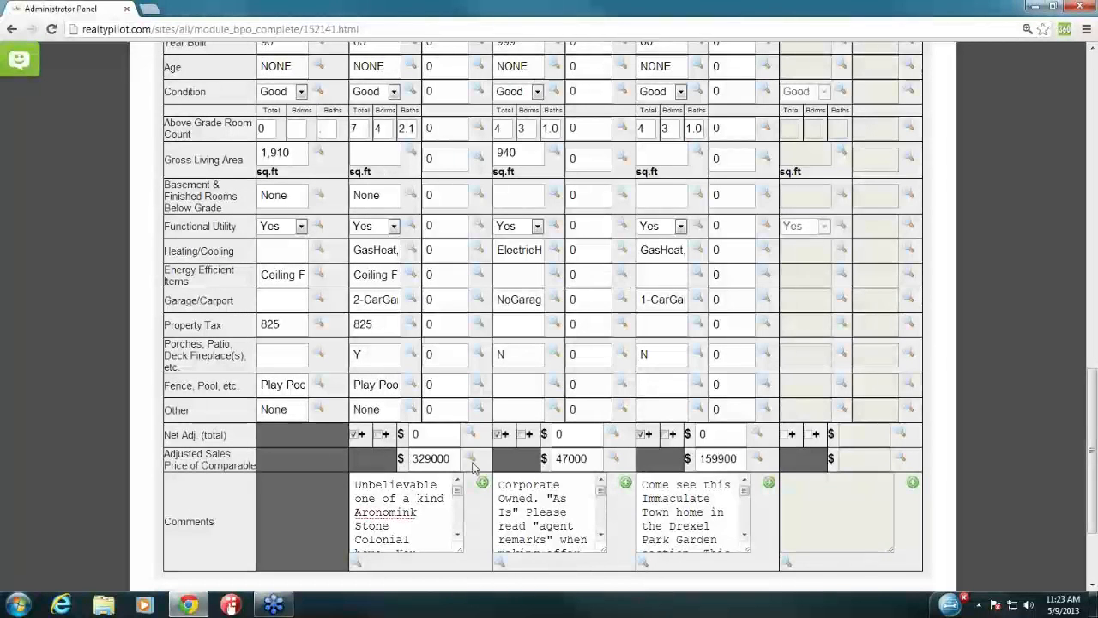
click(483, 483)
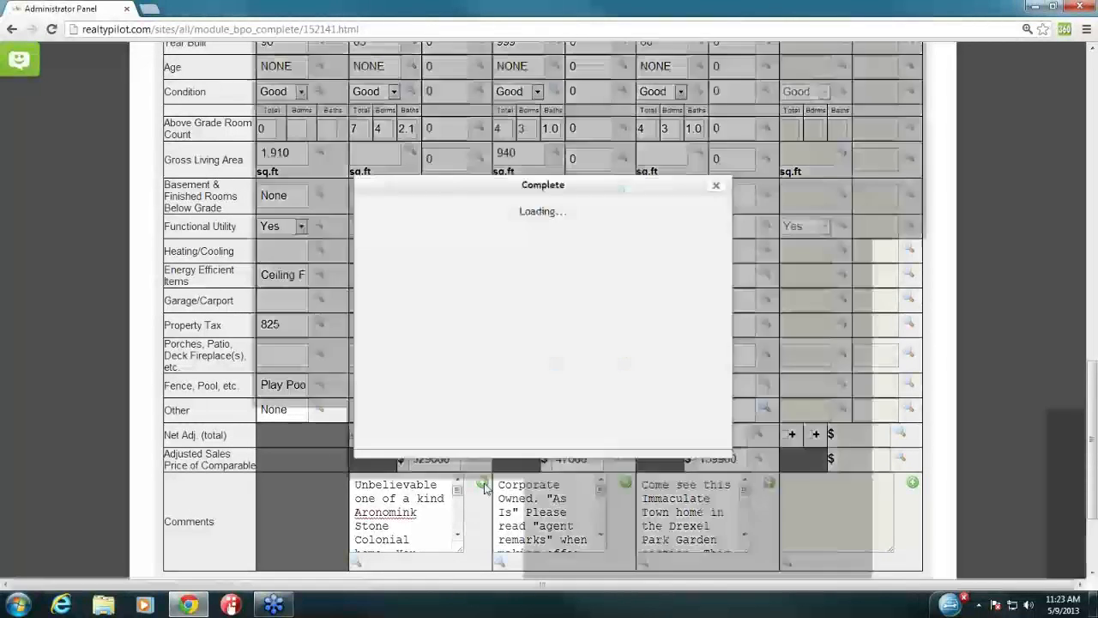
click(582, 211)
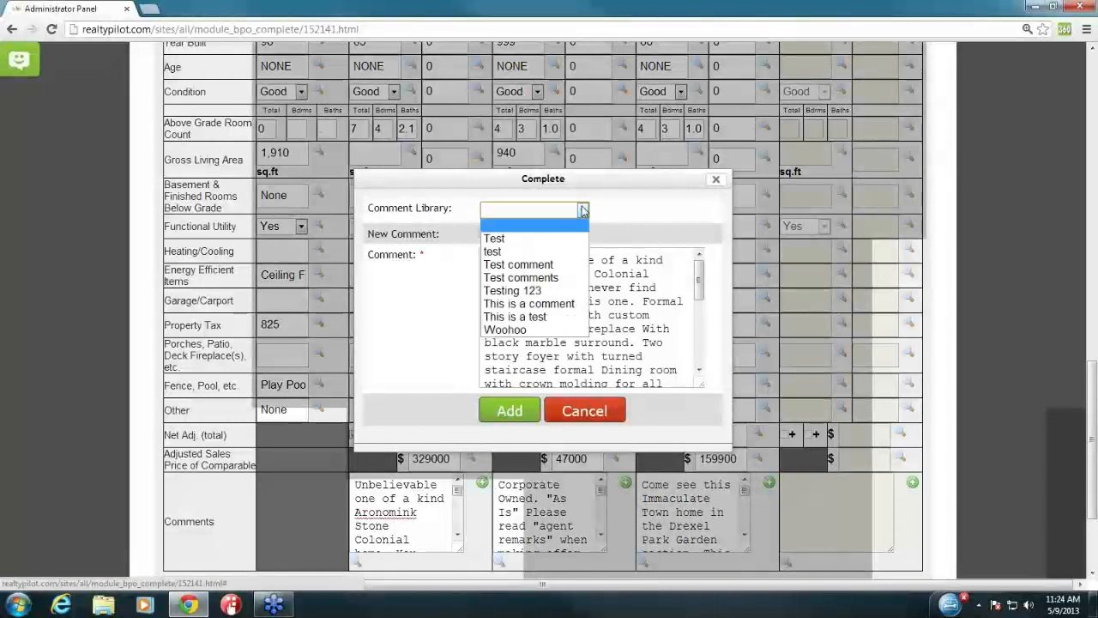
click(553, 240)
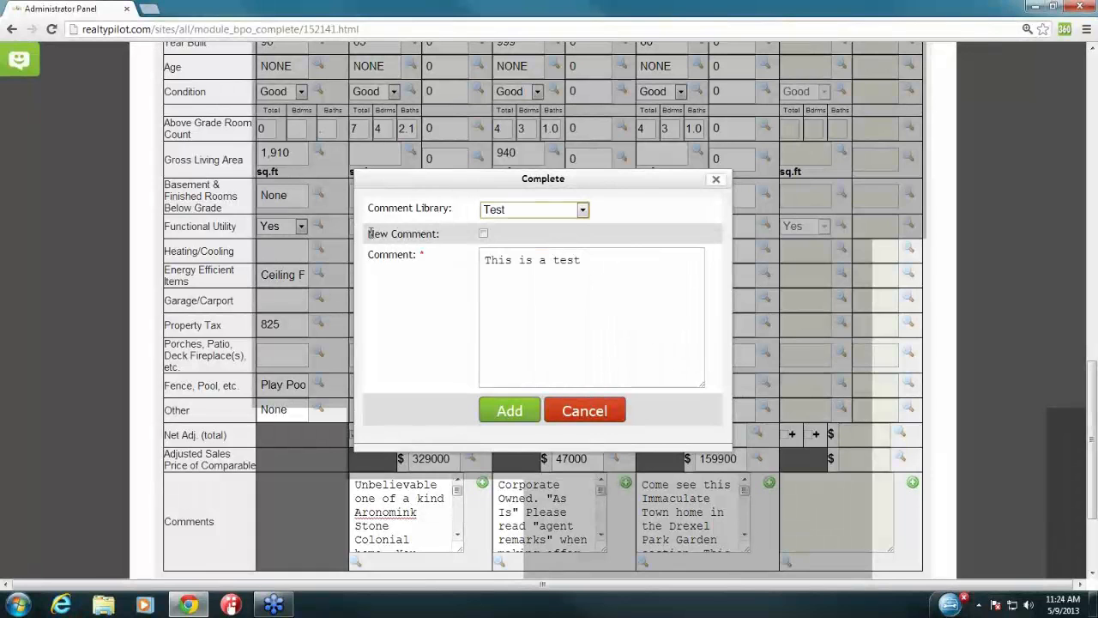
drag(369, 233, 441, 234)
click(483, 234)
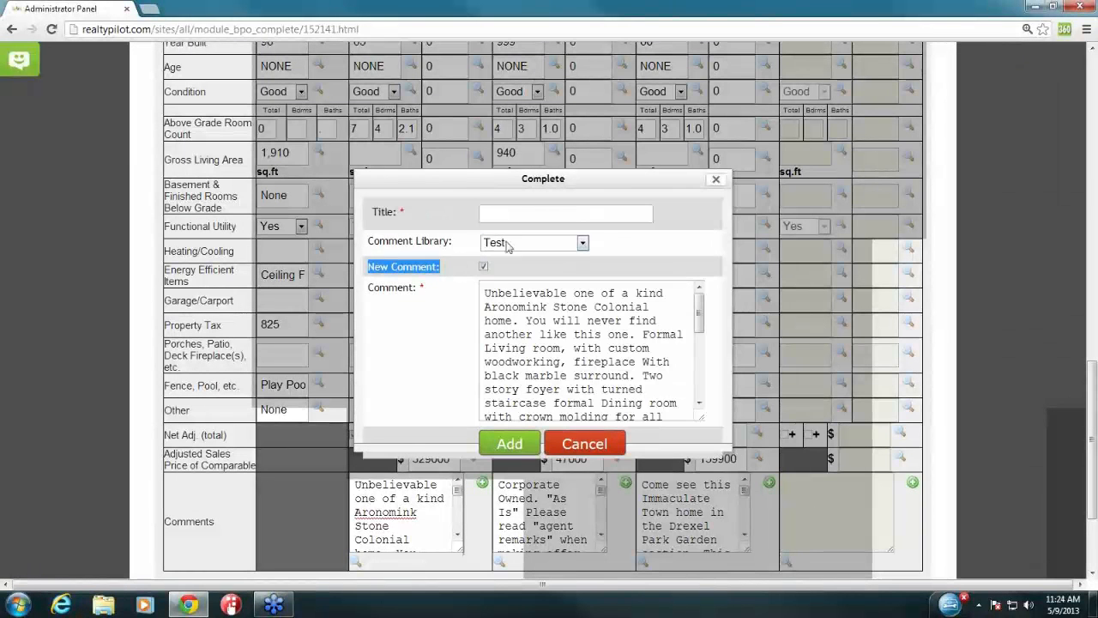
click(716, 179)
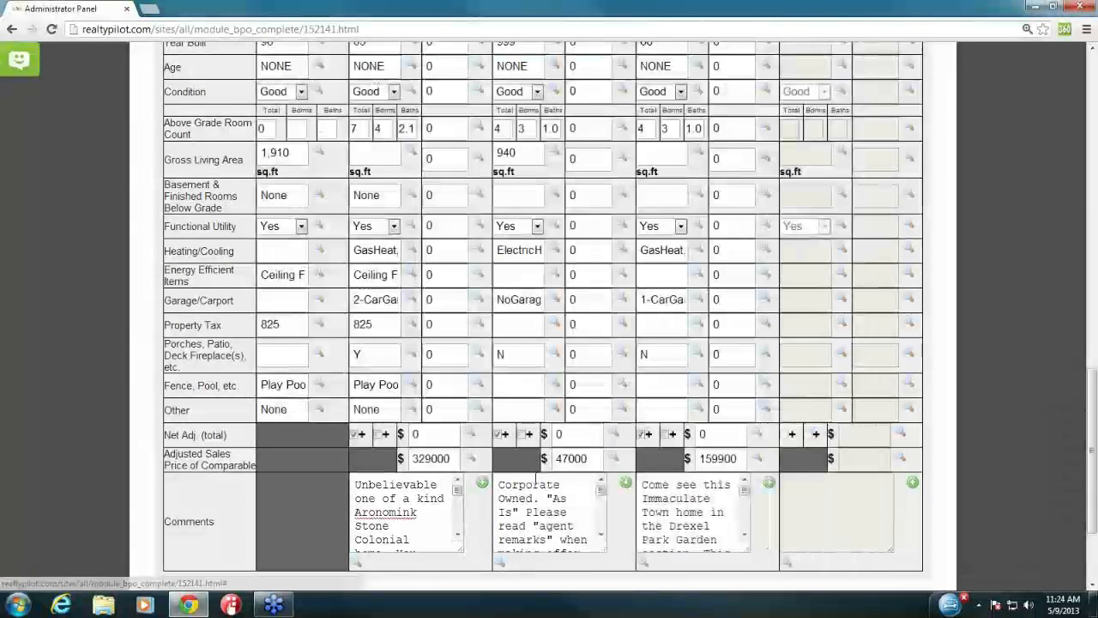
Step: Fill the red-flagged room counts and submit page 1, reaching the Stanley, Sheldon and Whitely comps
scroll(469, 470, down, 1)
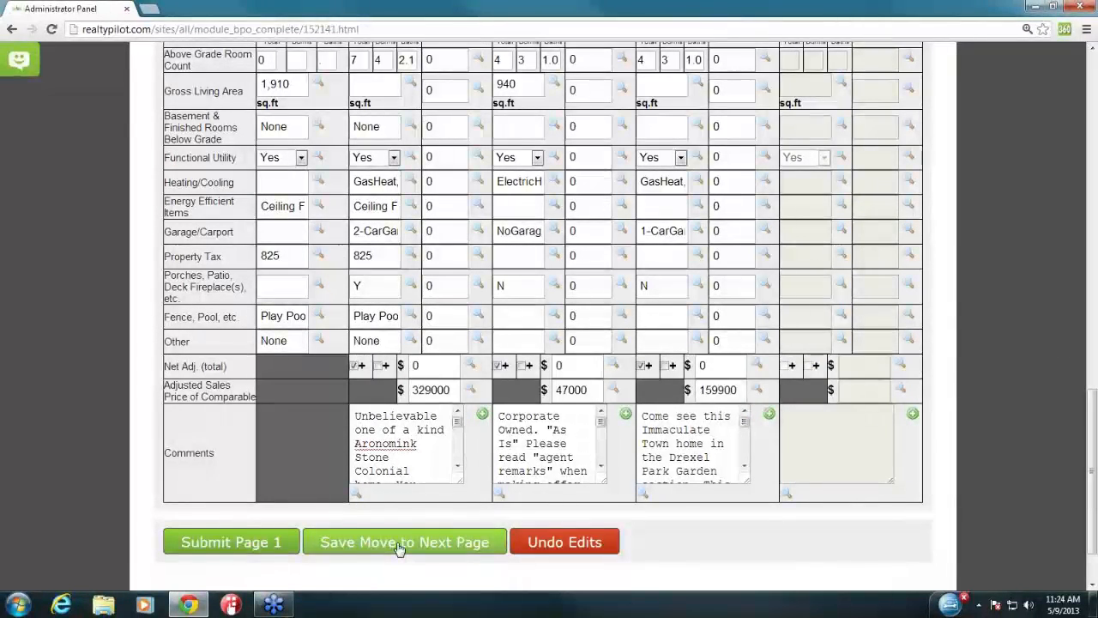
click(230, 543)
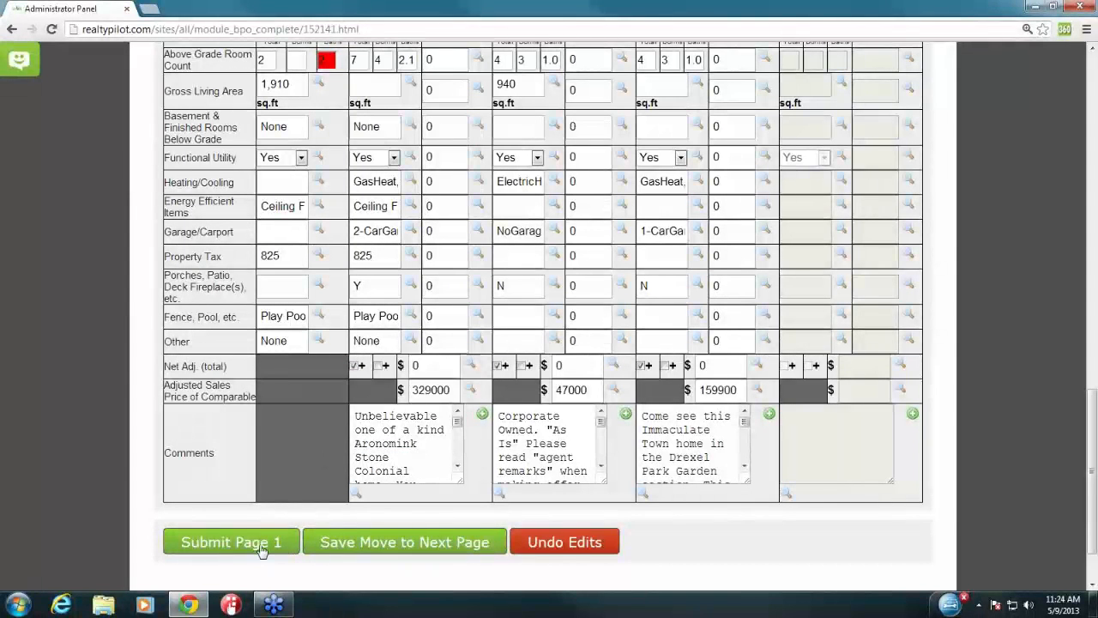
click(262, 544)
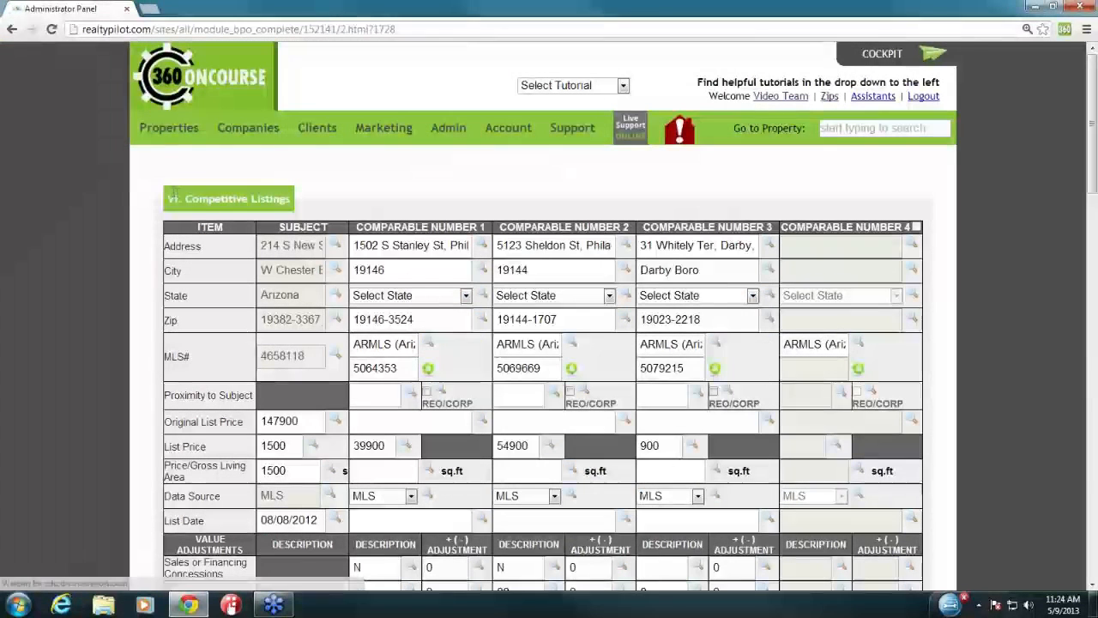
drag(184, 198, 308, 206)
click(309, 206)
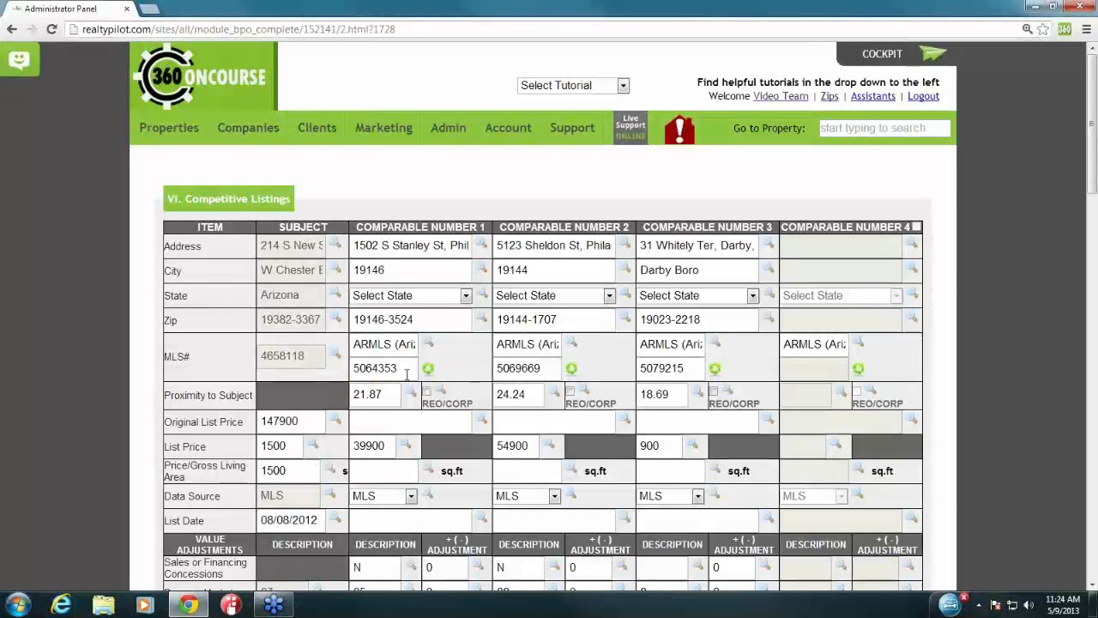
Step: Review the comparables and the Market Value table on page 2
scroll(488, 398, down, 3)
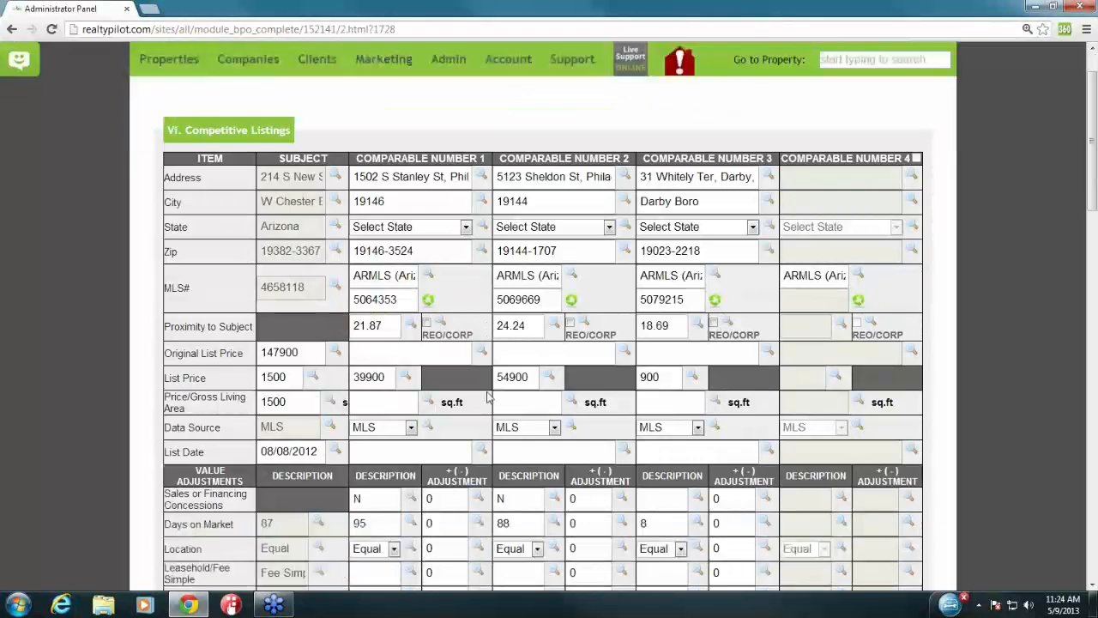
scroll(466, 473, down, 5)
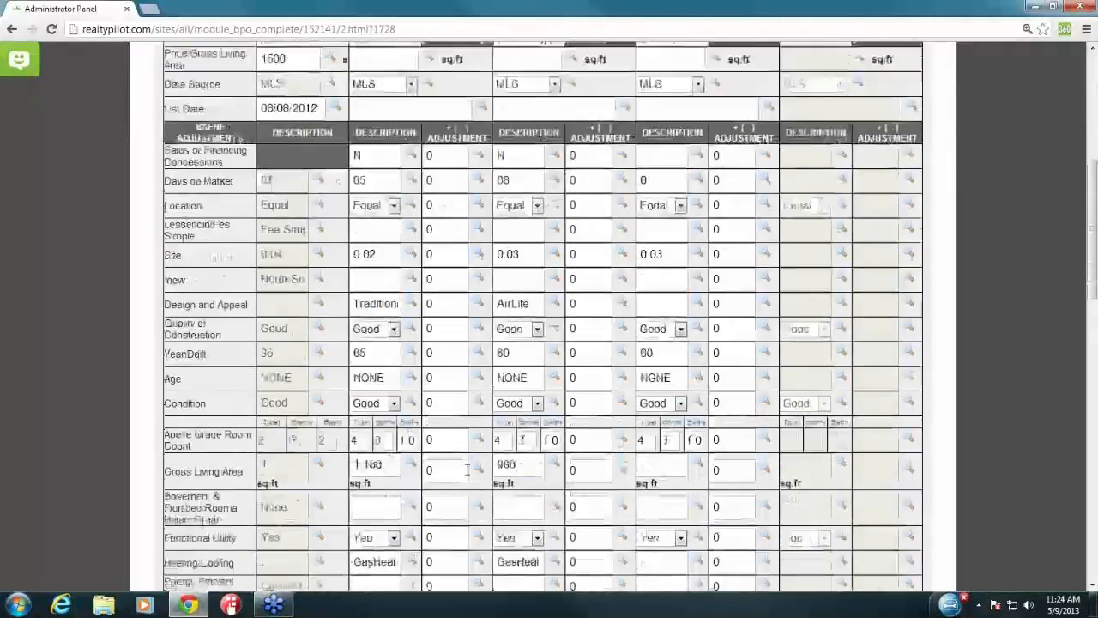
scroll(429, 480, down, 3)
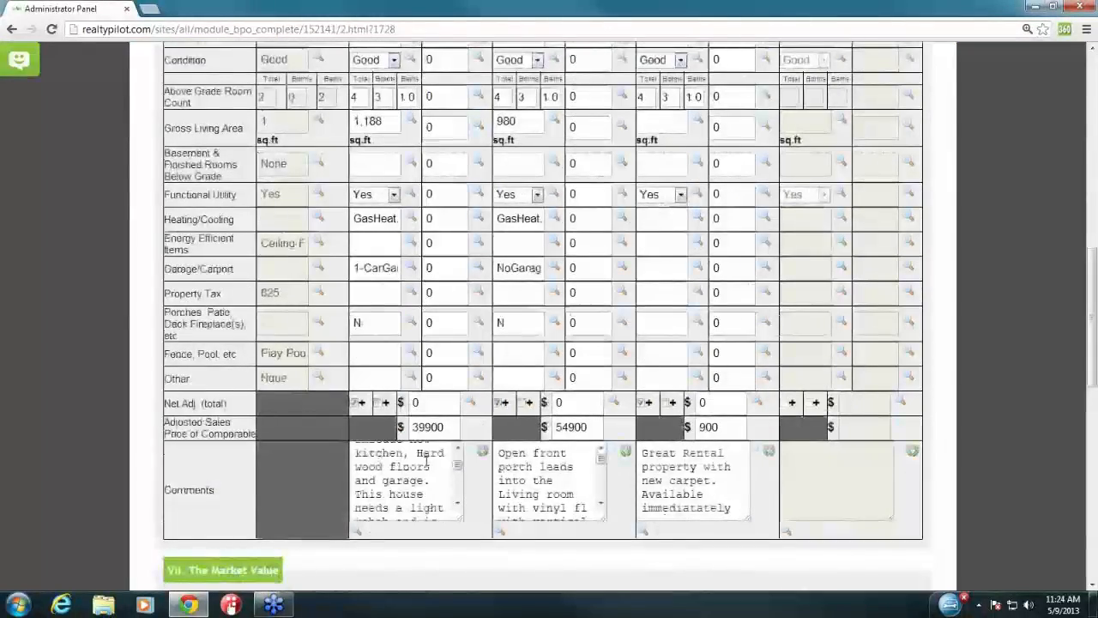
scroll(316, 490, down, 2)
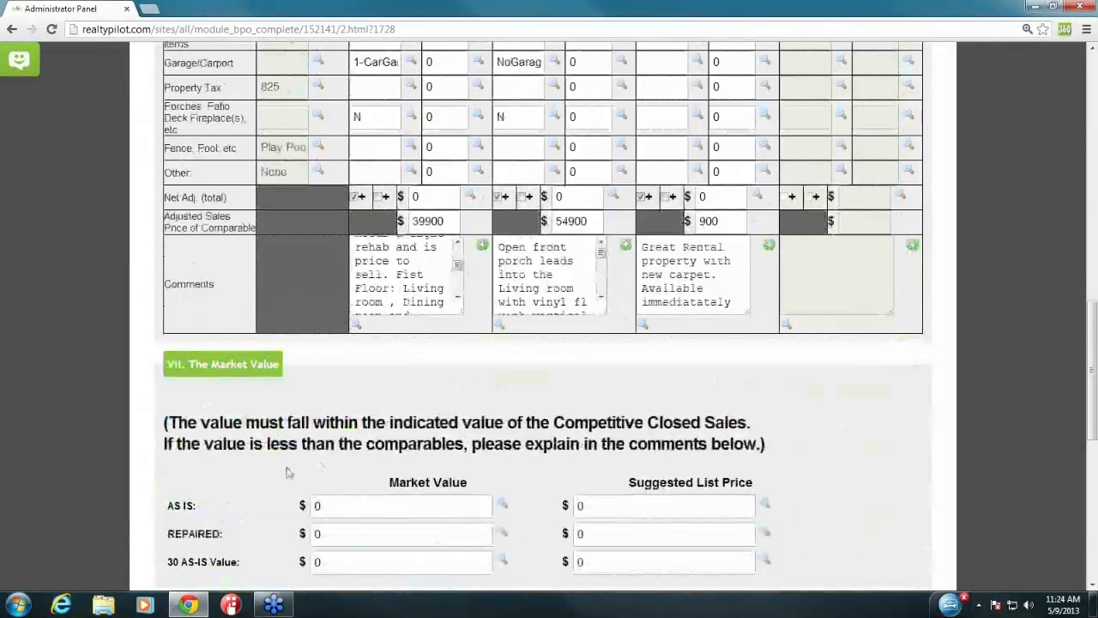
drag(164, 571, 237, 563)
click(238, 563)
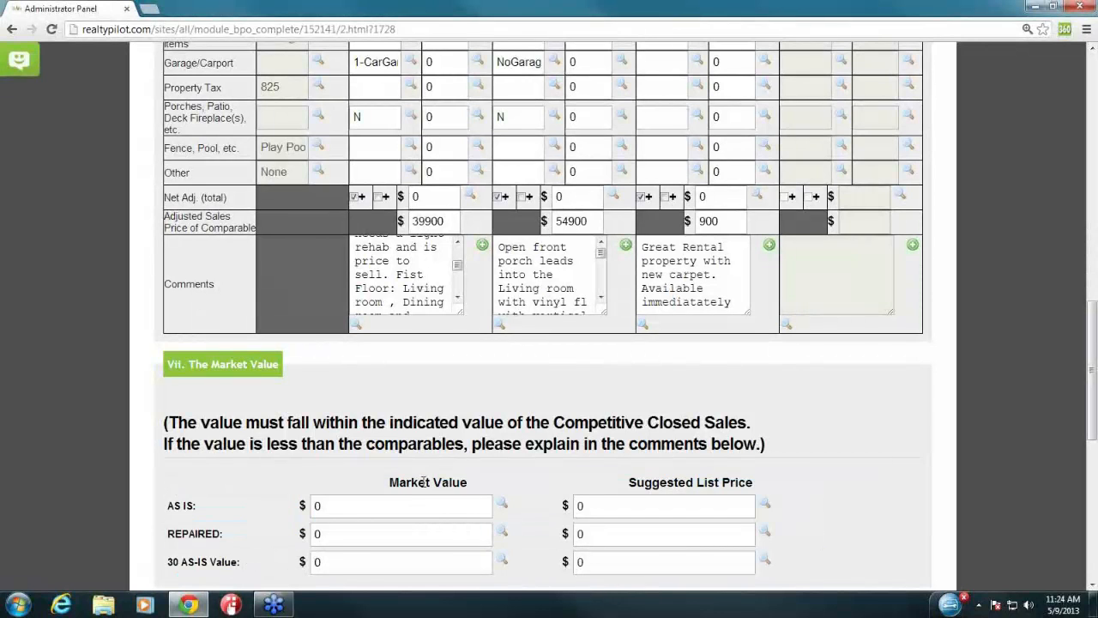
Step: Check the Comments section and general comments box, then submit page 2
scroll(871, 501, down, 3)
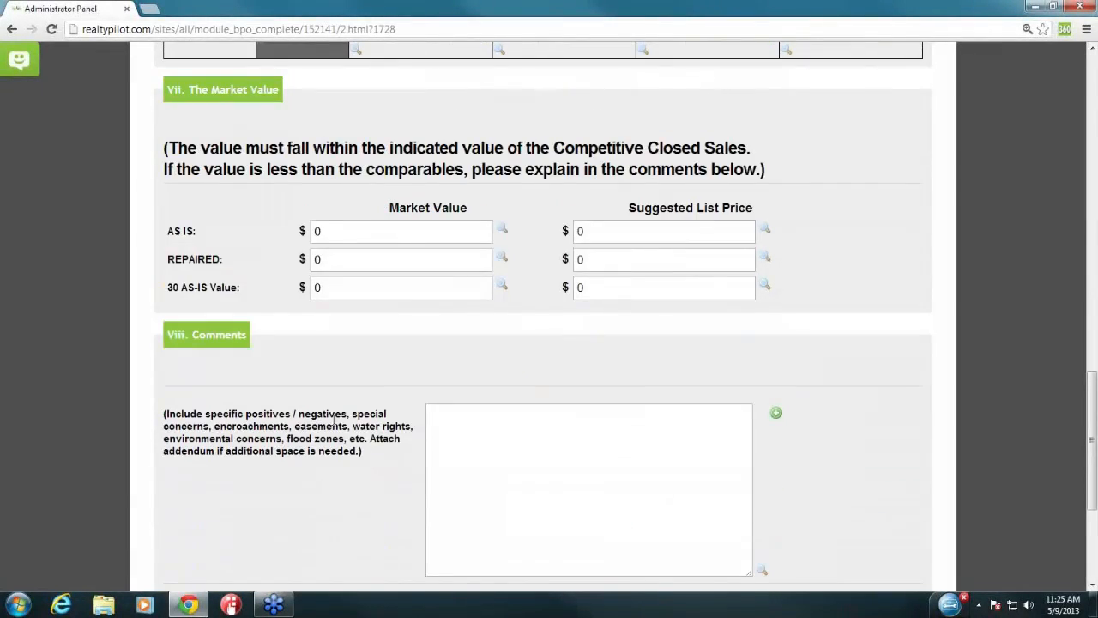
drag(169, 335, 253, 343)
click(422, 424)
click(447, 429)
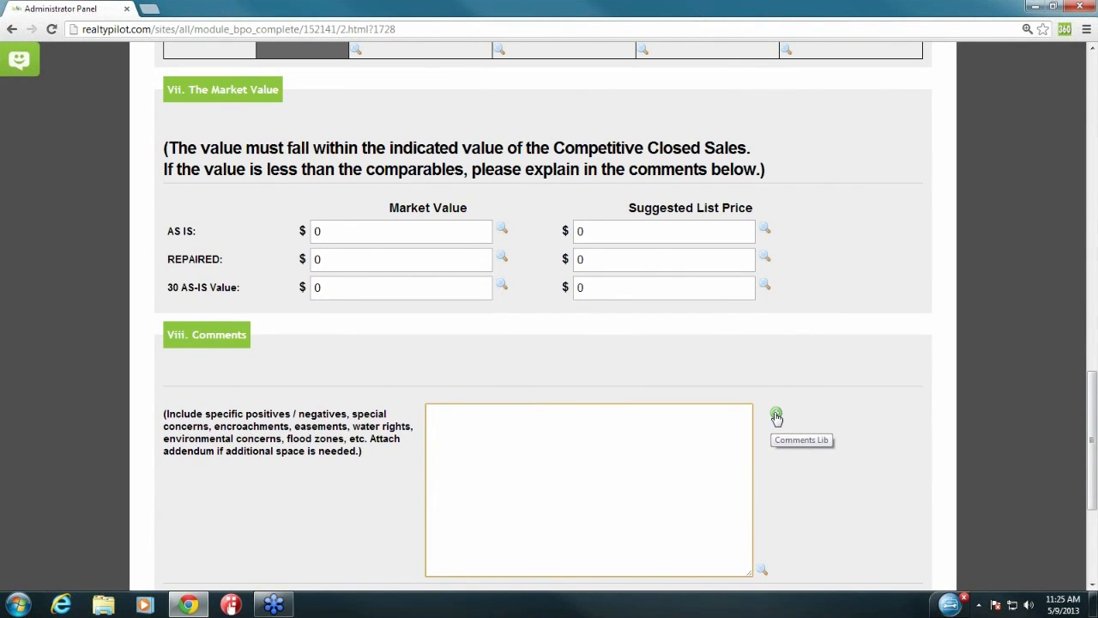
click(816, 474)
scroll(814, 471, down, 1)
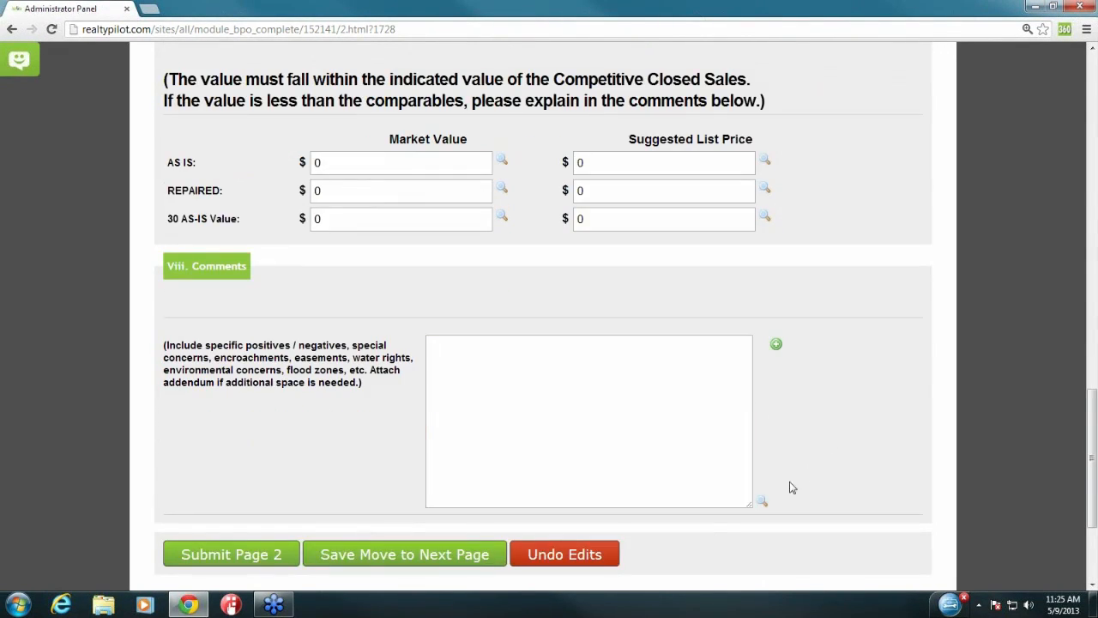
click(255, 556)
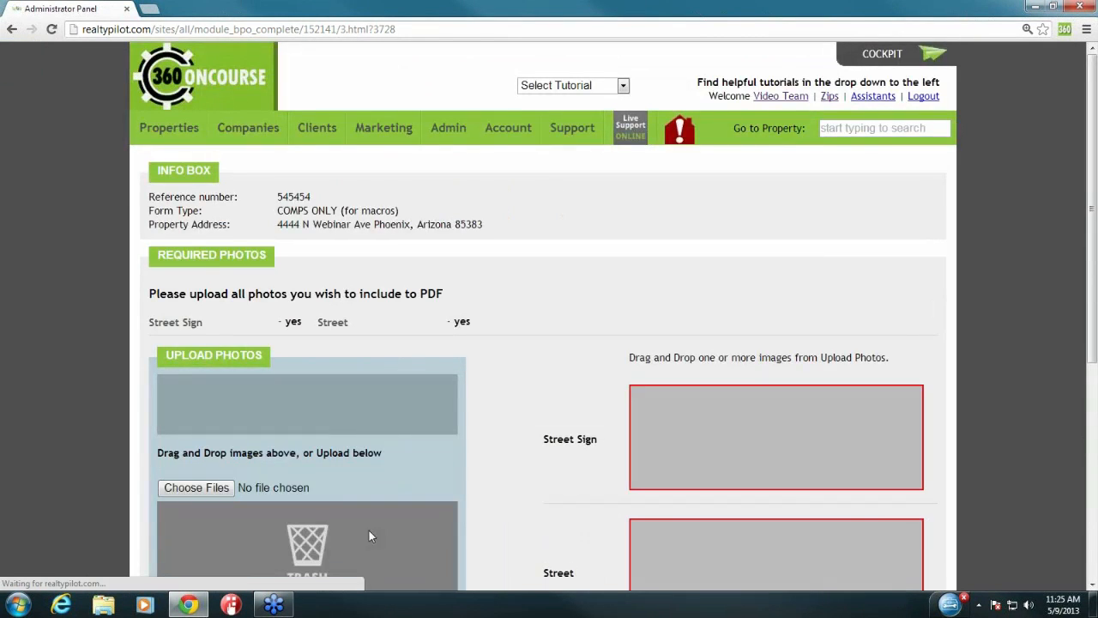
Step: Upload Chrysanthemum, Desert and Hydrangeas from Pictures > Sample Pictures as BPO photos
scroll(506, 481, down, 1)
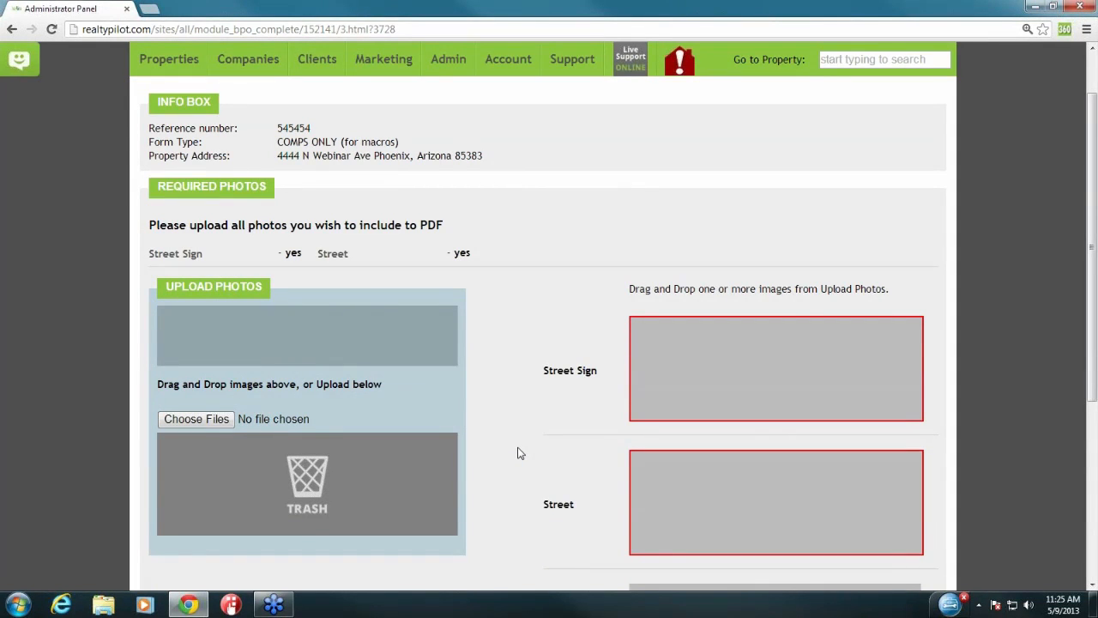
click(203, 424)
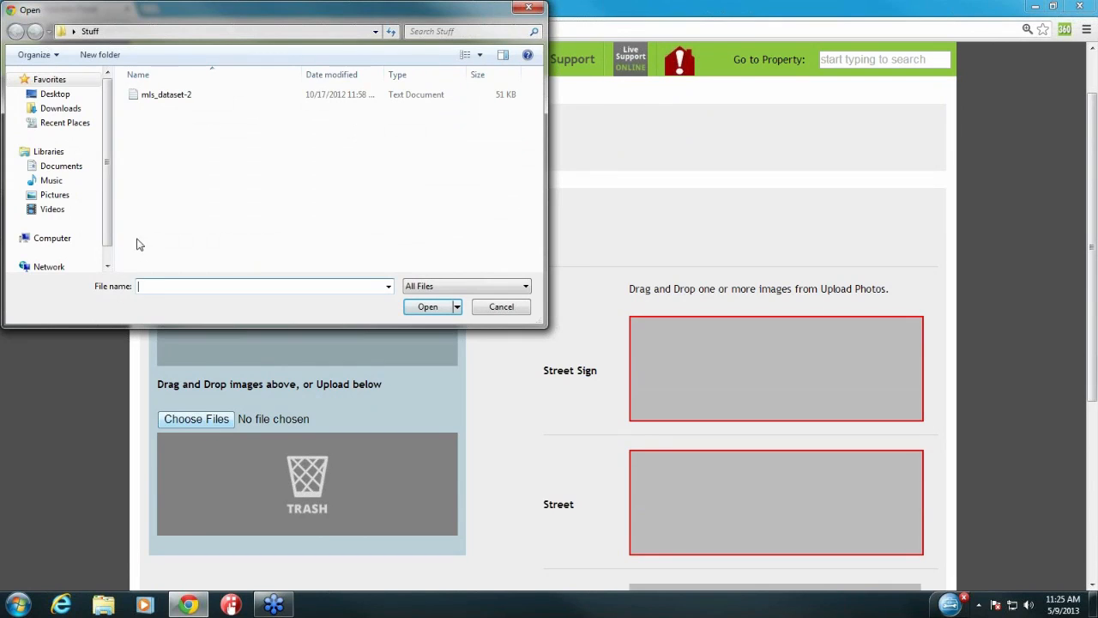
click(56, 198)
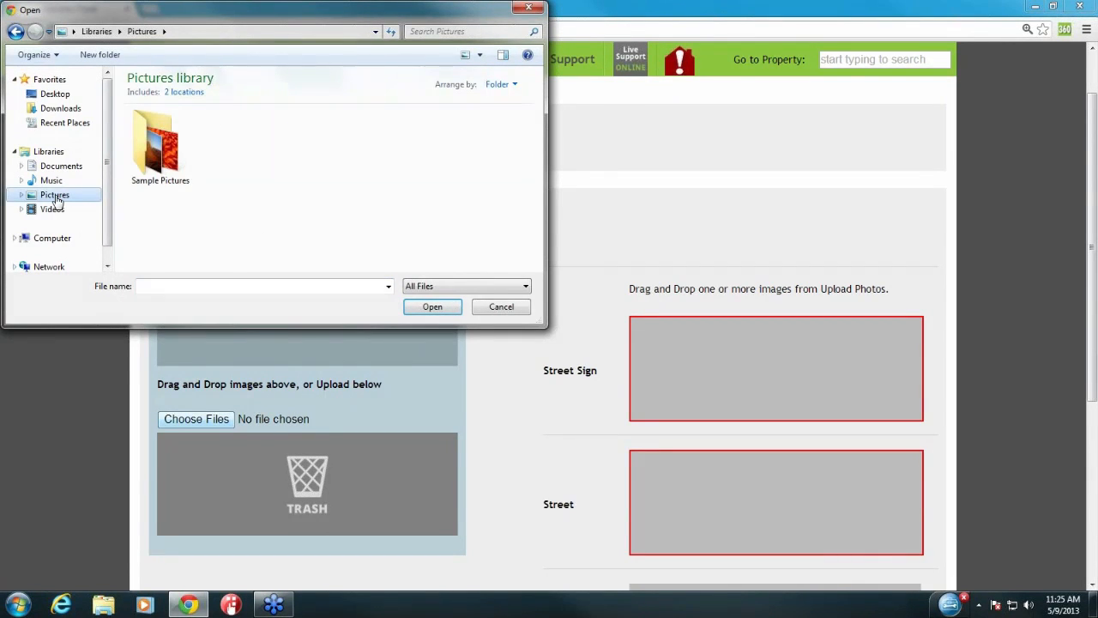
double_click(160, 146)
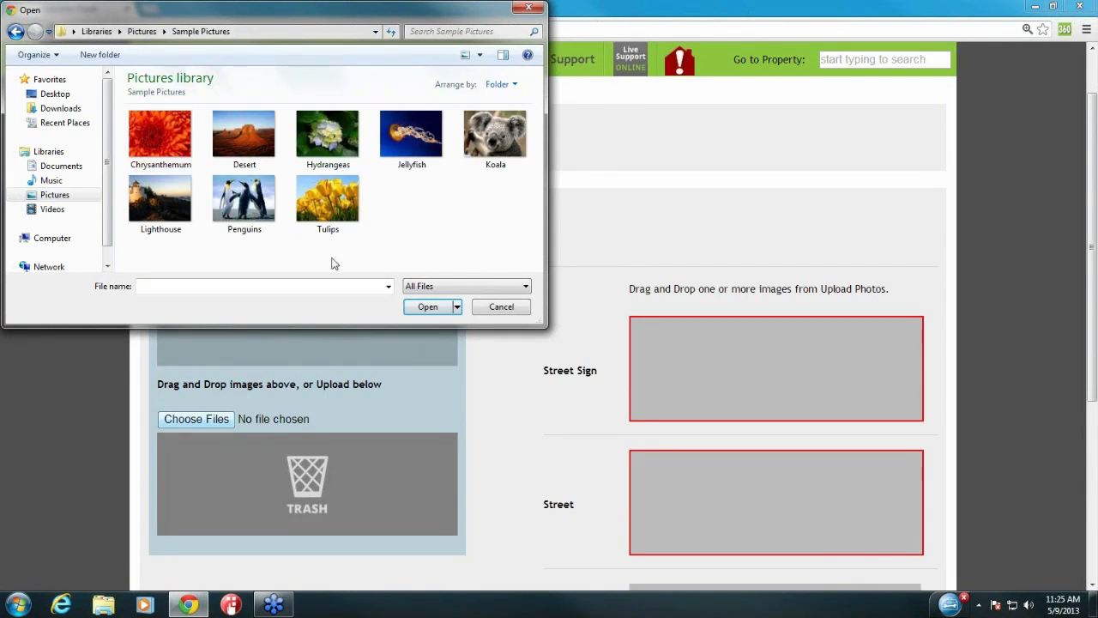
click(161, 137)
ctrl+click(276, 146)
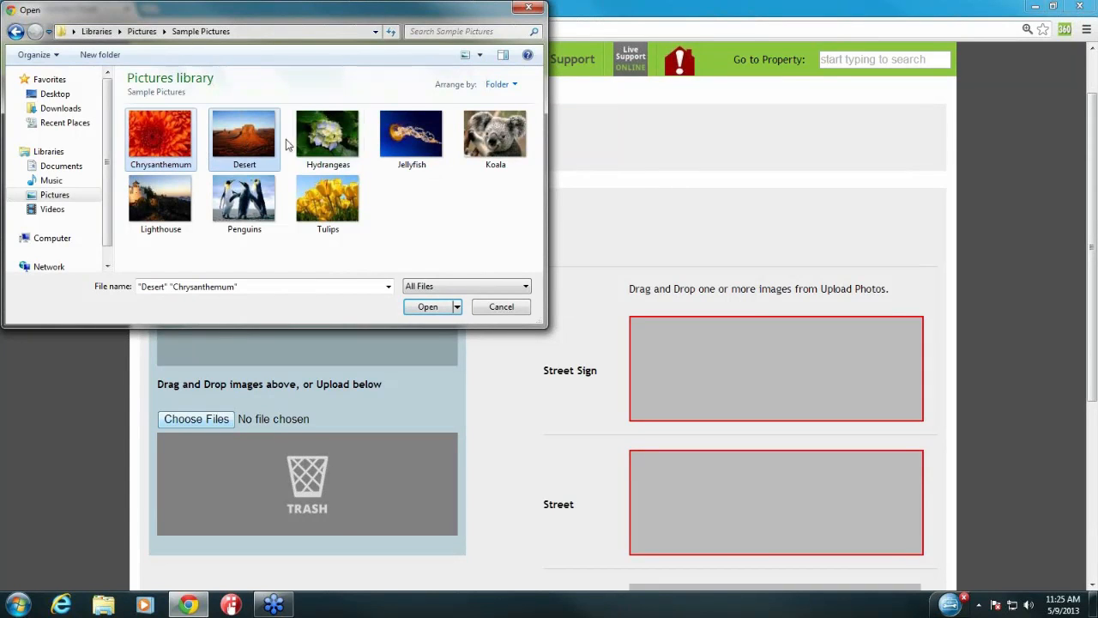
ctrl+click(315, 144)
click(440, 310)
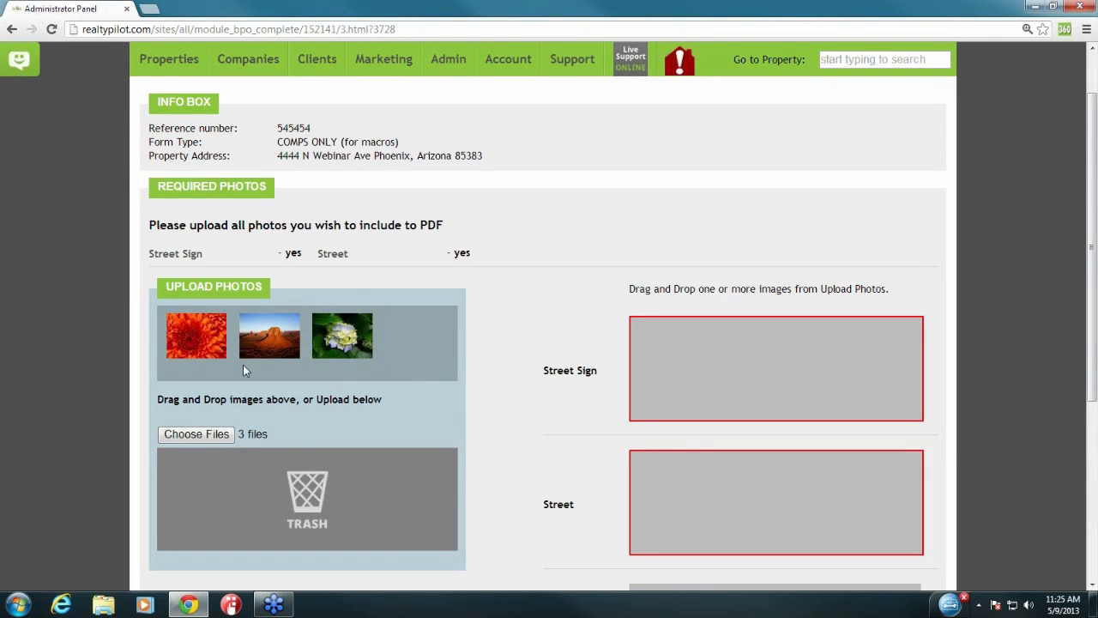
Step: Place Hydrangeas in Street Sign and Chrysanthemum in Street, trash Desert, and save the form
drag(343, 336, 701, 344)
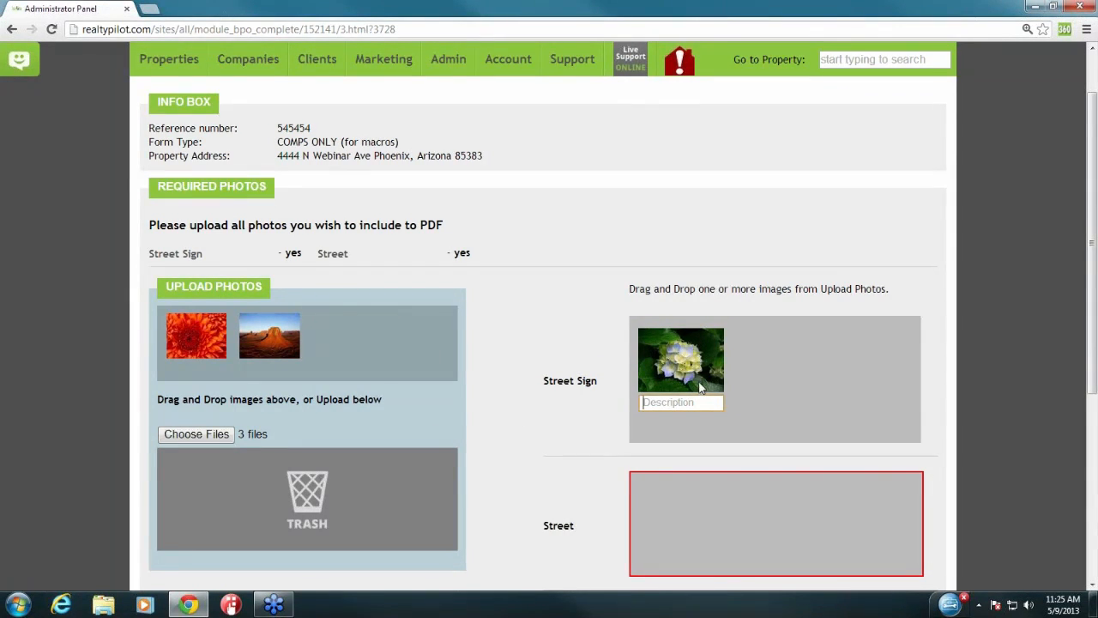
drag(292, 344, 869, 386)
scroll(635, 341, down, 2)
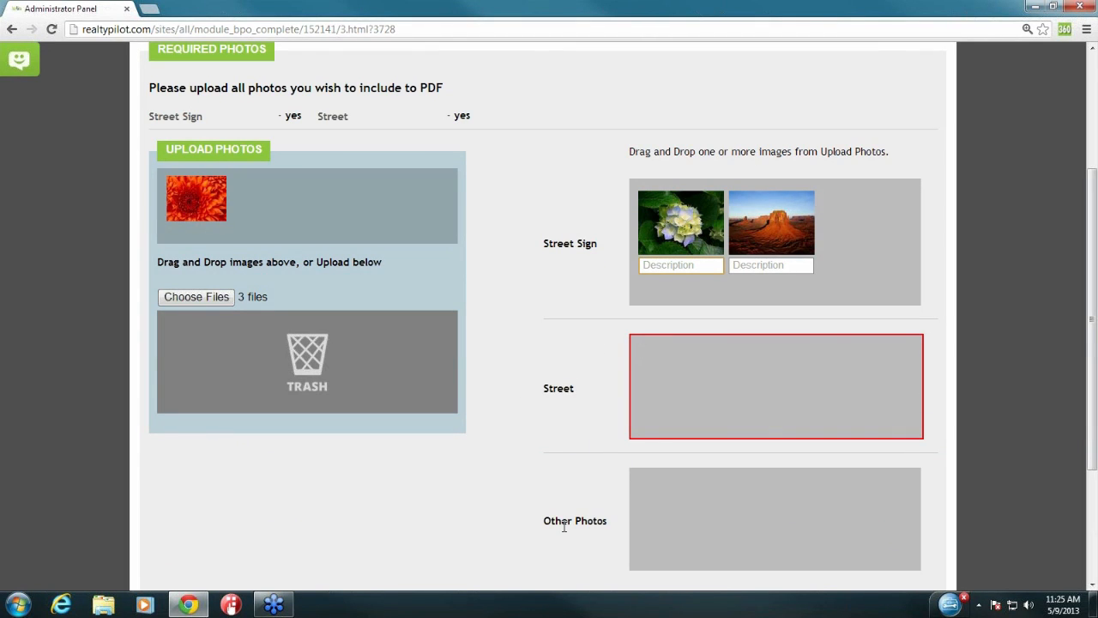
drag(201, 197, 713, 378)
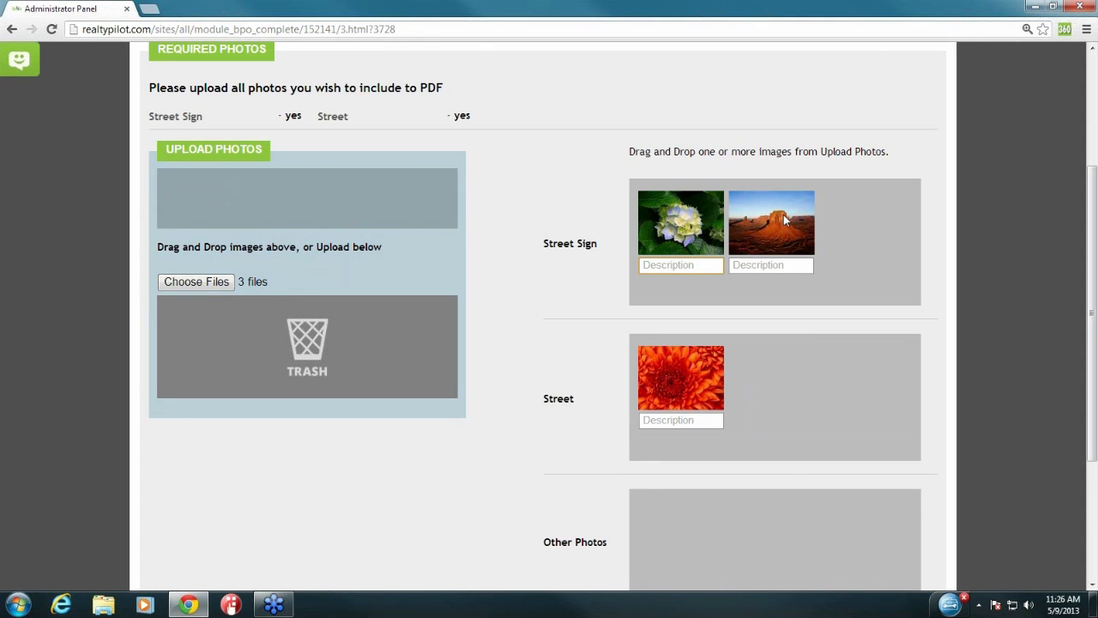
drag(783, 215, 288, 340)
scroll(559, 394, down, 3)
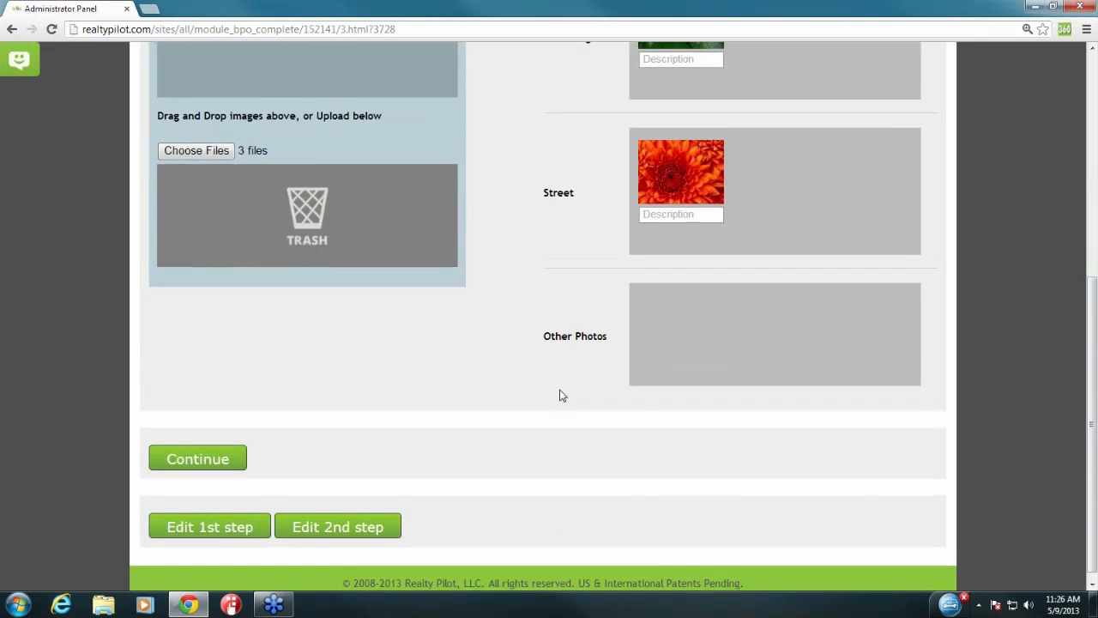
click(197, 450)
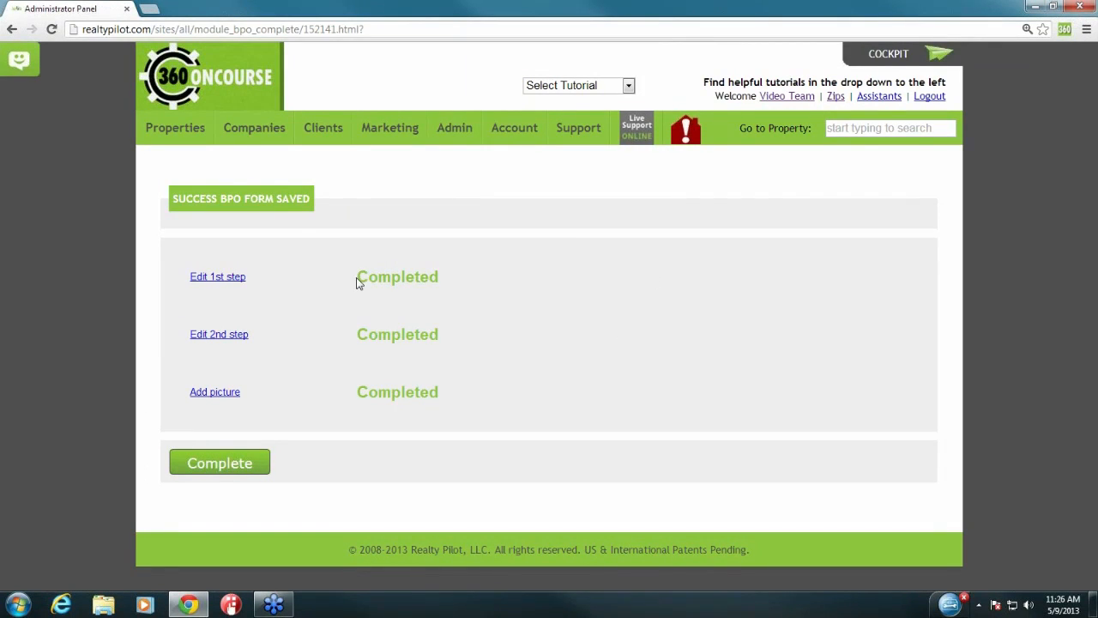
Step: Confirm all steps show Completed and mark the BPO complete to return to Active BPOs
drag(358, 284, 446, 281)
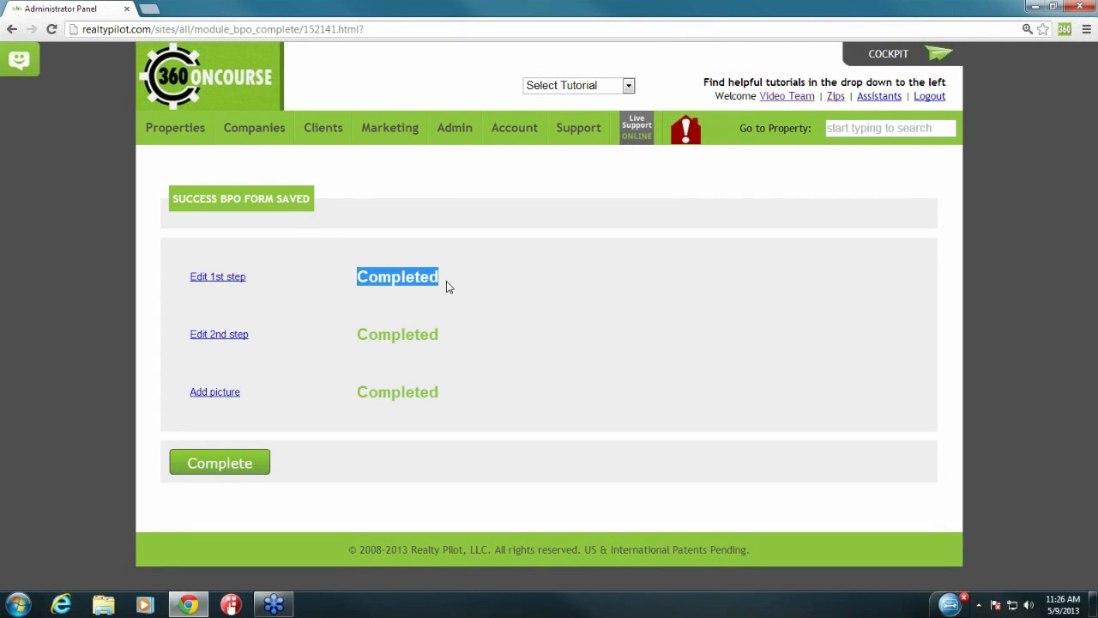
click(447, 287)
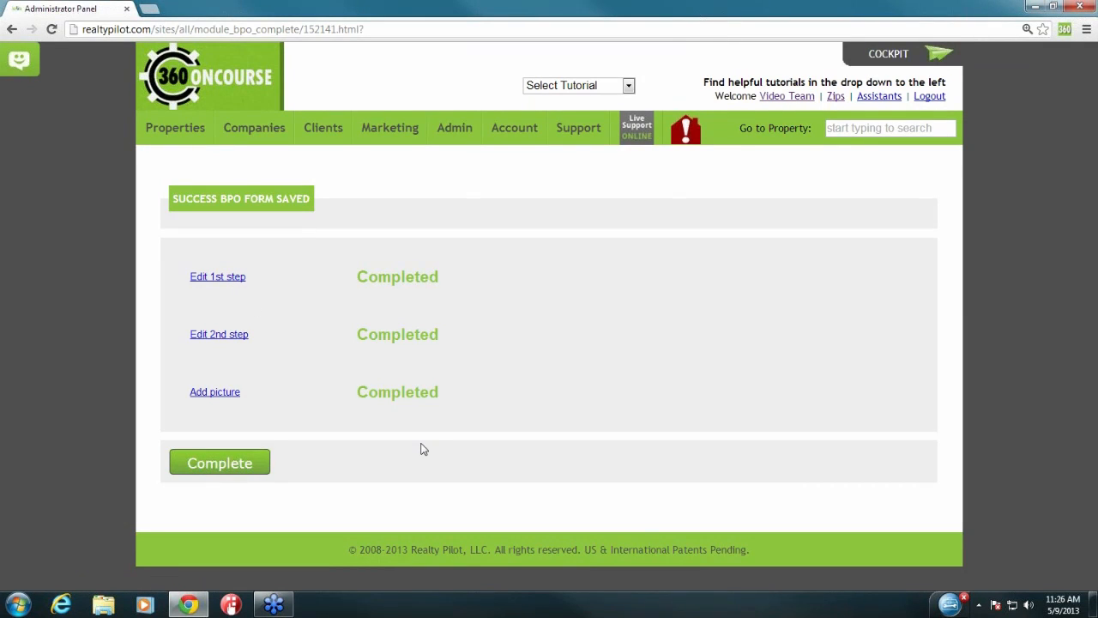
click(230, 470)
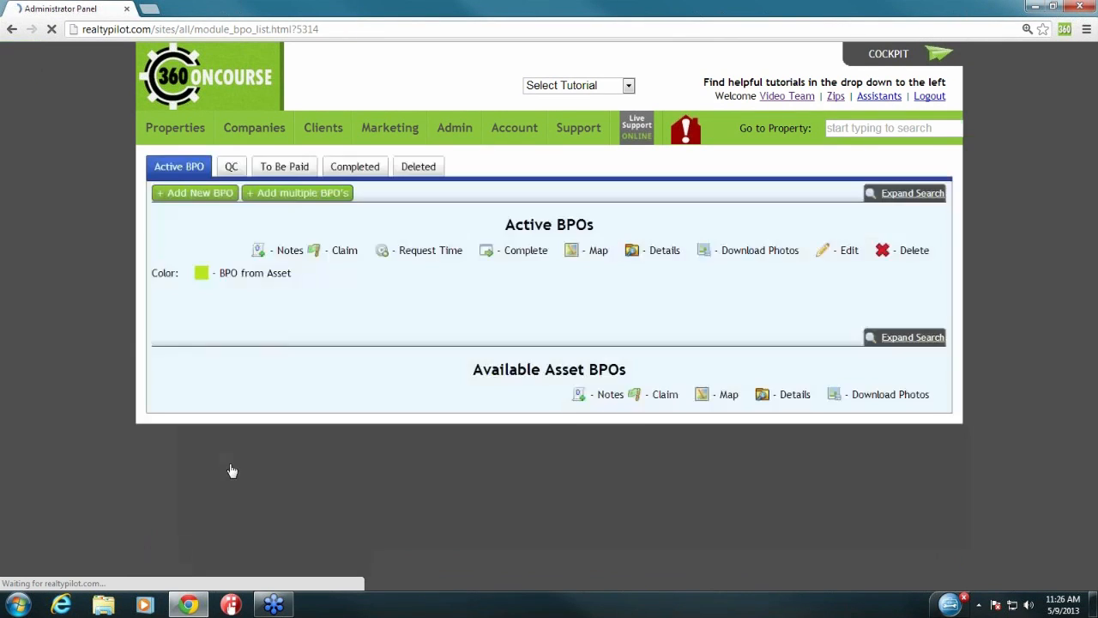
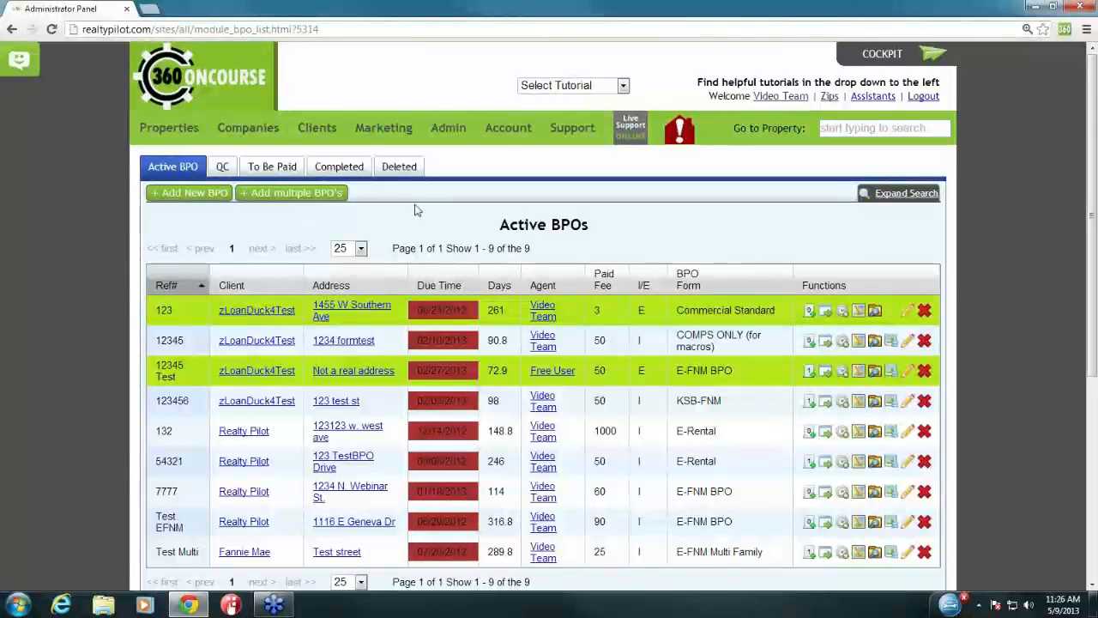
Step: Show the Completed BPOs list, page 1 of 3 with 53 BPOs
click(354, 169)
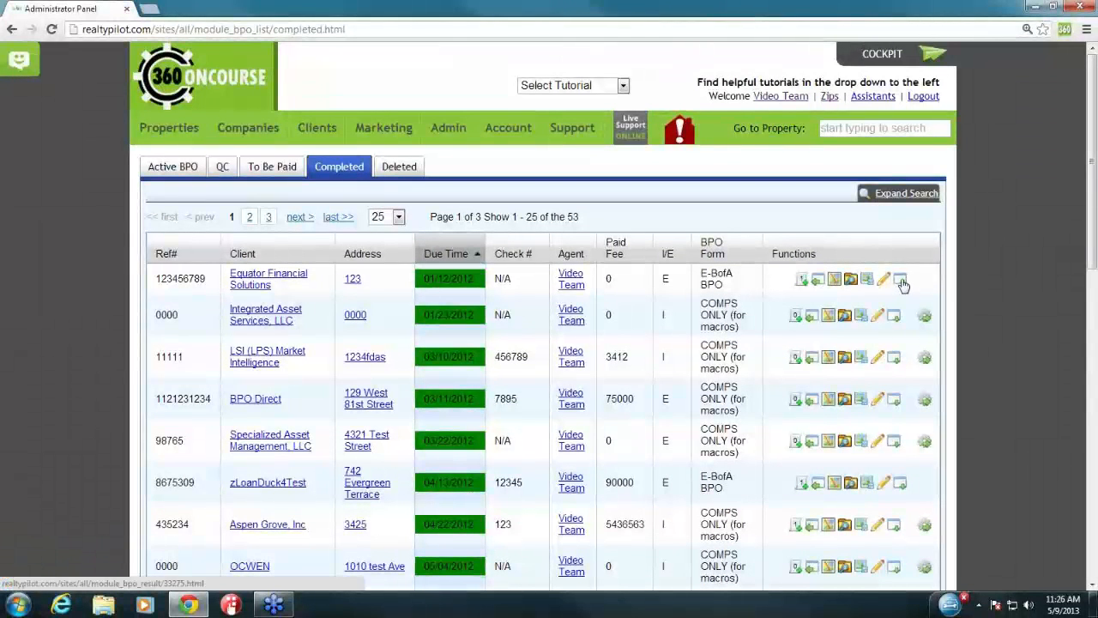
click(901, 284)
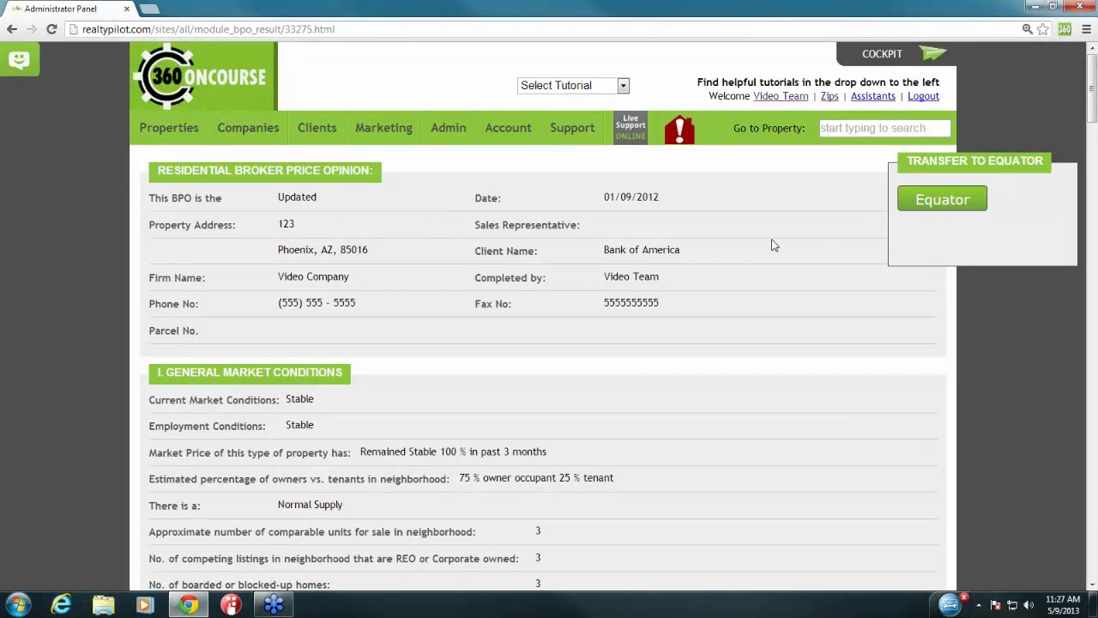
key(BackSpace)
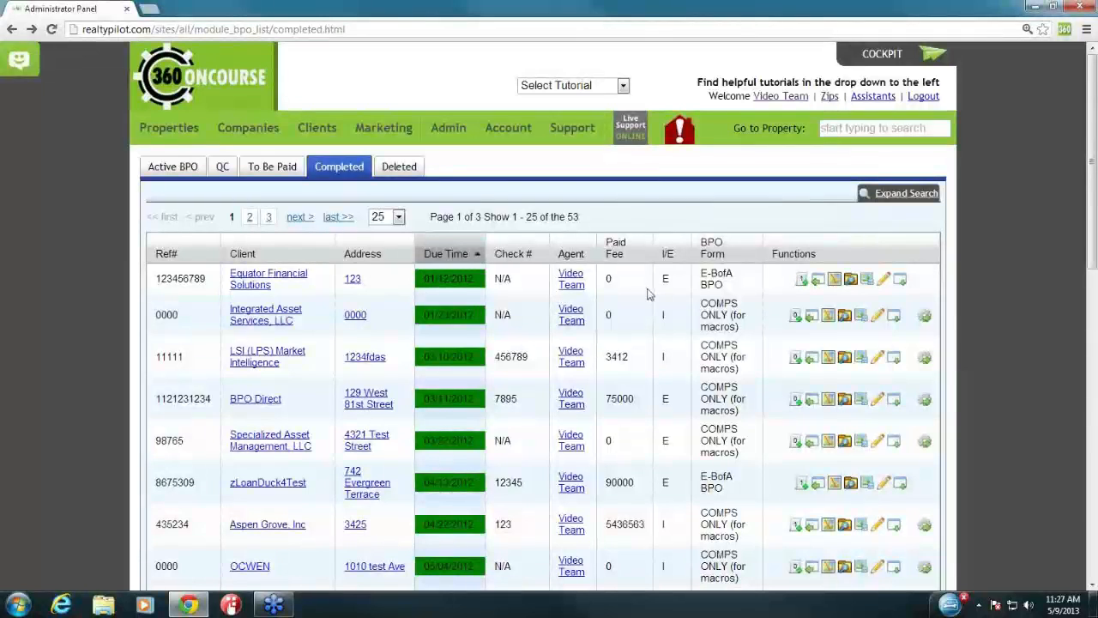
scroll(659, 316, down, 4)
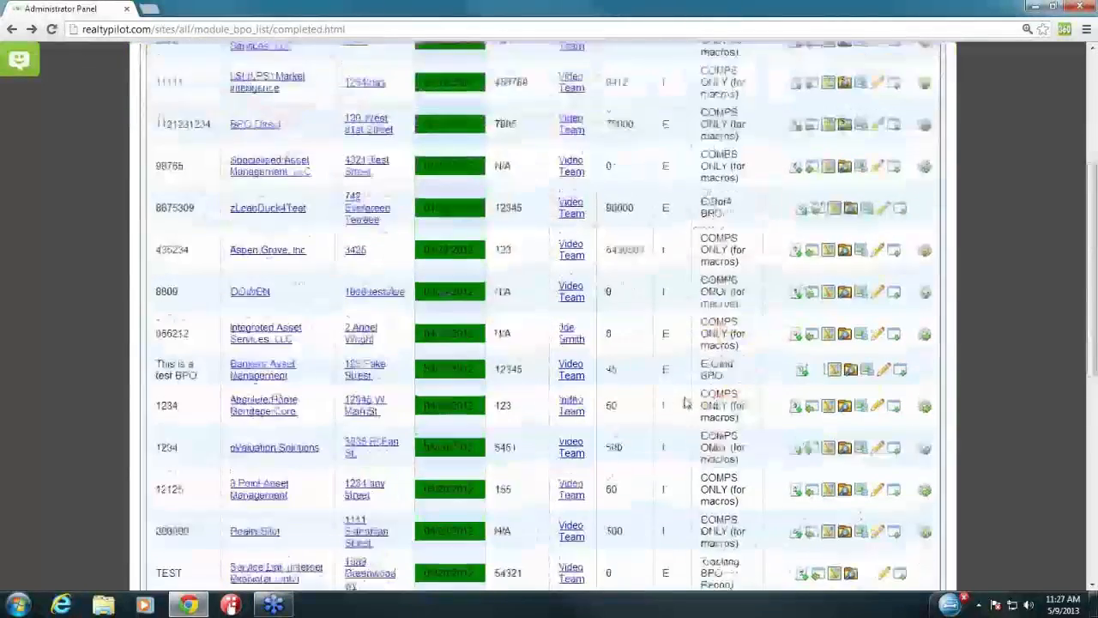
scroll(687, 409, down, 1)
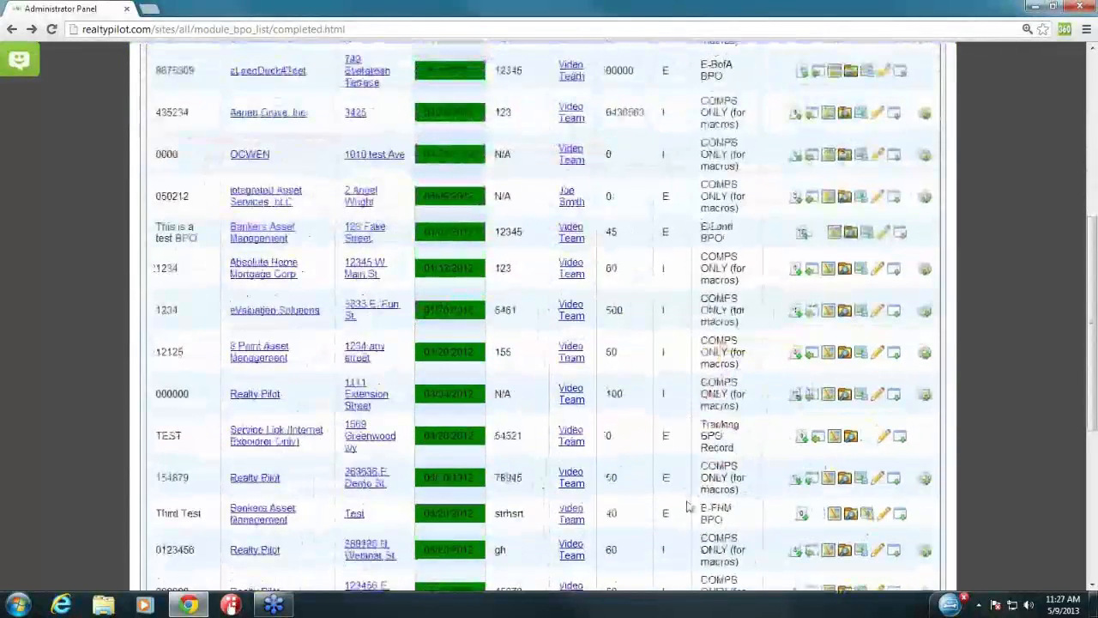
Step: View the Third Test BPO report, dismiss the Email XML & PDF form, get the PDF, and open a blank tab
click(900, 513)
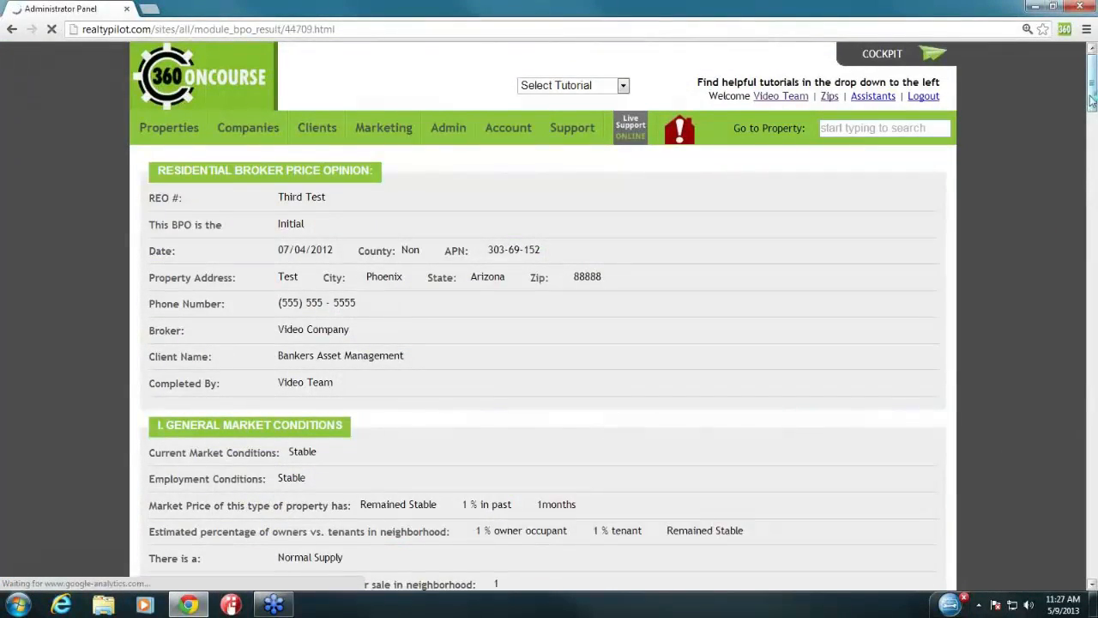
drag(1092, 103, 1090, 573)
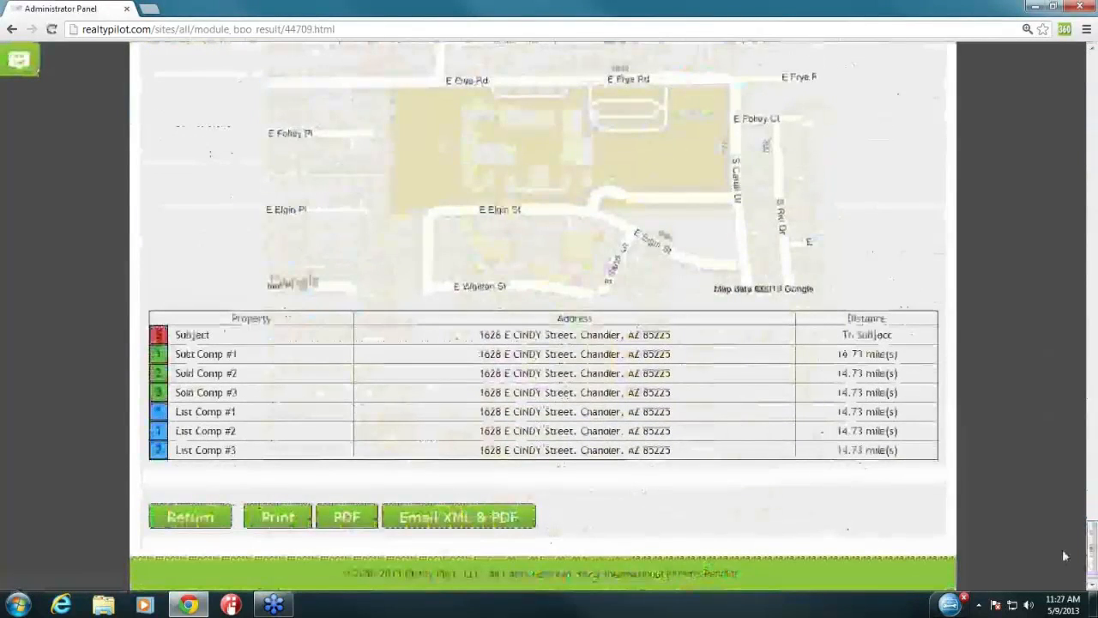
click(468, 517)
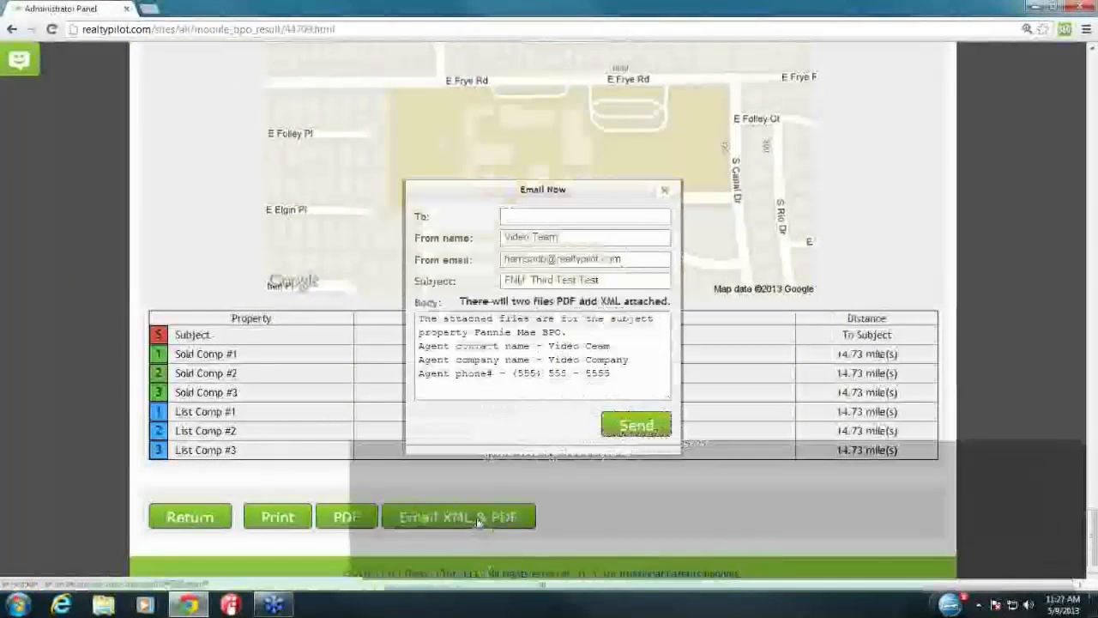
click(559, 217)
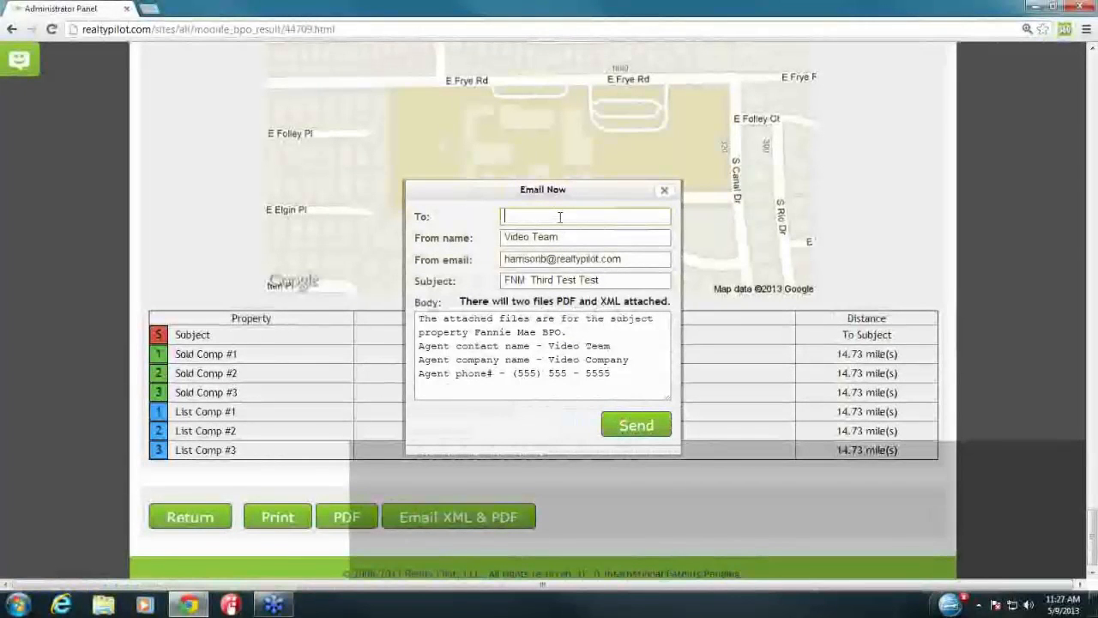
click(665, 191)
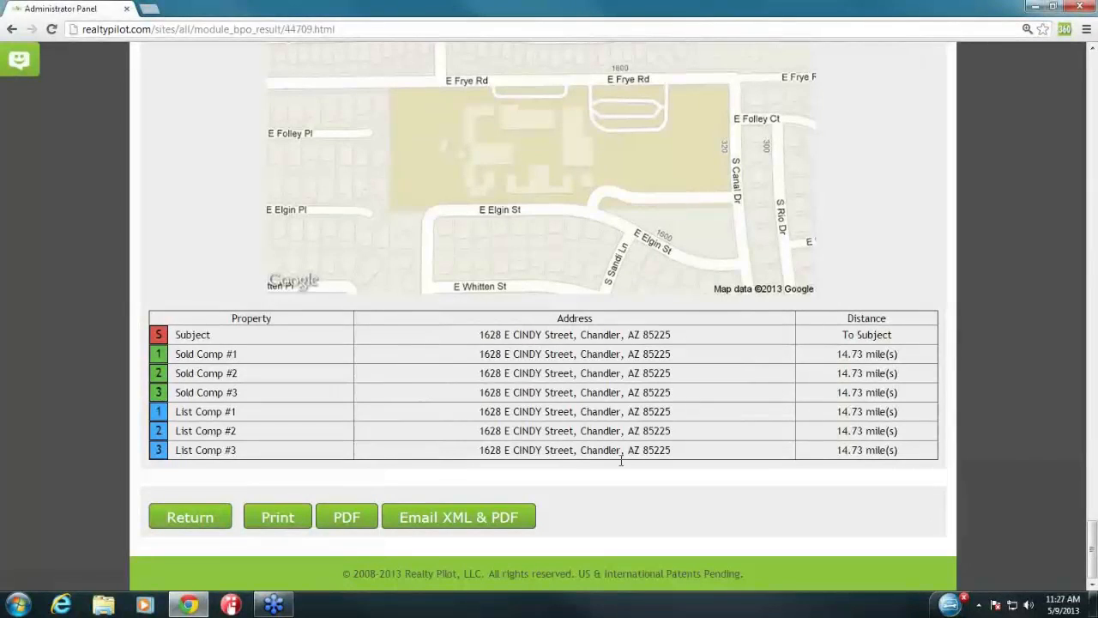
click(356, 517)
click(150, 10)
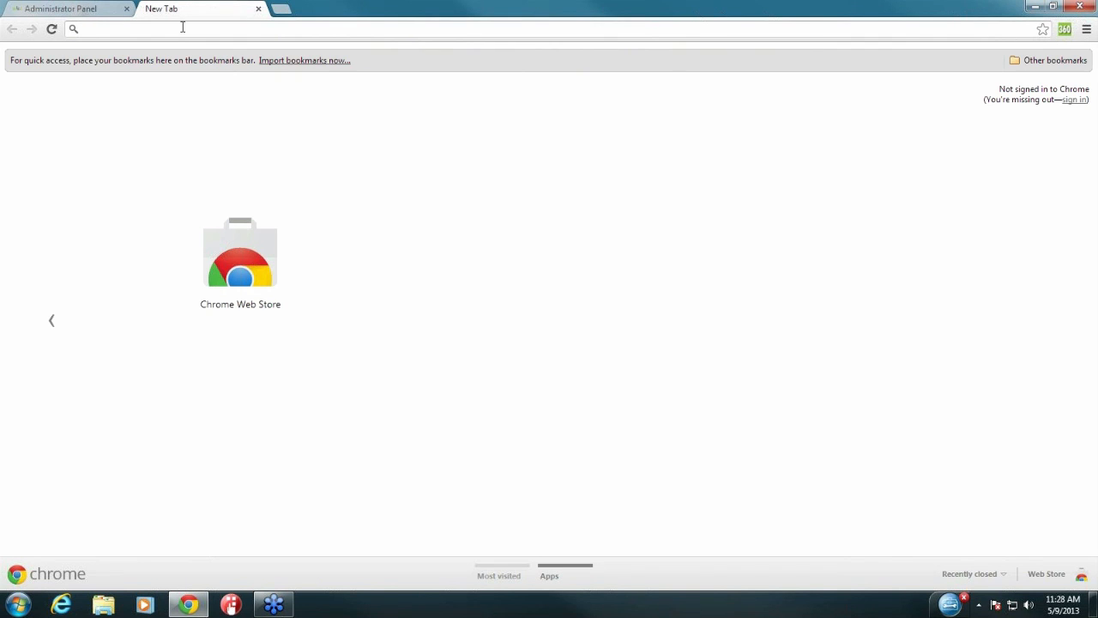
text(wifireal.com)
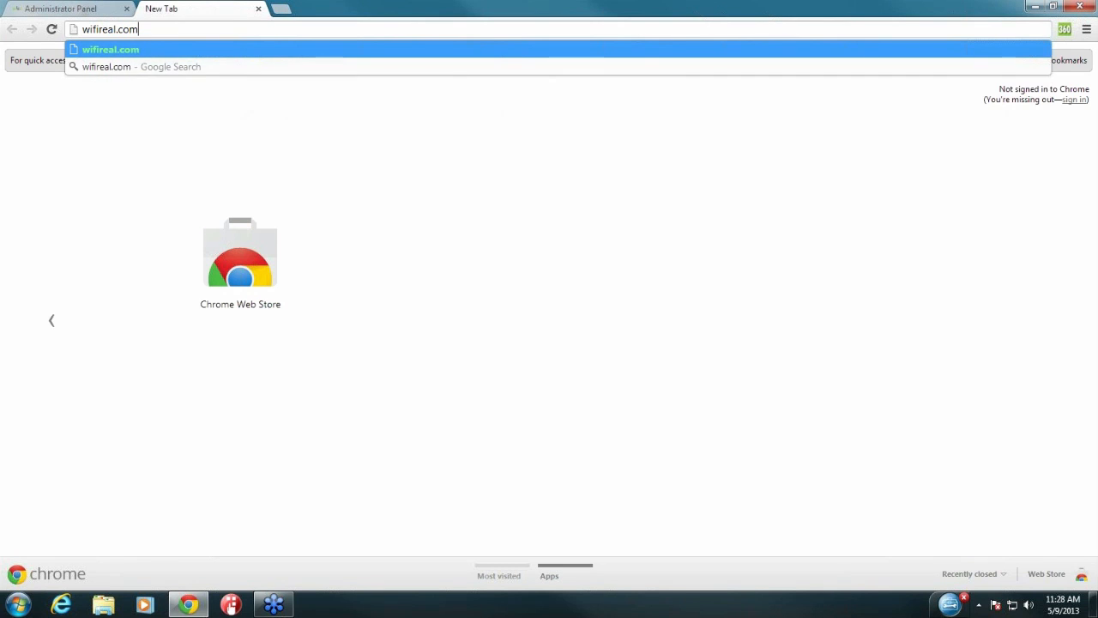
key(Return)
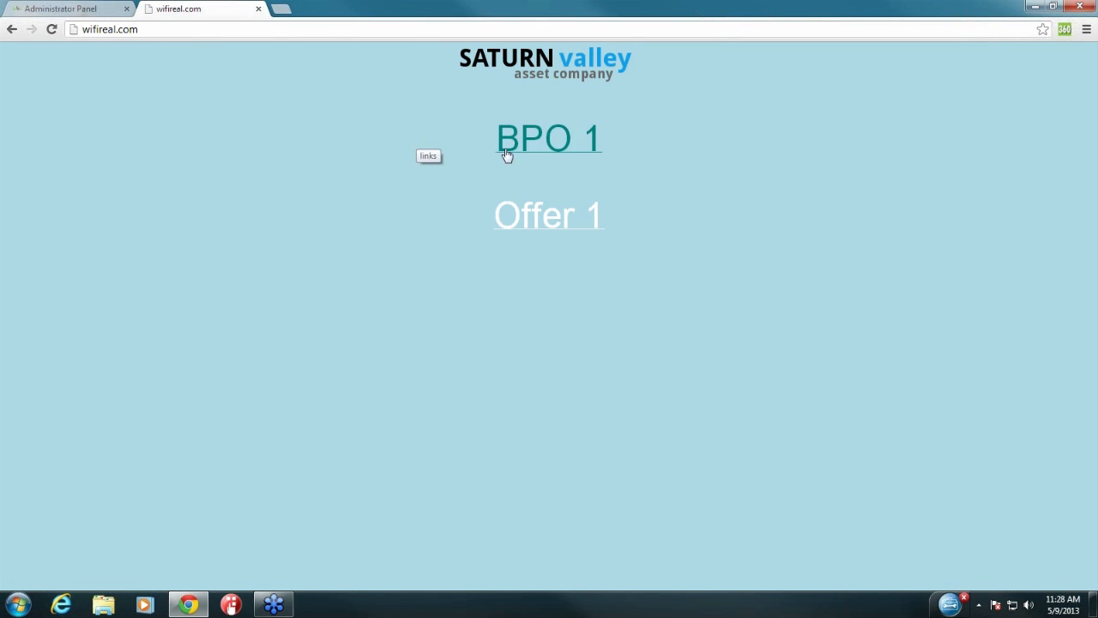
click(563, 140)
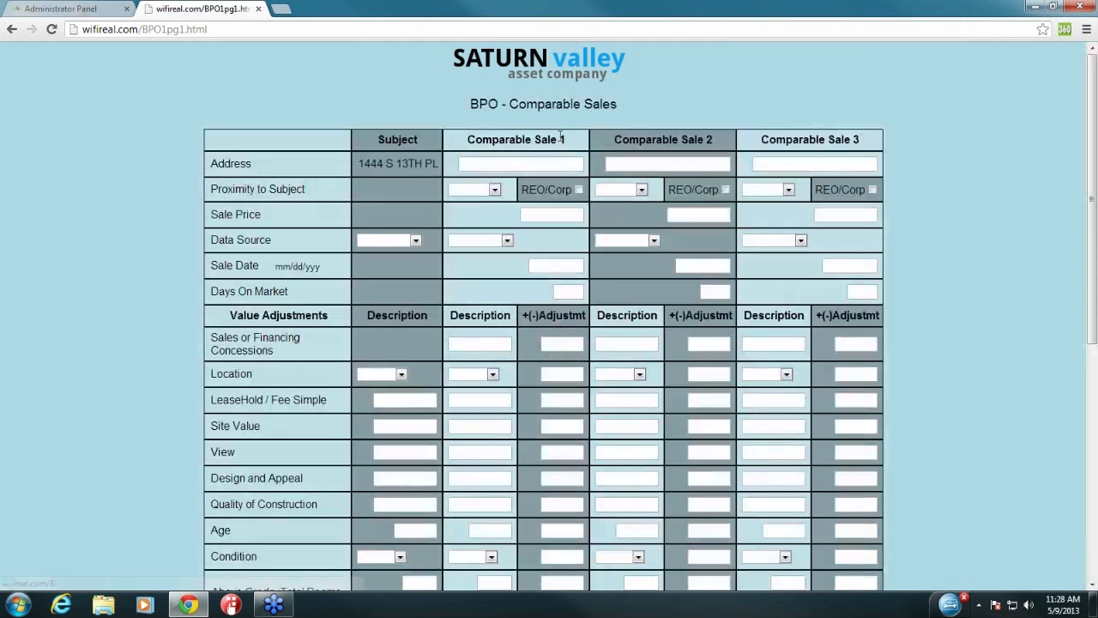
scroll(950, 171, down, 3)
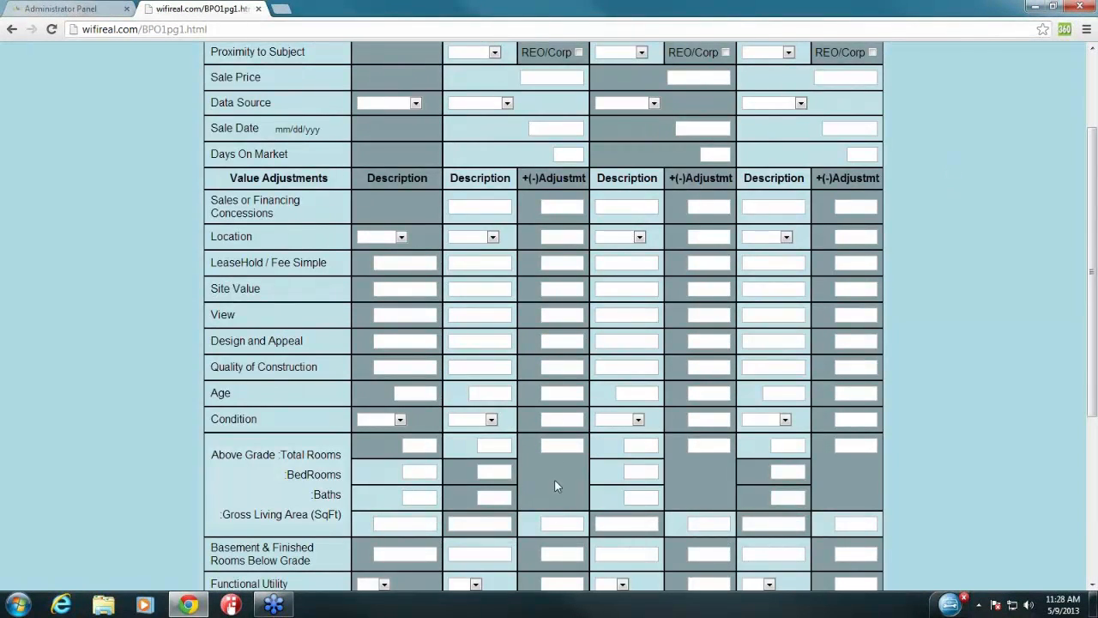
scroll(948, 244, up, 3)
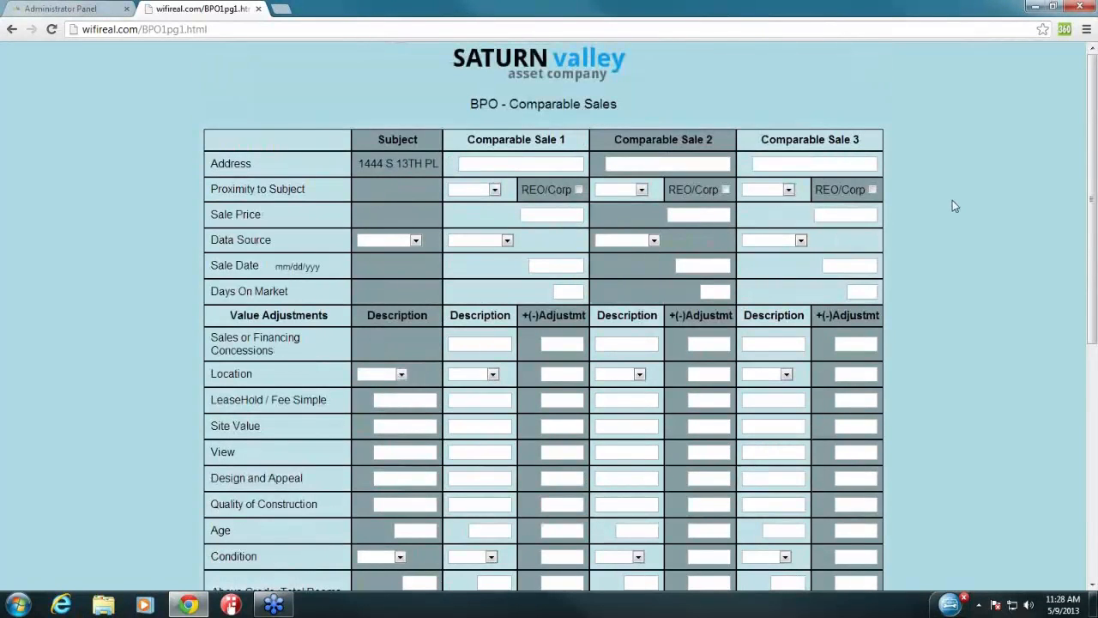
Step: Auto-fill the Comparable Sales form from a completed BPO via the 360 extension
click(1065, 31)
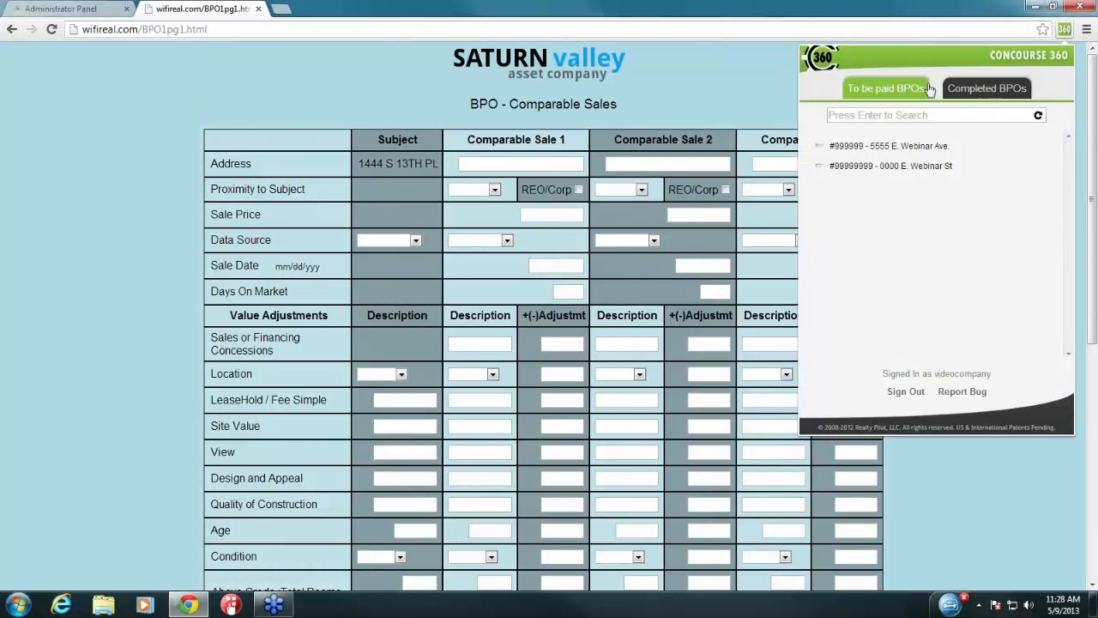
click(964, 89)
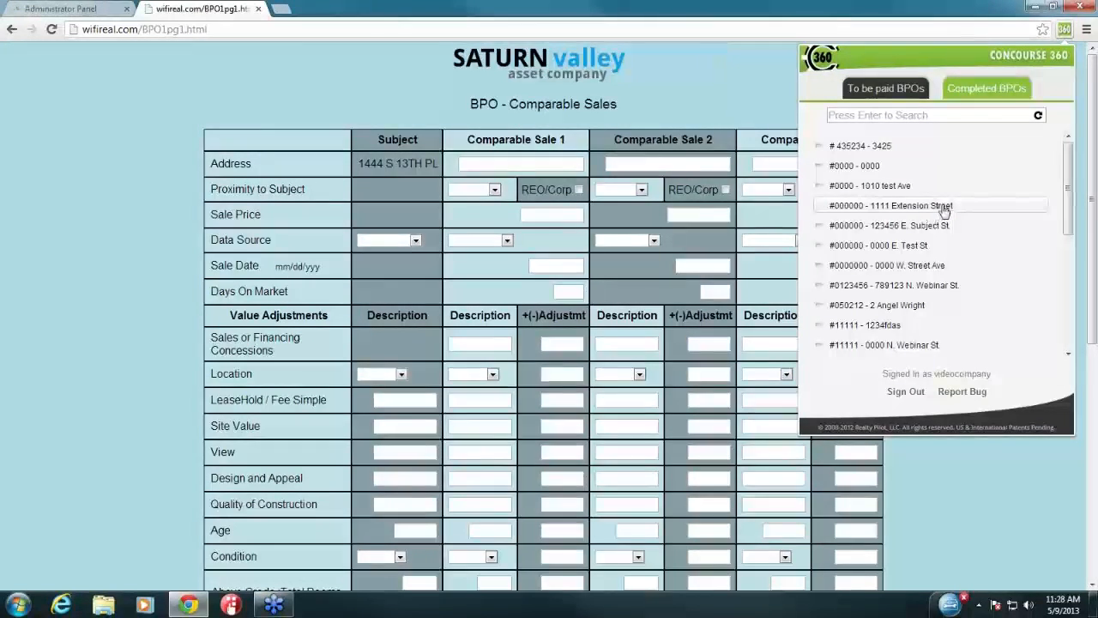
click(874, 208)
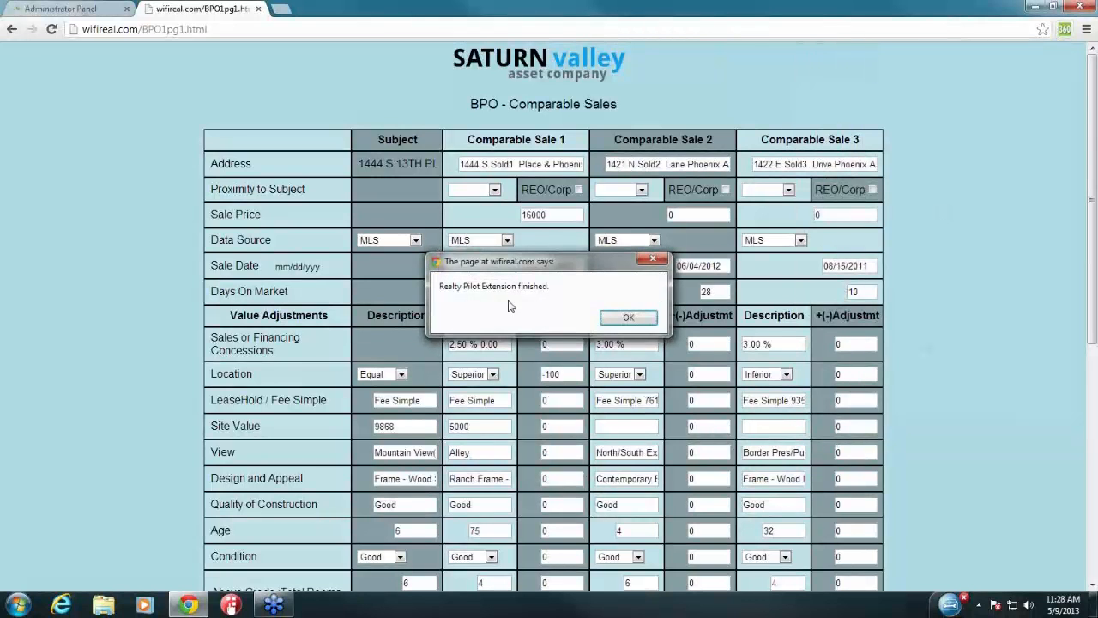
click(629, 317)
scroll(584, 196, down, 3)
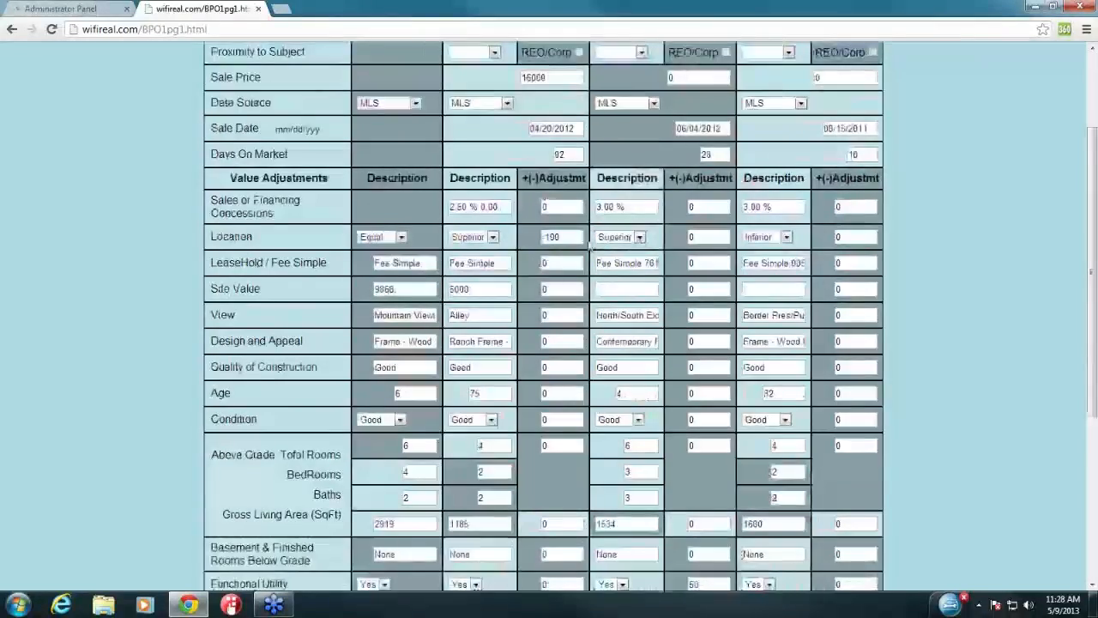
scroll(592, 273, down, 3)
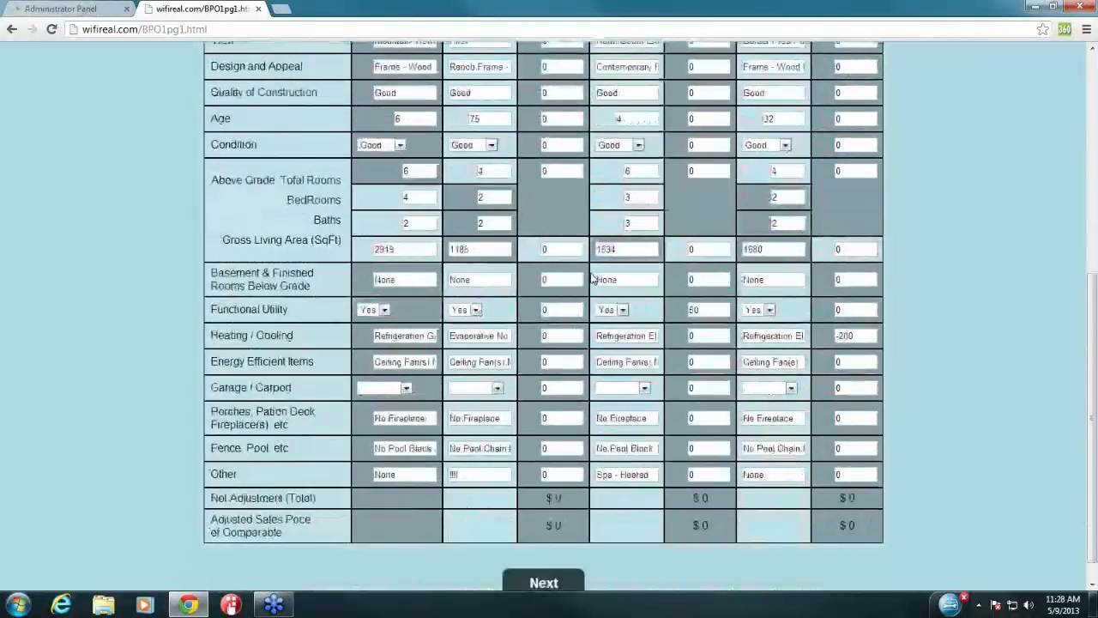
scroll(592, 275, up, 3)
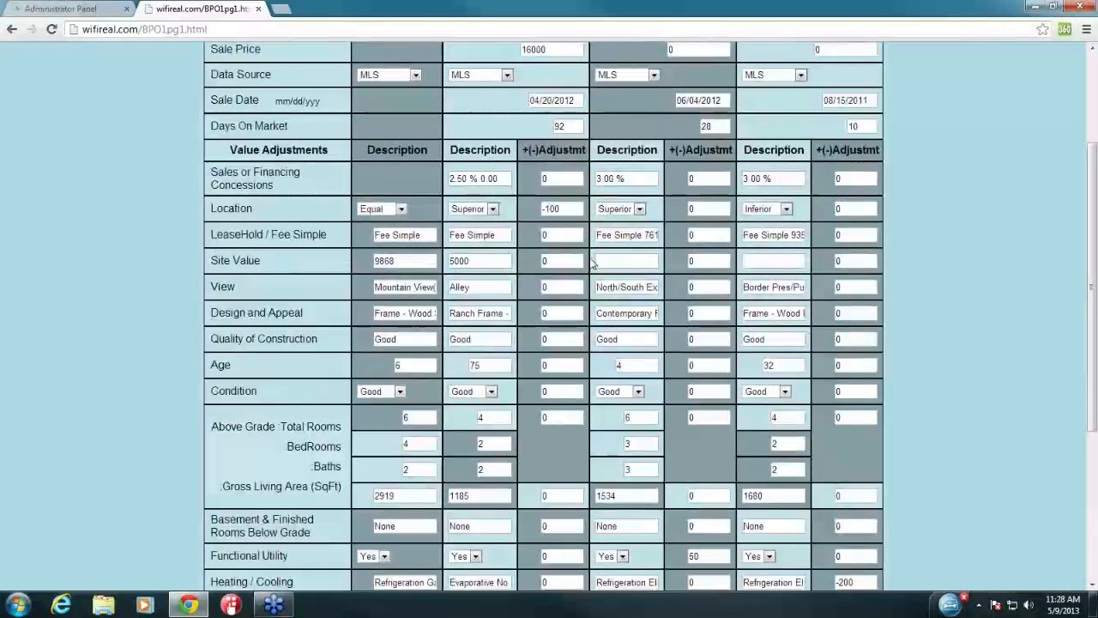
scroll(592, 263, down, 3)
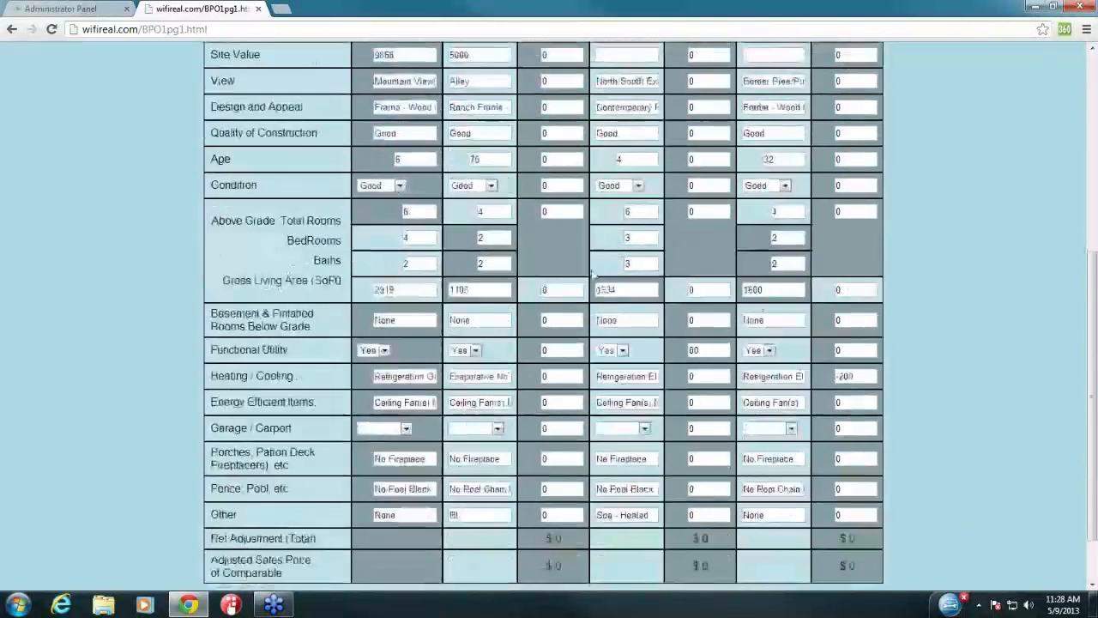
Step: Auto-fill the Competitive Listings page from the same BPO, then close the Saturn Valley tab
click(557, 558)
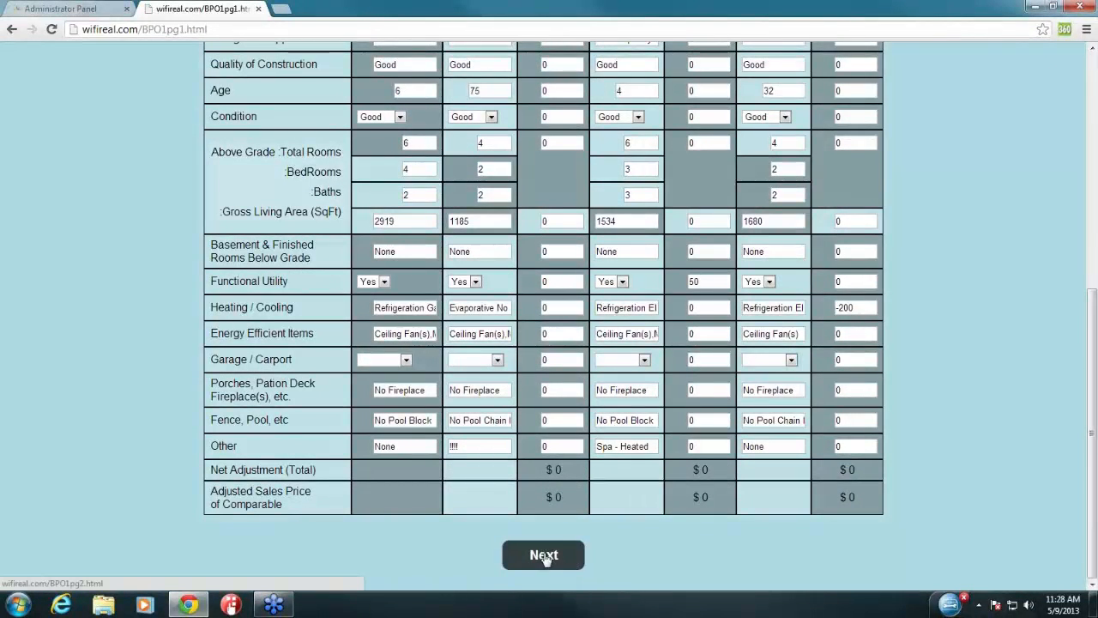
click(1064, 31)
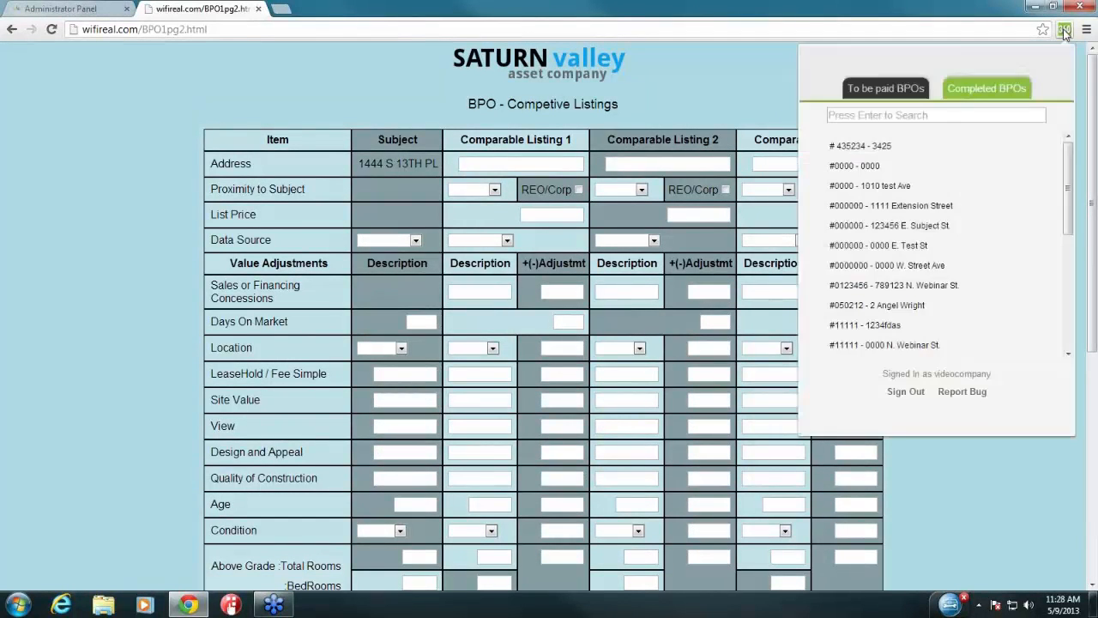
click(895, 207)
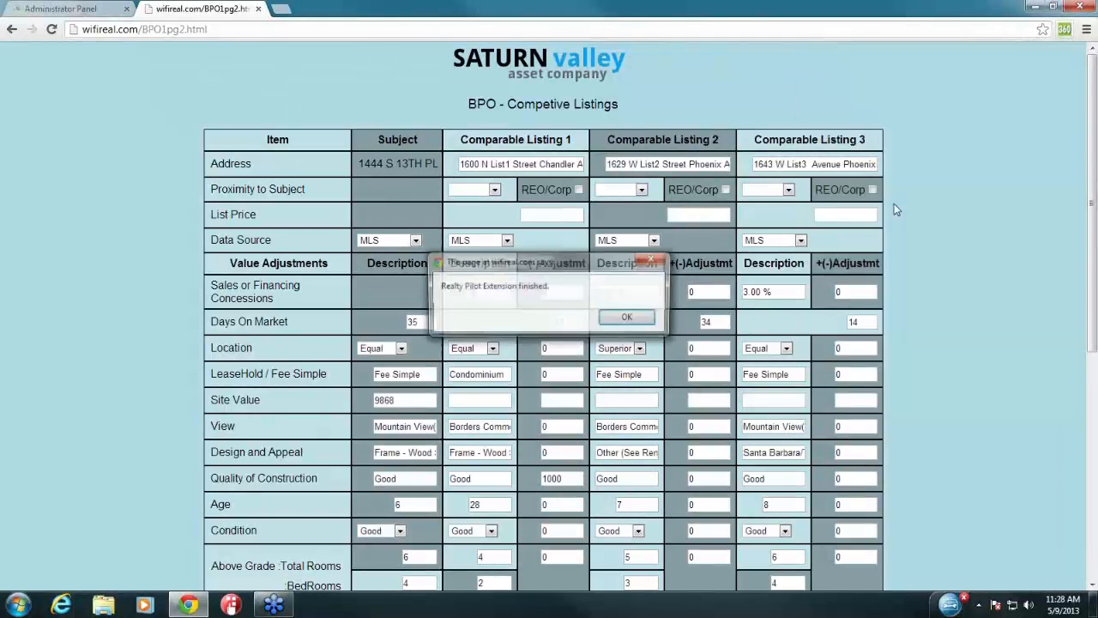
click(630, 318)
scroll(936, 298, down, 4)
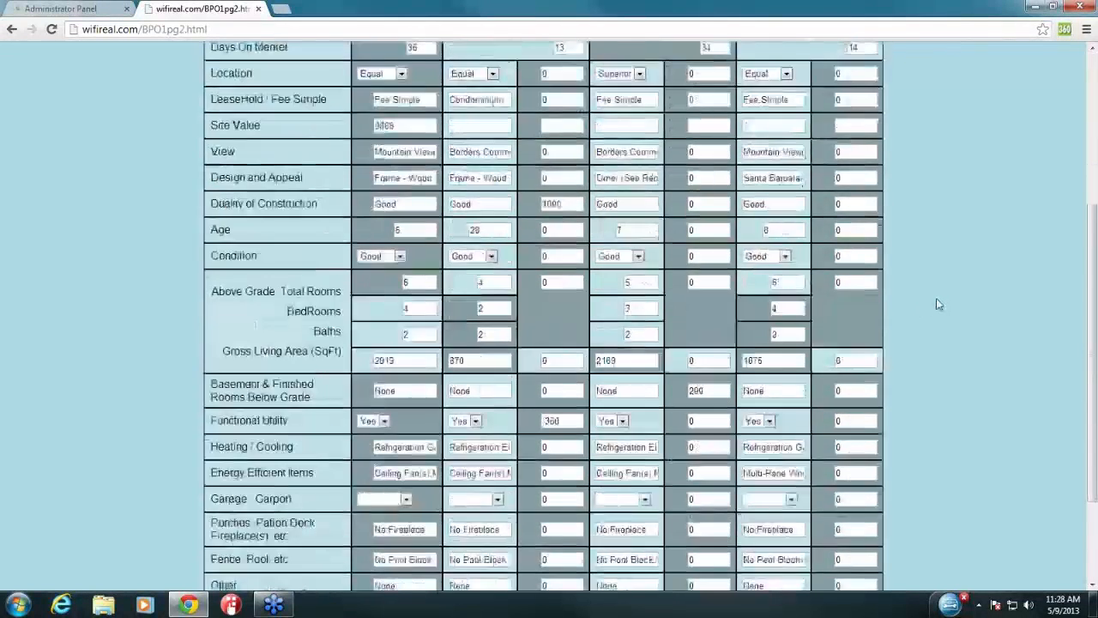
scroll(936, 309, down, 1)
scroll(936, 308, up, 5)
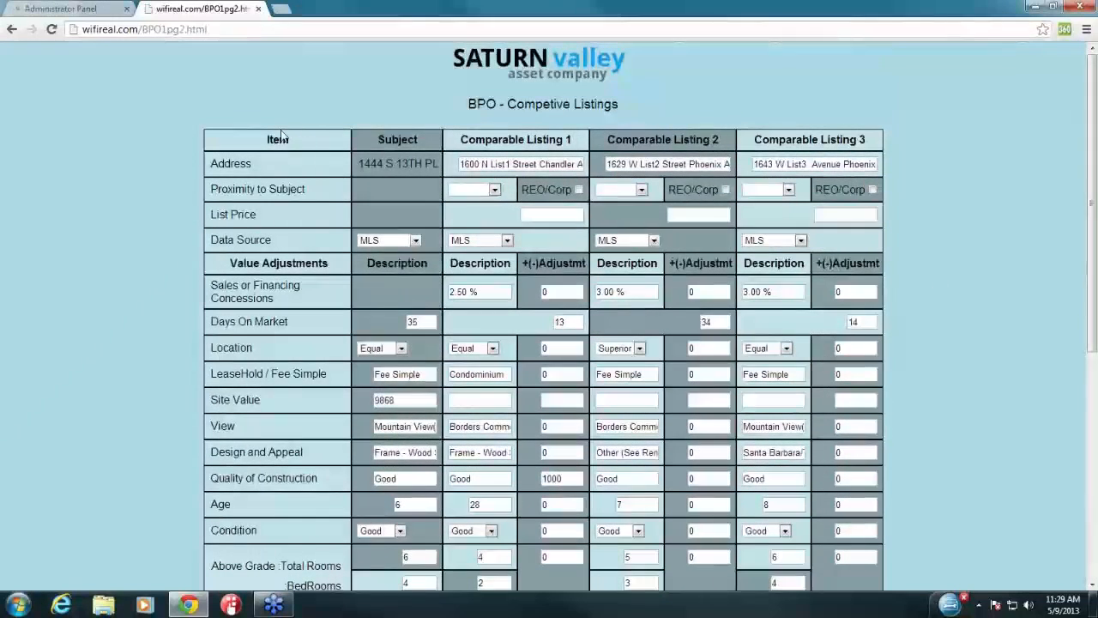
click(259, 9)
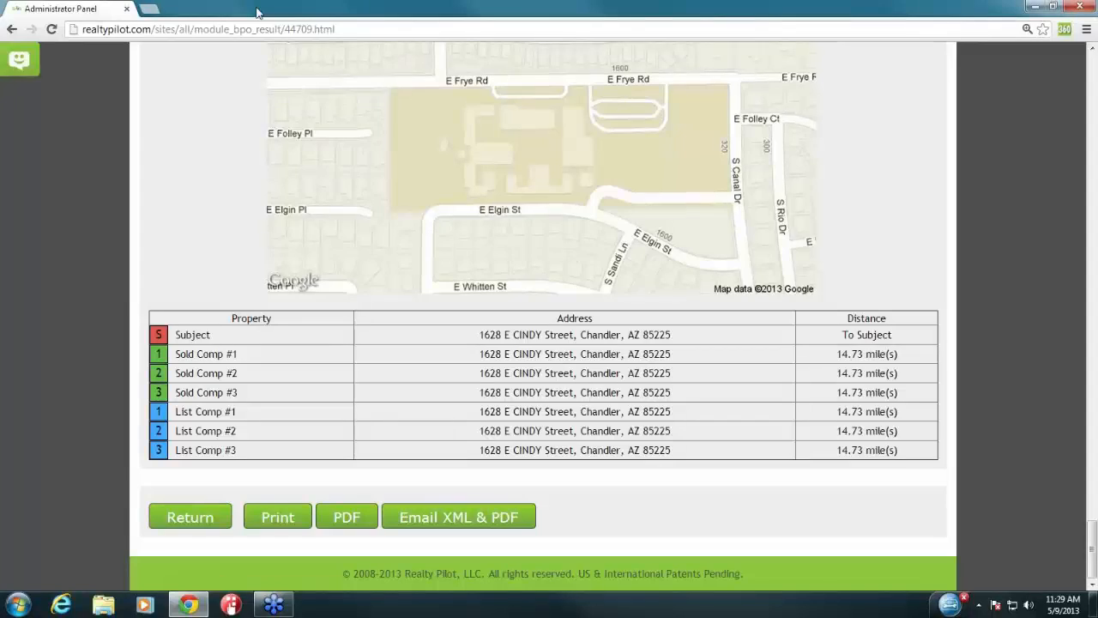
Step: Open the BPO Completion Report under Properties > BPO's > Reports and review Video Company Son's counts
scroll(96, 148, up, 20)
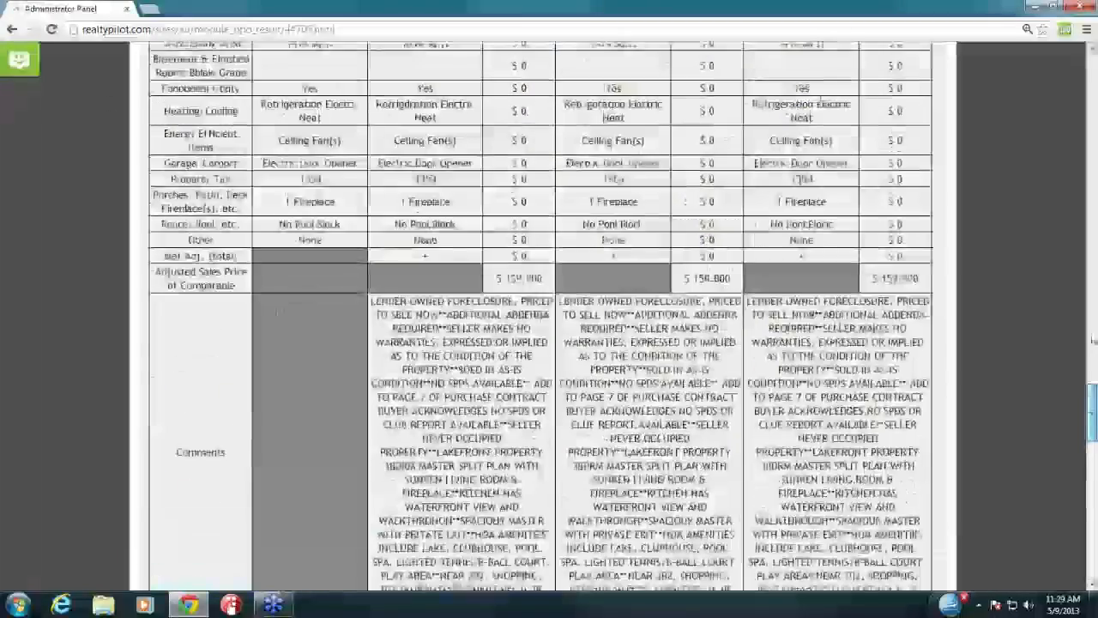
drag(1093, 413, 1093, 80)
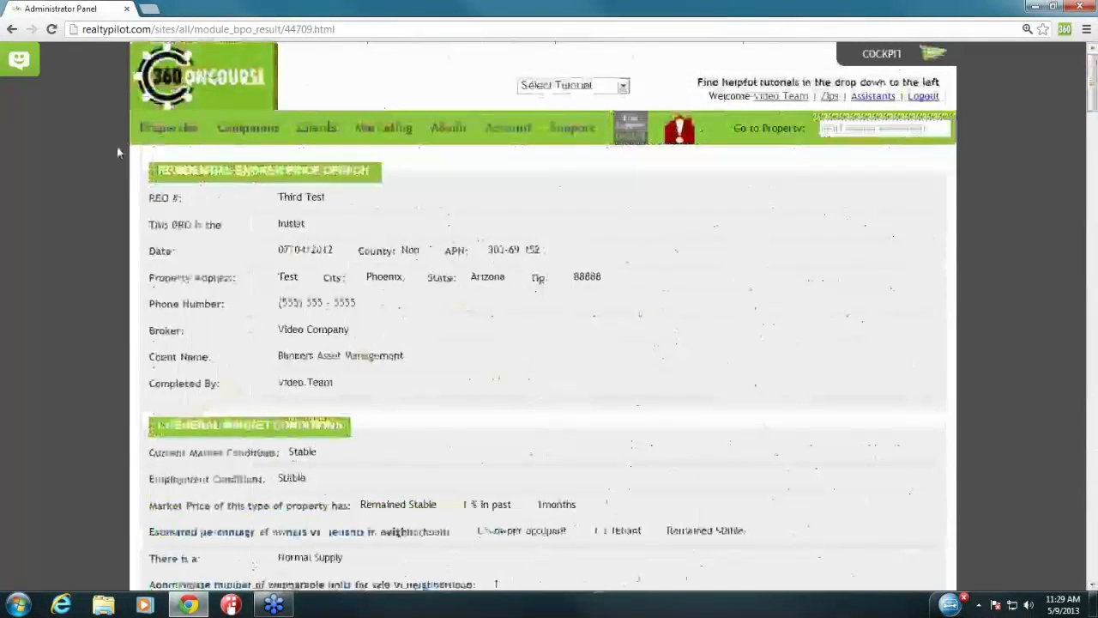
mouse_move(168, 131)
mouse_move(227, 335)
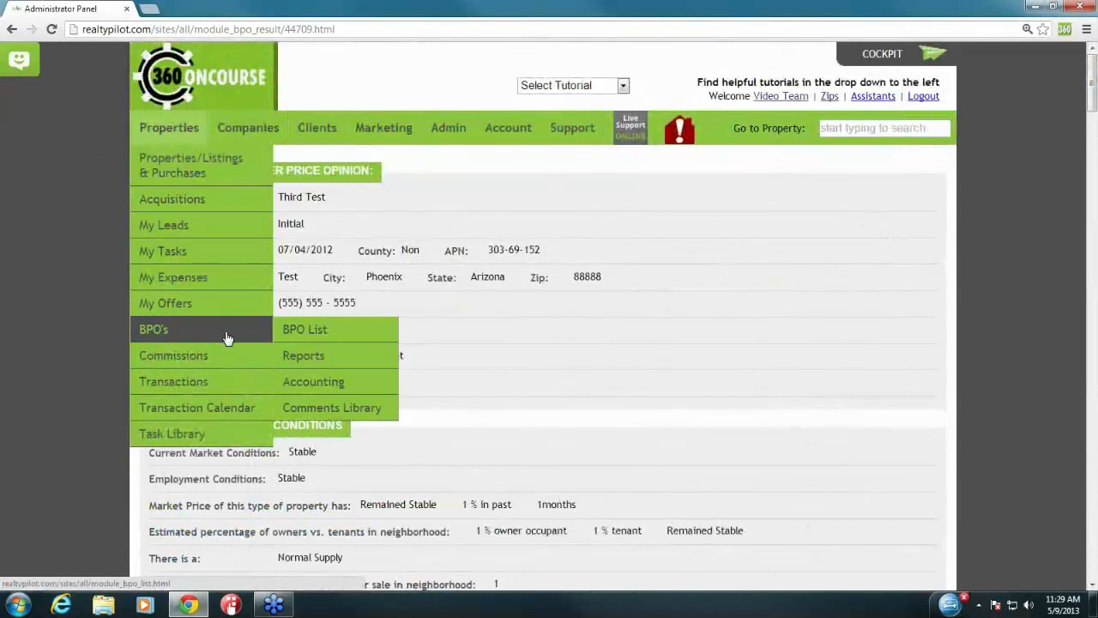
click(349, 361)
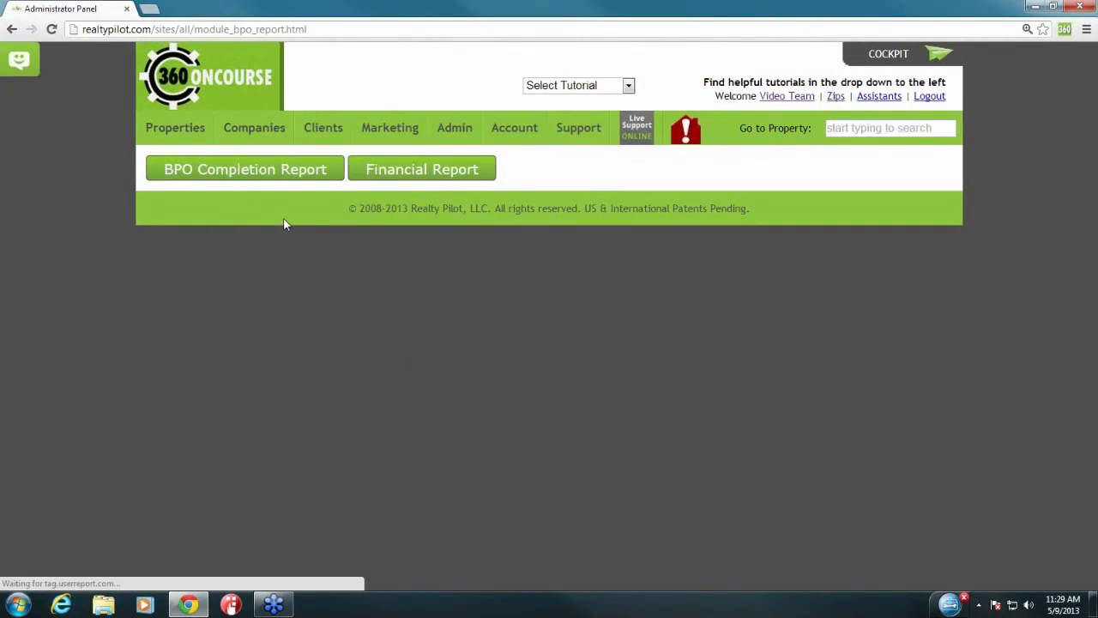
click(265, 175)
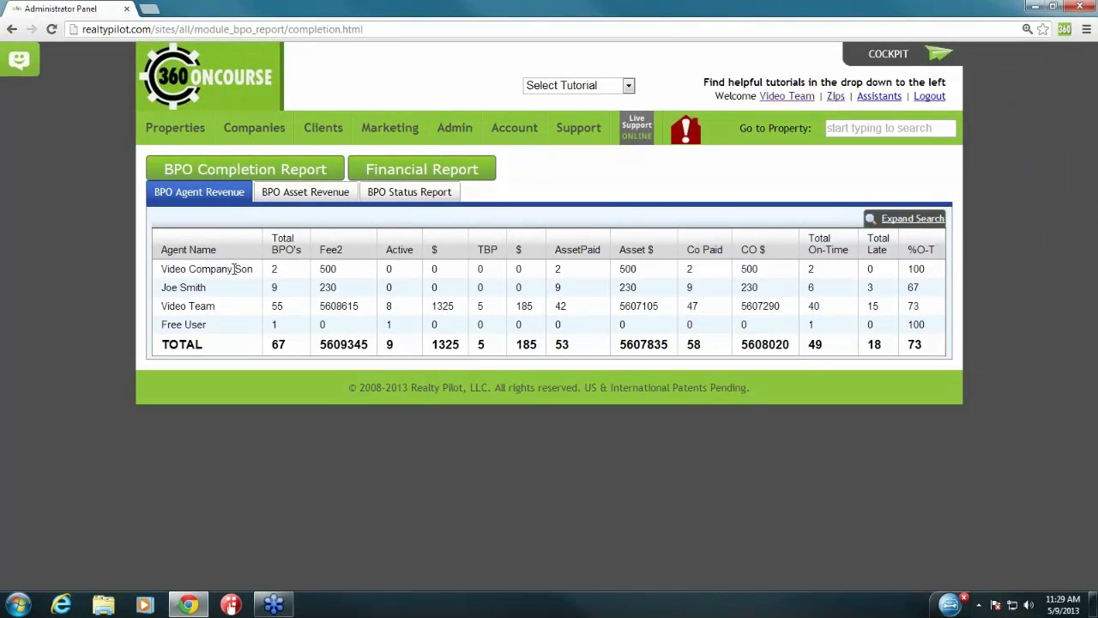
click(290, 273)
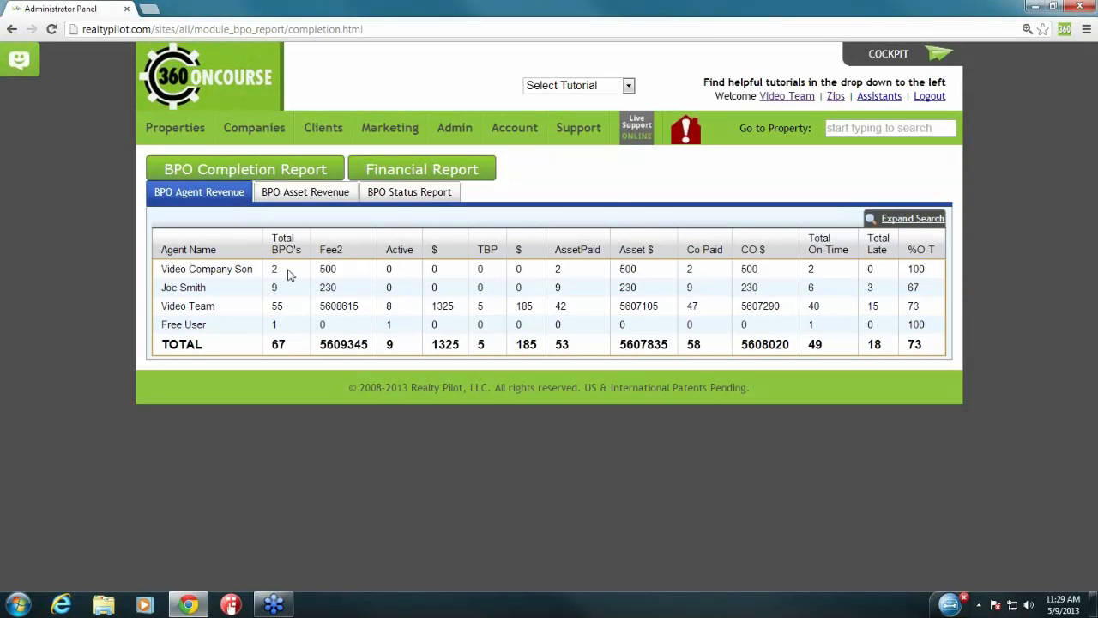
double_click(325, 271)
click(344, 276)
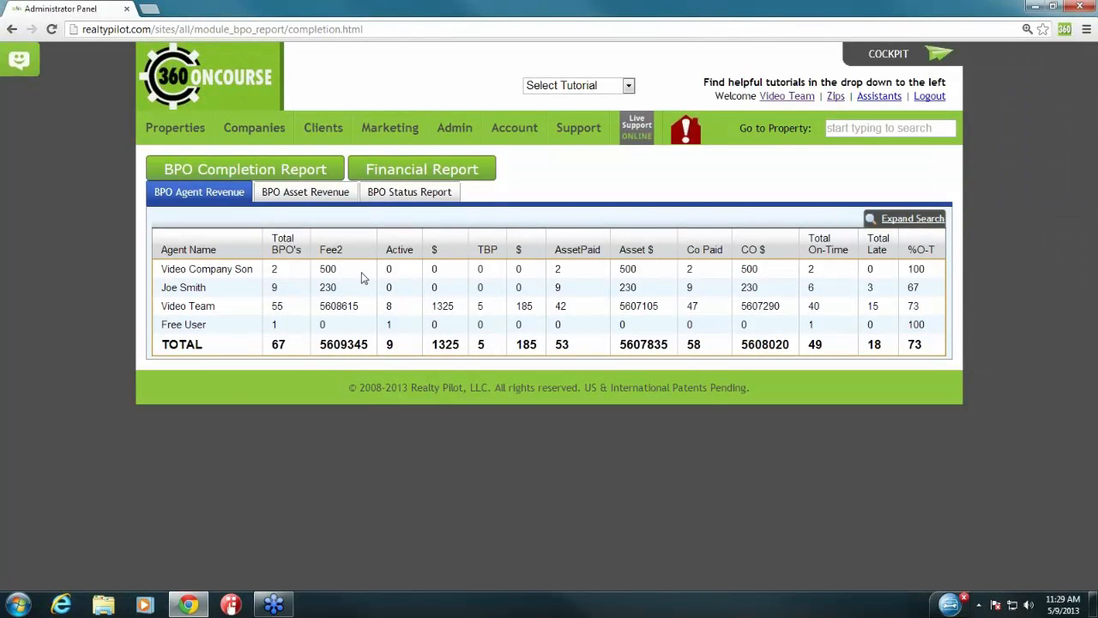
click(432, 269)
Step: Try the filters (agent Video Team, client 3 Point Asset Management, start 05/09/2013), then show BPO Asset Revenue
click(913, 220)
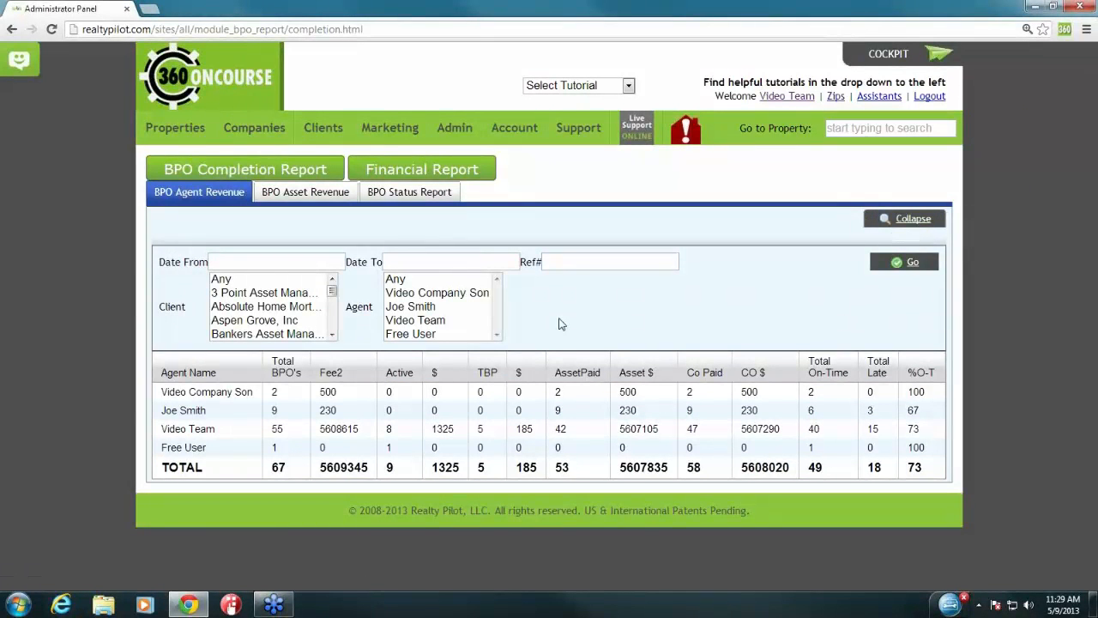
click(432, 293)
click(429, 306)
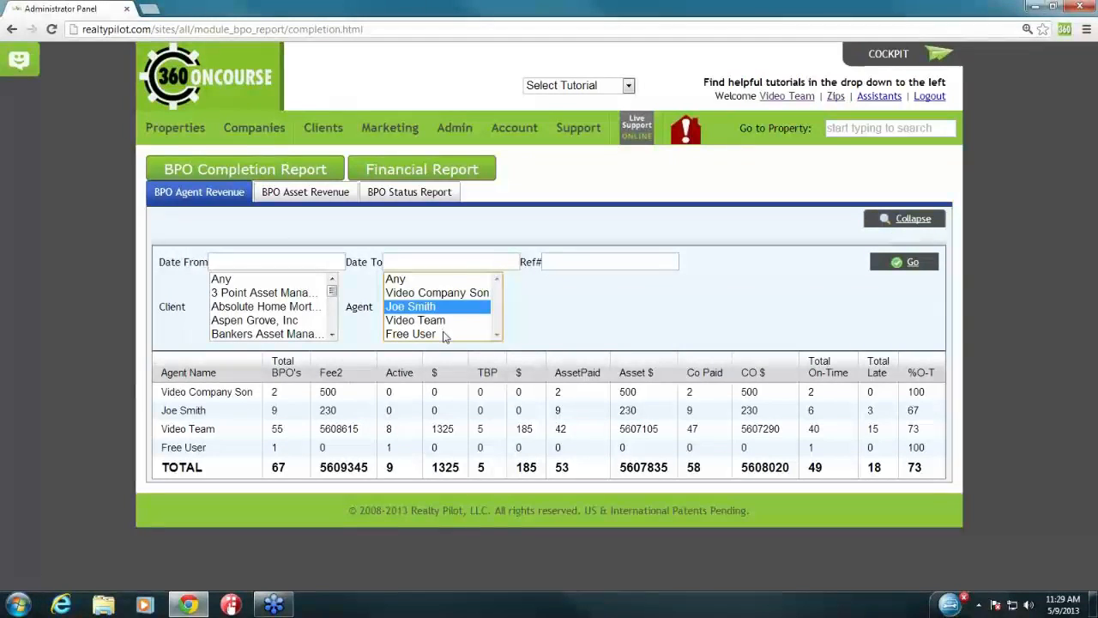
click(444, 323)
click(279, 308)
click(277, 323)
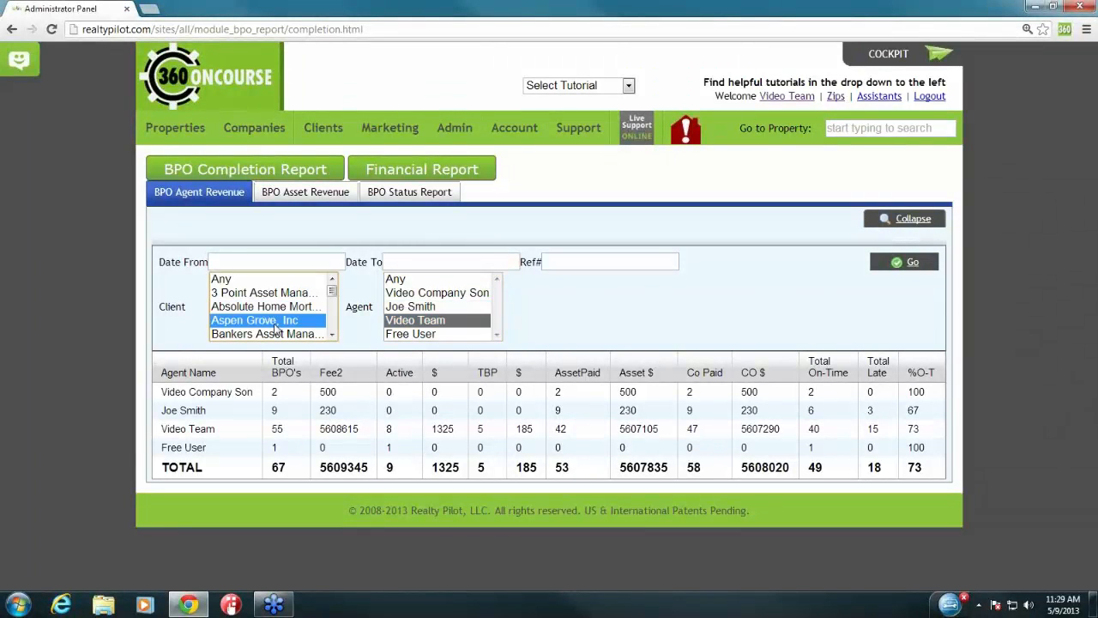
click(279, 294)
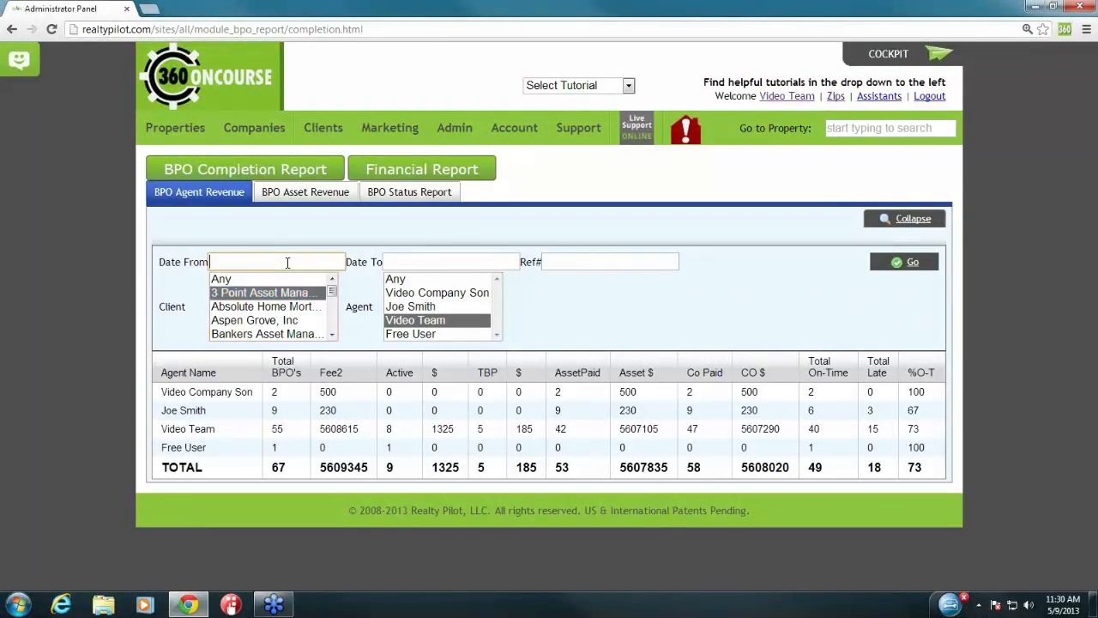
click(288, 262)
click(356, 520)
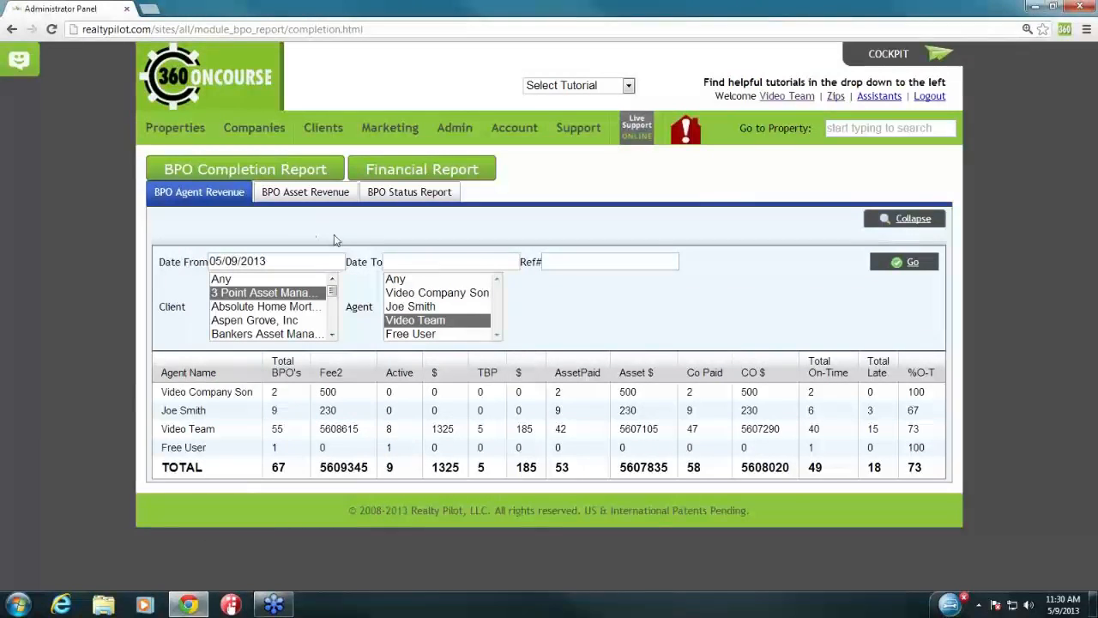
click(307, 194)
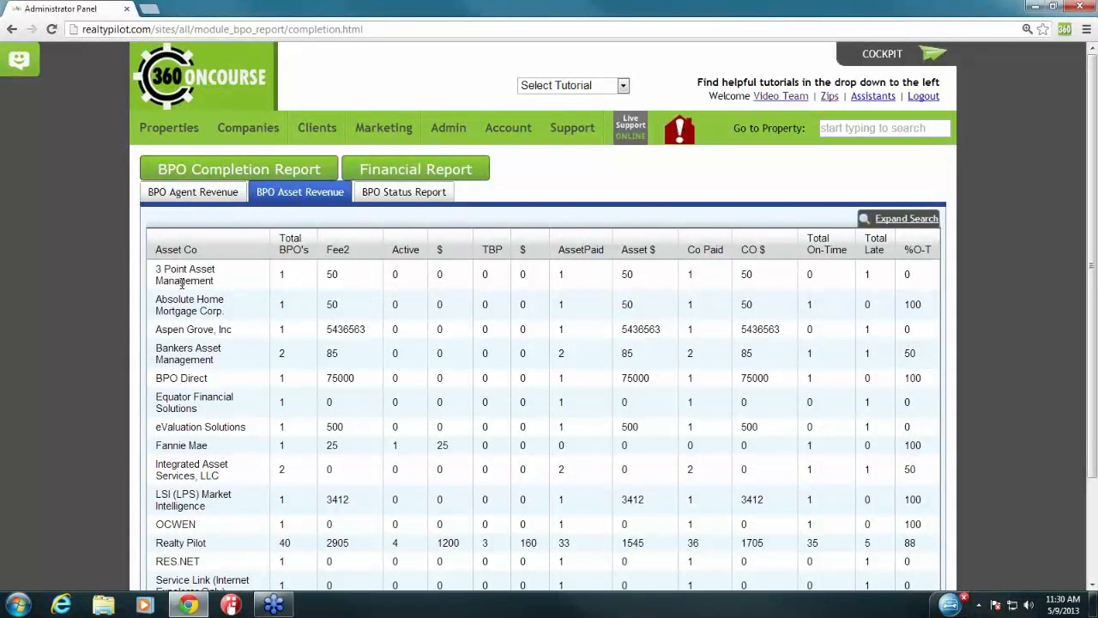
Step: Highlight the 3 Point Asset Management, Absolute Home Mortgage Corp. and Aspen Grove, Inc revenue rows
drag(158, 273, 241, 318)
click(234, 326)
drag(157, 332, 241, 344)
click(245, 343)
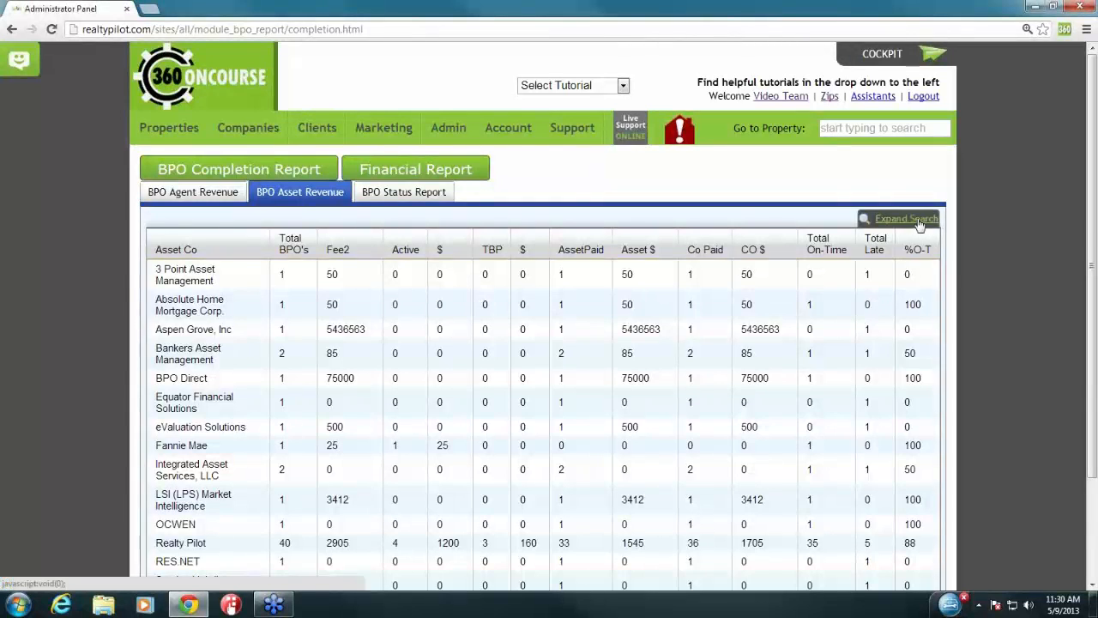
Step: Expand the search filters with agent Video Team and client Aspen Grove, Inc
click(913, 221)
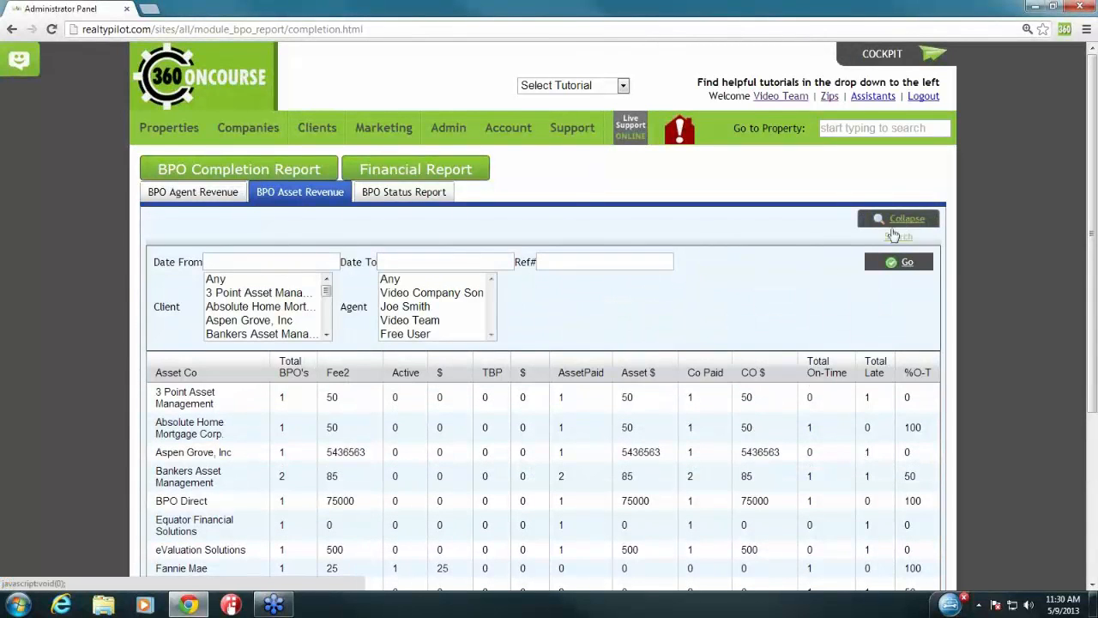
click(421, 321)
click(298, 320)
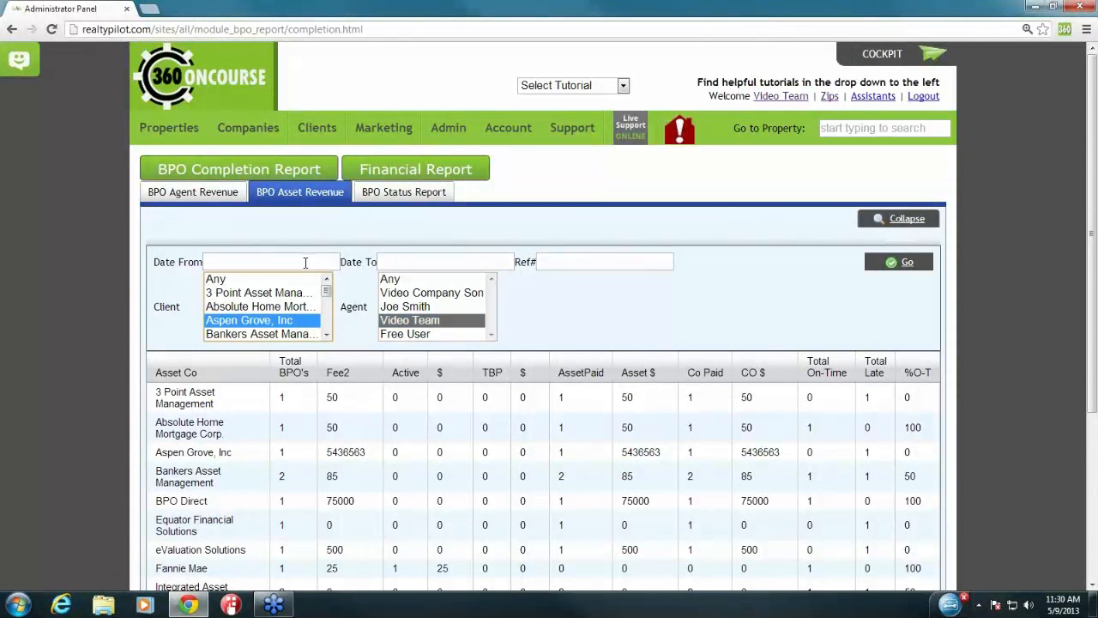
click(441, 262)
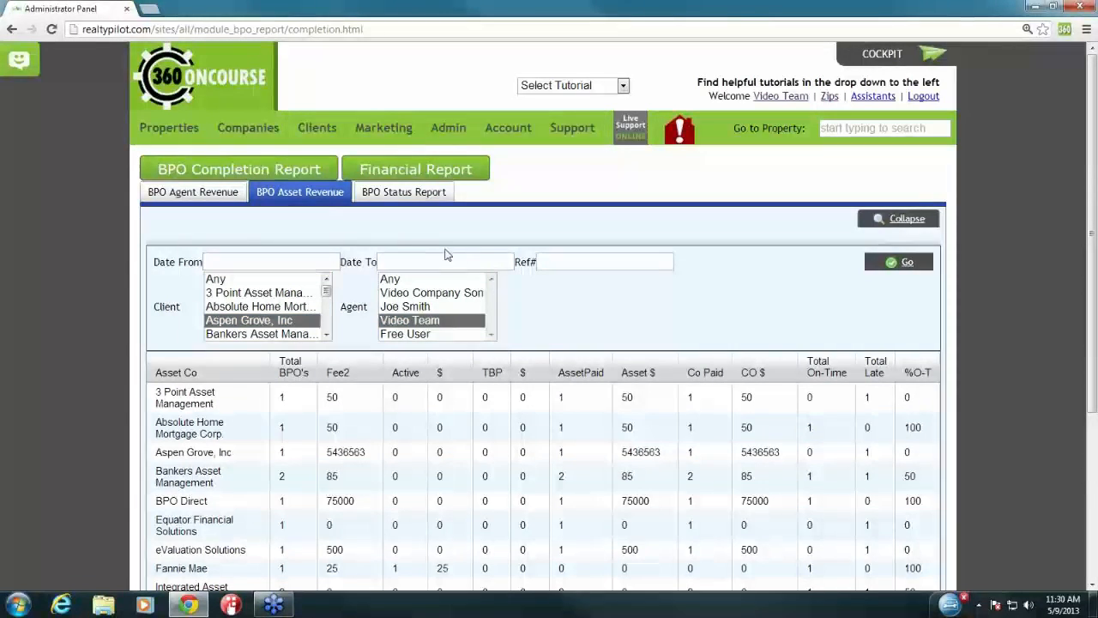
Step: Open the BPO Status Report and review its Active, To Be Paid, Acct Payable and Paid labels
click(408, 200)
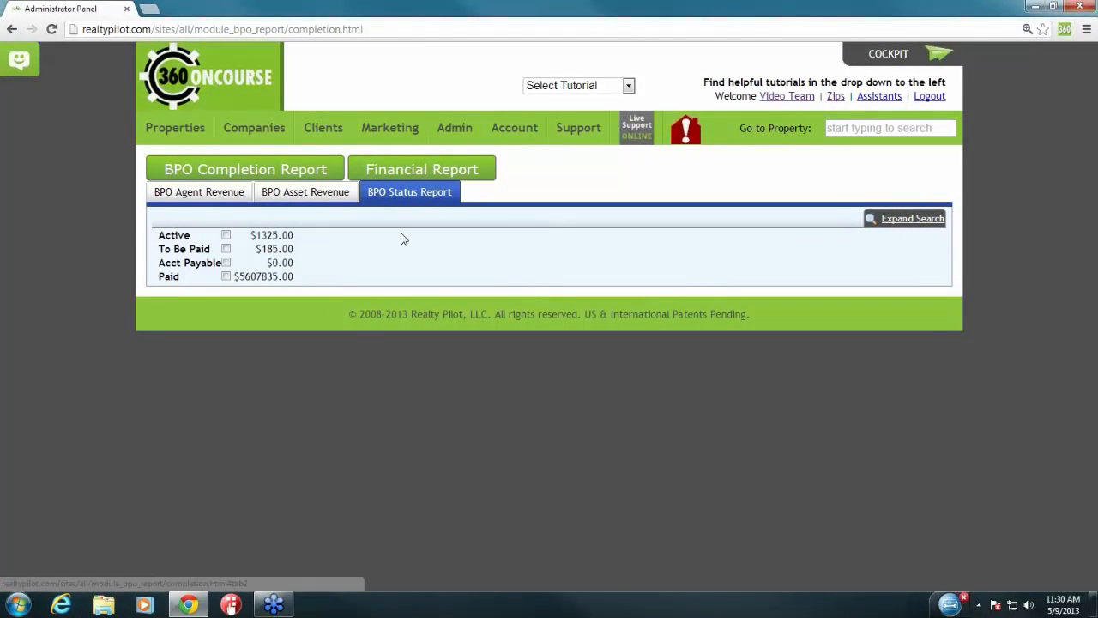
drag(160, 239, 192, 236)
click(170, 249)
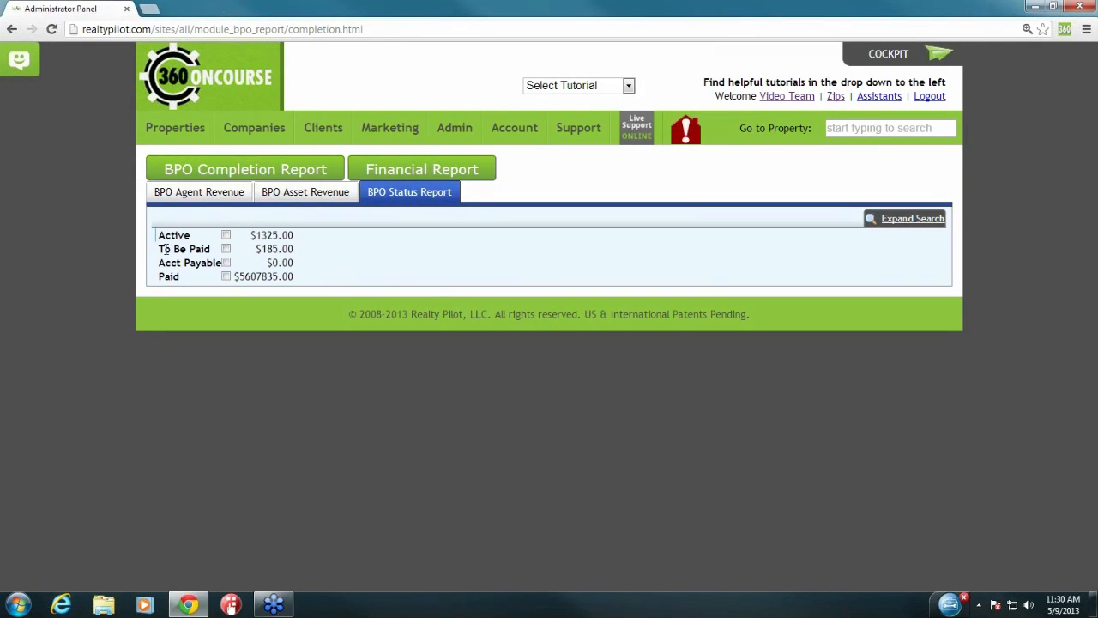
drag(160, 249, 218, 266)
click(196, 262)
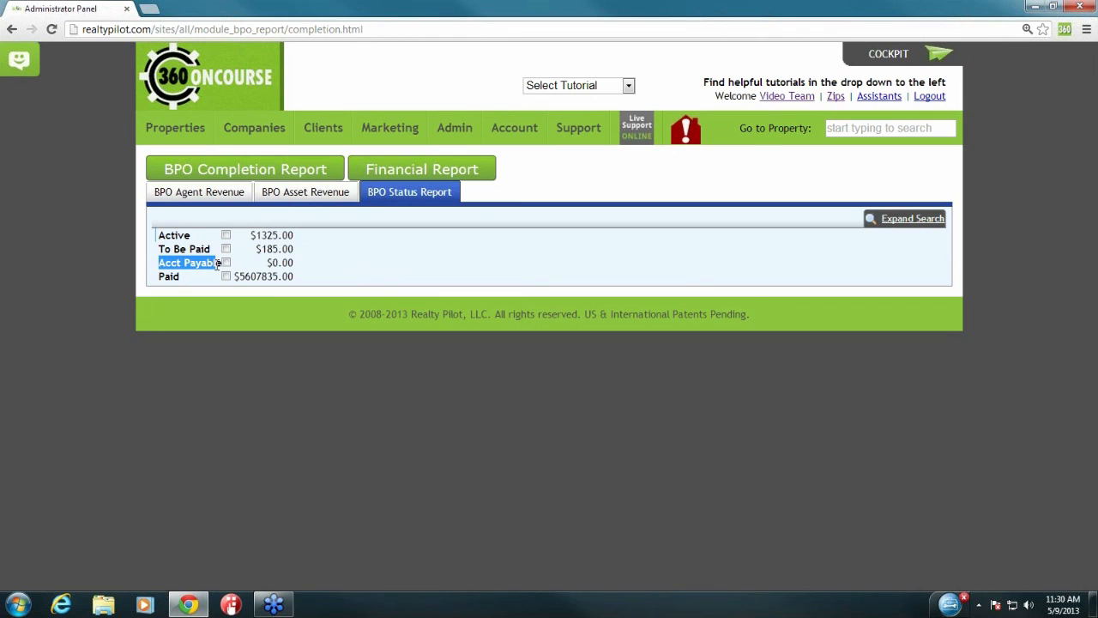
click(197, 289)
drag(160, 276, 189, 276)
click(191, 285)
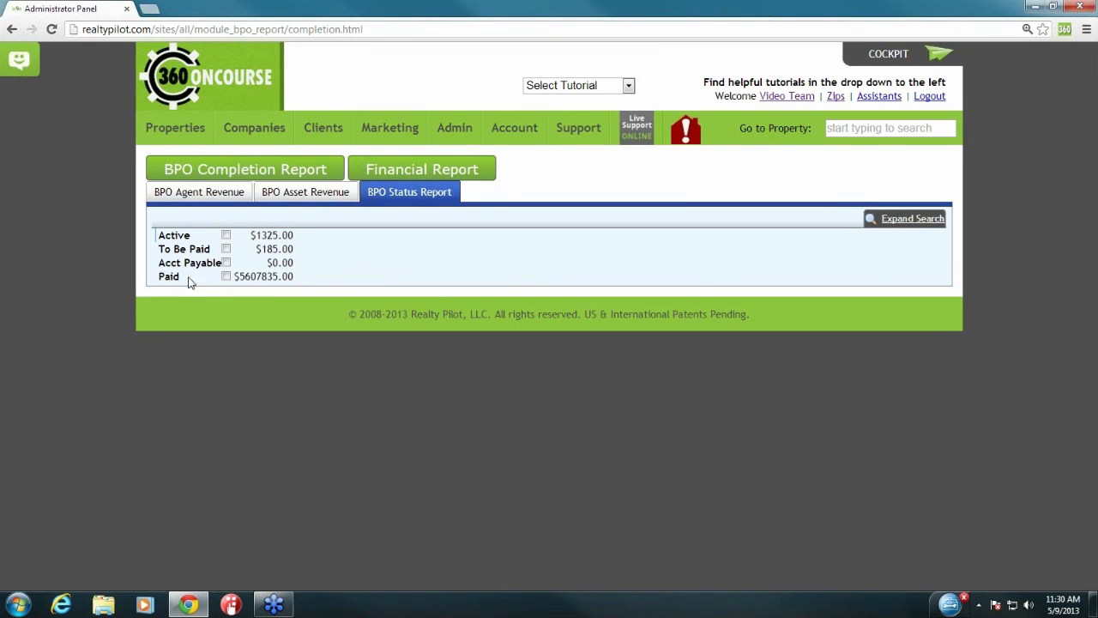
Step: List the active BPOs, noting the $1325.00 total and 9 records
click(226, 235)
drag(250, 235, 290, 235)
click(290, 235)
drag(738, 315, 752, 314)
click(755, 318)
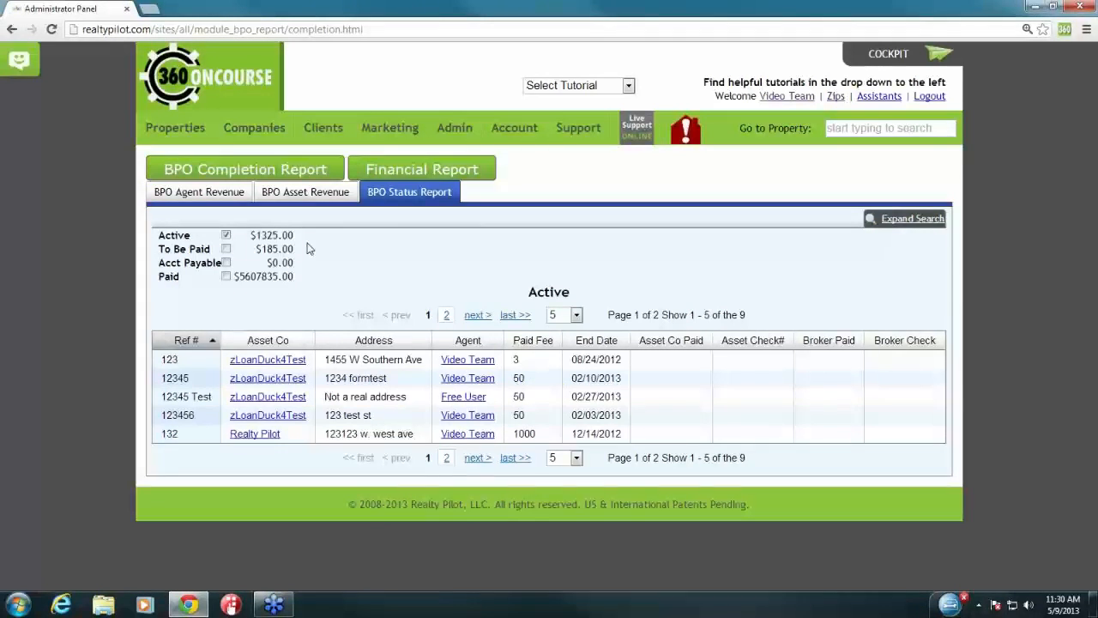
Step: Expand the search filters with client Absolute Home Mortgage and agent Joe Smith
click(912, 220)
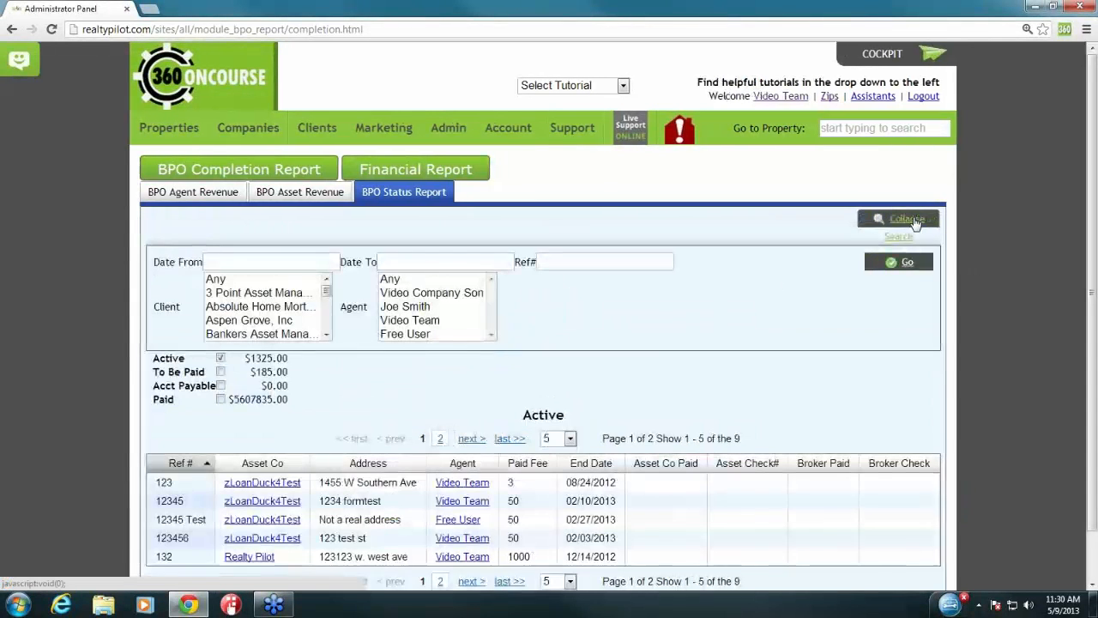
click(253, 306)
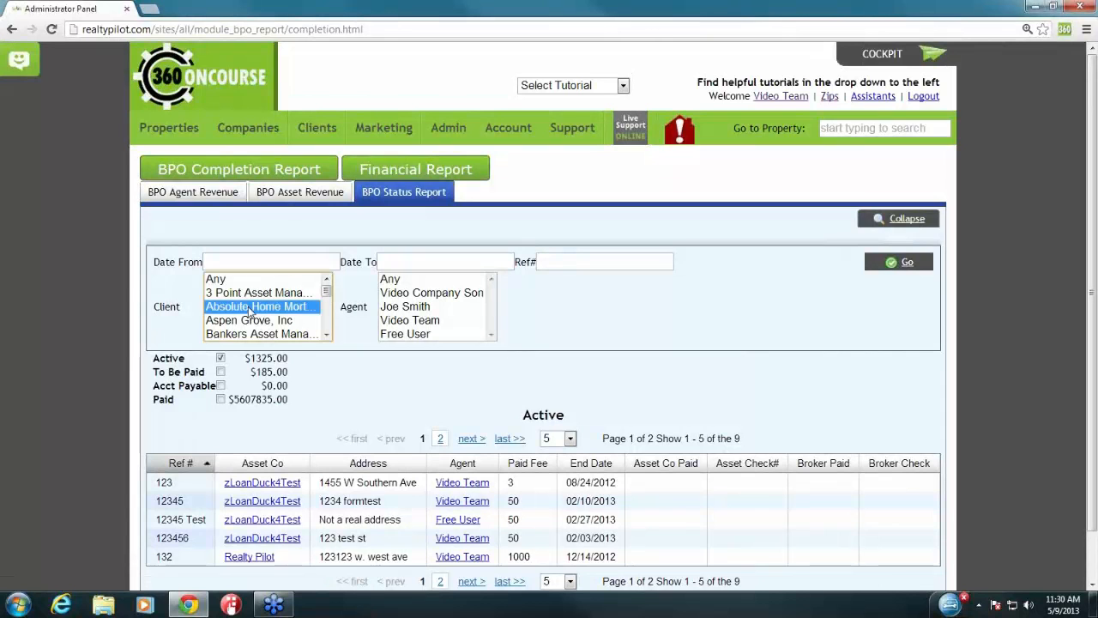
click(412, 307)
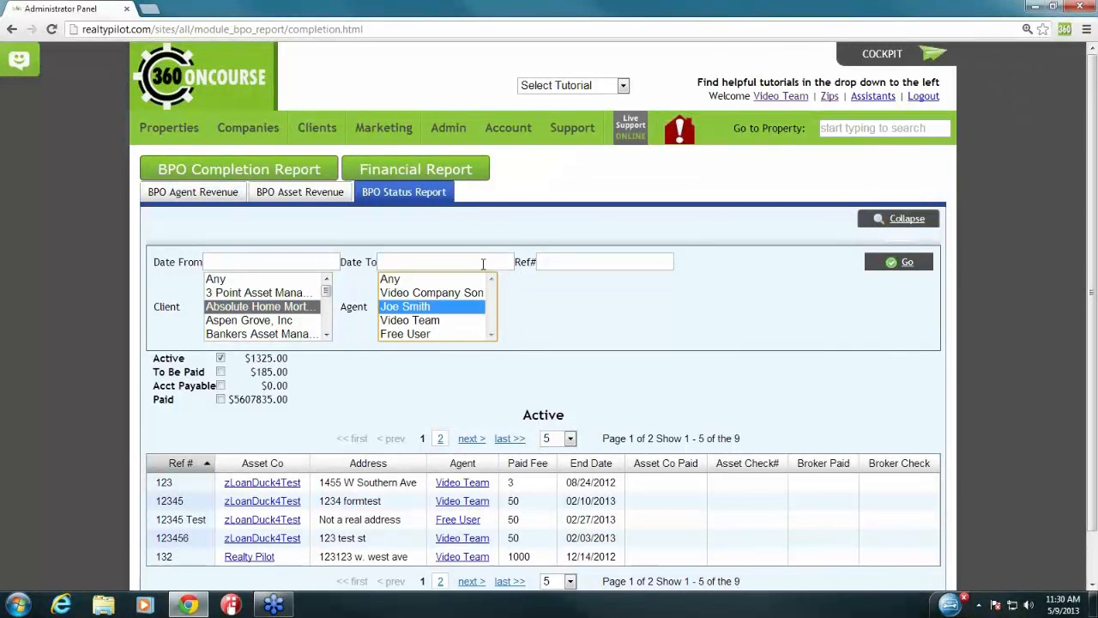
click(532, 231)
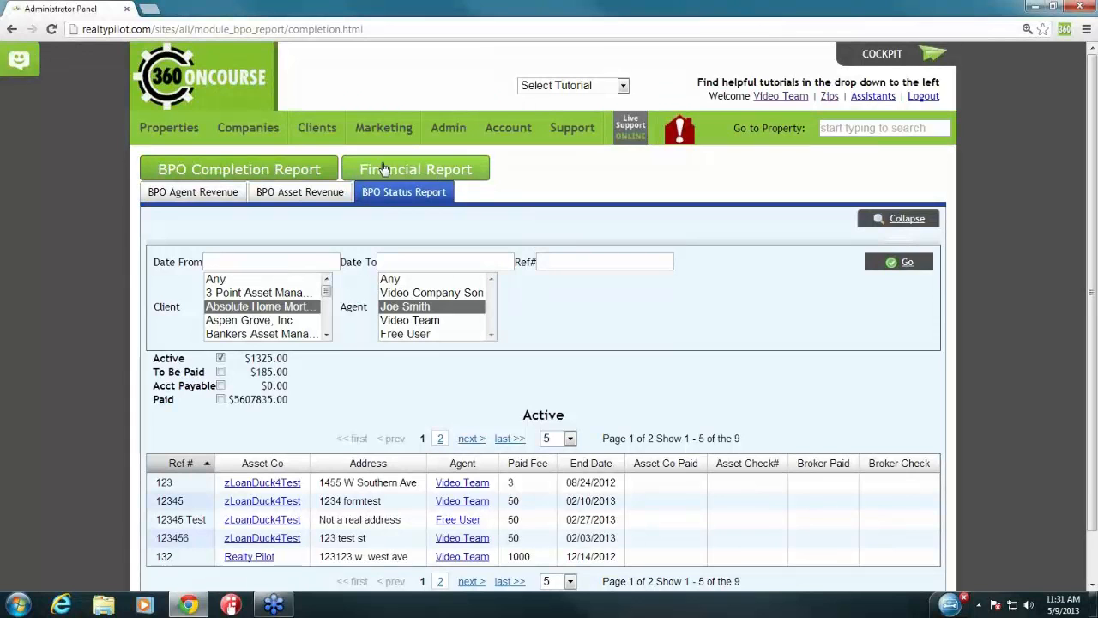
click(451, 170)
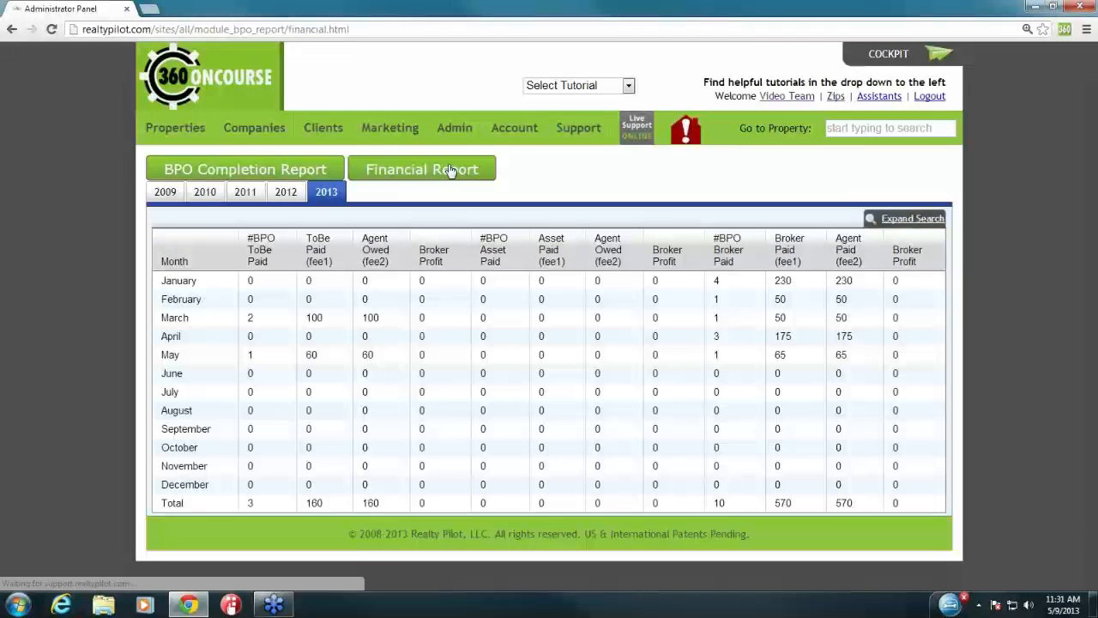
Step: Review January's BPO counts and amounts in the 2013 Financial Report, then expand the date-range search
drag(166, 281, 204, 284)
click(206, 284)
double_click(266, 283)
double_click(309, 282)
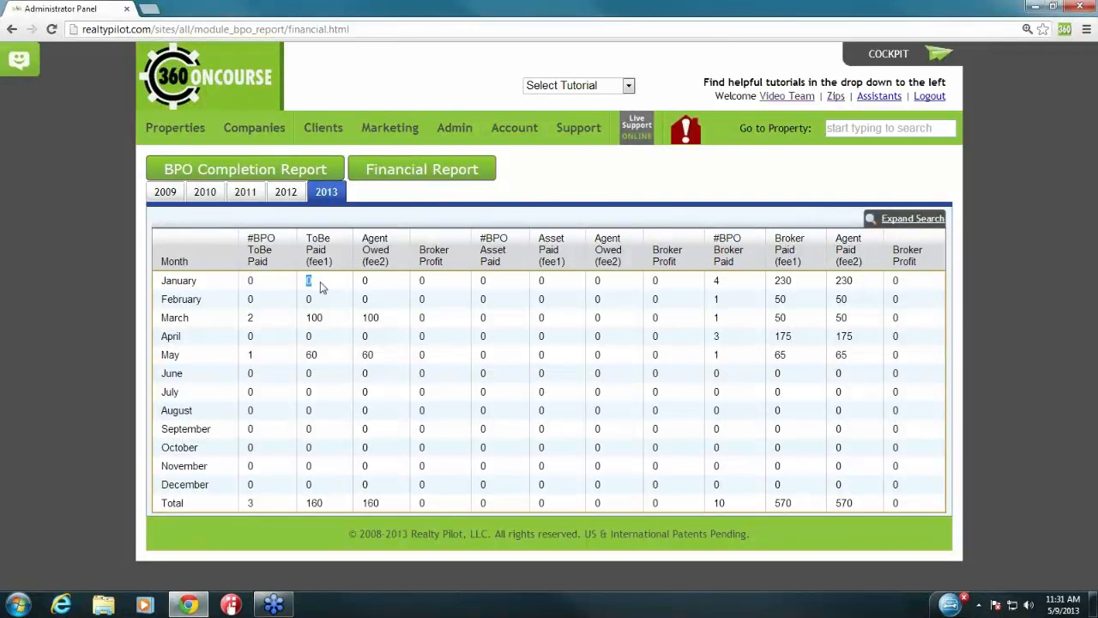
double_click(365, 282)
click(913, 219)
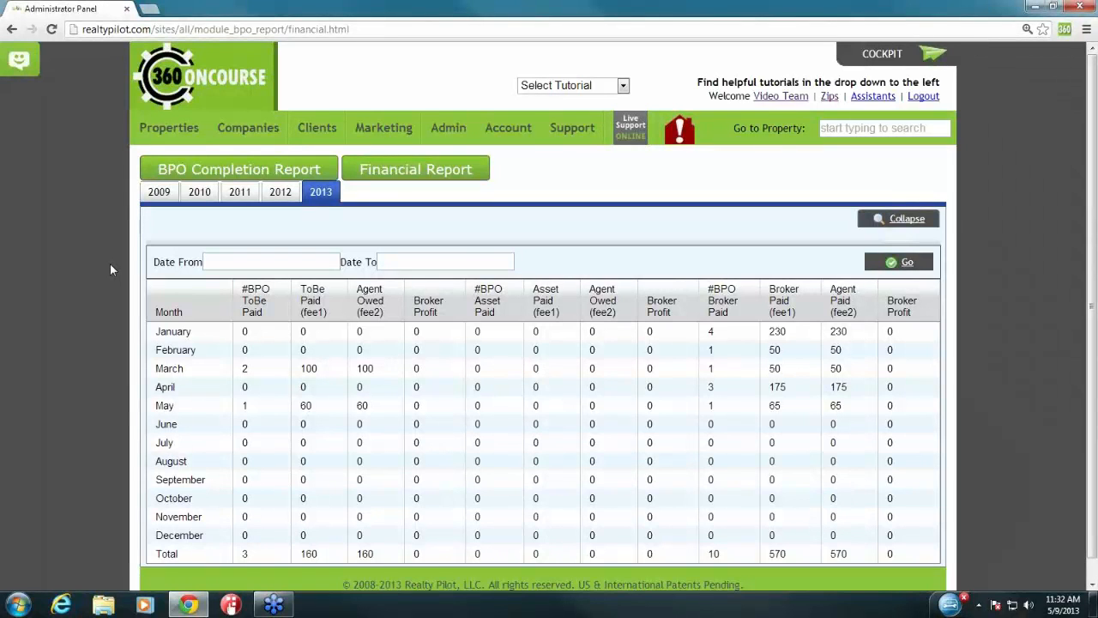
mouse_move(169, 127)
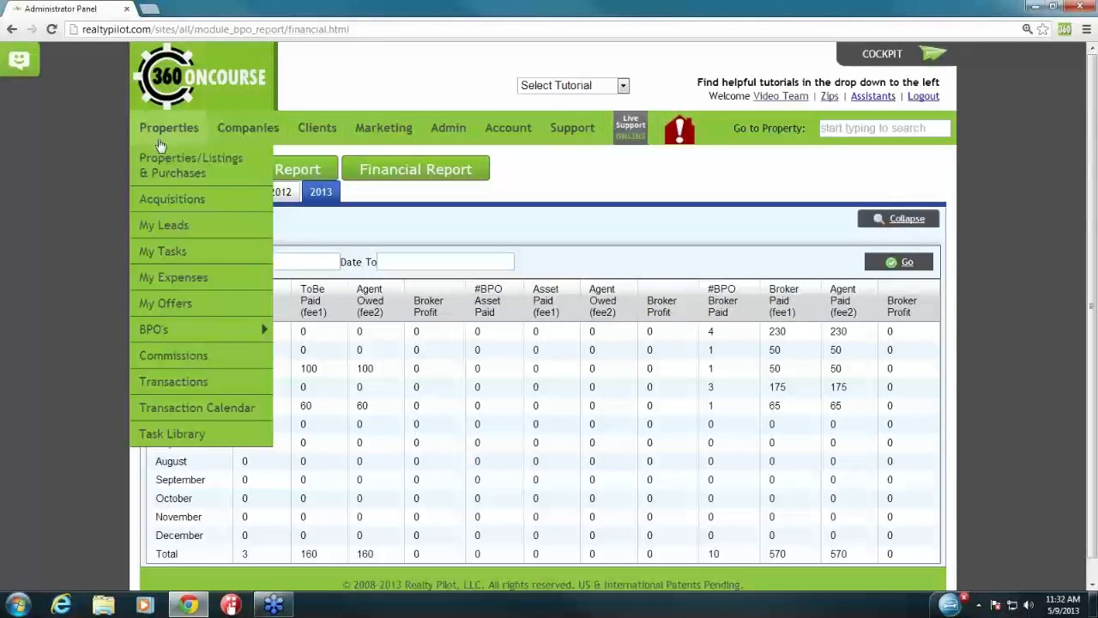
mouse_move(225, 333)
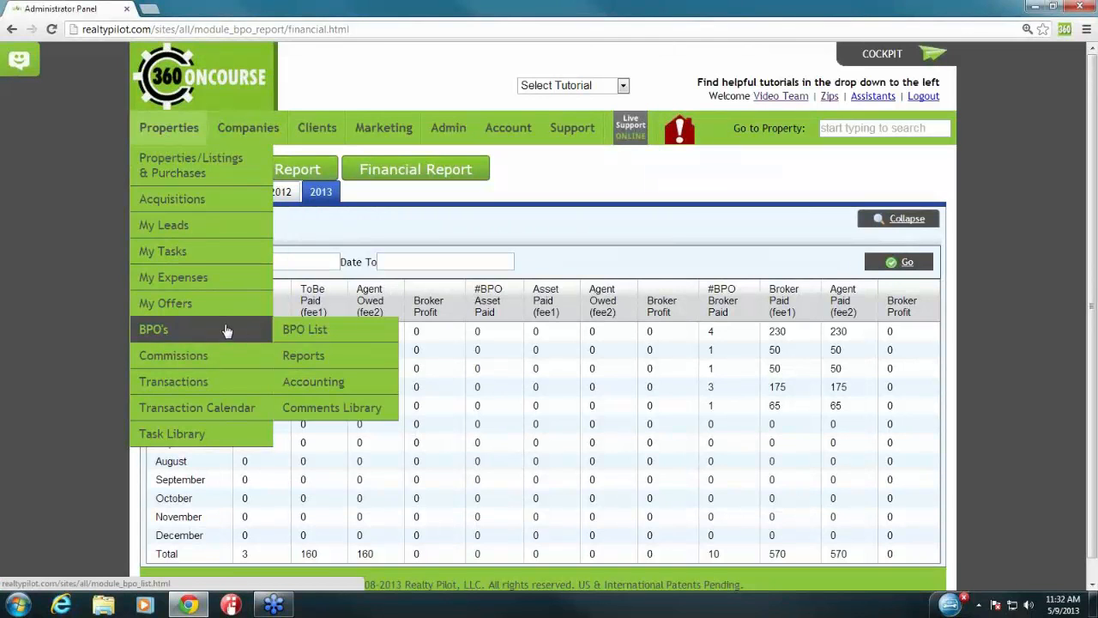
click(362, 386)
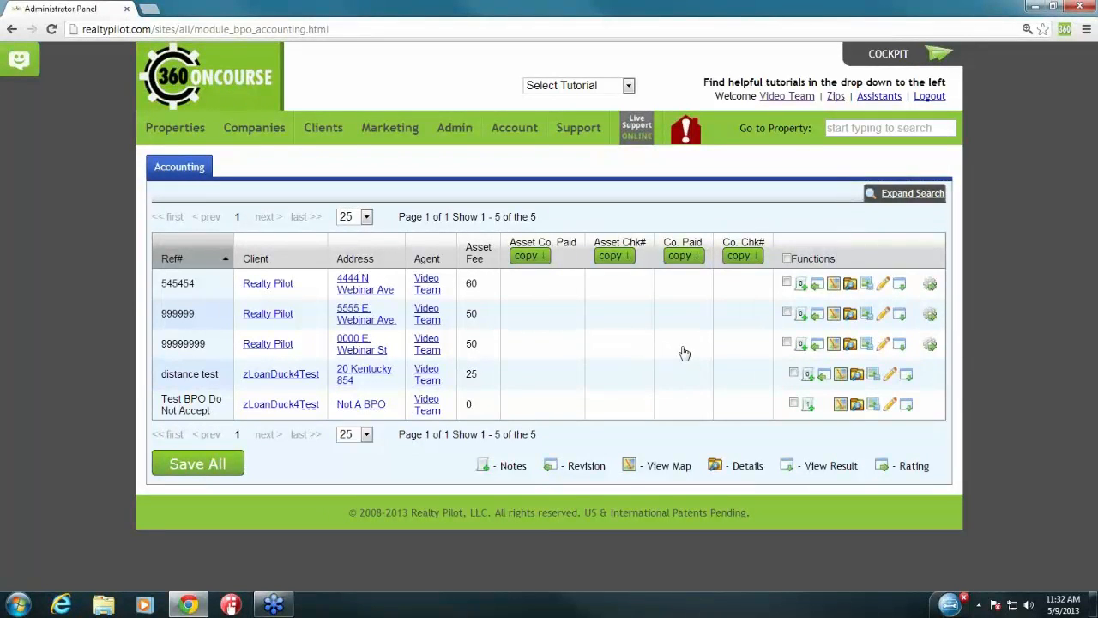
Step: Tick BPOs 545454 and 999999, and give 545454 asset paid date 05/09/2013 with check 123123
click(788, 284)
click(787, 314)
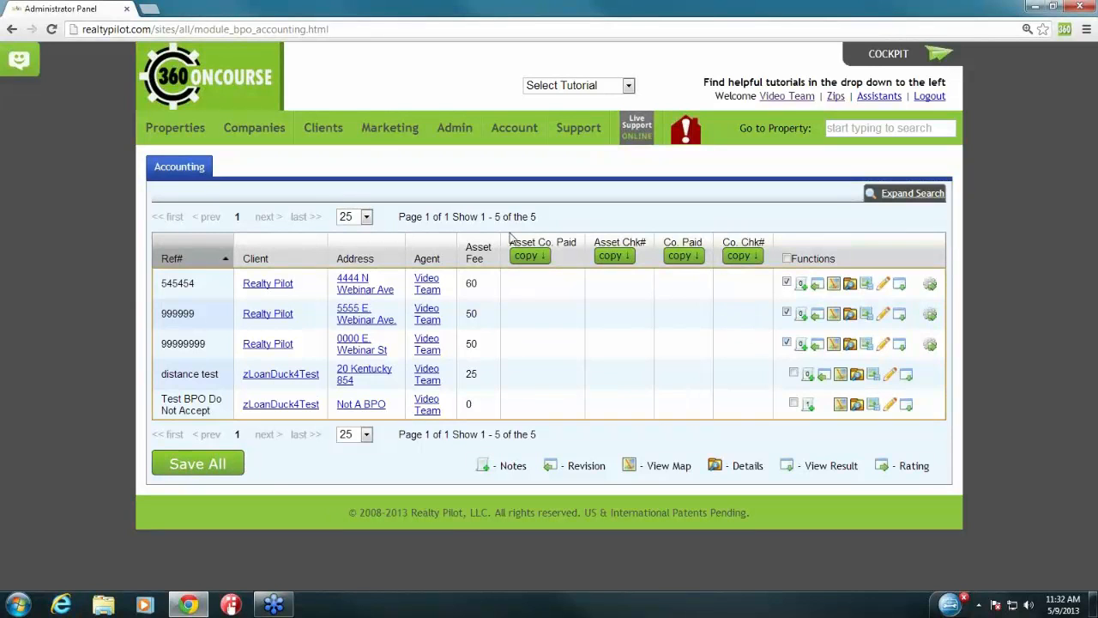
drag(511, 242, 577, 241)
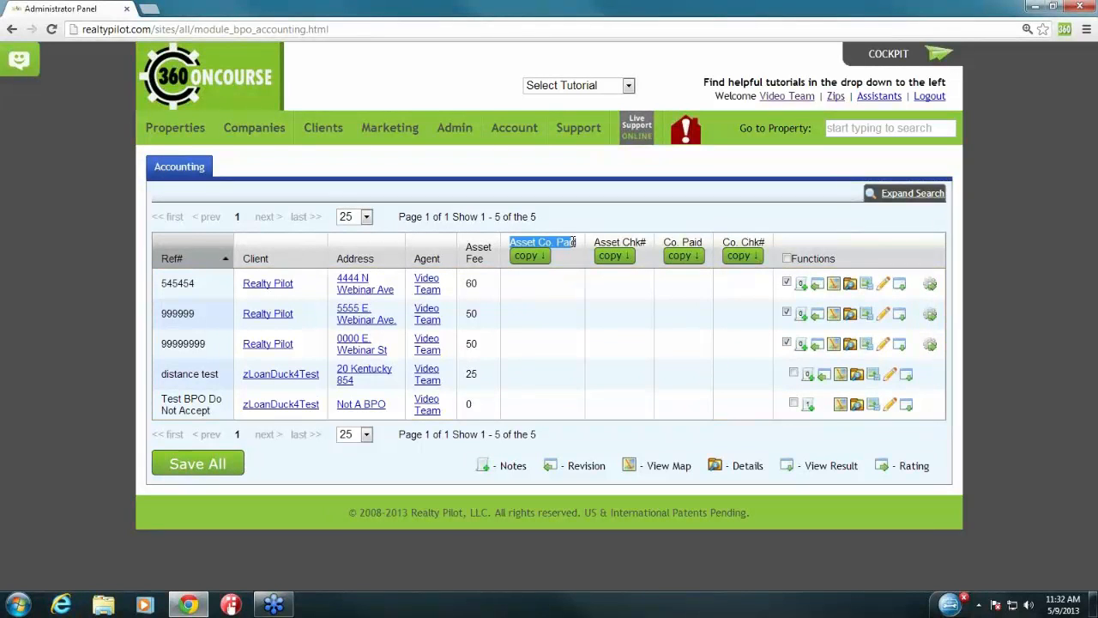
click(576, 241)
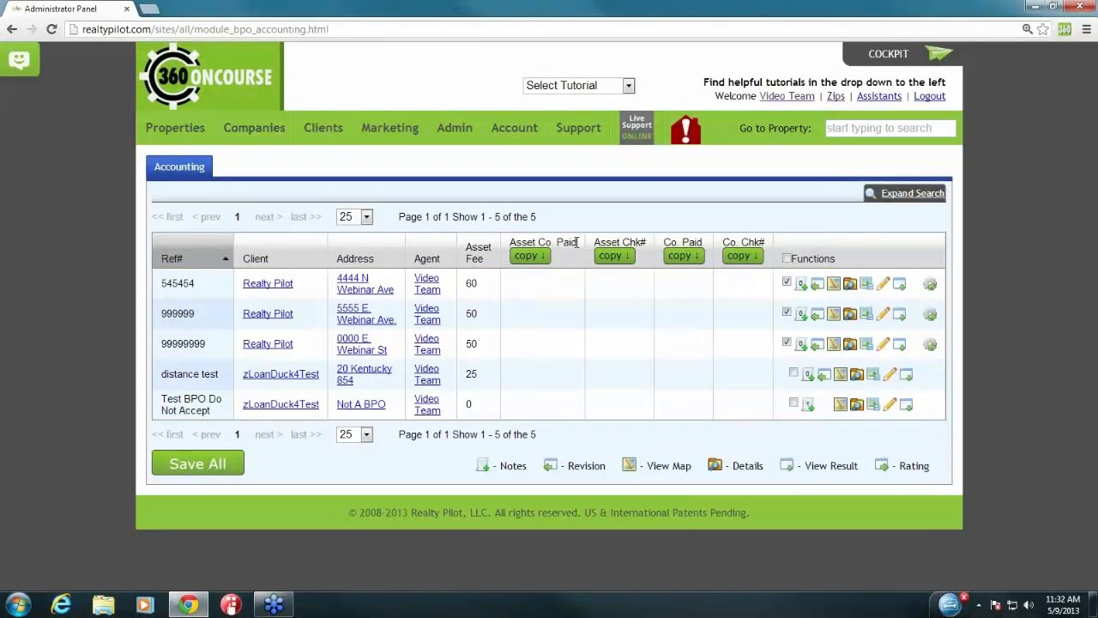
click(551, 293)
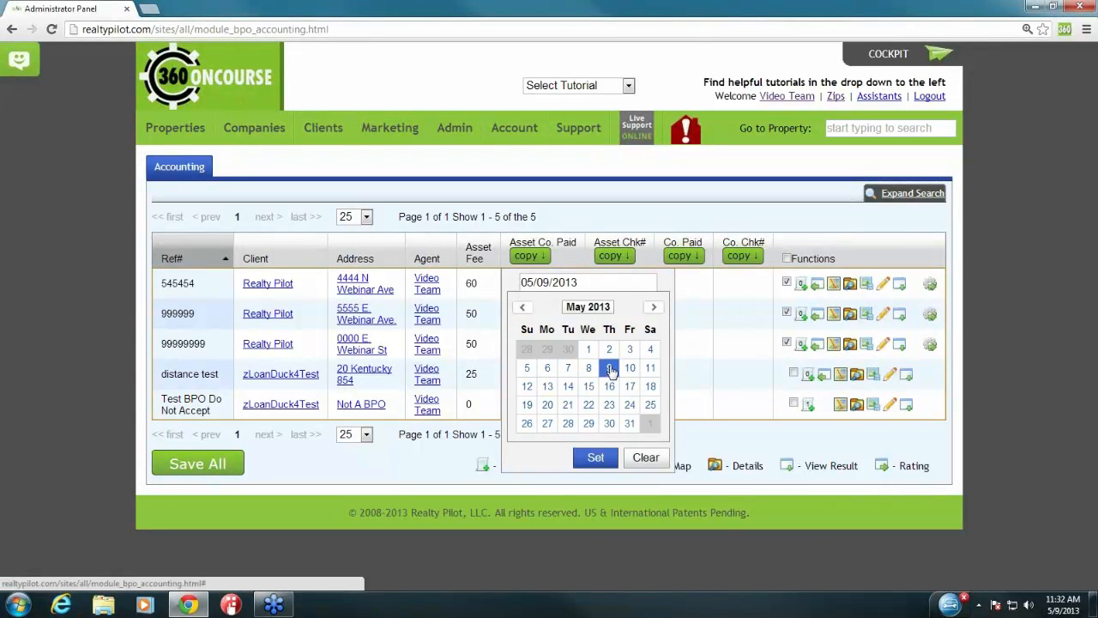
click(601, 457)
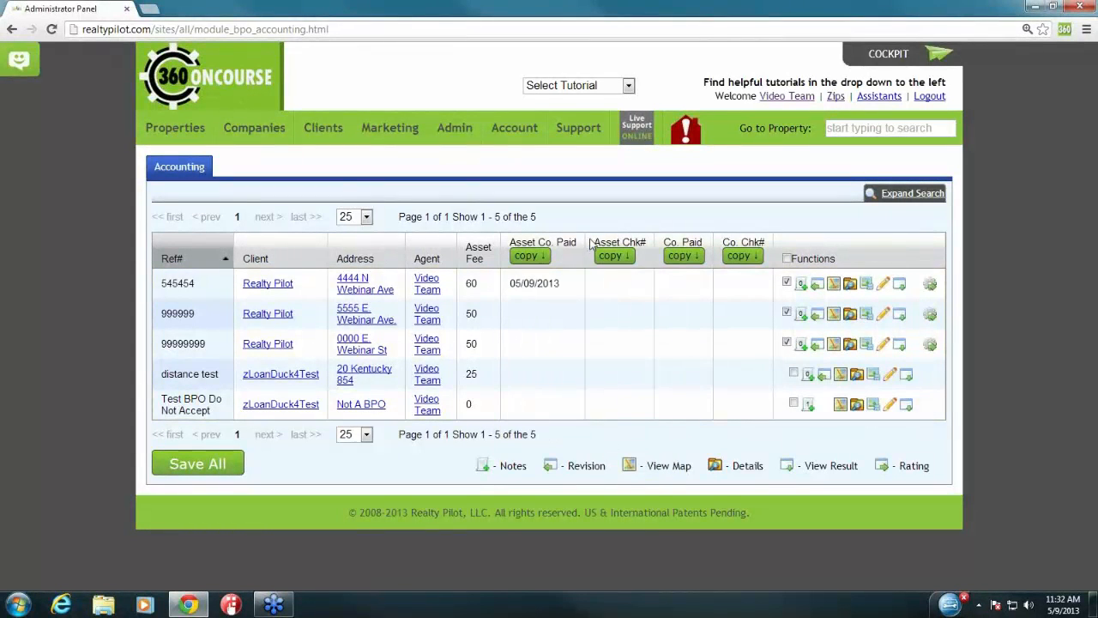
drag(592, 243, 650, 244)
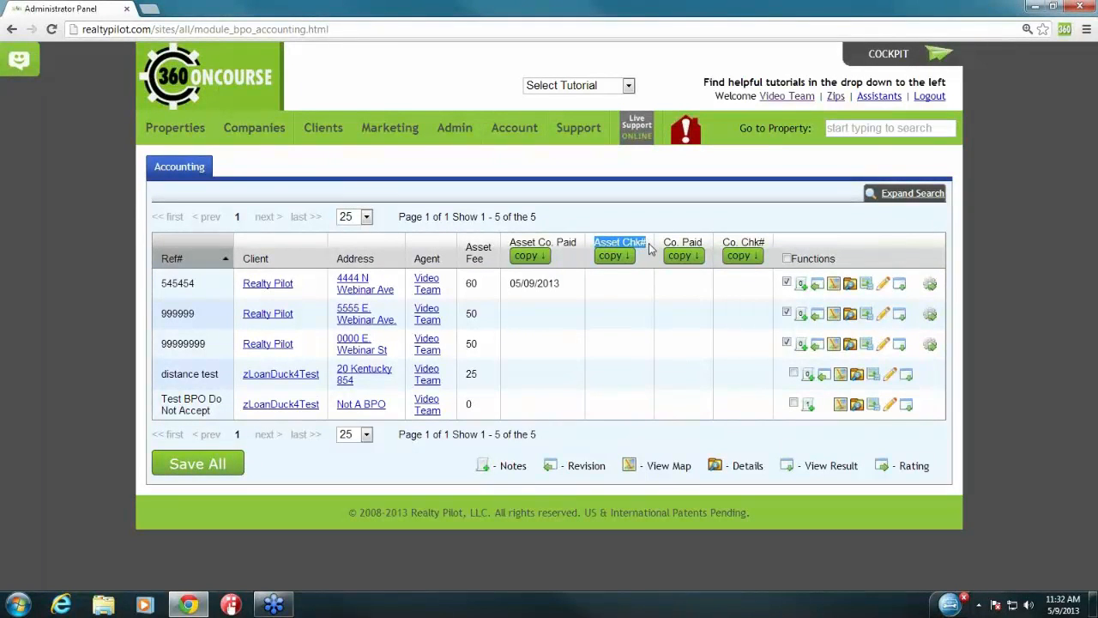
click(640, 283)
text(123123)
key(Return)
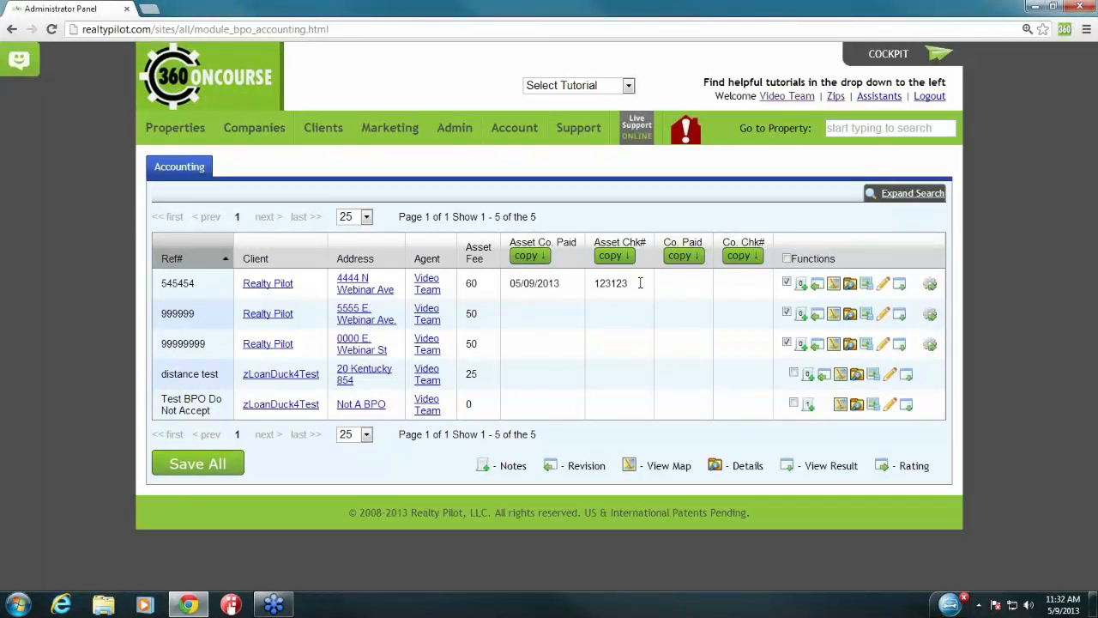
Step: Give BPO 545454 company paid date 05/09/2013 with check 123456, keeping 999999 ticked
drag(666, 241, 681, 239)
click(712, 290)
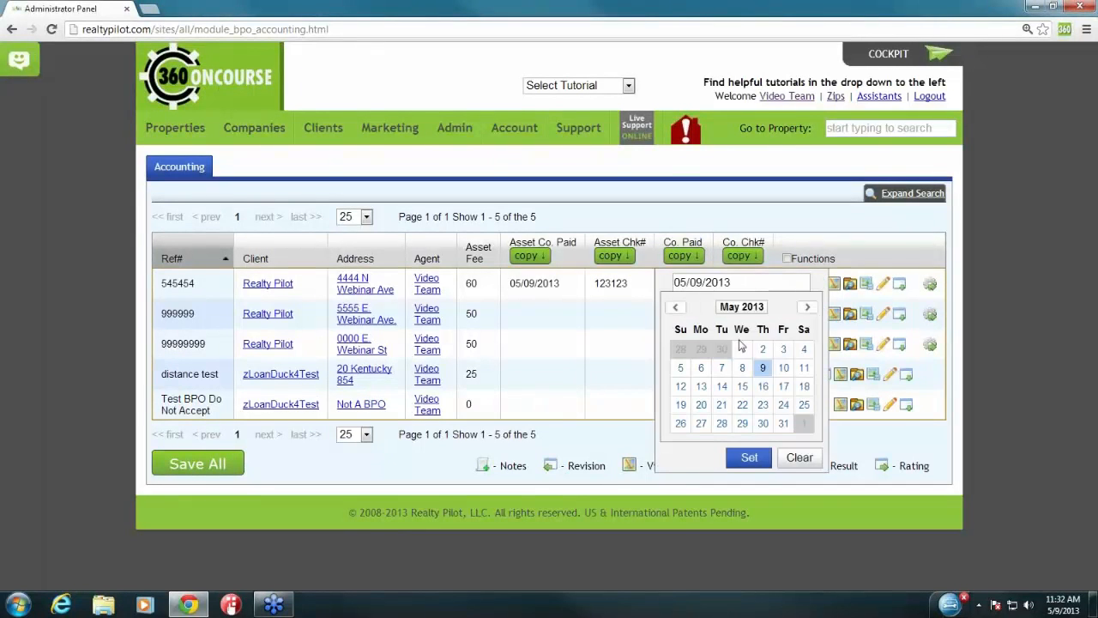
click(763, 369)
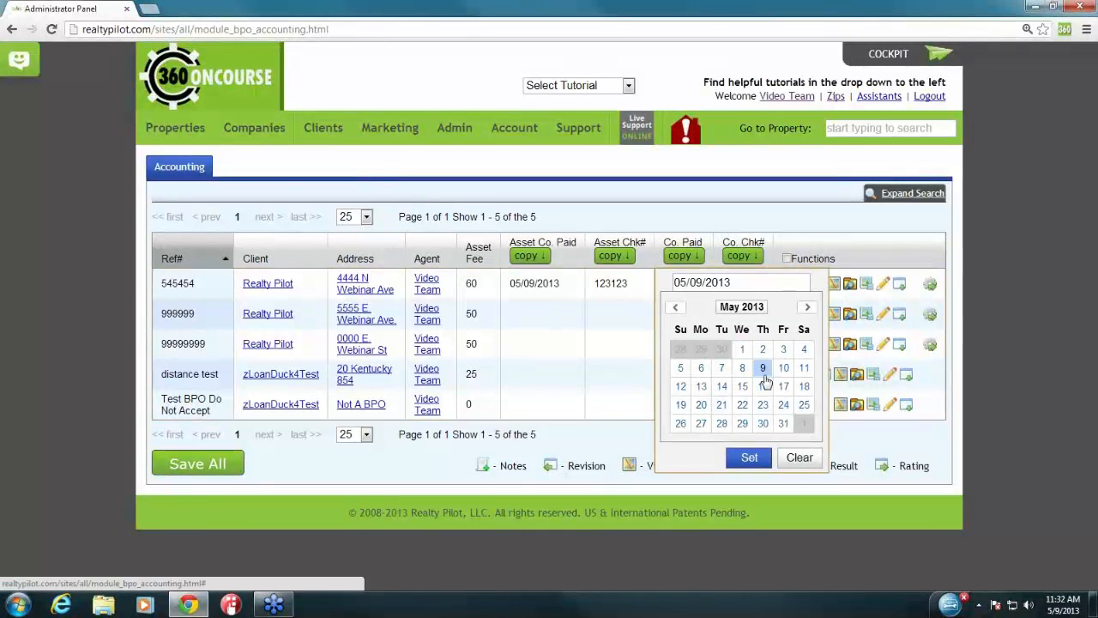
click(750, 459)
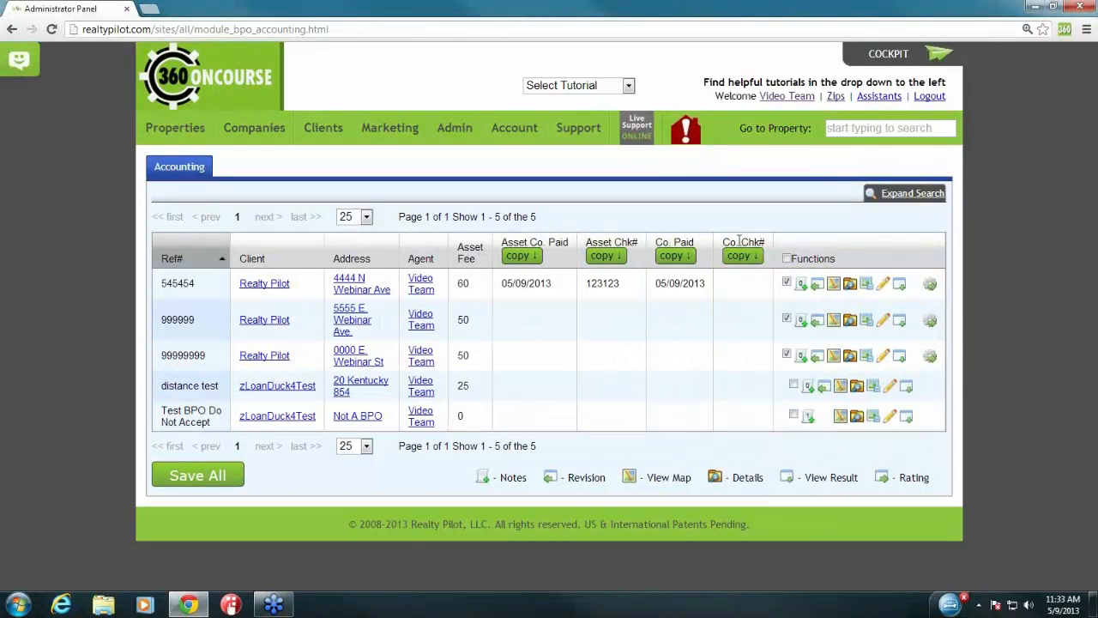
click(755, 283)
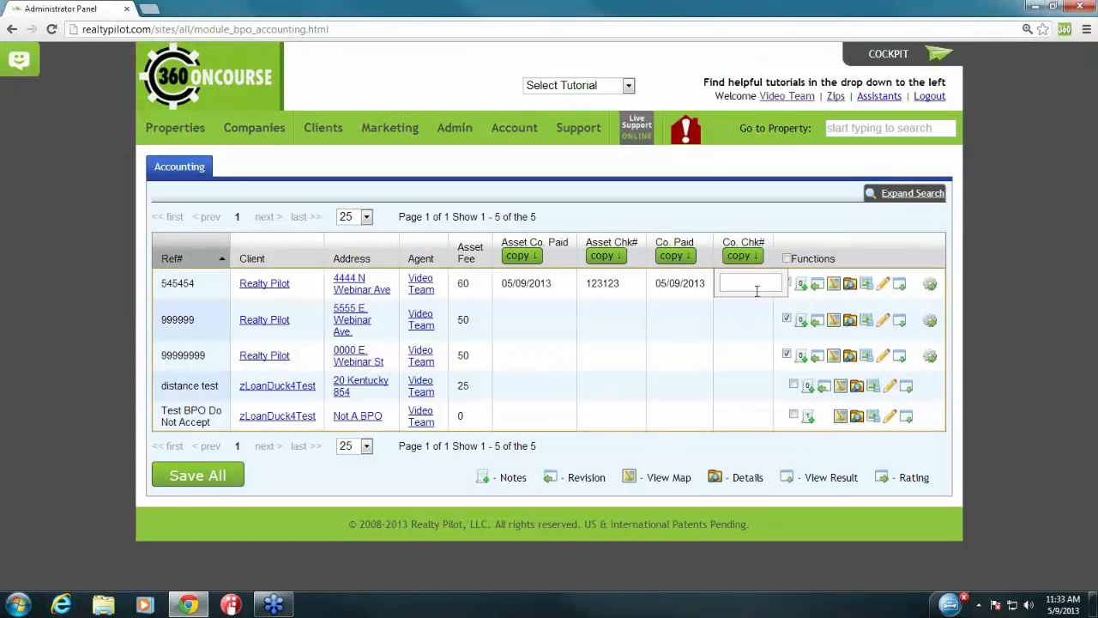
text(123456)
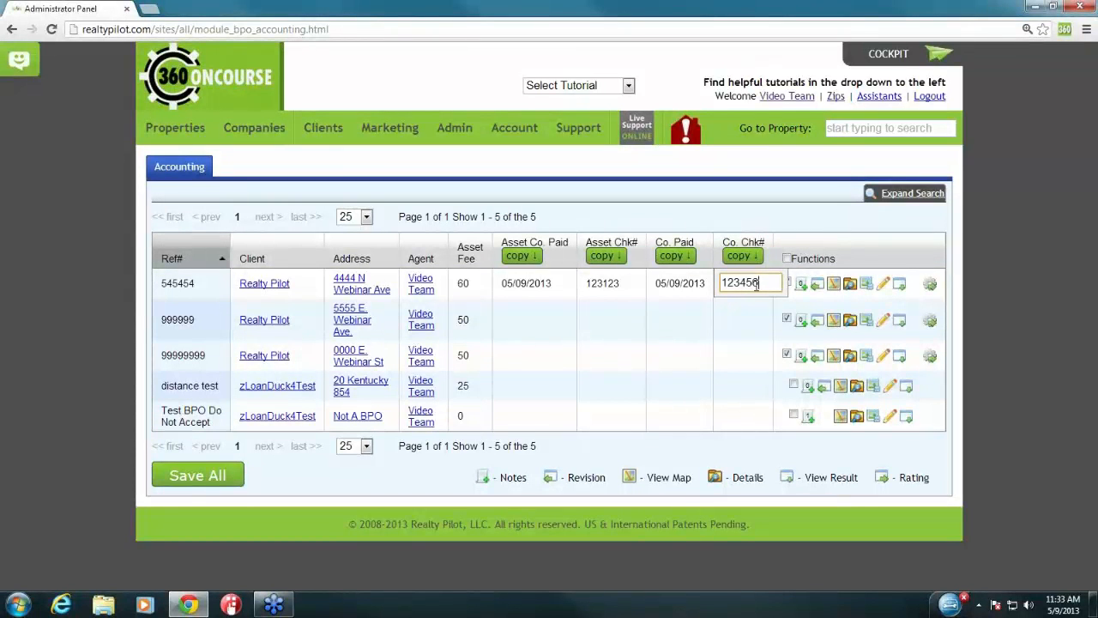
key(Return)
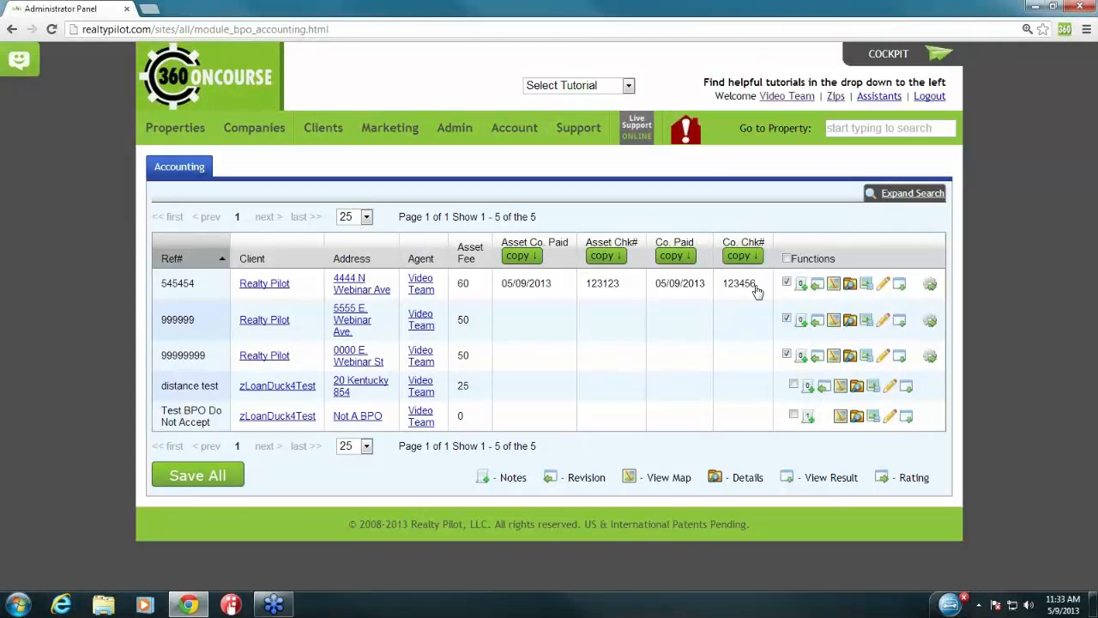
click(786, 319)
Step: Copy both paid dates and check numbers to the other ticked BPOs and save all payments
click(531, 262)
click(605, 257)
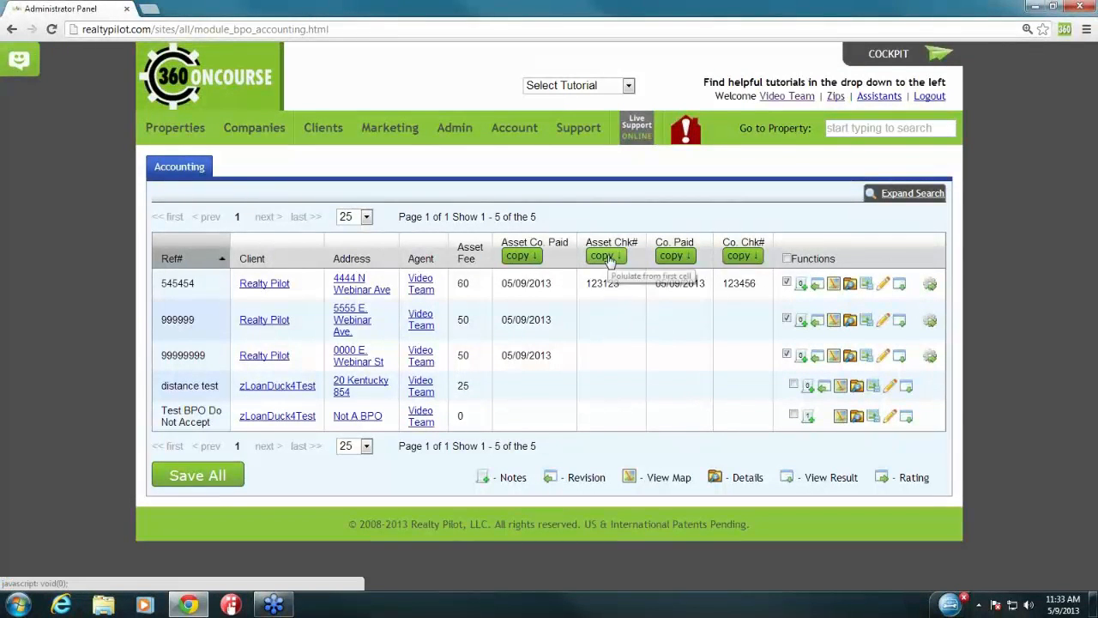
click(674, 259)
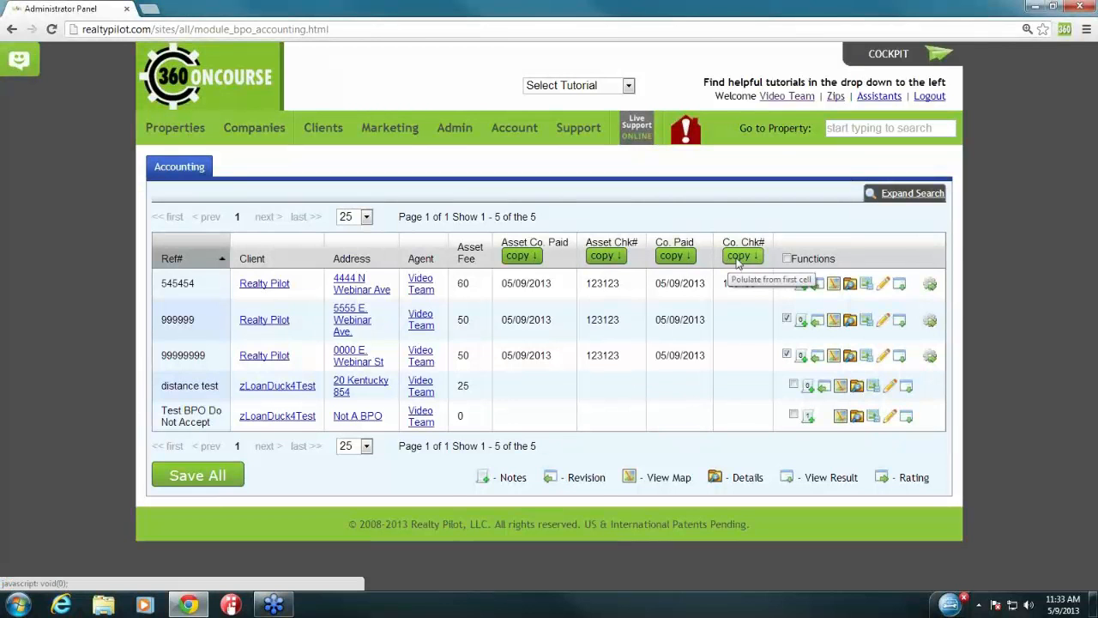
click(740, 260)
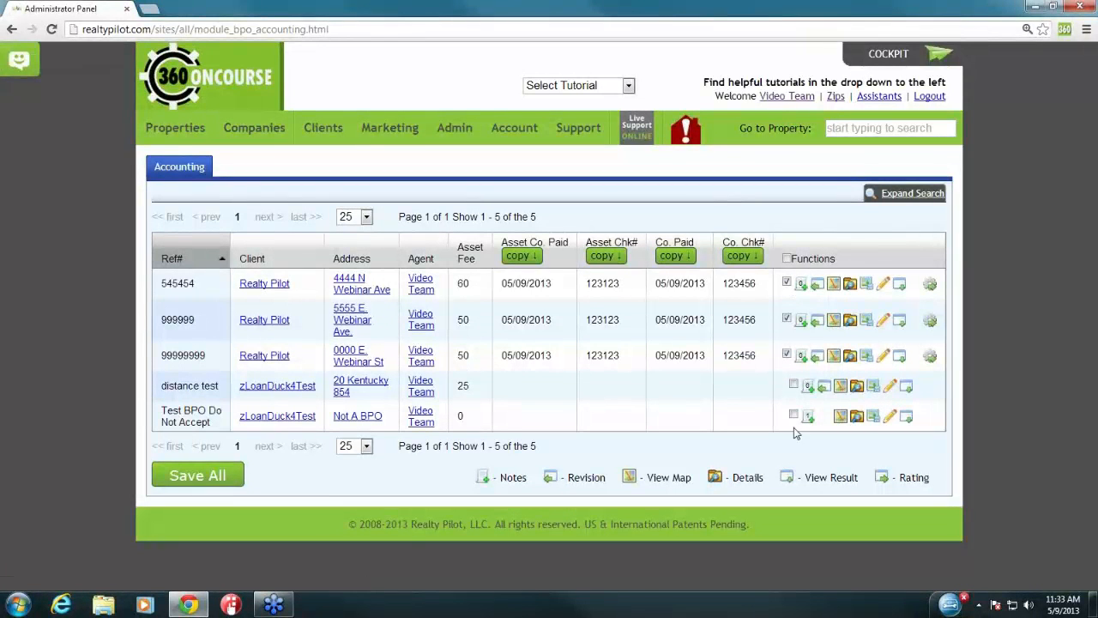
click(218, 477)
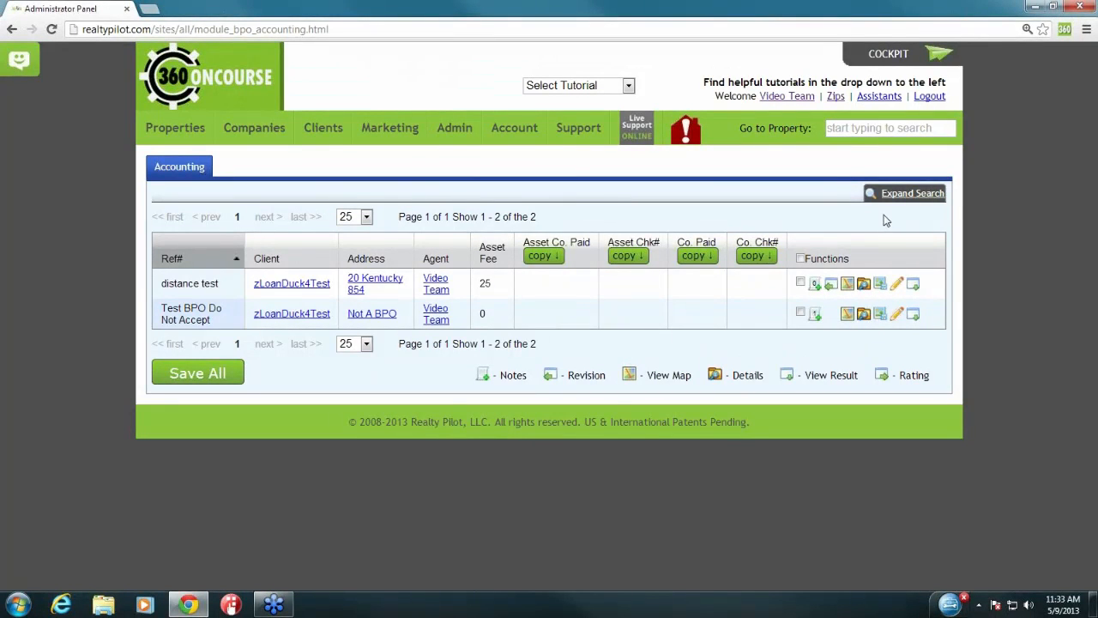
Step: Expand the accounting search filters and leave Show Paid switched off
click(912, 195)
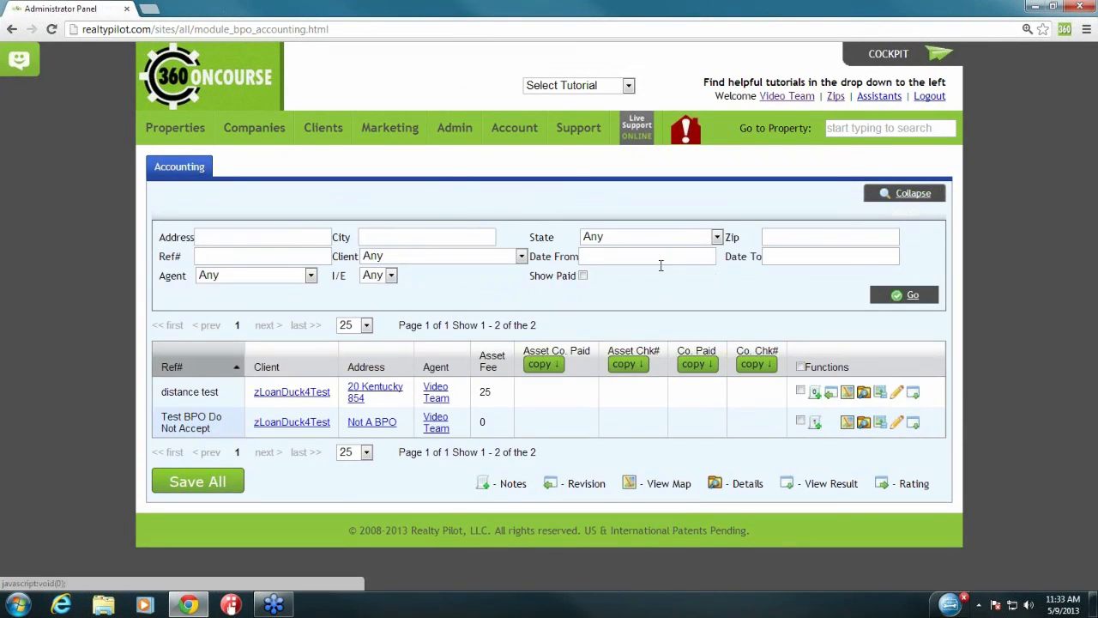
click(583, 278)
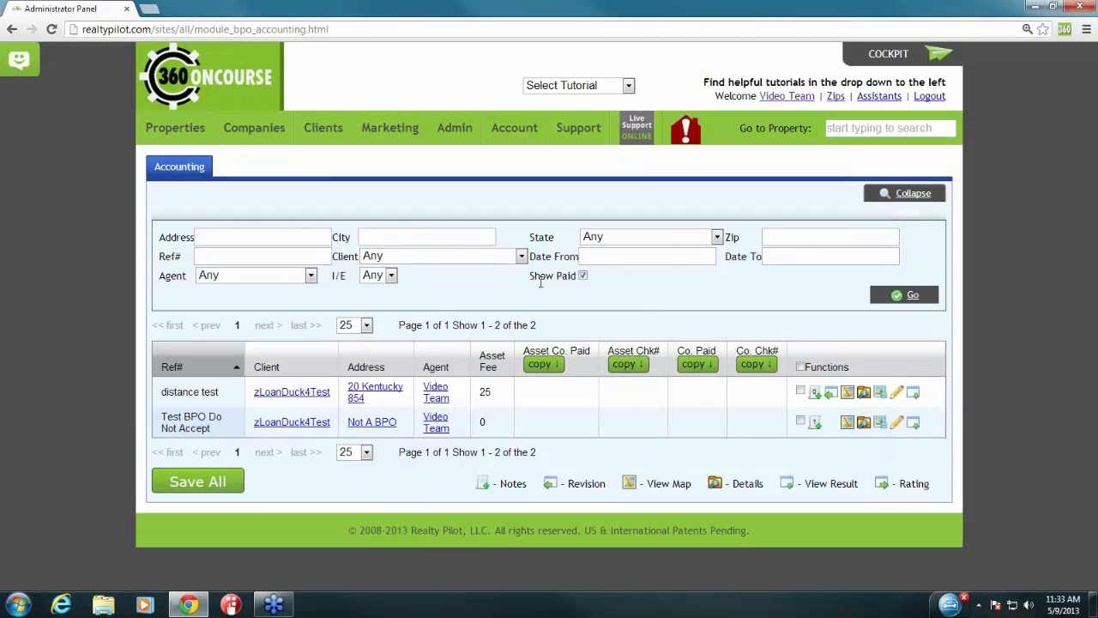
drag(535, 279, 572, 279)
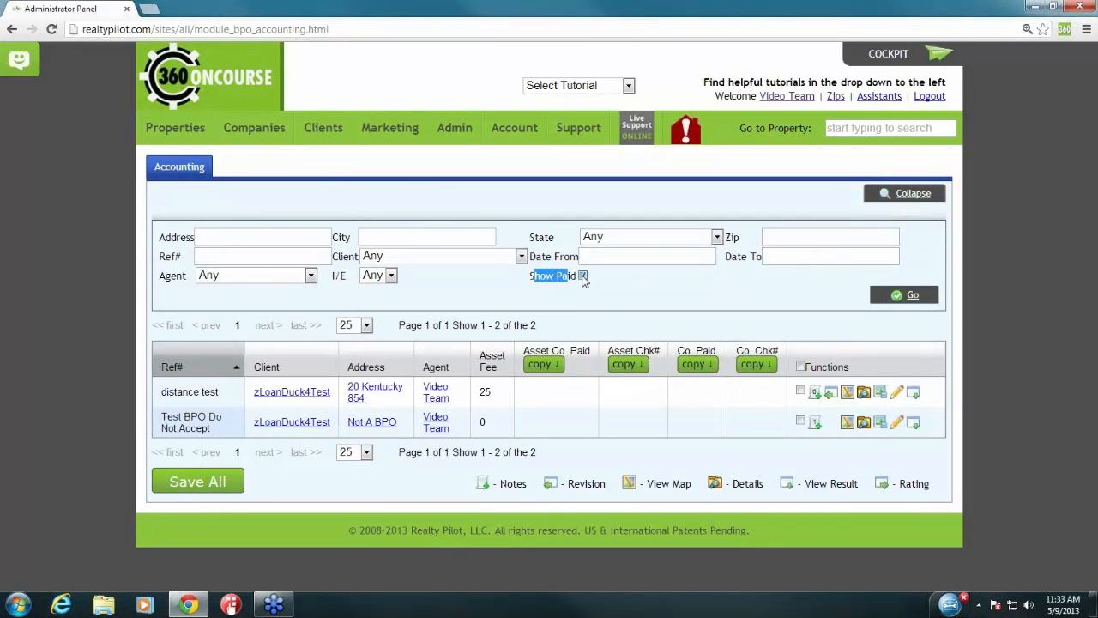
click(583, 276)
click(596, 292)
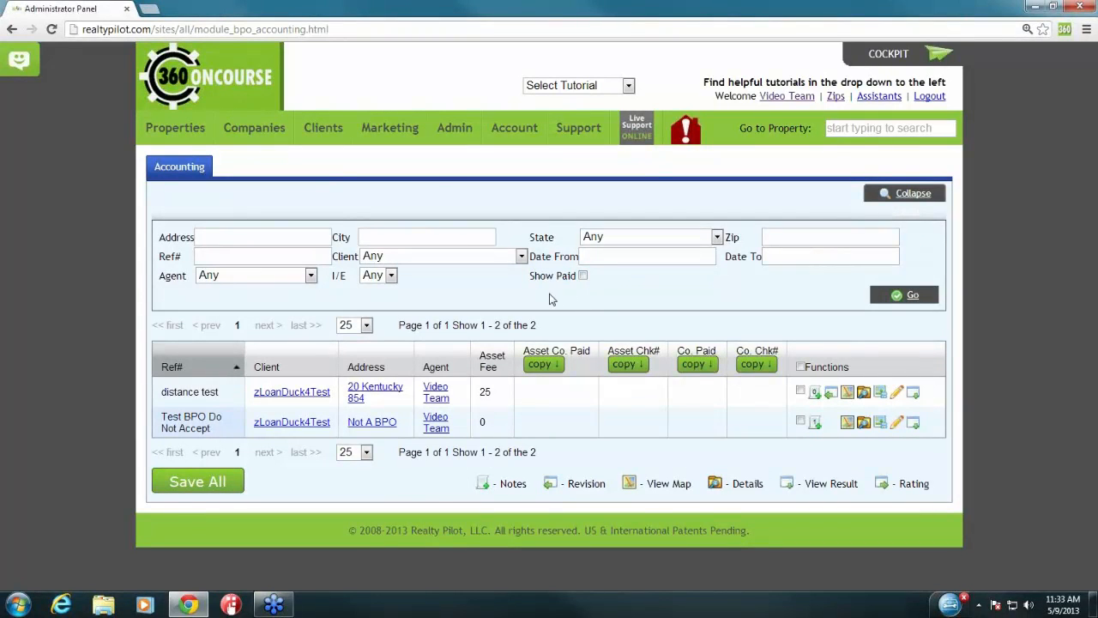
Step: Filter the accounting list to a single client, leaving the agent filter at Any
click(393, 259)
click(415, 362)
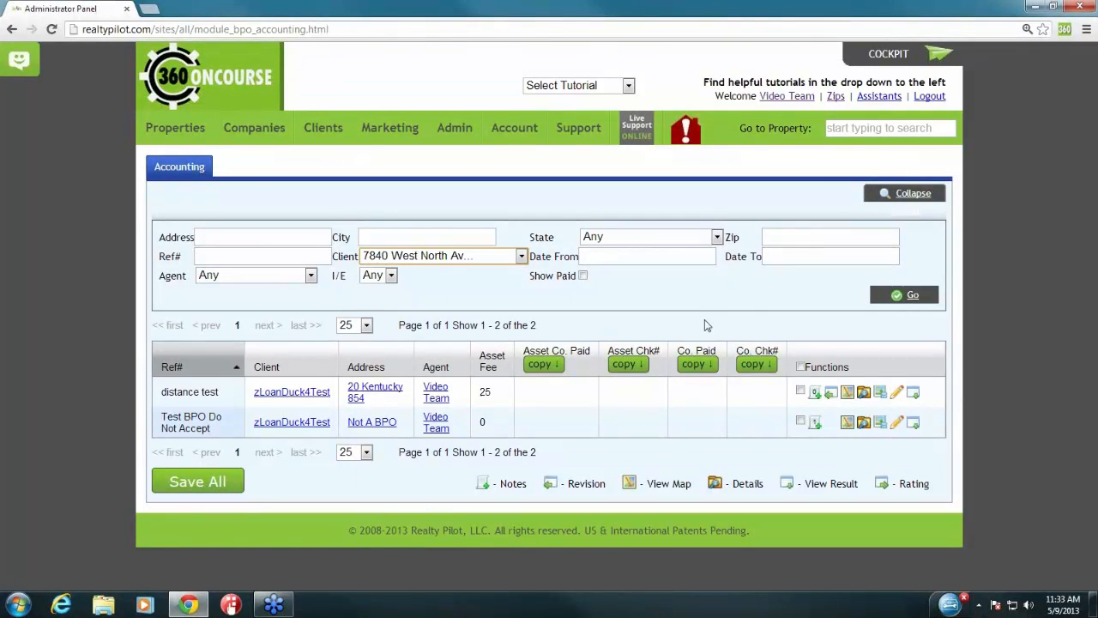
click(268, 276)
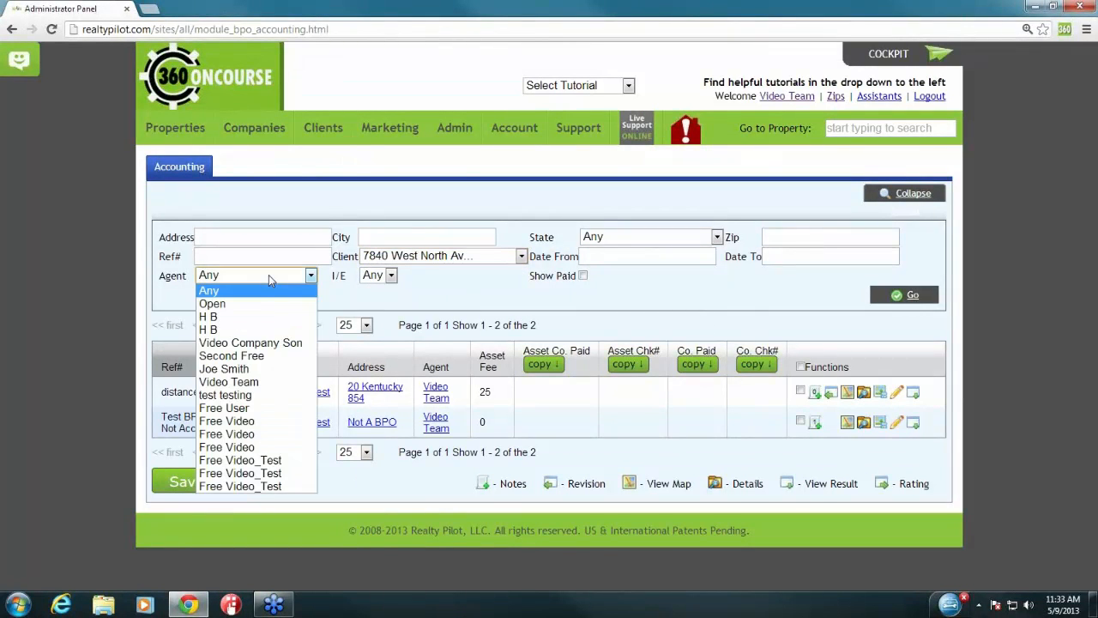
click(268, 275)
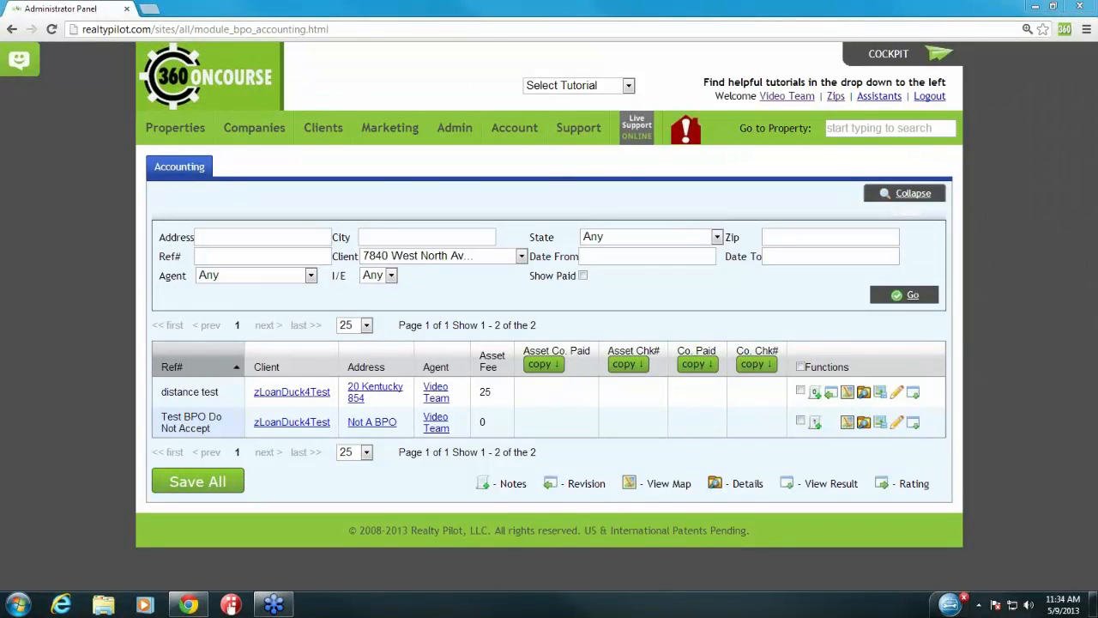
mouse_move(580, 142)
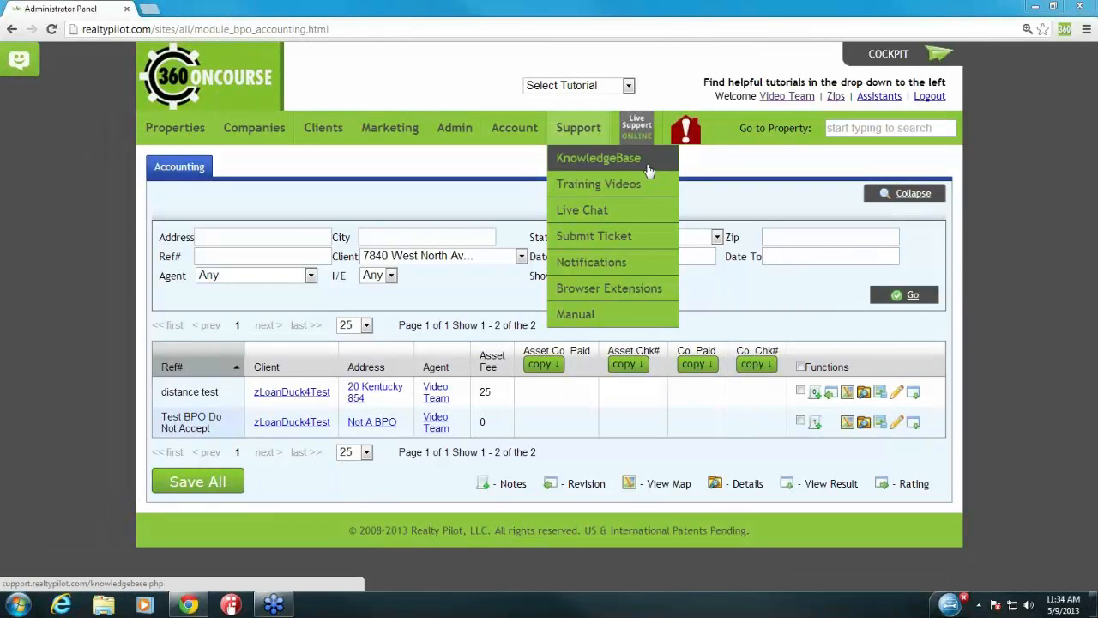
click(629, 211)
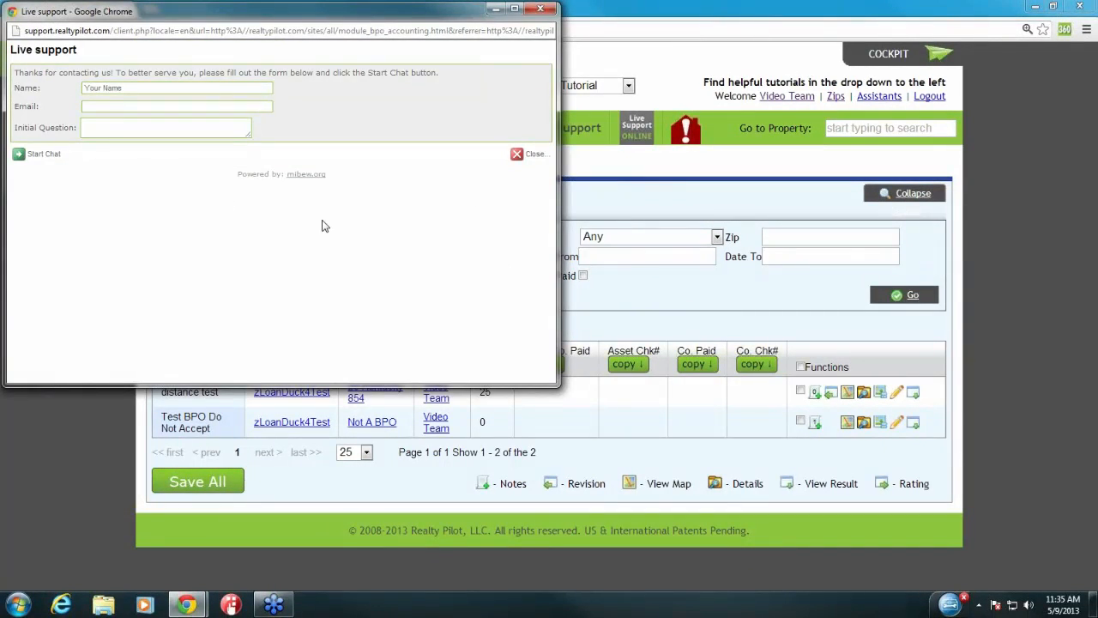
click(541, 10)
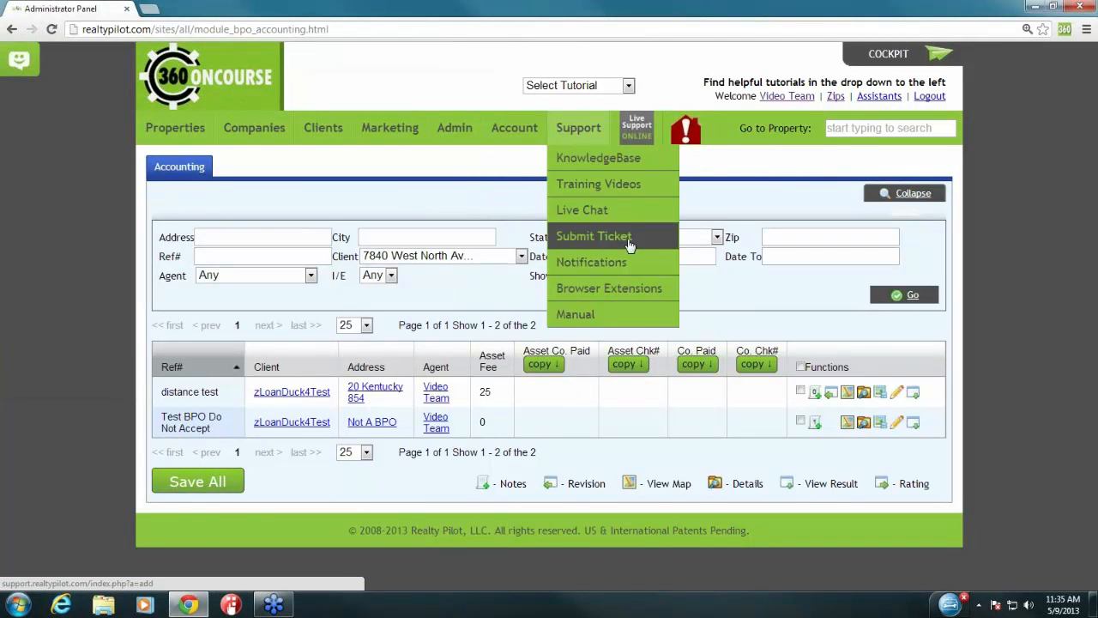